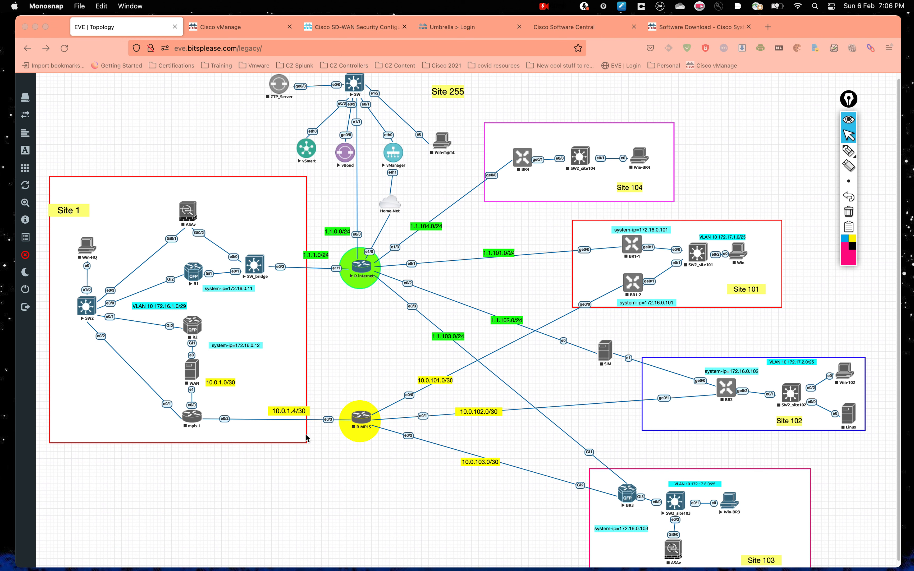
# Step: Annotate the topology by circling BR3, R1 and R-MPLS and tracing BR3's path to R-Internet, then erase
pyautogui.click(846, 261)
pyautogui.click(848, 151)
pyautogui.moveTo(612, 452)
pyautogui.mouseDown()
pyautogui.moveTo(574, 510)
pyautogui.moveTo(596, 452)
pyautogui.mouseUp()
pyautogui.moveTo(160, 259)
pyautogui.mouseDown()
pyautogui.moveTo(190, 249)
pyautogui.moveTo(164, 271)
pyautogui.mouseUp()
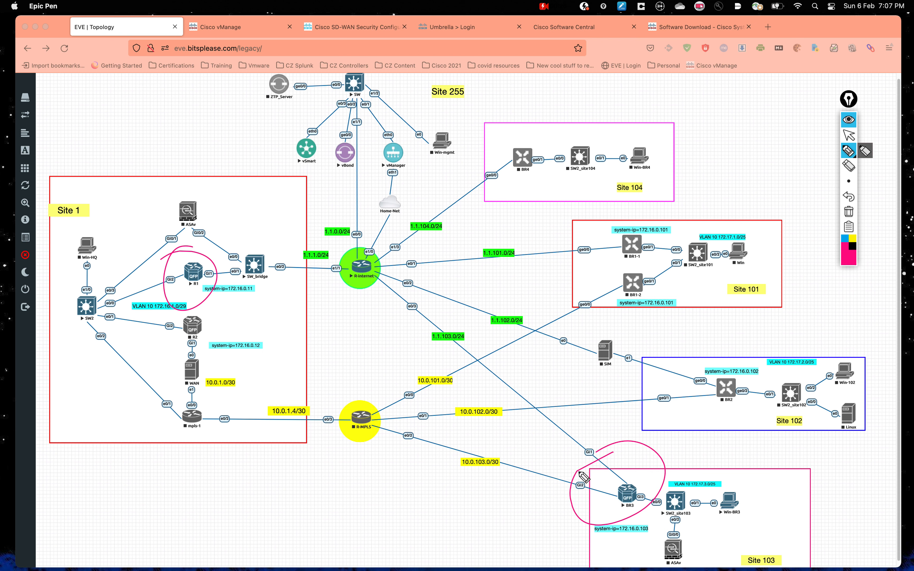
pyautogui.moveTo(363, 411)
pyautogui.mouseDown()
pyautogui.moveTo(352, 390)
pyautogui.moveTo(343, 419)
pyautogui.mouseUp()
pyautogui.click(845, 238)
pyautogui.click(852, 180)
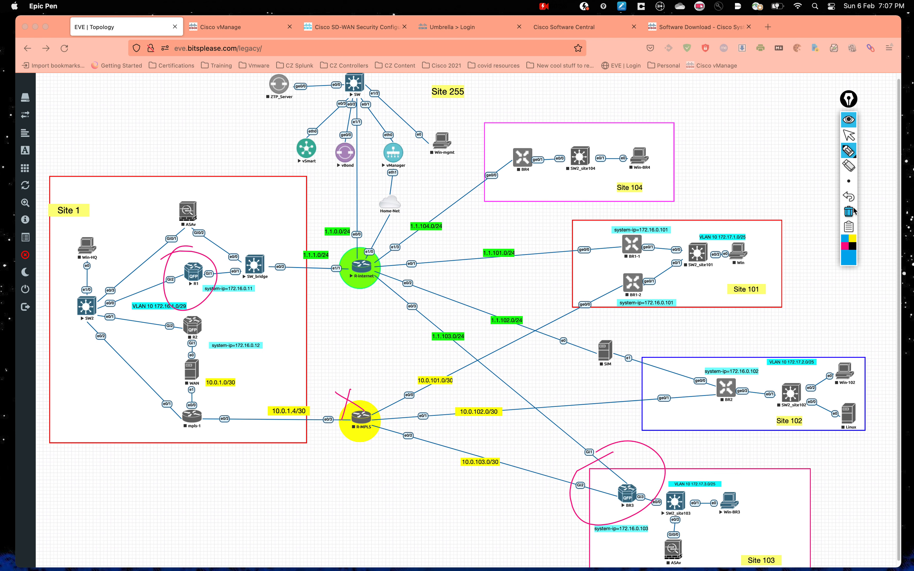
pyautogui.click(848, 151)
pyautogui.moveTo(605, 482); pyautogui.dragTo(613, 485)
pyautogui.moveTo(787, 497)
pyautogui.mouseDown()
pyautogui.moveTo(758, 501)
pyautogui.moveTo(771, 507)
pyautogui.mouseUp()
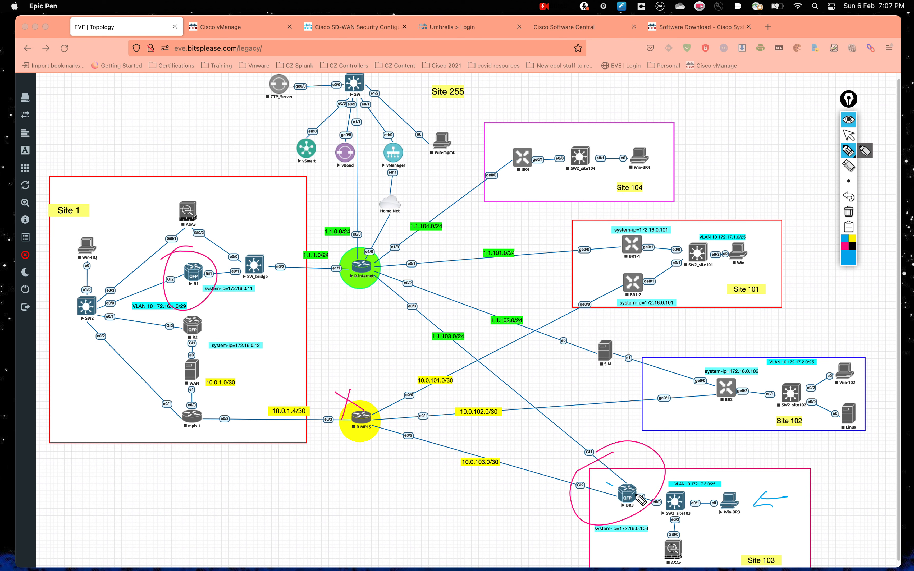
pyautogui.moveTo(613, 485)
pyautogui.mouseDown()
pyautogui.moveTo(425, 315)
pyautogui.moveTo(389, 261)
pyautogui.moveTo(443, 170)
pyautogui.moveTo(439, 203)
pyautogui.mouseUp()
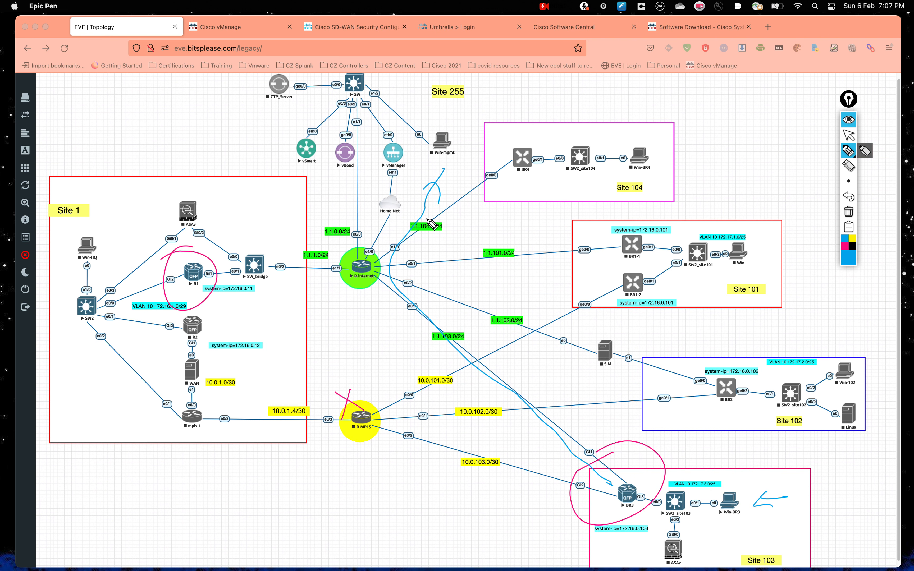
pyautogui.click(849, 211)
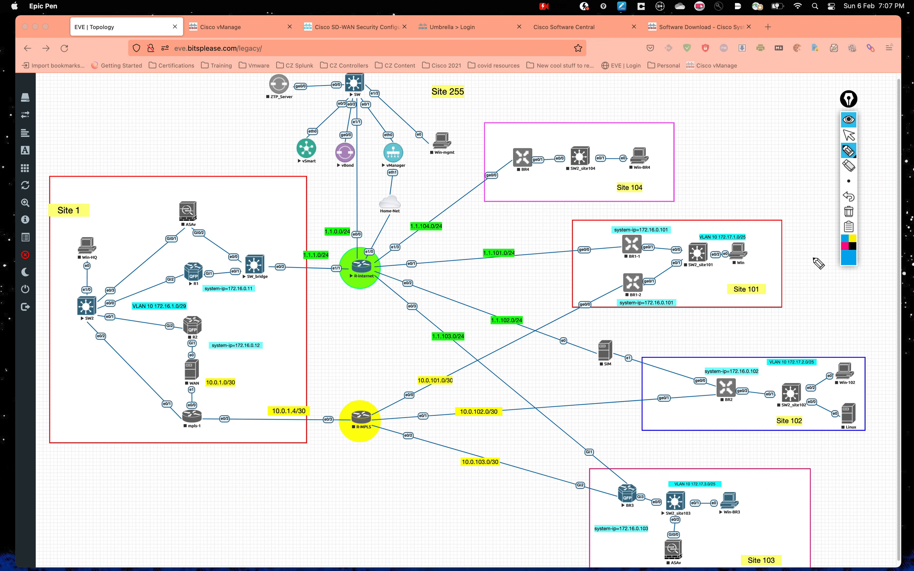
# Step: Circle BR3 in magenta and label VPN 0 and VPN 10 near R-MPLS, then clear the ink
pyautogui.click(845, 246)
pyautogui.moveTo(617, 458); pyautogui.dragTo(590, 472)
pyautogui.moveTo(394, 510); pyautogui.dragTo(424, 521)
pyautogui.moveTo(444, 500); pyautogui.dragTo(442, 502)
pyautogui.moveTo(451, 501); pyautogui.dragTo(476, 487)
pyautogui.moveTo(402, 541); pyautogui.dragTo(434, 537)
pyautogui.moveTo(455, 526); pyautogui.dragTo(466, 529)
pyautogui.moveTo(470, 529); pyautogui.dragTo(497, 517)
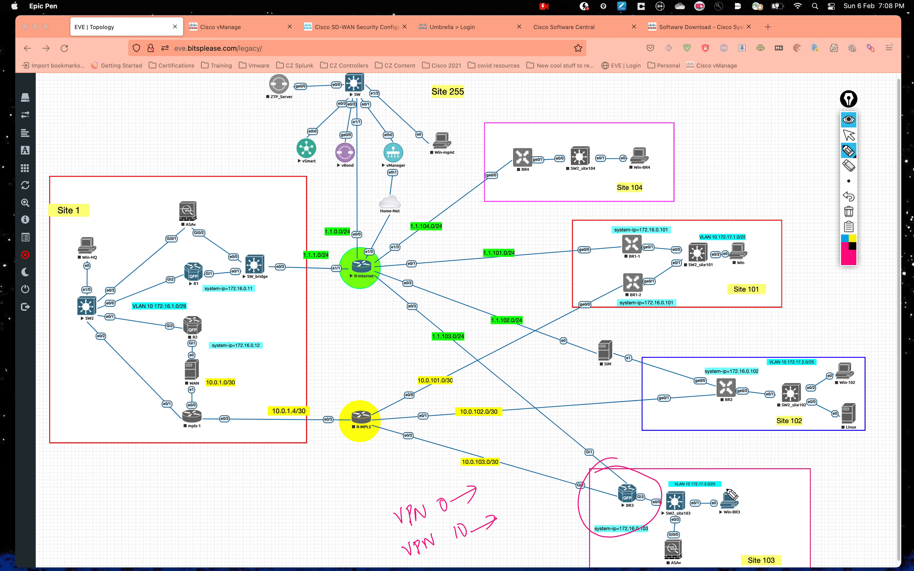
pyautogui.moveTo(748, 482)
pyautogui.mouseDown()
pyautogui.moveTo(653, 485)
pyautogui.moveTo(590, 428)
pyautogui.moveTo(607, 431)
pyautogui.mouseUp()
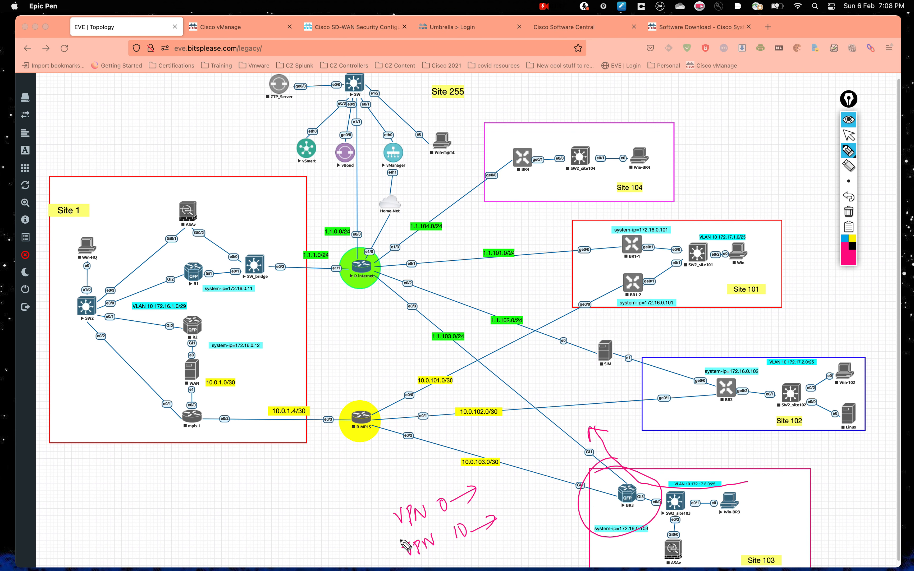
pyautogui.moveTo(383, 555)
pyautogui.mouseDown()
pyautogui.moveTo(379, 516)
pyautogui.moveTo(383, 524)
pyautogui.mouseUp()
pyautogui.moveTo(488, 515); pyautogui.dragTo(497, 518)
pyautogui.click(848, 211)
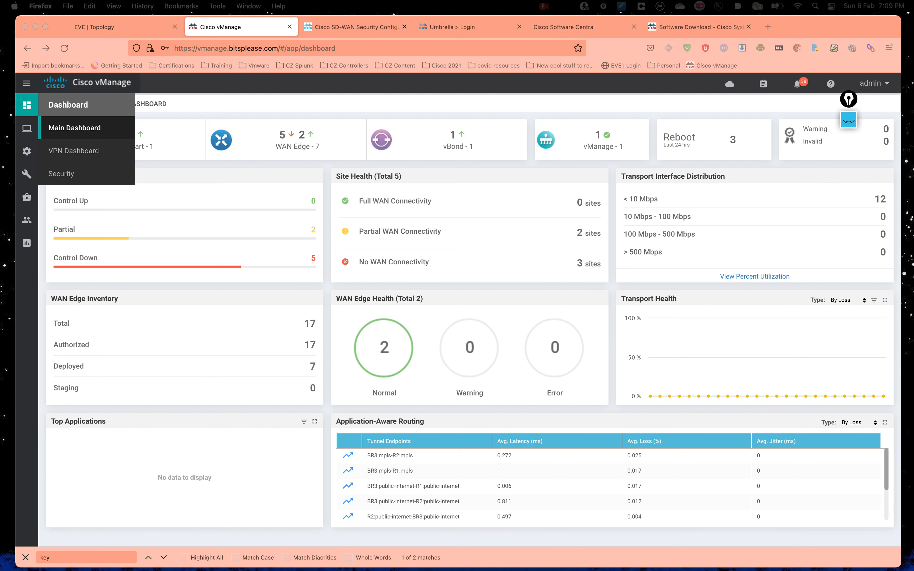
# Step: On the vManage dashboard, list the reachable WAN Edges and the partial-control devices R1 and BR3
pyautogui.click(326, 100)
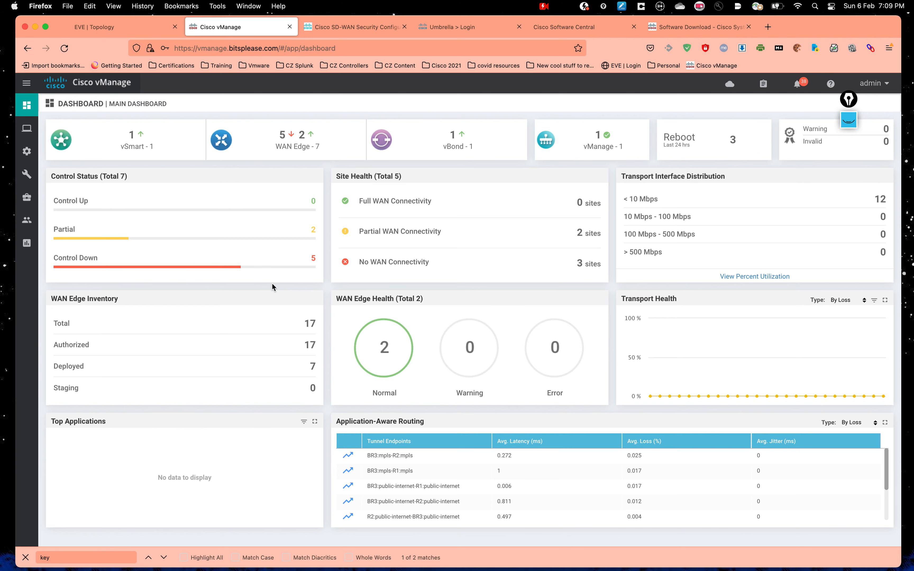
pyautogui.click(302, 140)
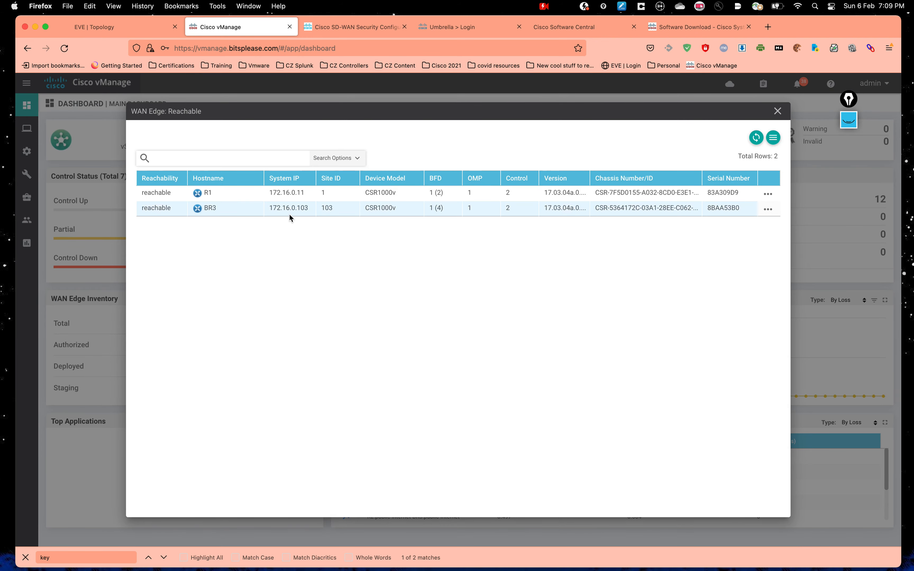
pyautogui.click(777, 111)
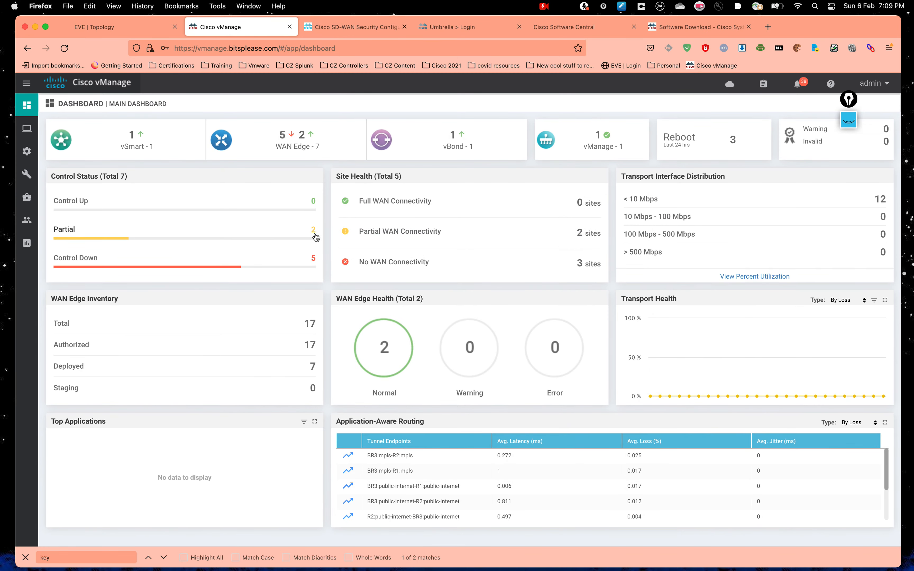
pyautogui.click(313, 232)
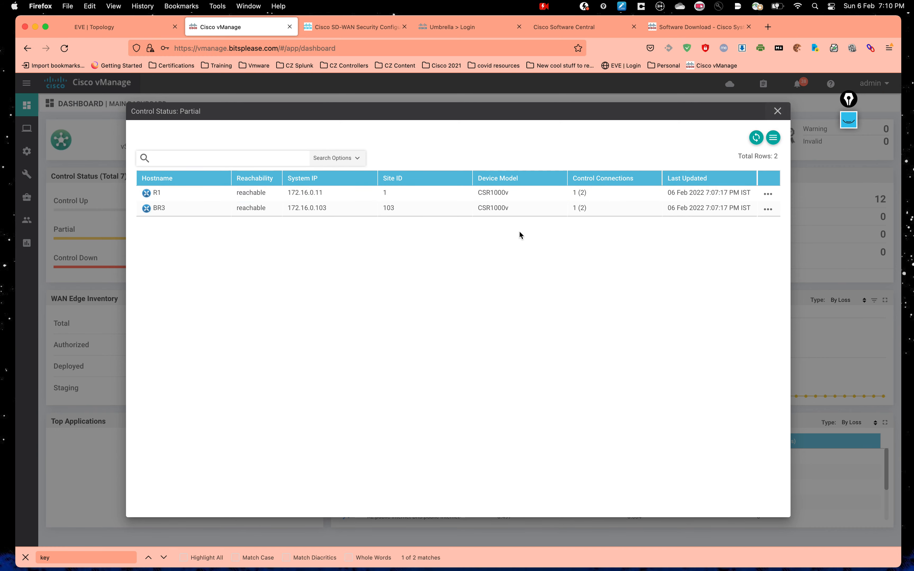
pyautogui.click(777, 111)
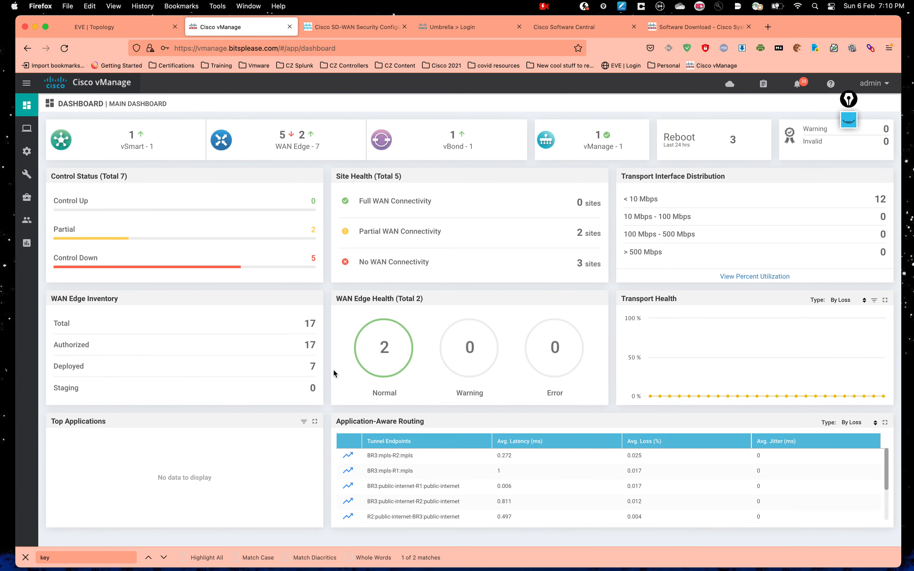
pyautogui.moveTo(30, 153)
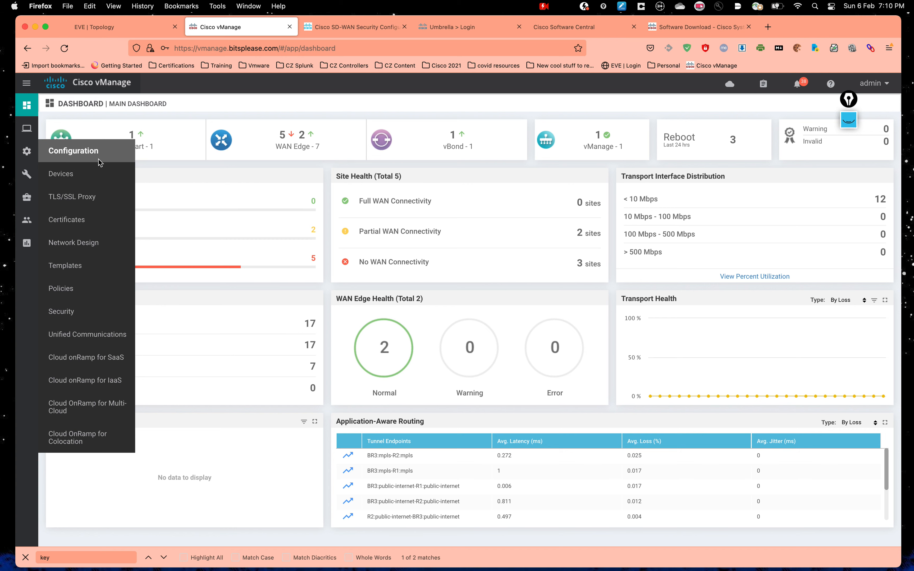
# Step: Filter feature templates by 'nat' and view interface_VPN0_Internet_NAT_csr1kv's settings
pyautogui.click(106, 265)
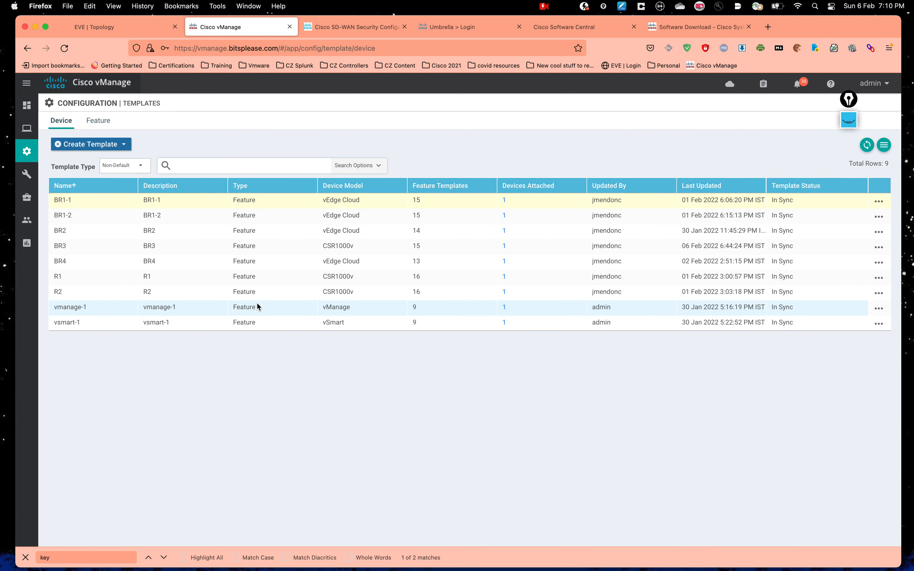
pyautogui.click(98, 120)
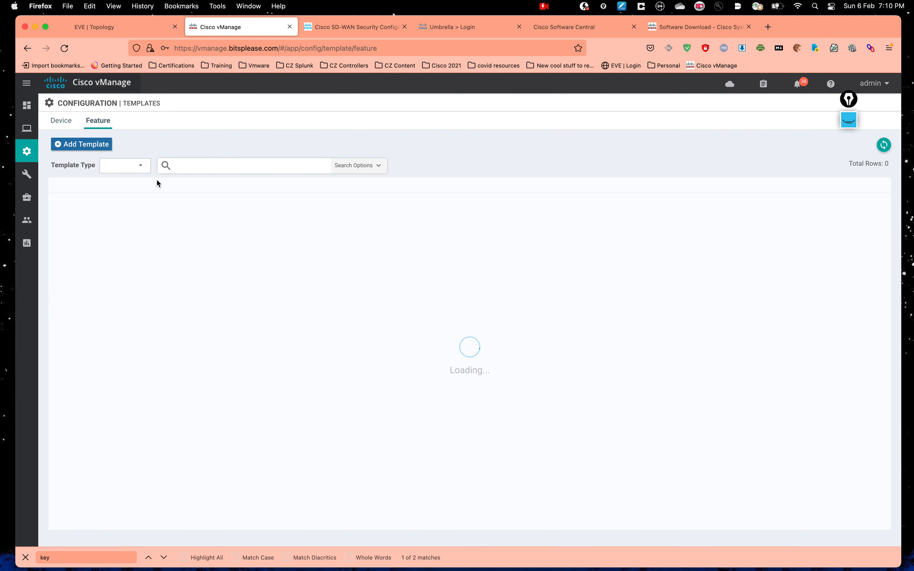
pyautogui.click(191, 168)
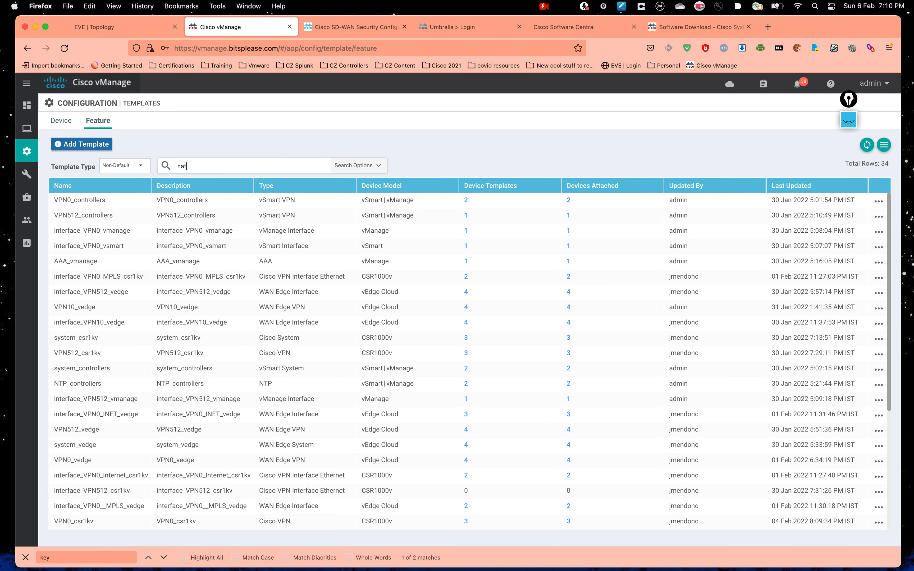
pyautogui.write('nat')
pyautogui.press('Return')
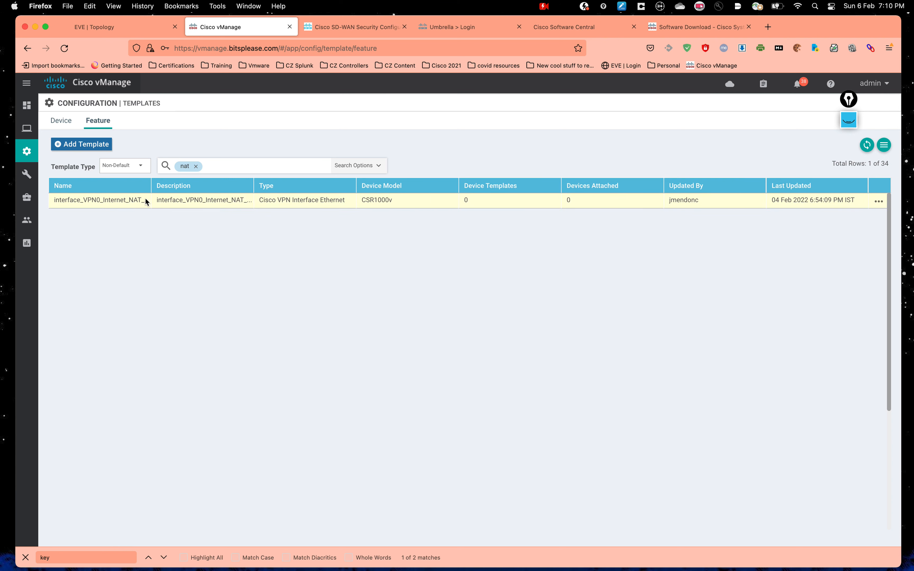
pyautogui.moveTo(153, 188); pyautogui.dragTo(184, 188)
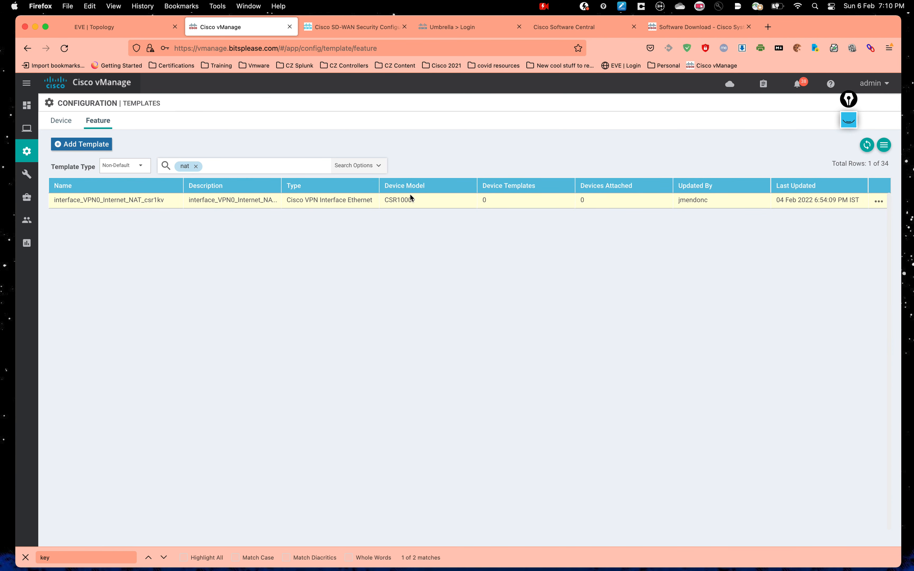
pyautogui.click(879, 201)
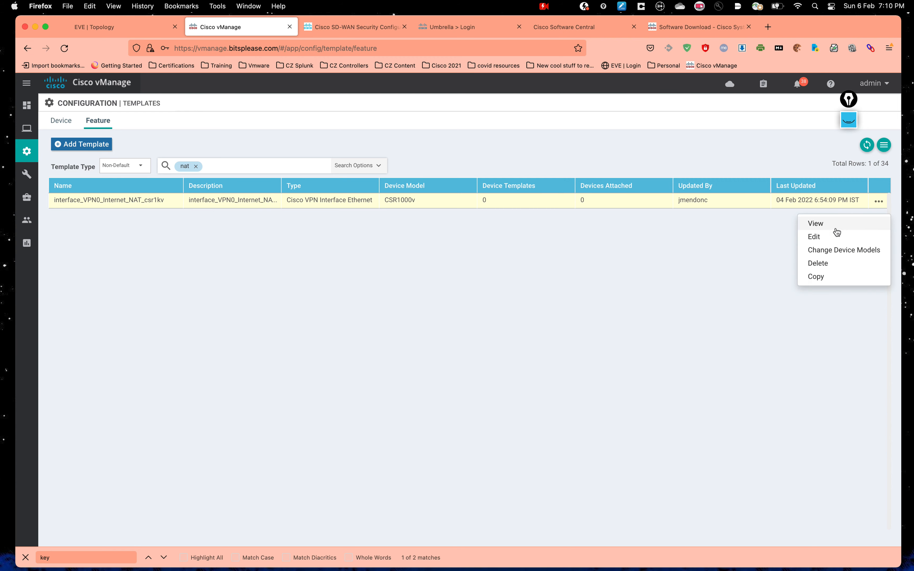
pyautogui.click(833, 230)
# Step: Review the template's NAT section, showing NAT On with Interface type
pyautogui.scroll(-15, 544, 208)
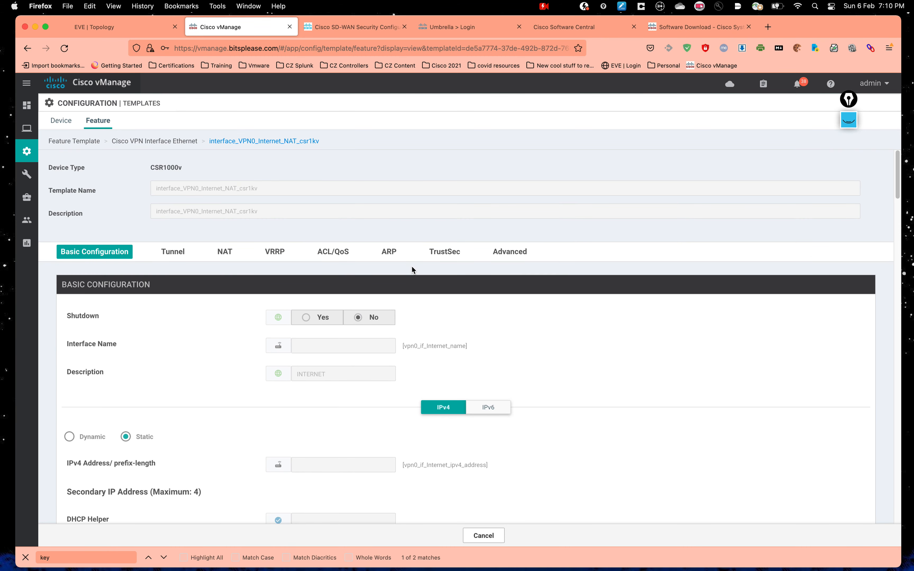
pyautogui.scroll(-2, 413, 269)
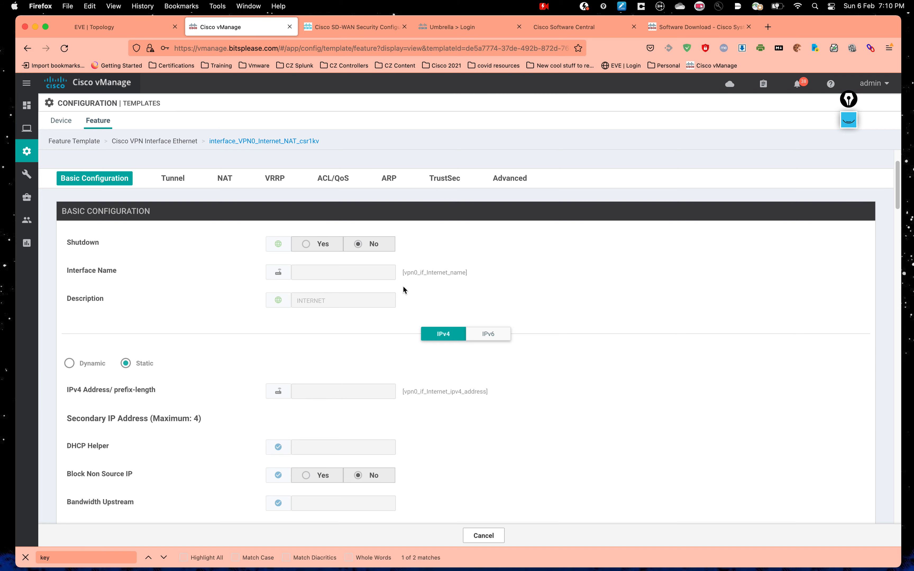
pyautogui.click(229, 180)
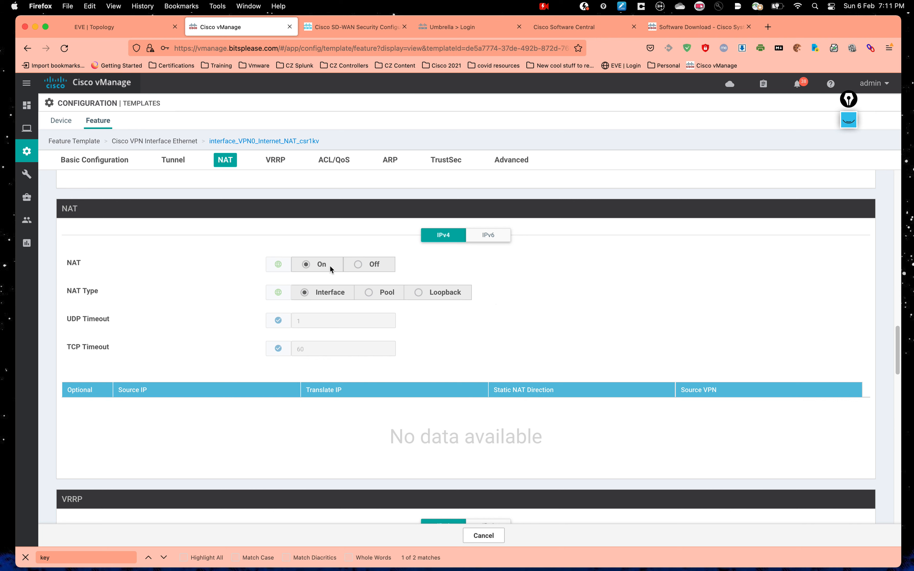
# Step: Show the device templates list with BR3's actions menu, then bring up SecureCRT
pyautogui.moveTo(26, 151)
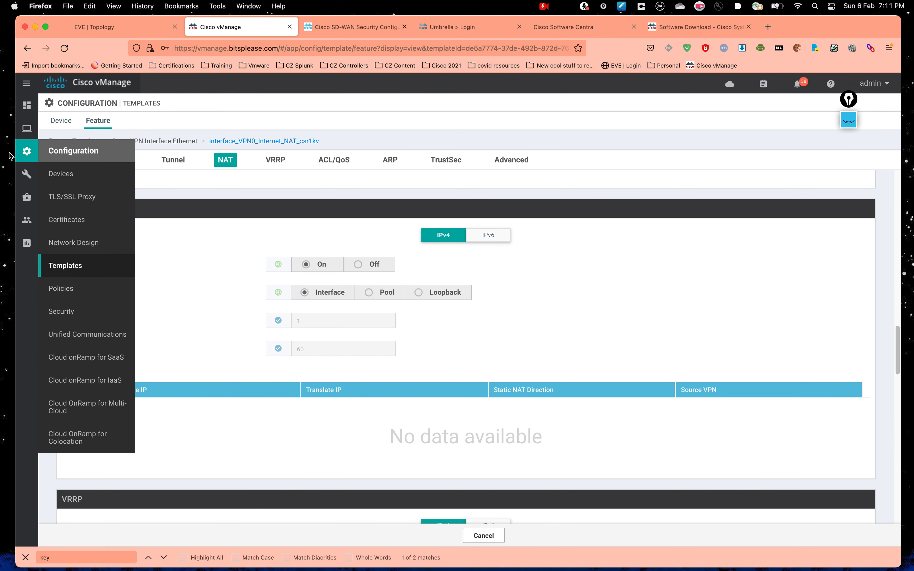
pyautogui.click(79, 179)
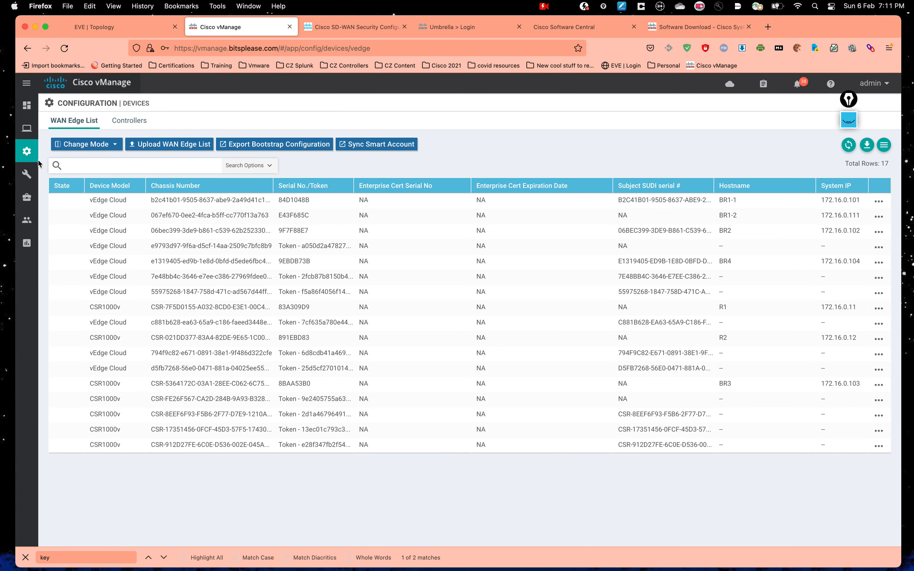
pyautogui.click(88, 267)
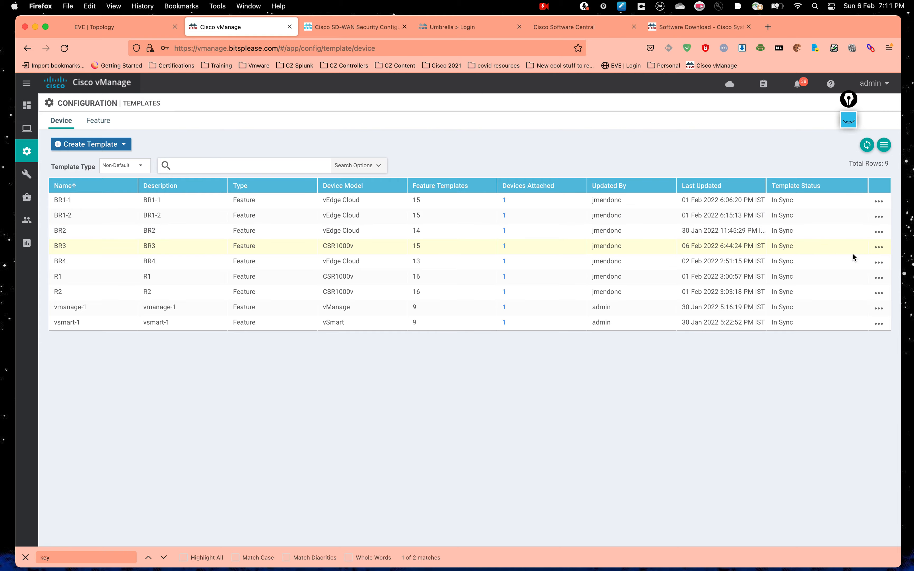
pyautogui.click(879, 247)
pyautogui.click(707, 370)
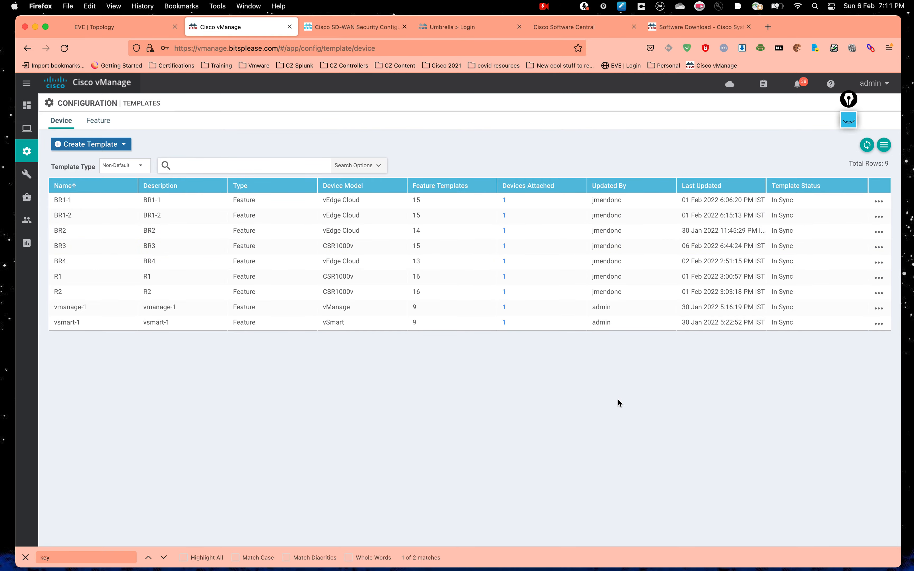
pyautogui.hotkey('ctrl', 'Up')
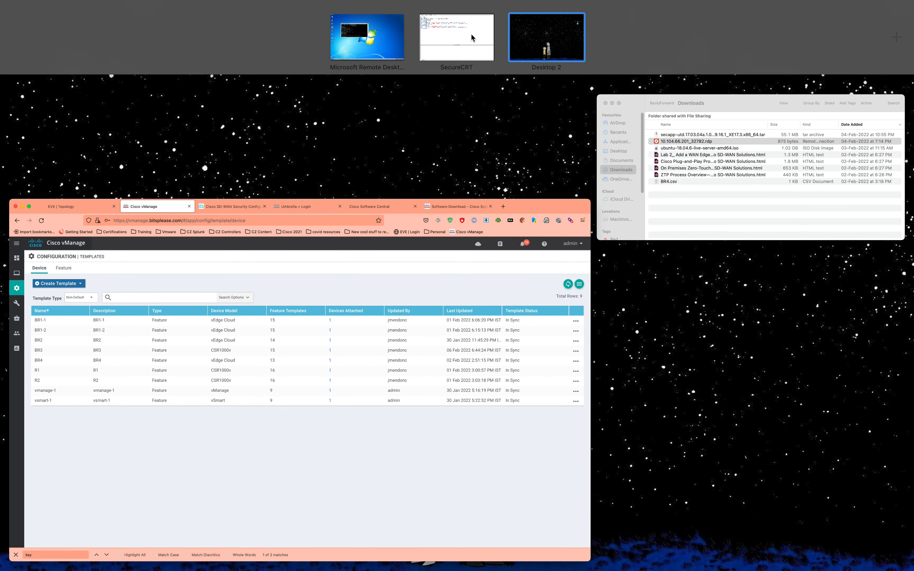
pyautogui.click(472, 34)
# Step: Log in to the BR3 console and enter privileged exec mode
pyautogui.click(91, 7)
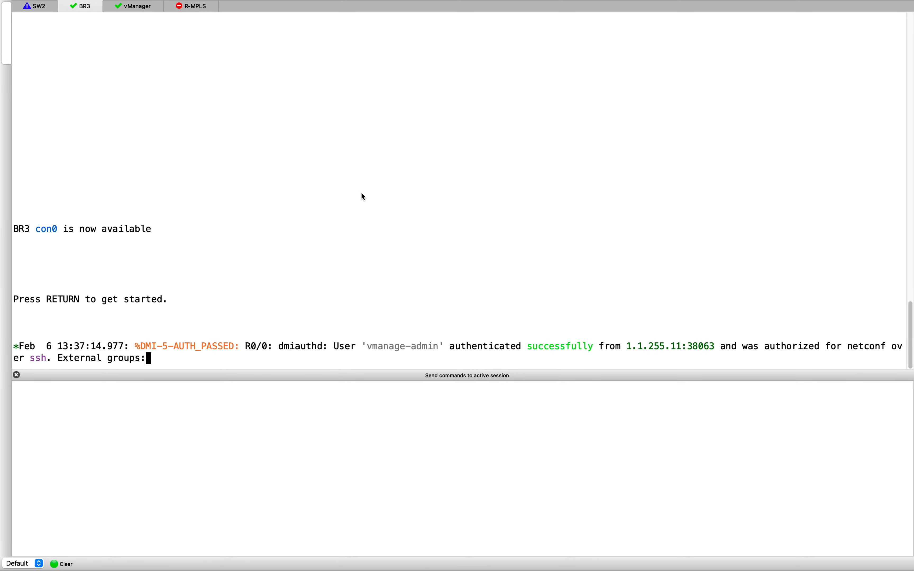
pyautogui.press('Return')
pyautogui.write('admin')
pyautogui.press('Return')
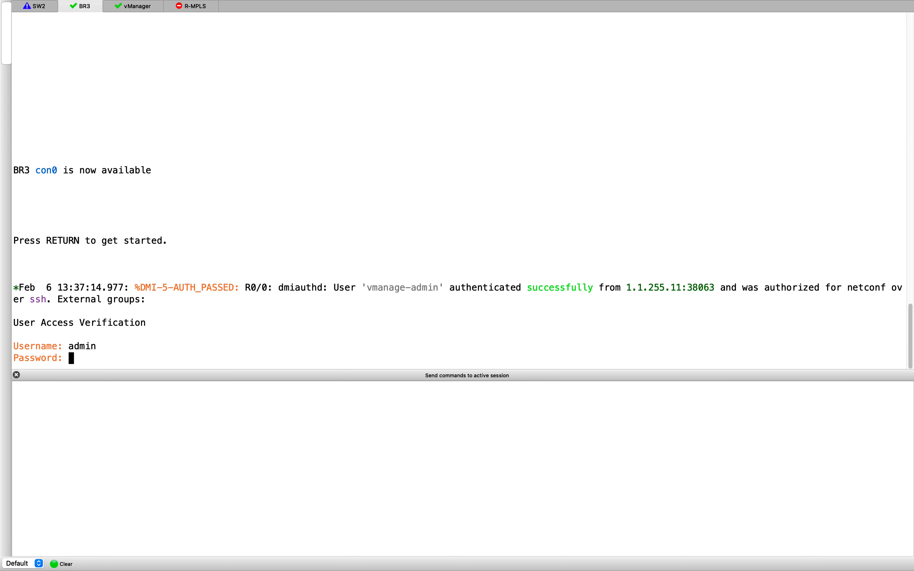
pyautogui.press('Return')
pyautogui.write('en')
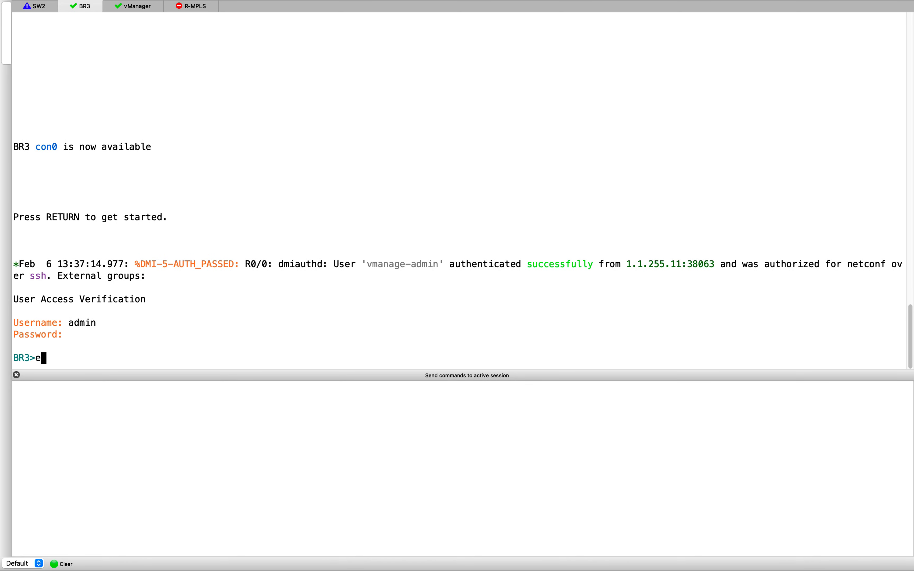
pyautogui.press('Return')
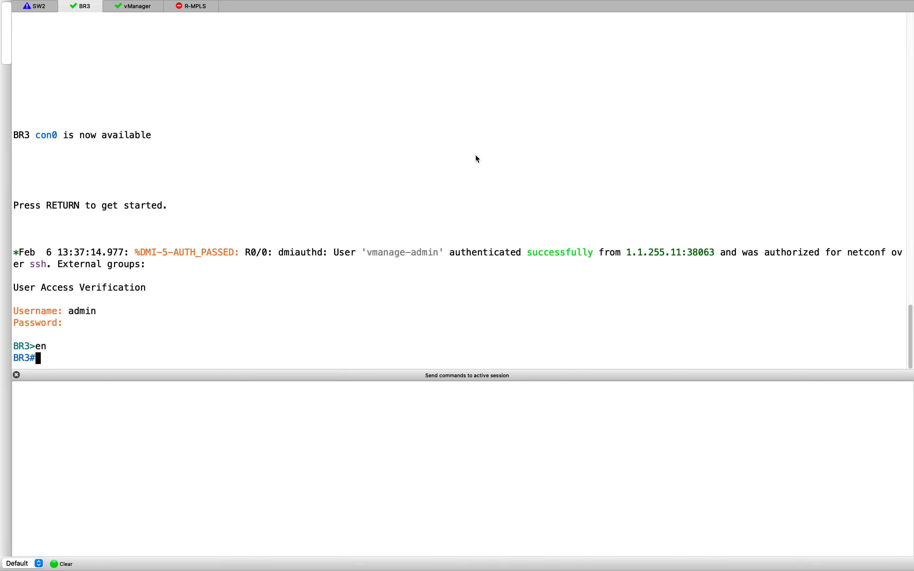
# Step: Run 'show run | i nat' on BR3 and review the NAT configuration lines
pyautogui.press('Return')
pyautogui.write('show run ')
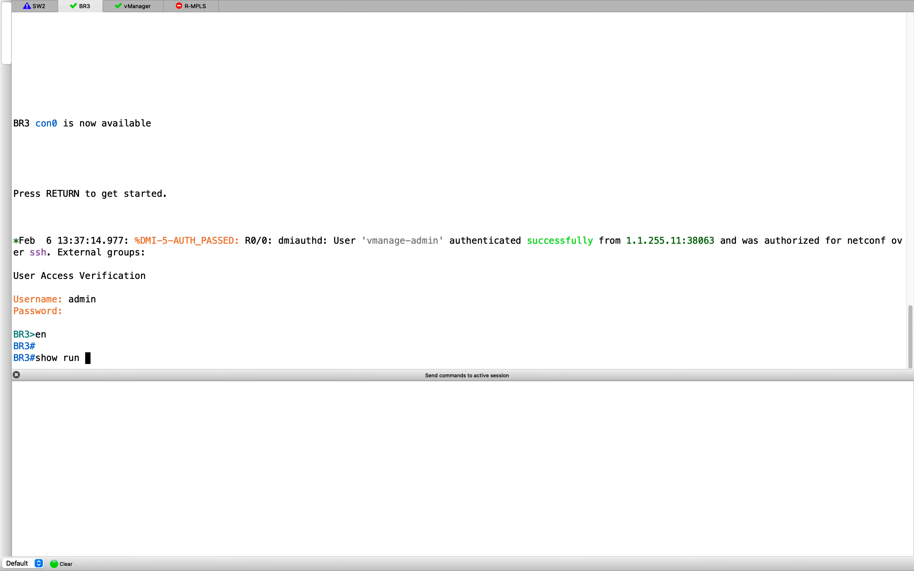
pyautogui.write('| i nat')
pyautogui.press('Return')
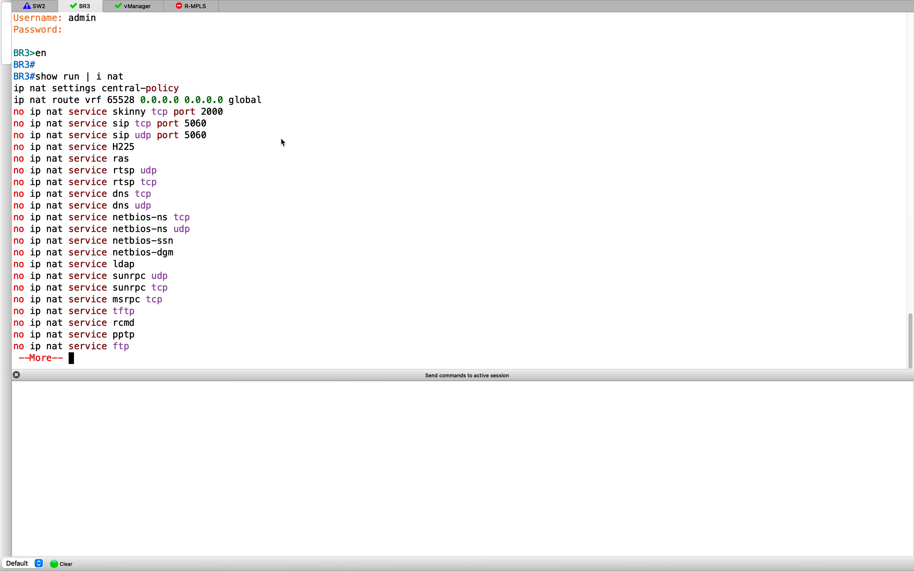
pyautogui.moveTo(266, 101); pyautogui.dragTo(23, 95)
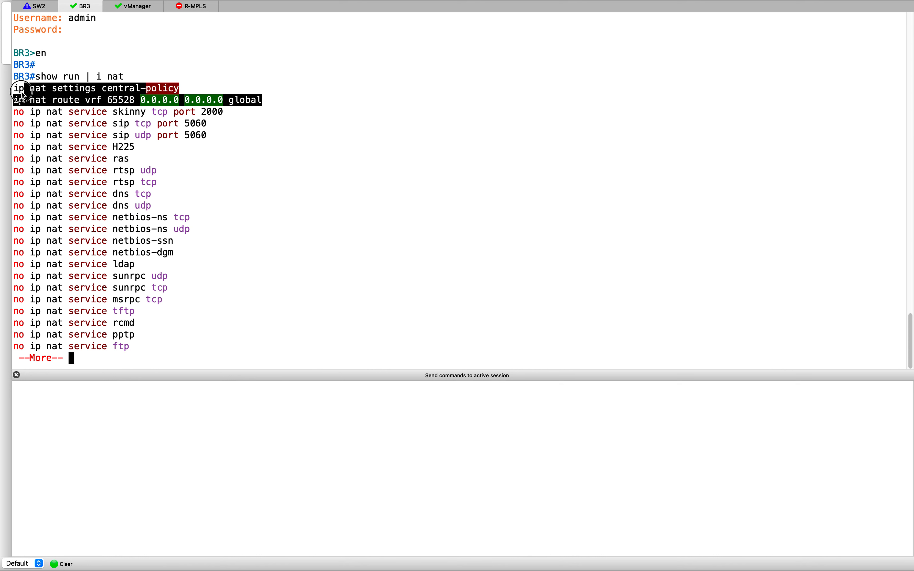
pyautogui.click(349, 252)
pyautogui.press('Return')
pyautogui.press('Return')
pyautogui.press('Return')
pyautogui.press('Return')
pyautogui.press('Return')
pyautogui.press('Return')
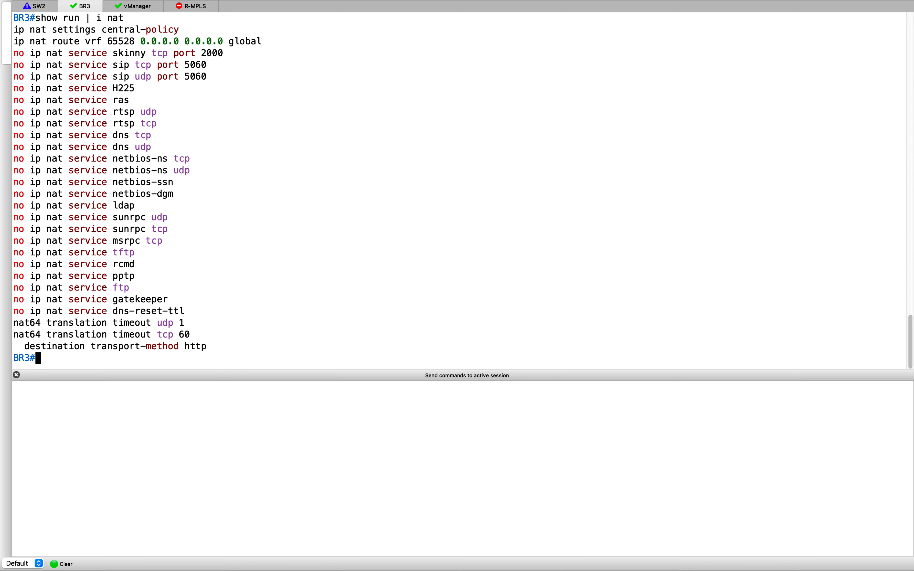
# Step: Display BR3's VRF 10 routing table with 'show ip route vrf 10'
pyautogui.write('show ip rou')
pyautogui.press('Tab')
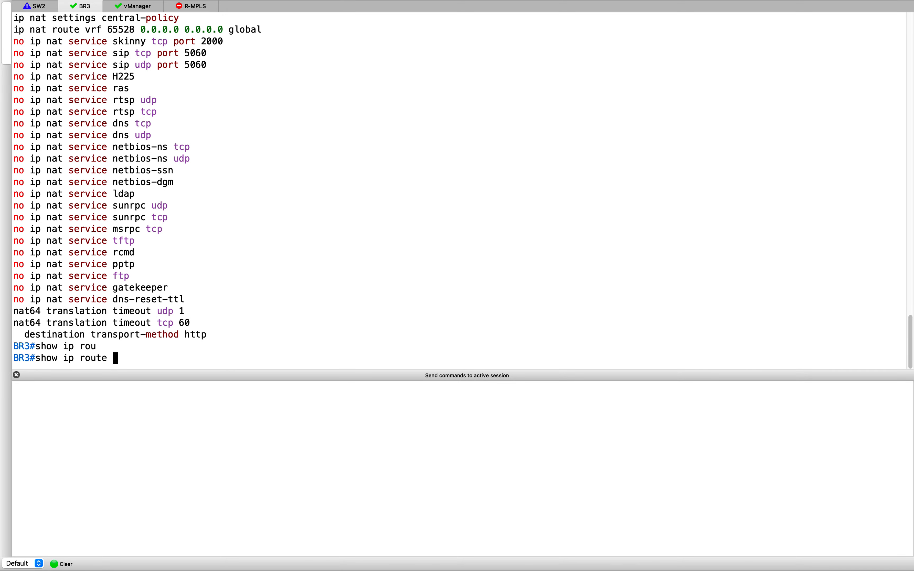
pyautogui.write('vpn 10')
pyautogui.press('Return')
pyautogui.press('Up')
pyautogui.press('BackSpace')
pyautogui.press('BackSpace')
pyautogui.press('BackSpace')
pyautogui.press('BackSpace')
pyautogui.press('BackSpace')
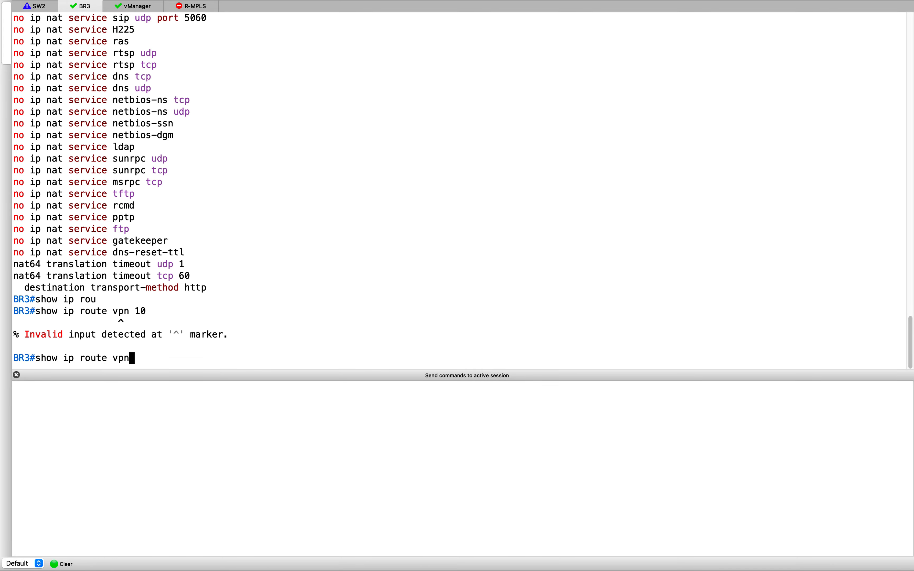
pyautogui.write('rf 10')
pyautogui.press('Return')
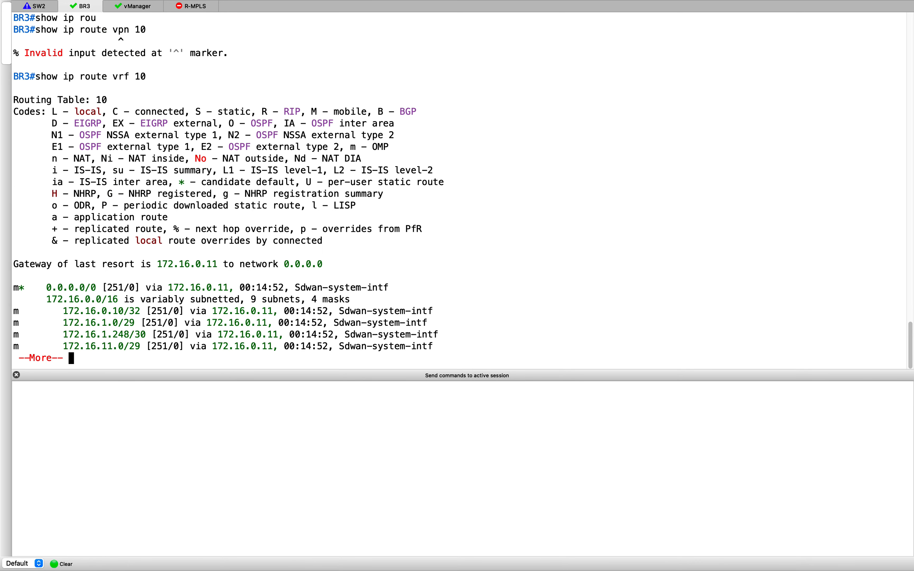
pyautogui.press('Return')
pyautogui.press('Return')
# Step: Show the global routing table, default via 1.1.103.1, then return to vManage
pyautogui.press('Return')
pyautogui.press('Return')
pyautogui.press('Return')
pyautogui.press('Return')
pyautogui.press('Return')
pyautogui.press('Return')
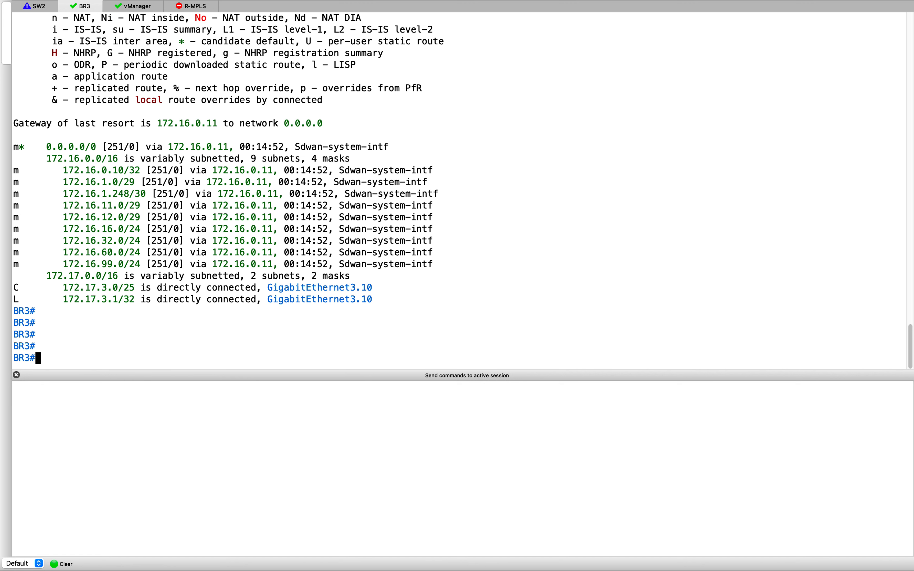
pyautogui.write('show ip rou')
pyautogui.press('Tab')
pyautogui.press('Return')
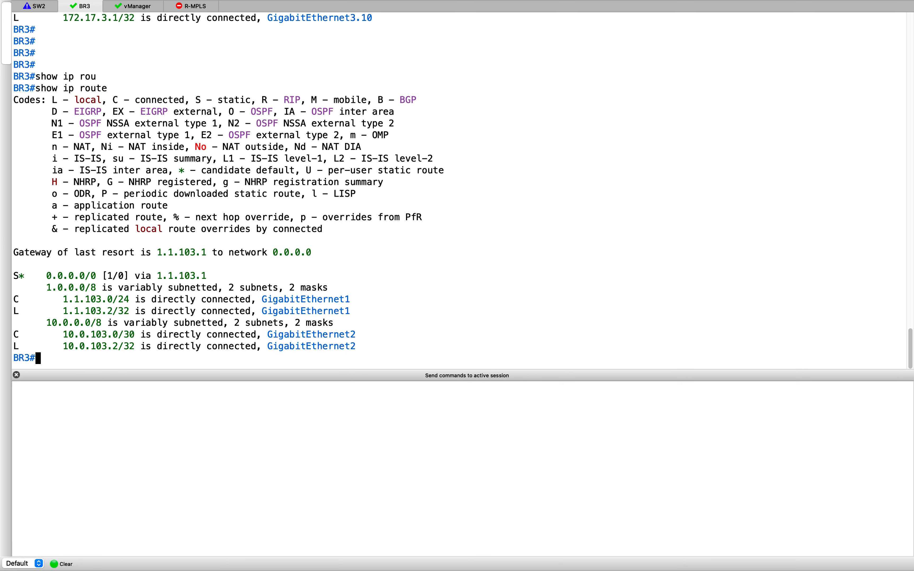
pyautogui.press('Return')
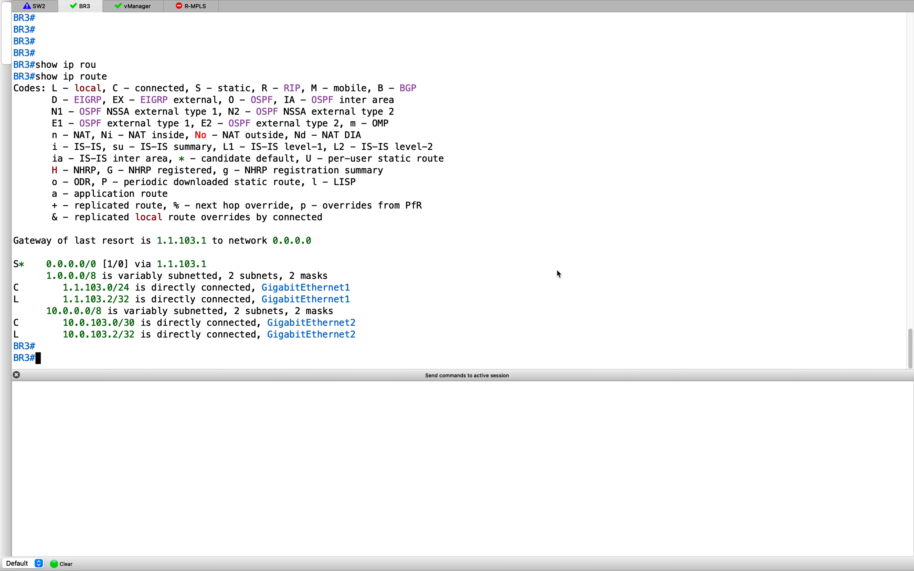
pyautogui.hotkey('ctrl', 'Up')
pyautogui.click(505, 197)
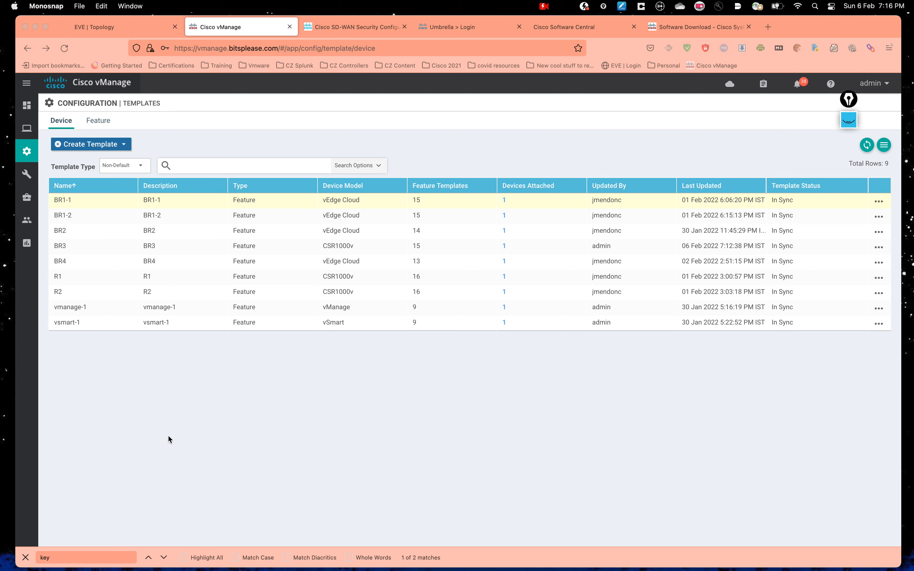
# Step: Filter feature templates by 'vpn10' and open VPN10_csr1kv for editing
pyautogui.click(97, 119)
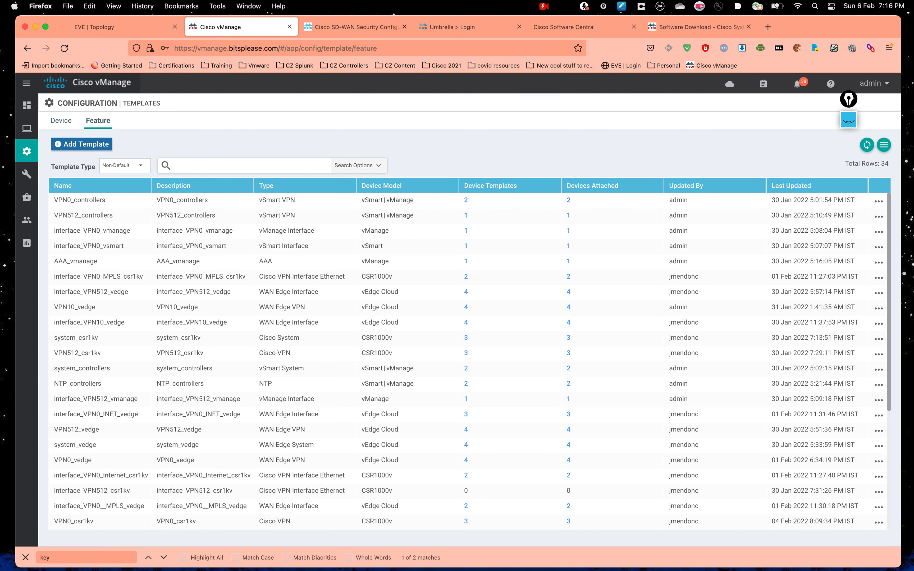
pyautogui.write('vpn10')
pyautogui.press('Return')
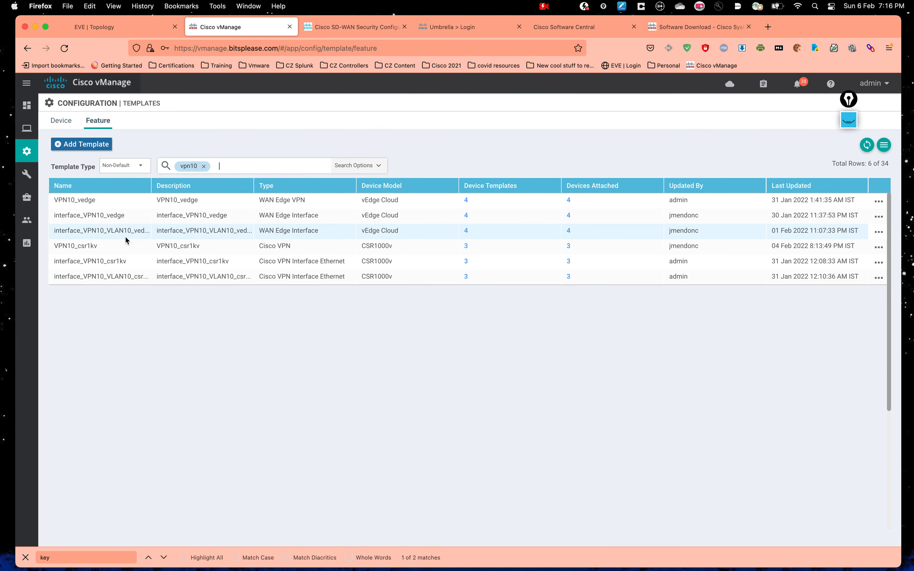
pyautogui.click(878, 248)
pyautogui.click(814, 282)
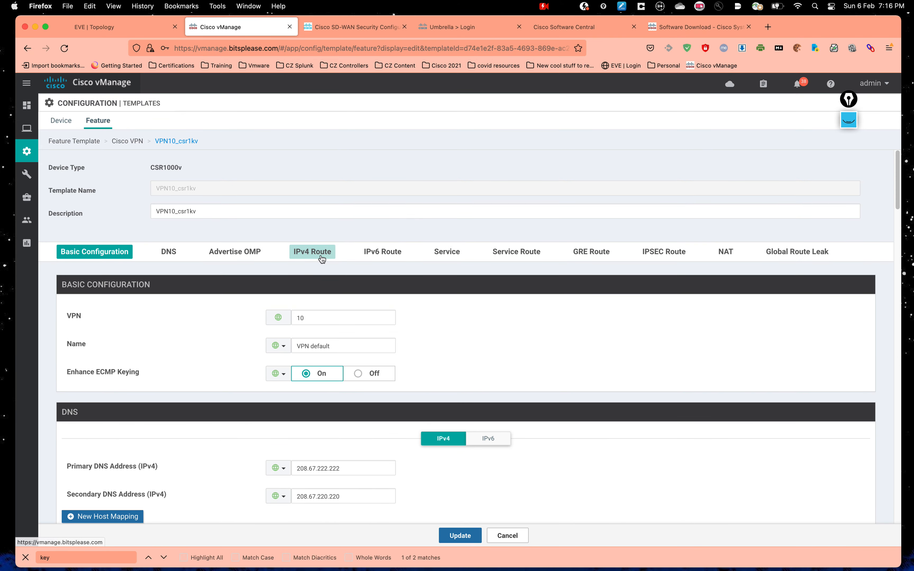
# Step: Inspect VPN10_csr1kv's IPv4 default route via VPN gateway, cancel unchanged, and return to device templates
pyautogui.click(320, 260)
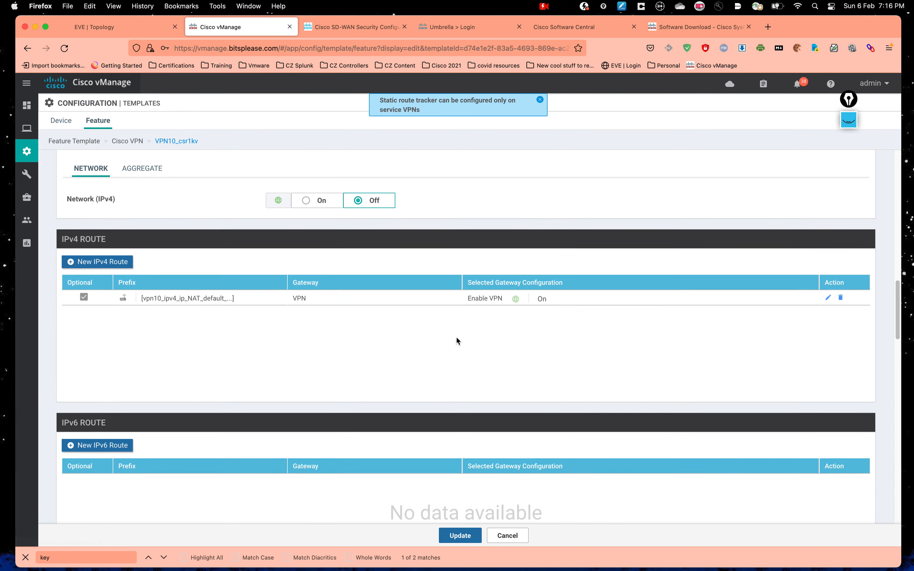
pyautogui.scroll(-1, 456, 340)
pyautogui.scroll(-2, 311, 325)
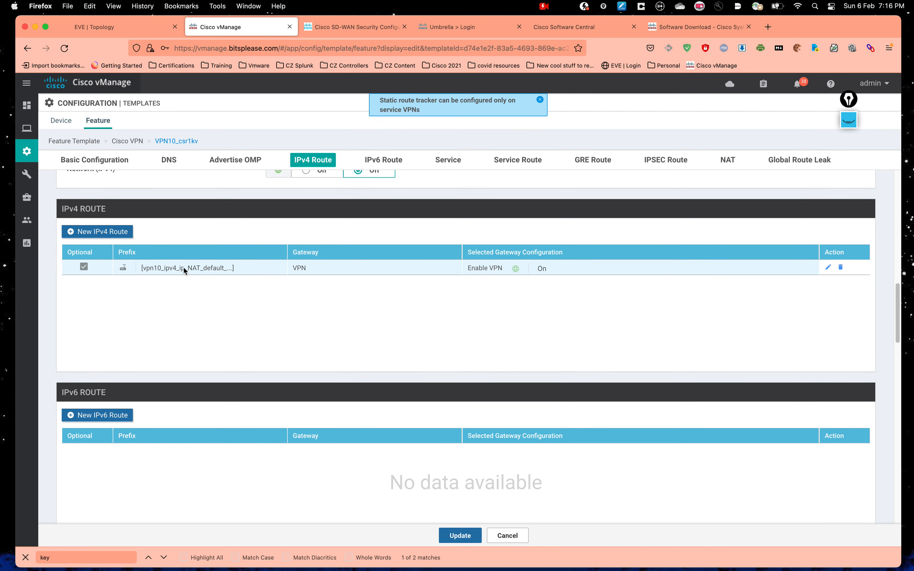
pyautogui.click(827, 268)
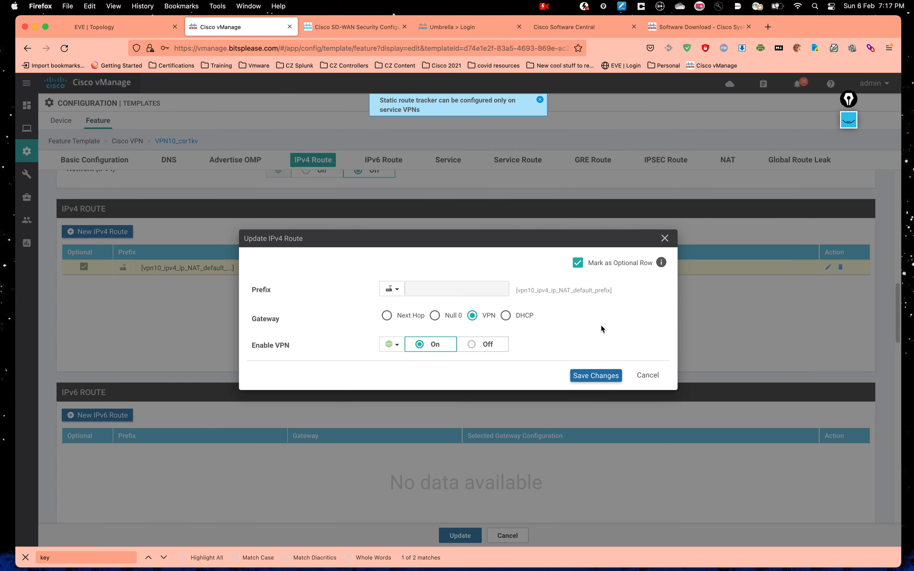
pyautogui.click(648, 376)
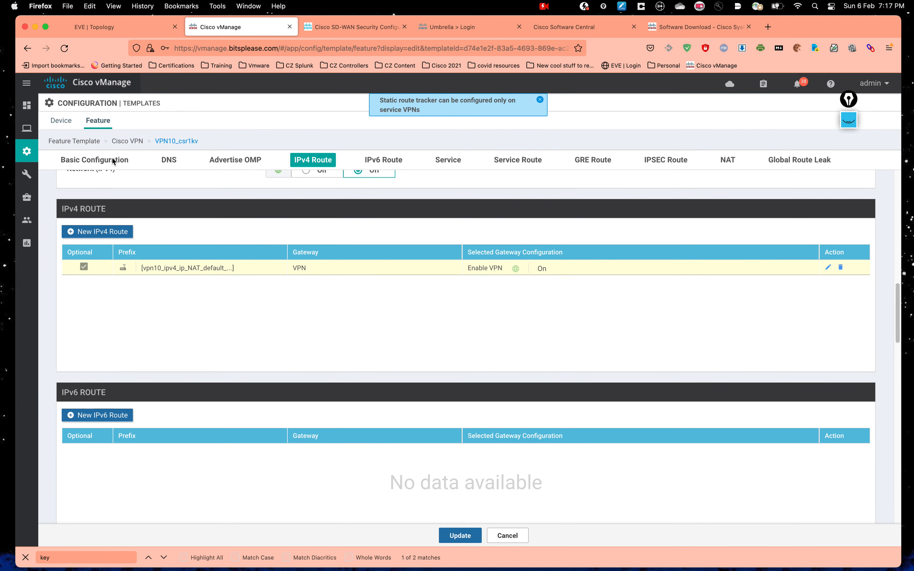
pyautogui.moveTo(28, 157)
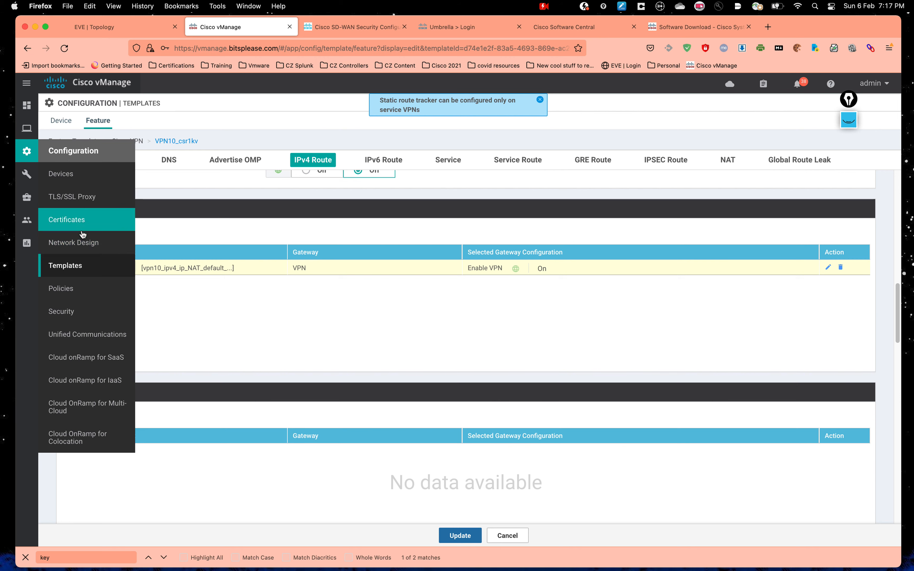
pyautogui.click(68, 123)
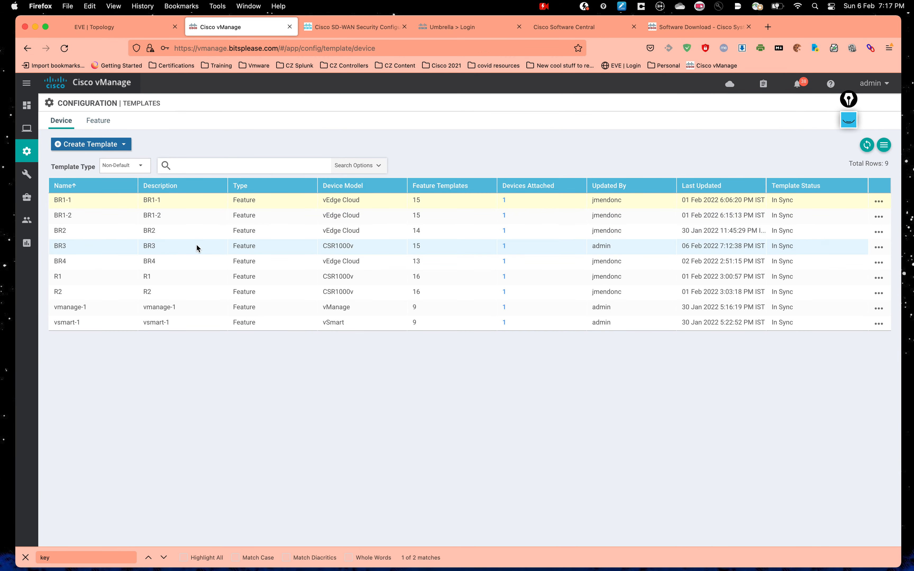
# Step: Set BR3's first Cisco VPN Interface Ethernet to interface_VPN0_Internet_NAT_csr1kv and update the template
pyautogui.click(879, 247)
pyautogui.click(826, 268)
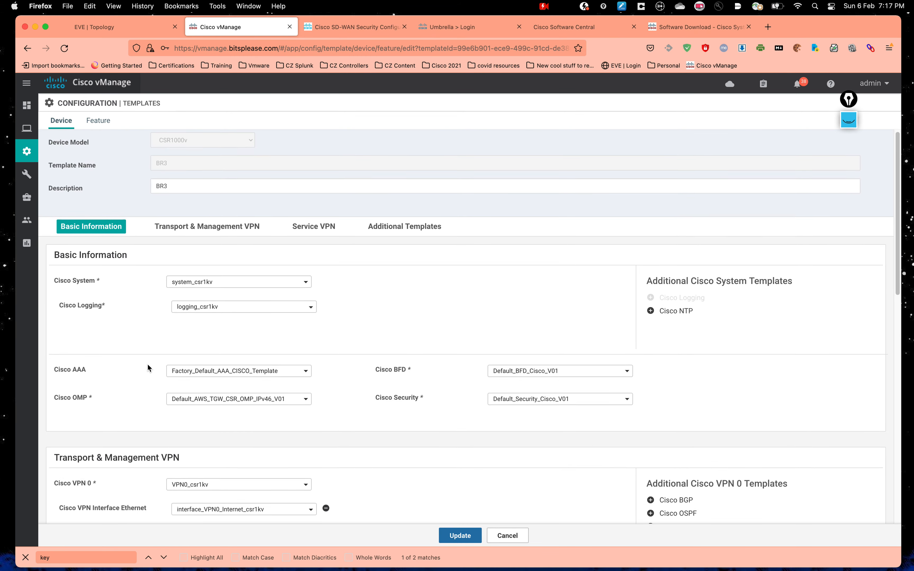
pyautogui.scroll(-5, 147, 363)
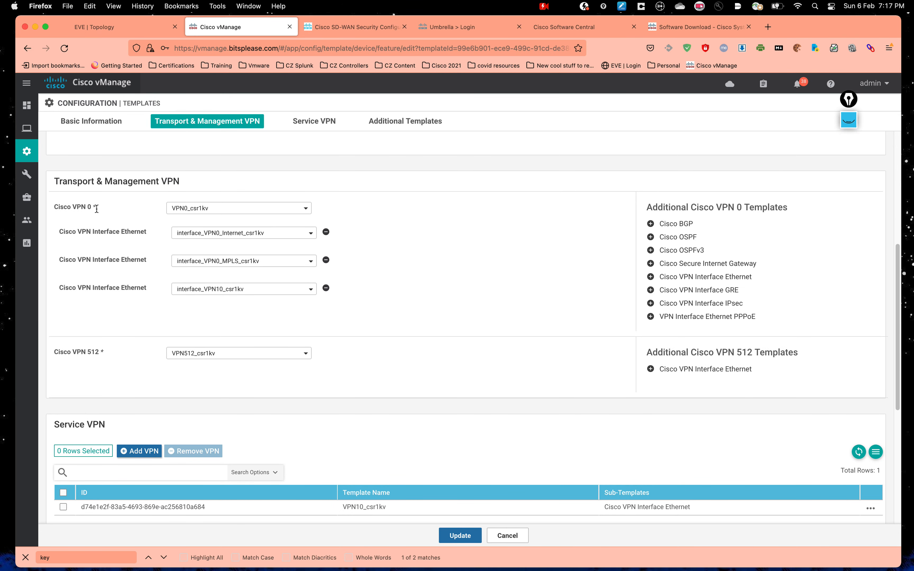
pyautogui.click(298, 239)
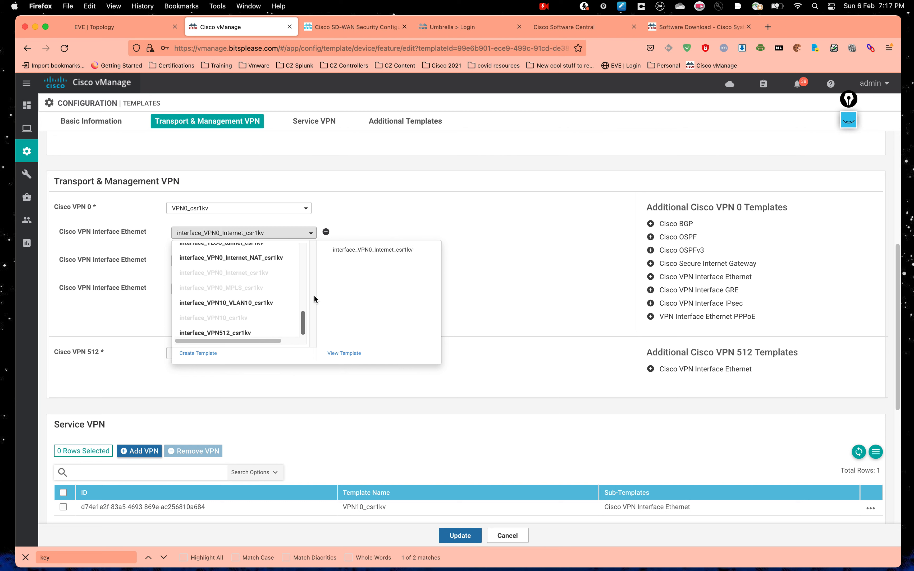
pyautogui.moveTo(303, 332); pyautogui.dragTo(303, 332)
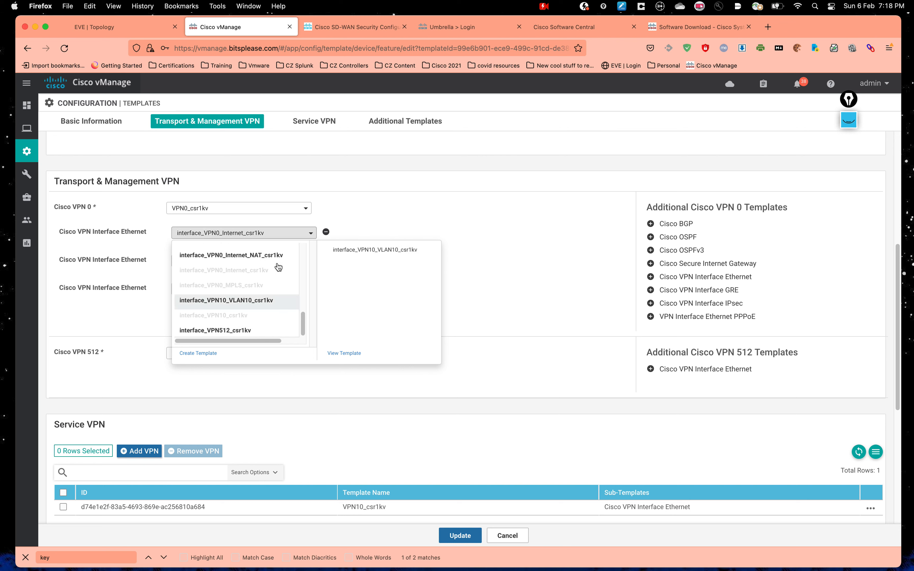
pyautogui.click(265, 261)
pyautogui.click(476, 301)
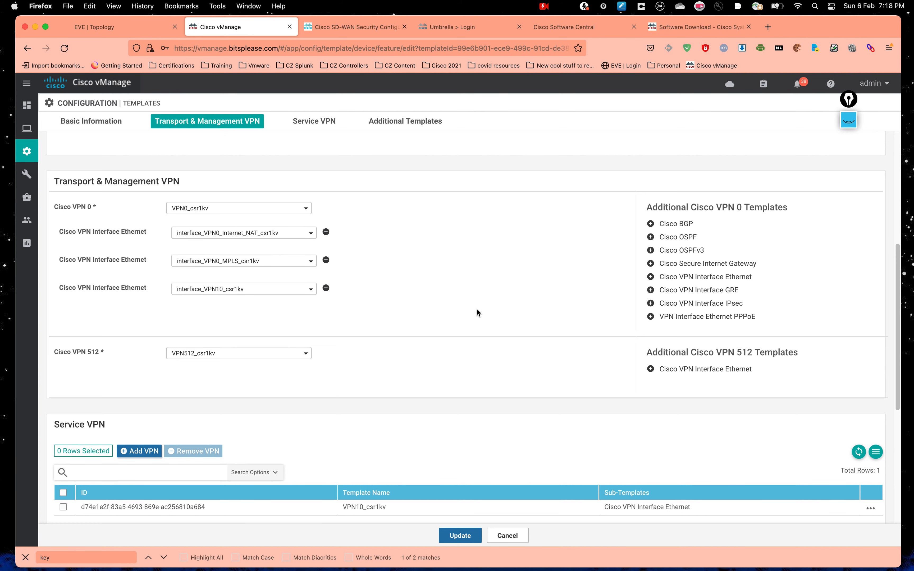
pyautogui.click(460, 535)
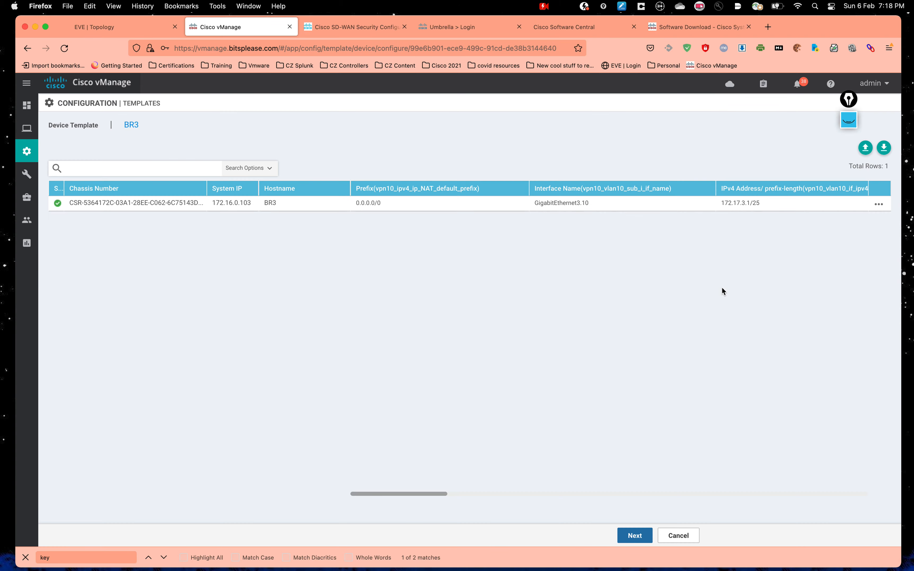
# Step: Review BR3's device variables, keeping the NAT default prefix at 0.0.0.0/0
pyautogui.click(878, 204)
pyautogui.click(849, 228)
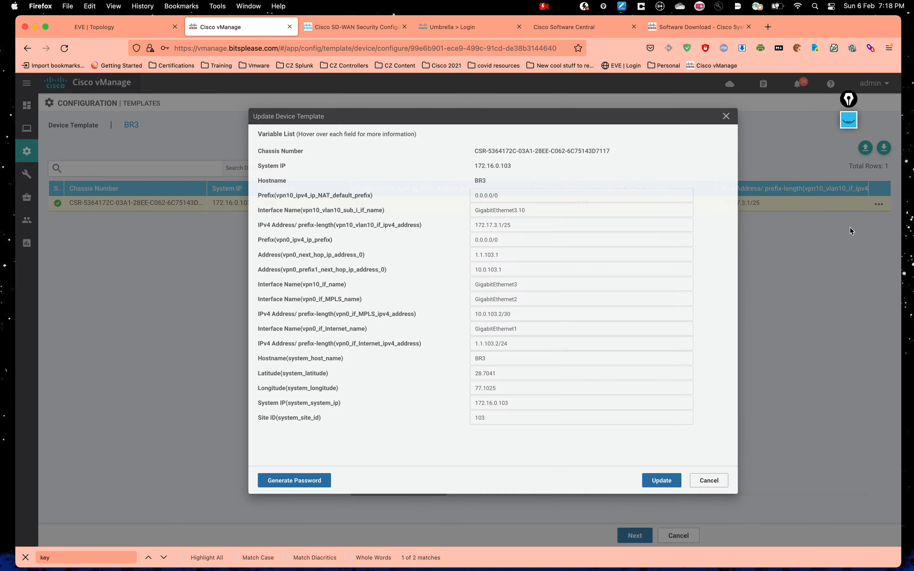
pyautogui.moveTo(327, 195); pyautogui.dragTo(203, 195)
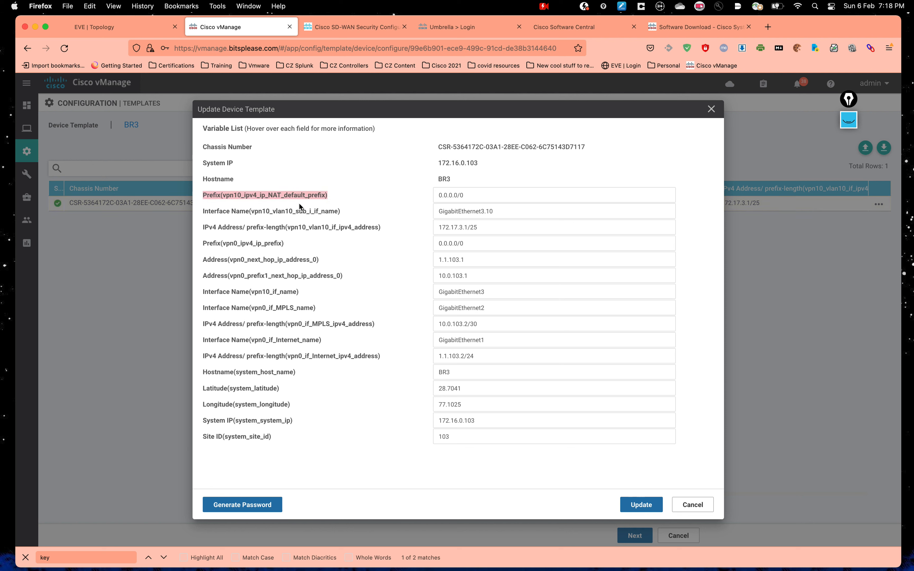
pyautogui.click(299, 204)
pyautogui.moveTo(257, 195); pyautogui.dragTo(331, 195)
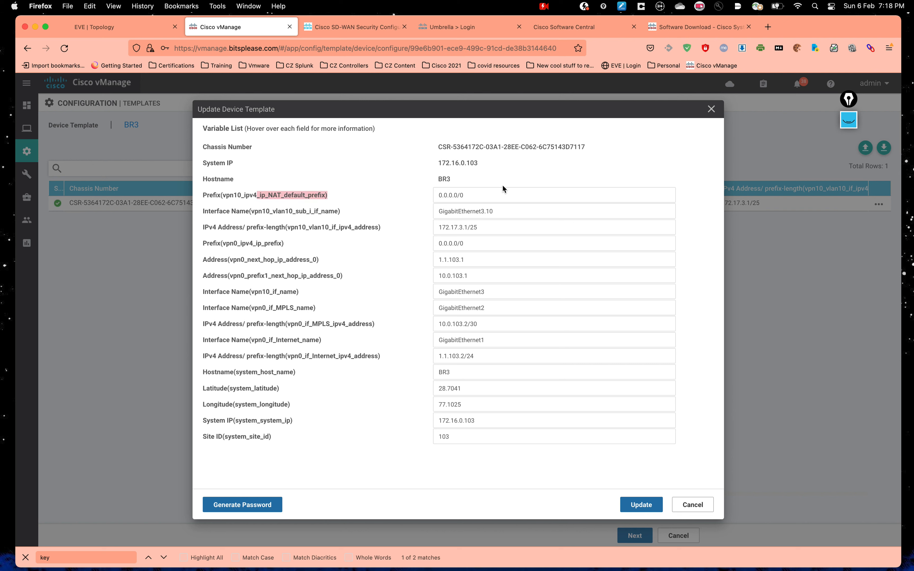
pyautogui.moveTo(475, 193); pyautogui.dragTo(407, 183)
pyautogui.click(354, 196)
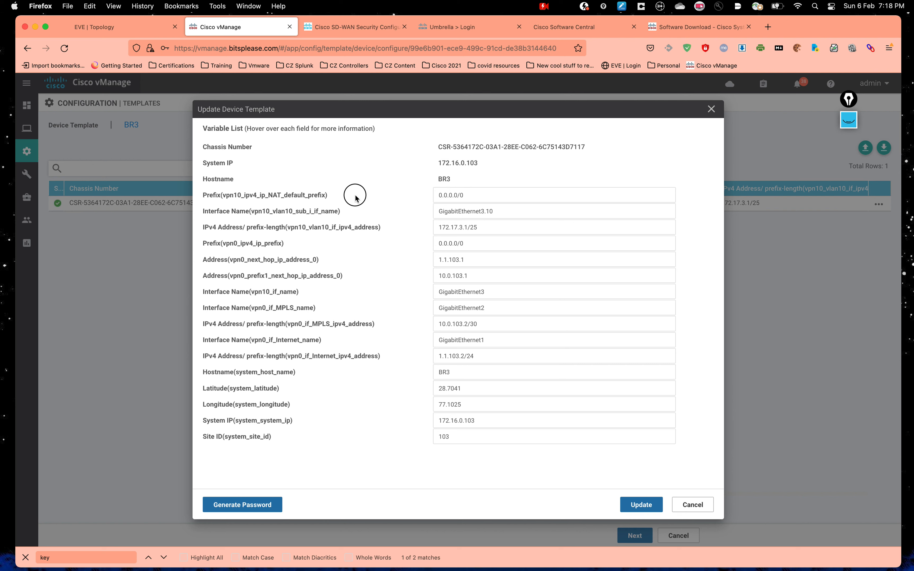
pyautogui.moveTo(355, 196)
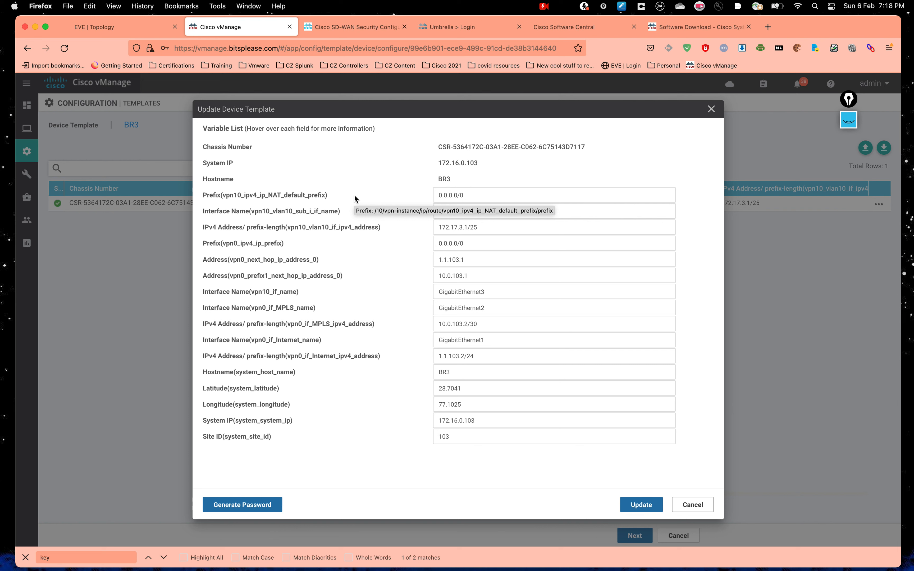
pyautogui.click(404, 191)
pyautogui.click(402, 207)
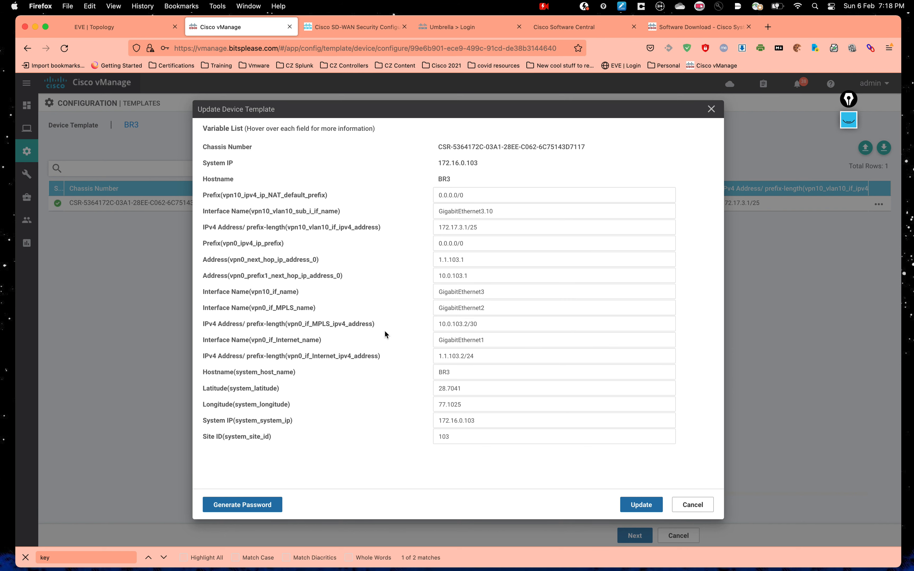
# Step: Save the variables and push the updated configuration to BR3 via Configure Devices
pyautogui.click(630, 504)
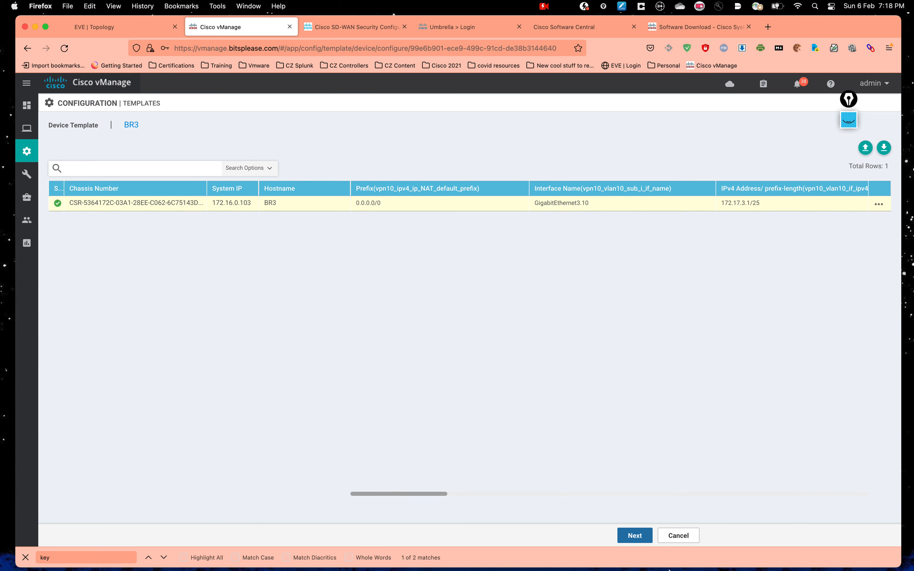
pyautogui.click(637, 537)
pyautogui.click(540, 538)
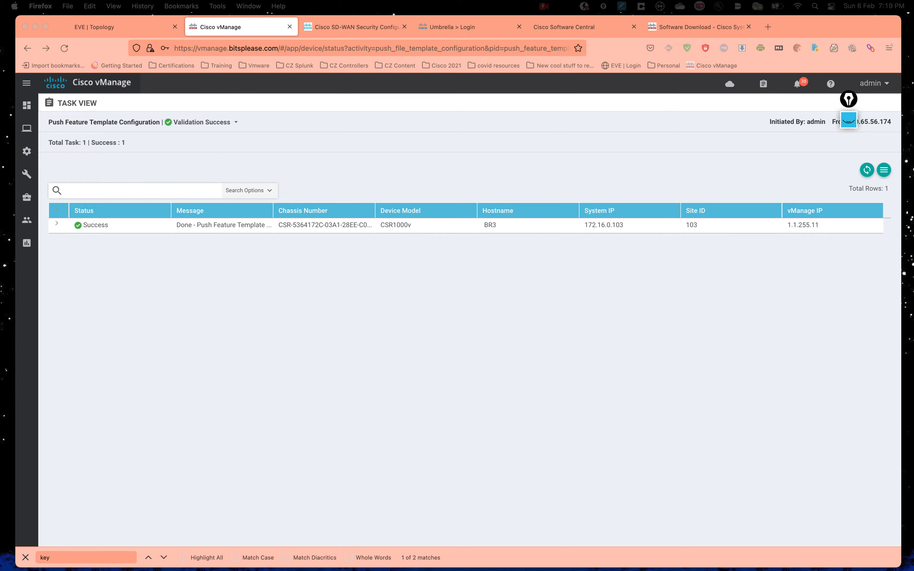
pyautogui.click(461, 354)
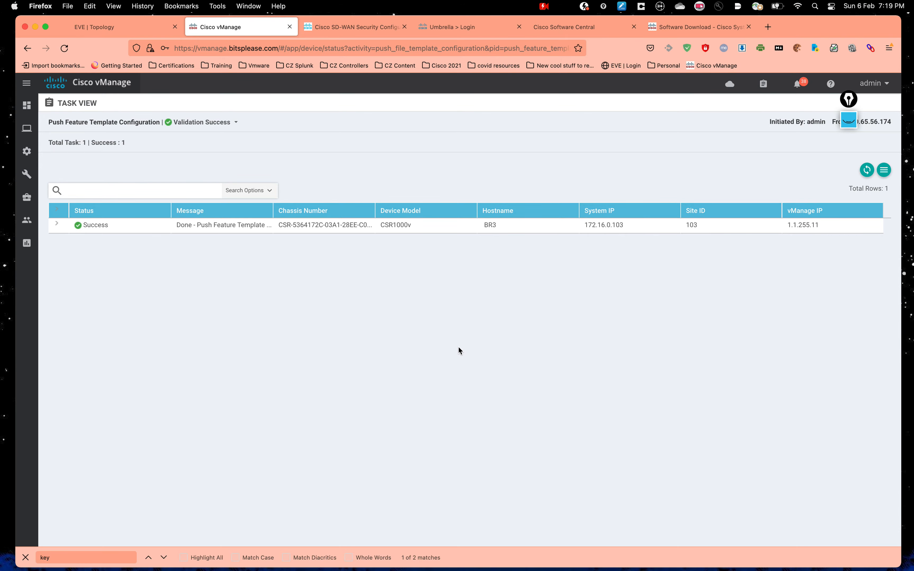
pyautogui.hotkey('ctrl', 'Up')
# Step: Run 'show ip route' on BR3 to view the global routing table
pyautogui.click(469, 35)
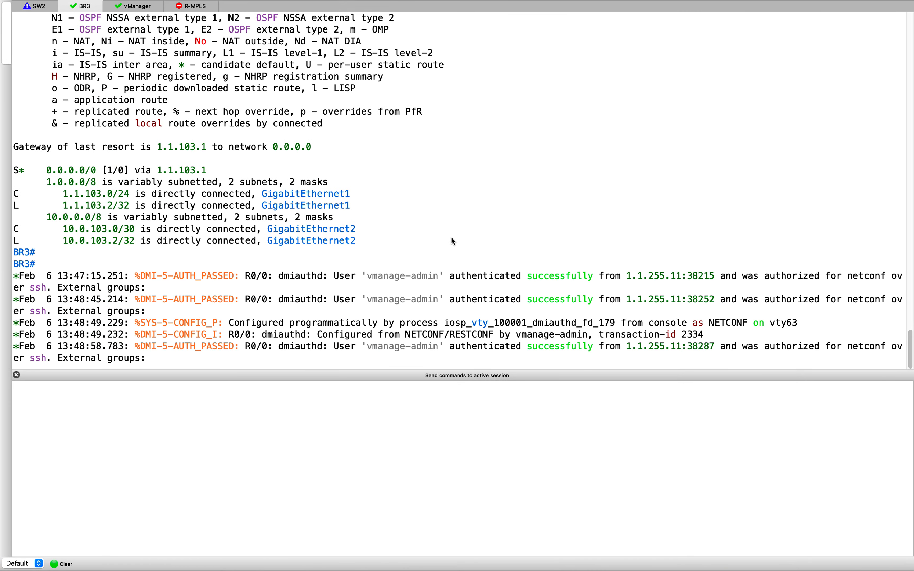
pyautogui.press('Return')
pyautogui.press('Return')
pyautogui.write('show ip route')
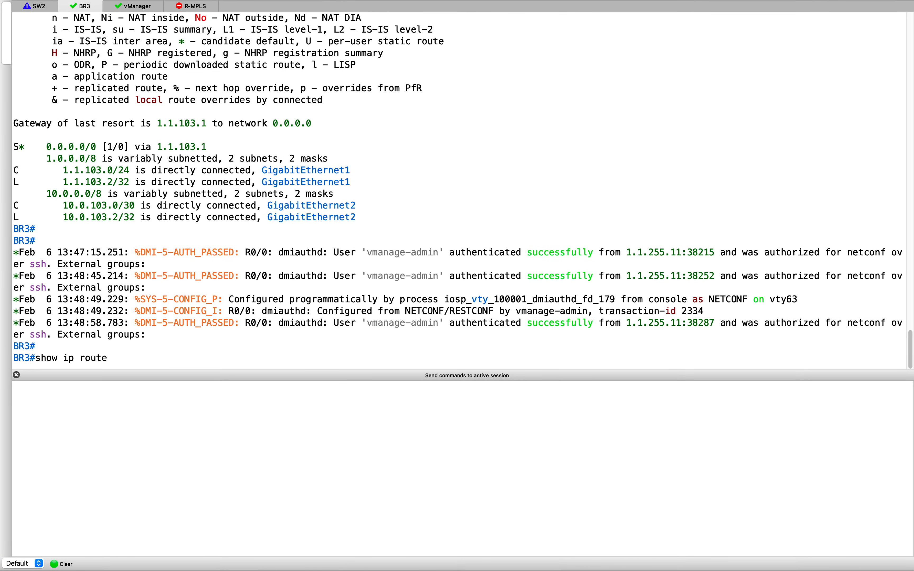
pyautogui.press('Return')
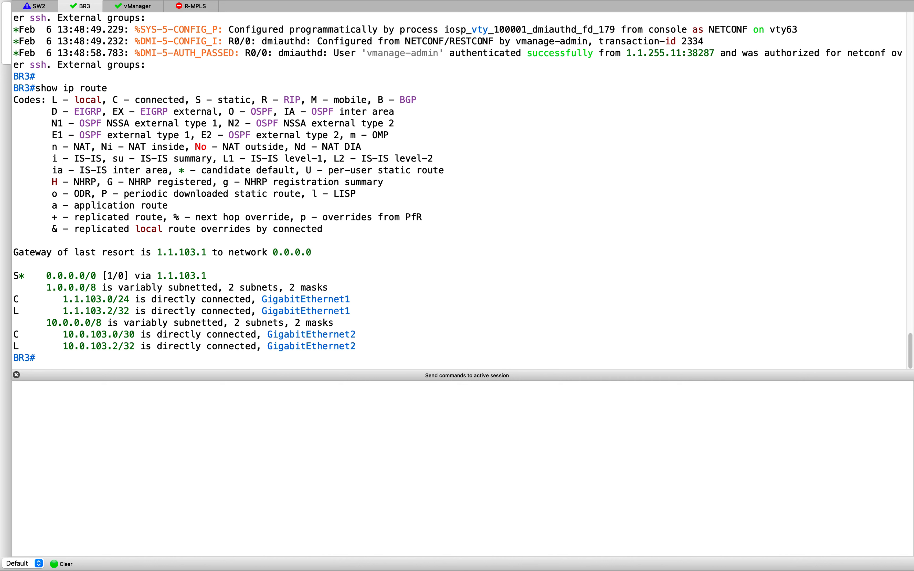
pyautogui.scroll(10, 363, 184)
pyautogui.scroll(-10, 220, 180)
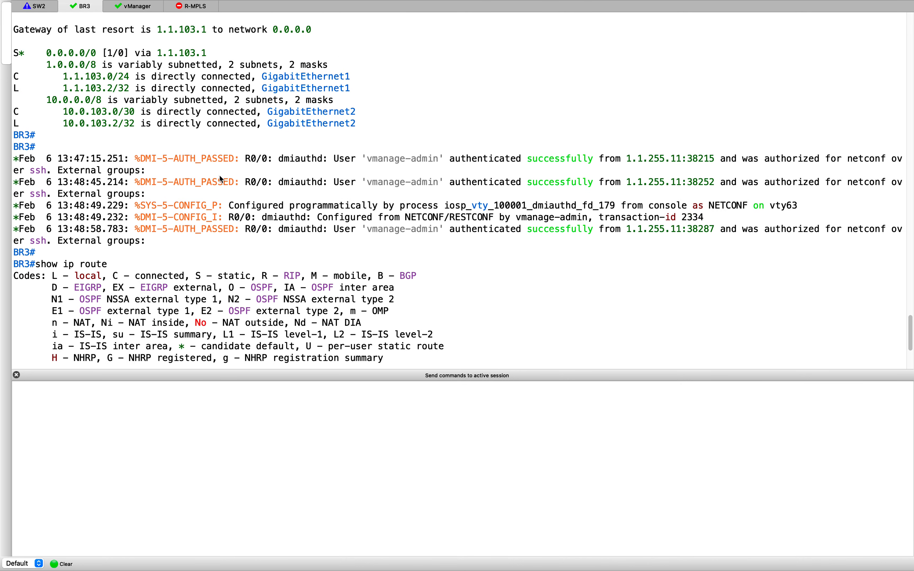
# Step: Run 'show ip route vrf 10' and highlight the default route line
pyautogui.write('show ip route vrf 10')
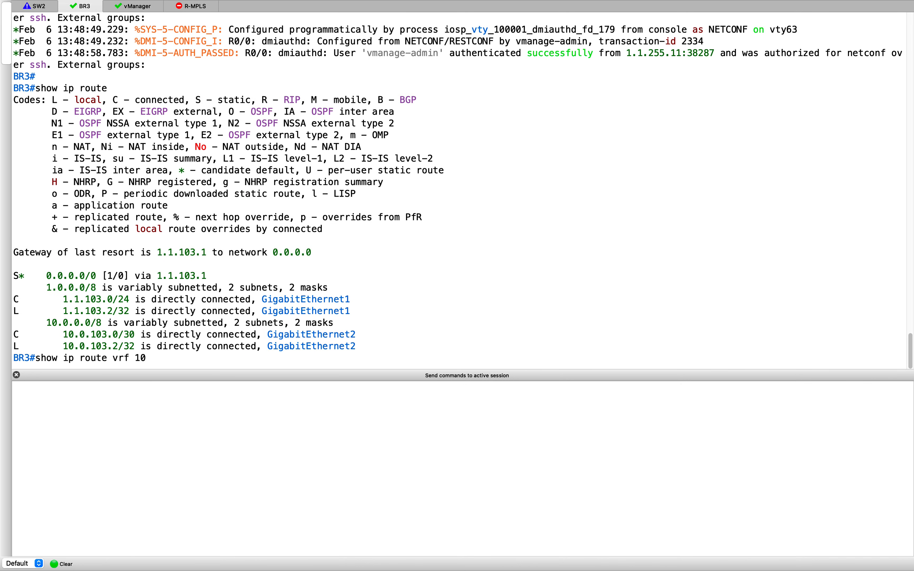
pyautogui.press('Return')
pyautogui.press('Return')
pyautogui.press('Return')
pyautogui.press('Return')
pyautogui.press('Return')
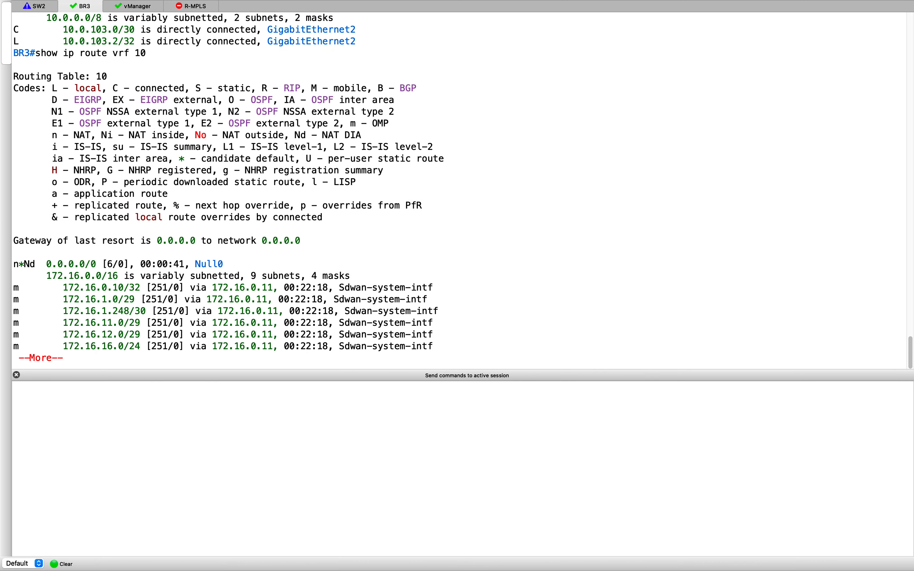
pyautogui.press('Return')
pyautogui.press('Return')
pyautogui.press('Return')
pyautogui.press('Return')
pyautogui.press('Return')
pyautogui.press('Return')
pyautogui.press('Return')
pyautogui.press('Return')
pyautogui.press('Return')
pyautogui.press('Return')
pyautogui.press('Return')
pyautogui.press('Return')
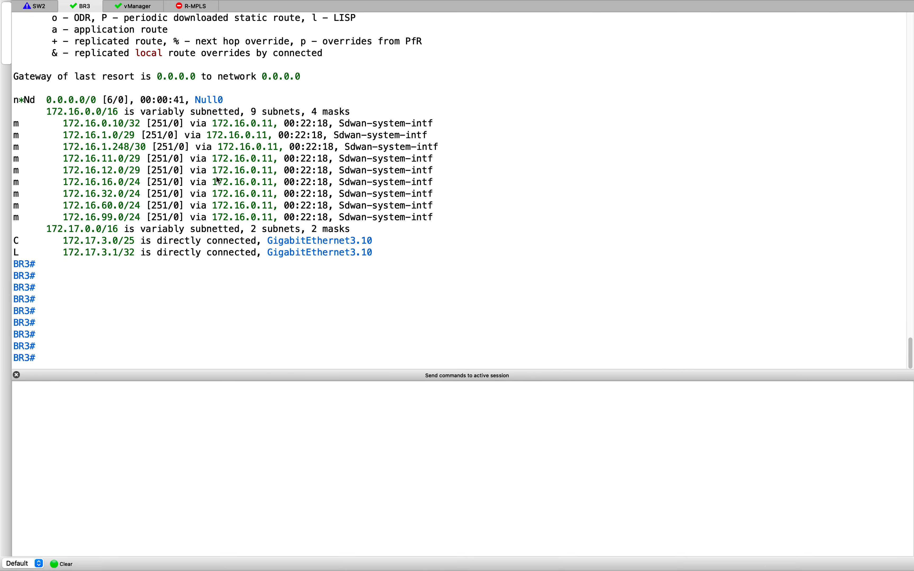
pyautogui.scroll(15, 118, 167)
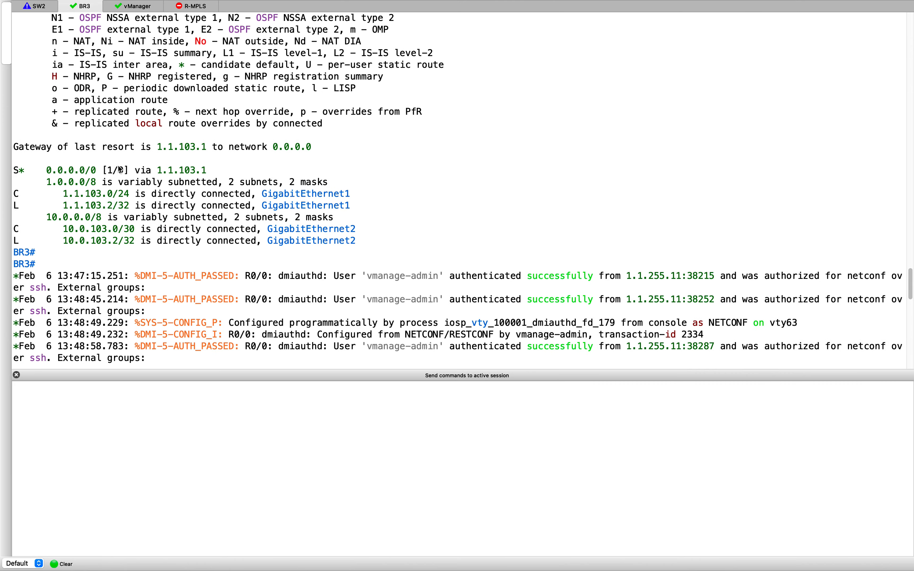
pyautogui.scroll(10, 120, 170)
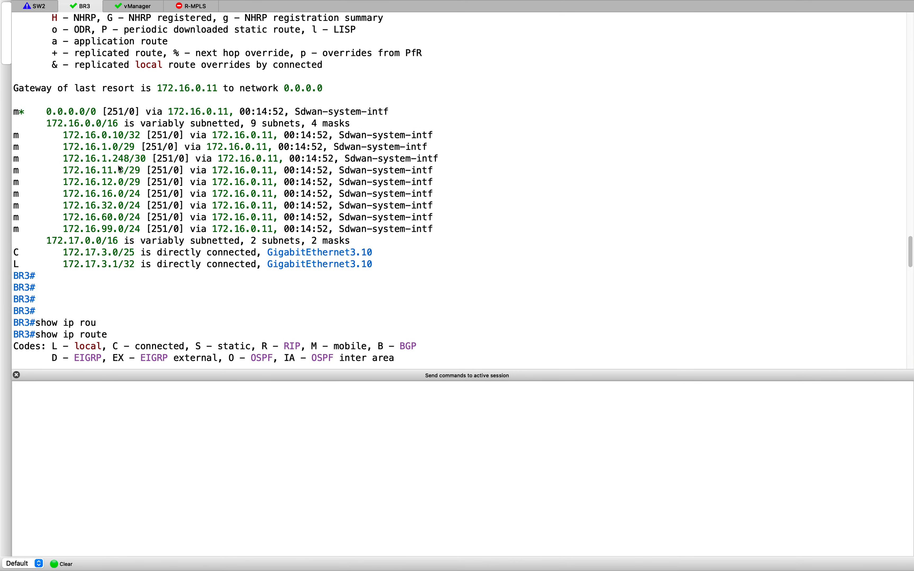
pyautogui.moveTo(17, 114); pyautogui.dragTo(410, 117)
pyautogui.scroll(5, 409, 118)
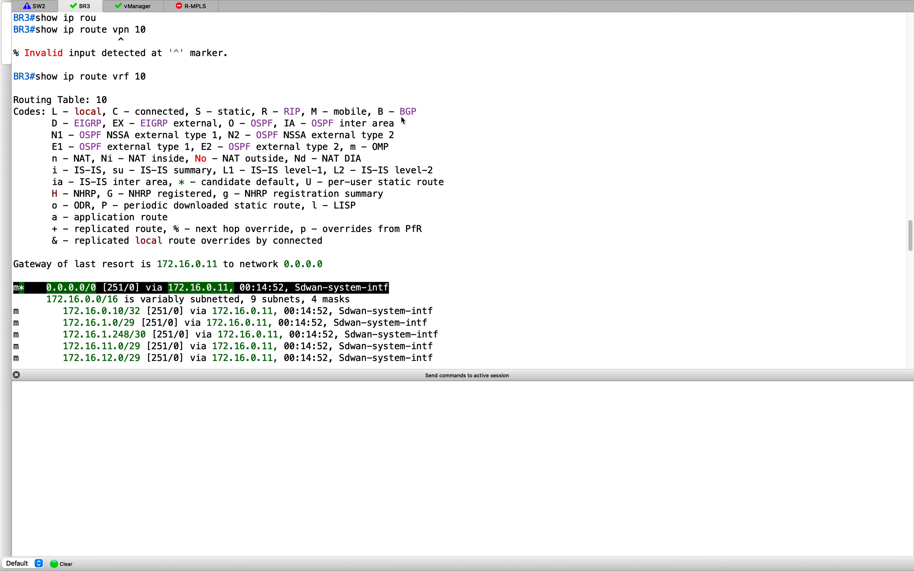
pyautogui.click(19, 289)
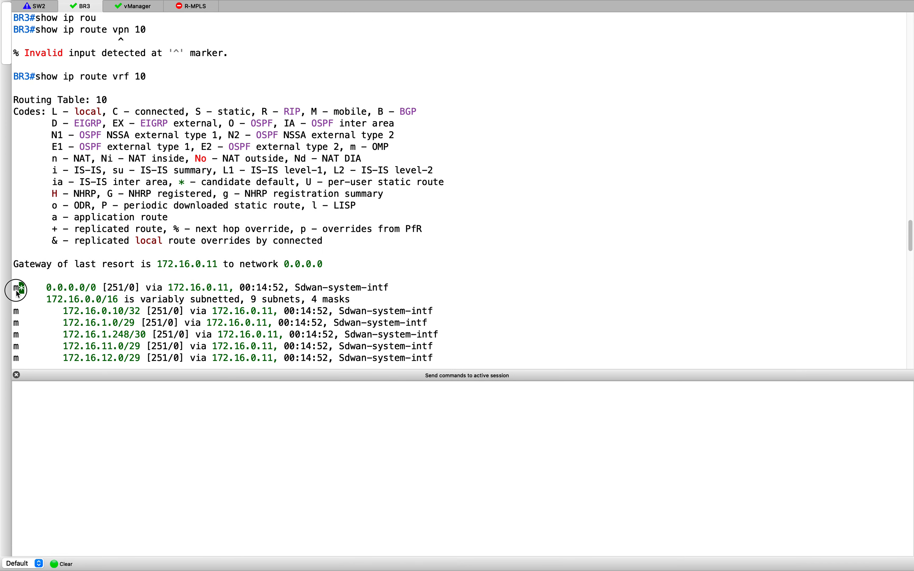
# Step: Mark the 172.16.0.0/16 entry and the NAT DIA default route via Null0
pyautogui.click(114, 300)
pyautogui.scroll(-7, 110, 301)
pyautogui.scroll(-20, 110, 300)
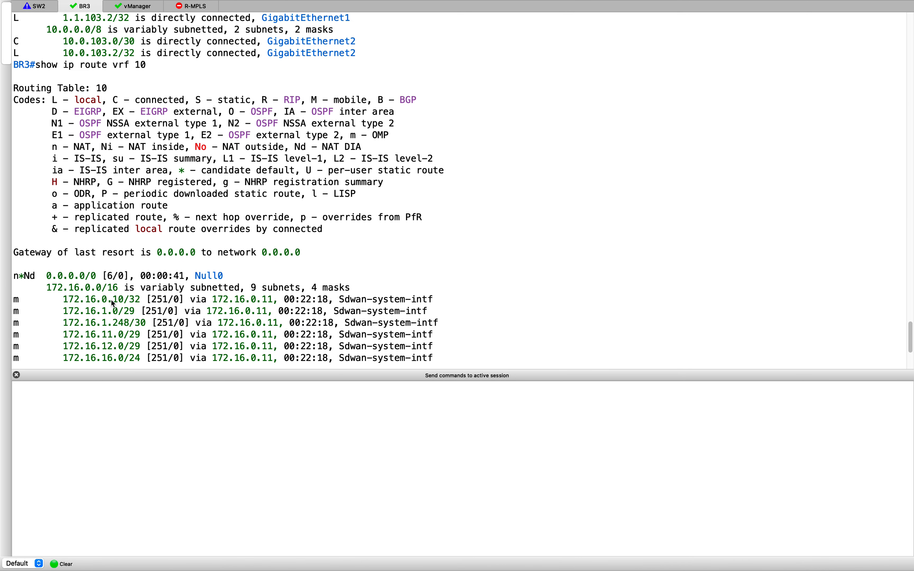
pyautogui.scroll(-5, 110, 301)
pyautogui.scroll(2, 96, 293)
pyautogui.click(21, 158)
pyautogui.scroll(2, 198, 233)
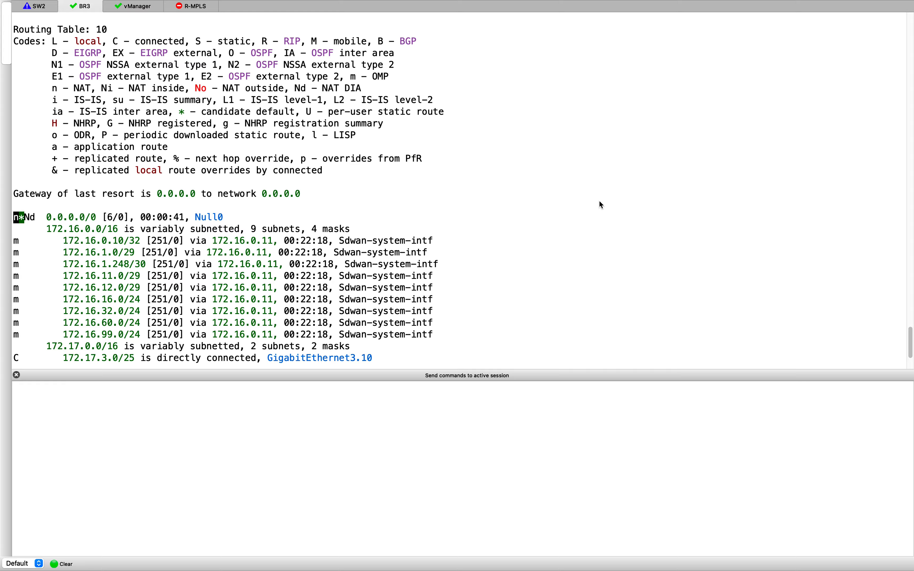
pyautogui.hotkey('ctrl', 'Up')
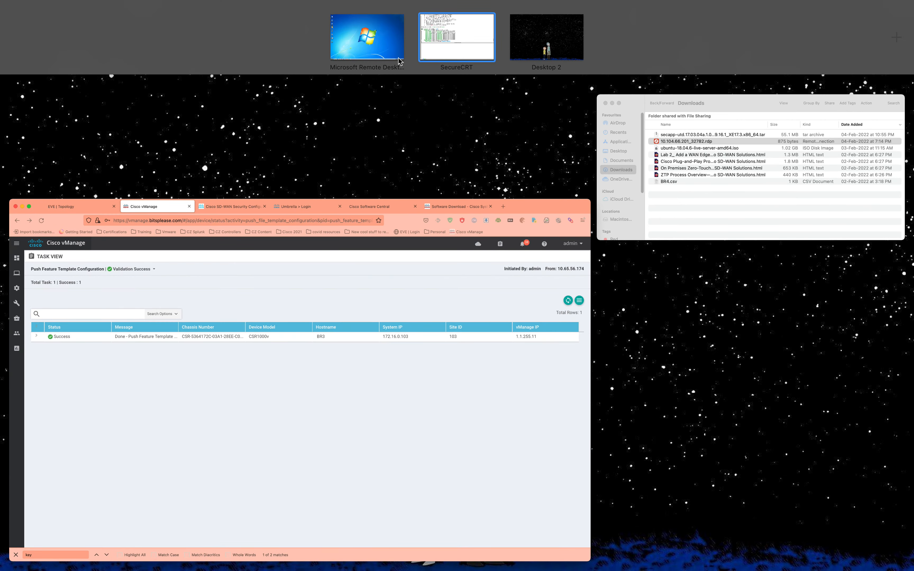
# Step: Ping 8.8.8.8 from the Windows 7 remote desktop's command prompt, getting replies with TTL=108
pyautogui.click(448, 38)
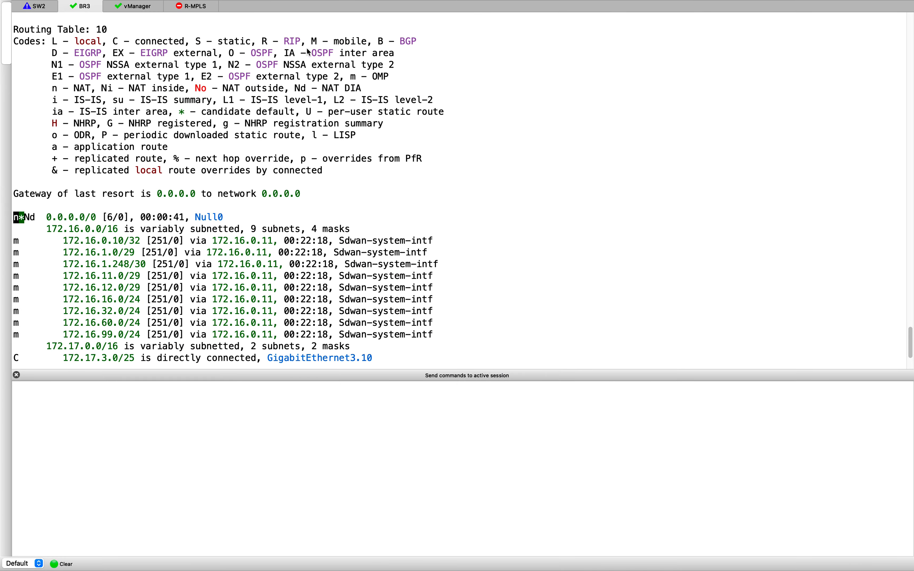
pyautogui.hotkey('ctrl', 'Up')
pyautogui.click(363, 42)
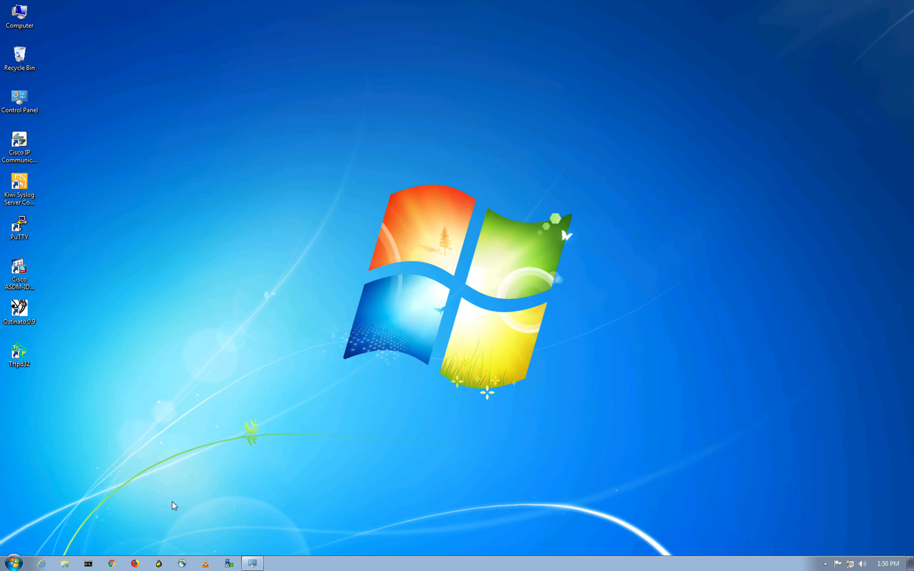
pyautogui.hotkey('ctrl', 'Up')
pyautogui.click(367, 37)
pyautogui.write('ping 8.8.8.8')
pyautogui.press('Return')
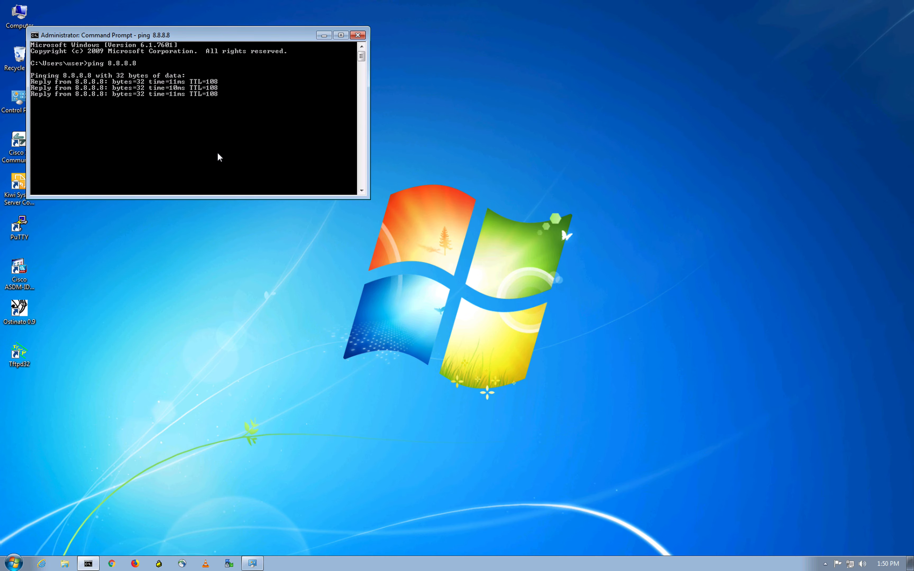
pyautogui.press('Return')
# Step: Run 'show ip nat translations' on BR3 in SecureCRT and highlight the ICMP translation to 8.8.8.8
pyautogui.hotkey('ctrl', 'Up')
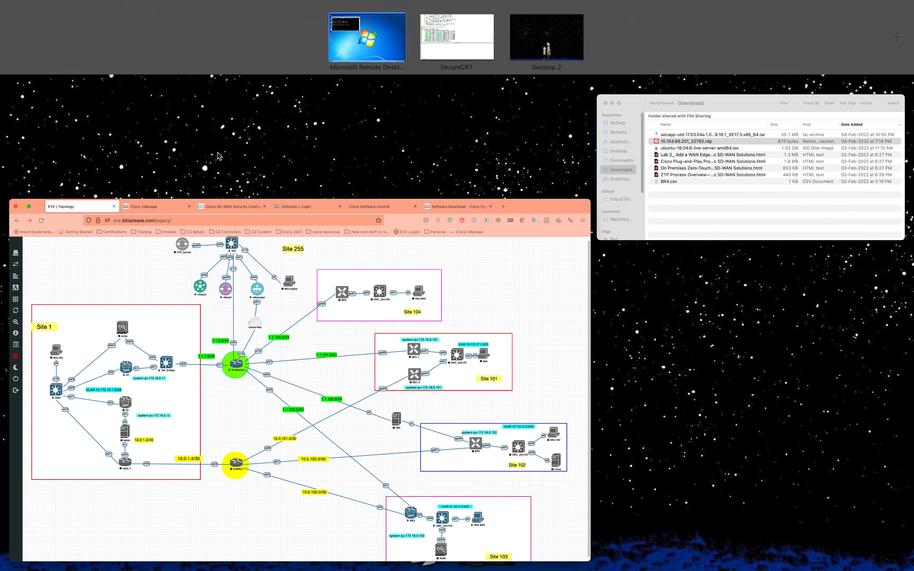
pyautogui.click(441, 31)
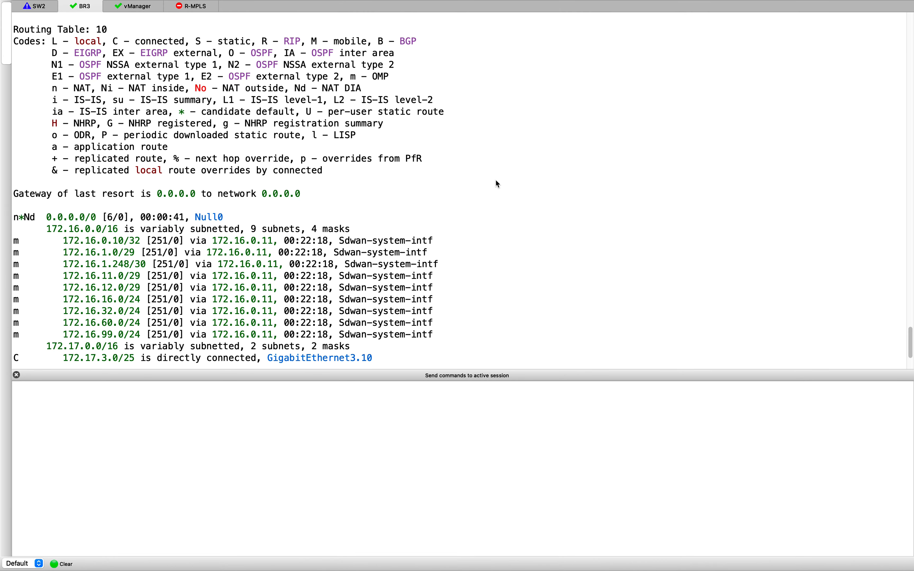
pyautogui.press('Return')
pyautogui.press('Return')
pyautogui.press('Return')
pyautogui.press('Return')
pyautogui.press('Return')
pyautogui.press('Return')
pyautogui.press('Return')
pyautogui.press('Return')
pyautogui.press('Return')
pyautogui.press('Return')
pyautogui.press('Return')
pyautogui.press('Return')
pyautogui.write('show ip nat tr')
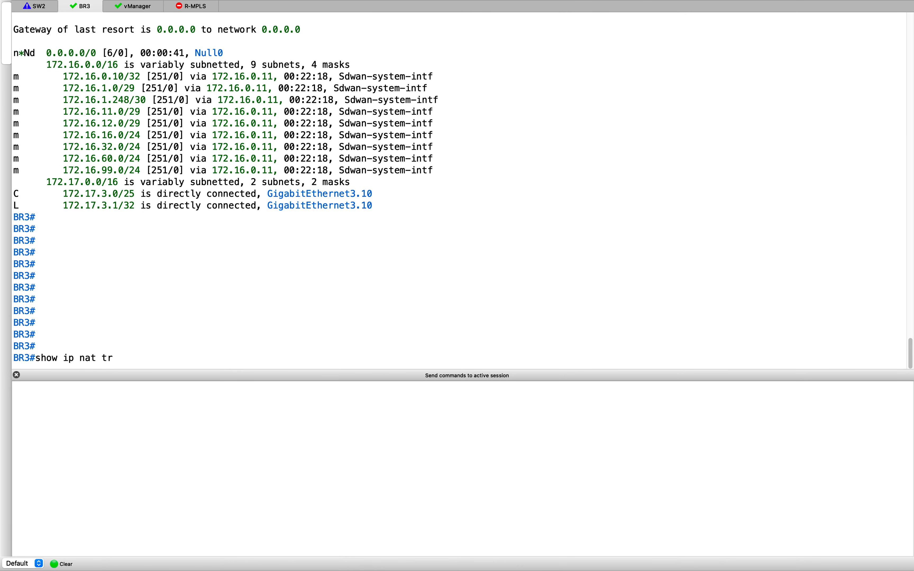
pyautogui.press('Tab')
pyautogui.press('Return')
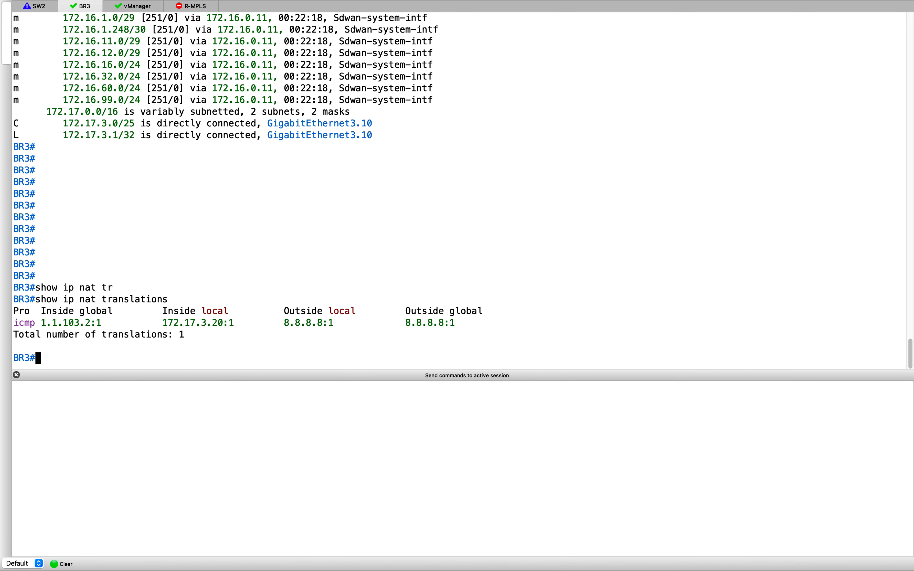
pyautogui.moveTo(41, 323); pyautogui.dragTo(509, 323)
pyautogui.click(509, 324)
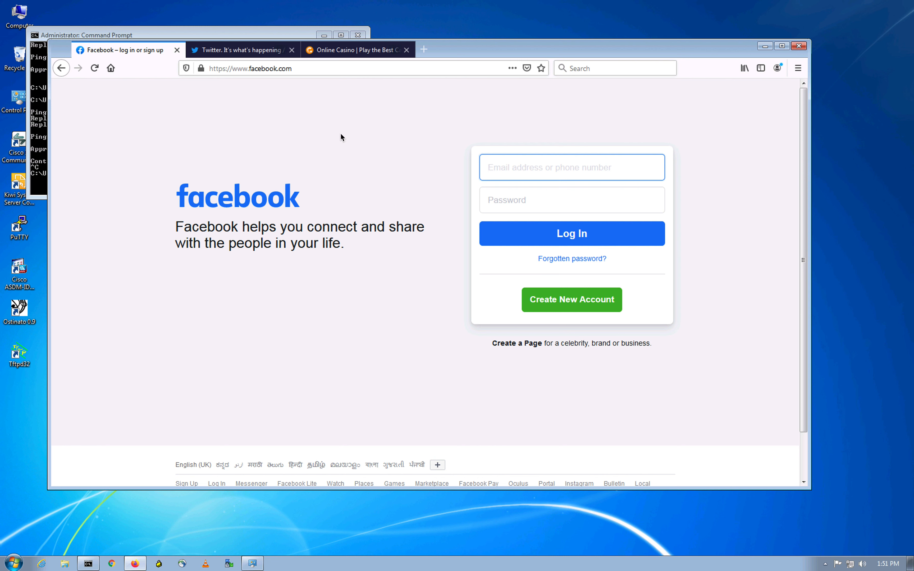
# Step: View the Twitter and online casino tabs in the Windows VM's Firefox, then return to Facebook
pyautogui.click(239, 51)
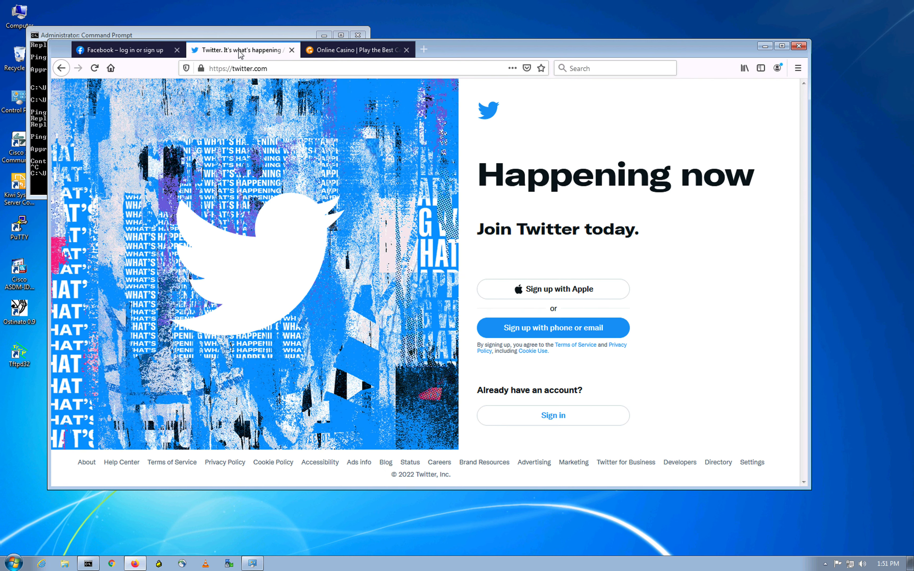
pyautogui.click(351, 51)
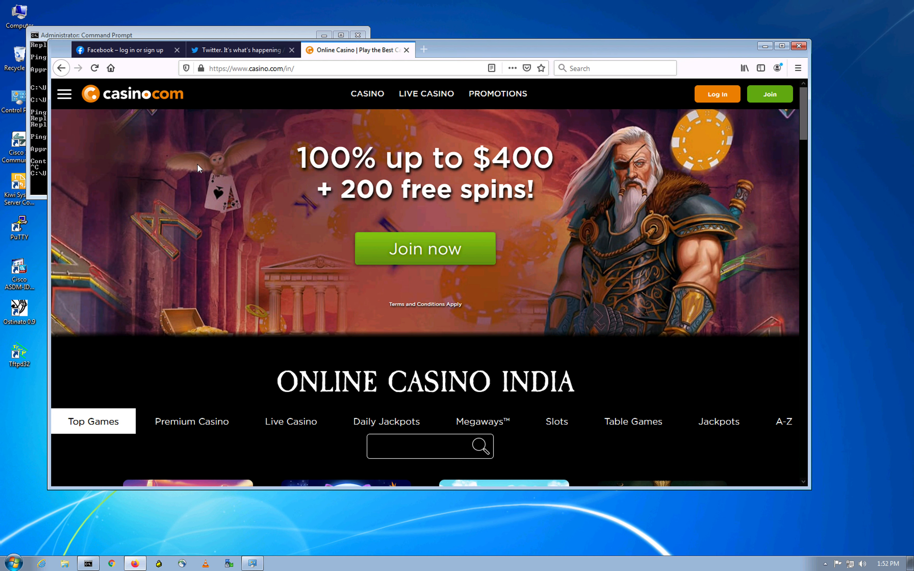
pyautogui.click(145, 52)
pyautogui.hotkey('ctrl', 'Up')
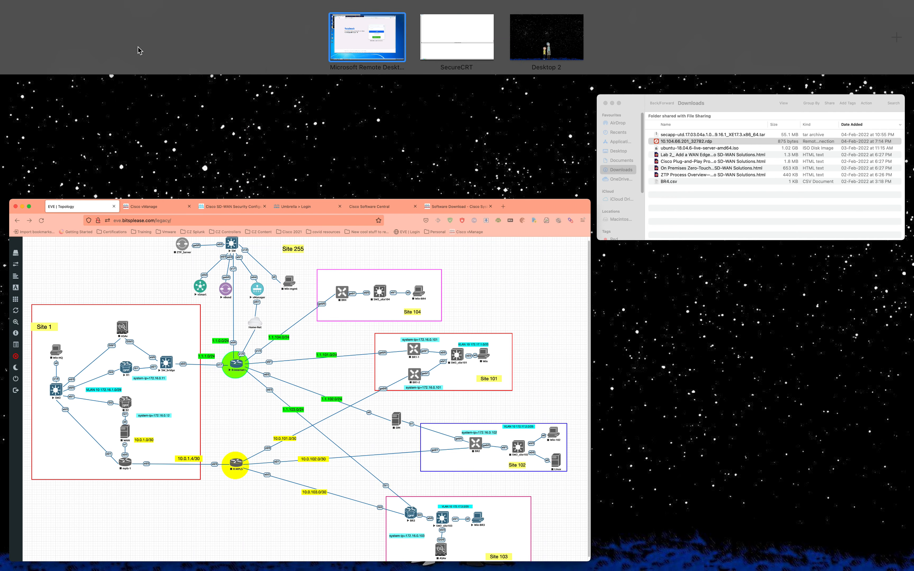
# Step: Rerun 'show ip nat translations' on BR3, listing 172.17.3.20 translated to 1.1.103.2
pyautogui.click(467, 41)
pyautogui.write('show ip nat translations')
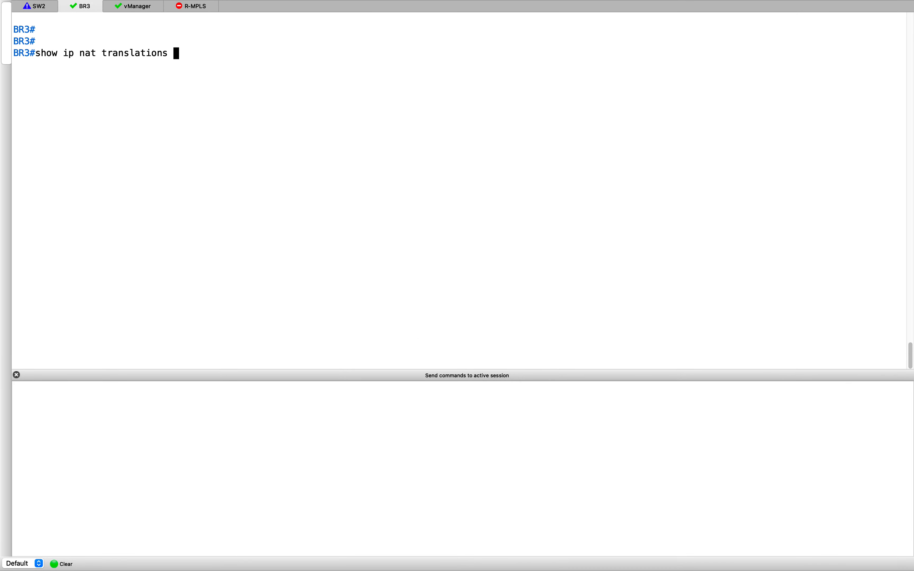
pyautogui.press('Return')
pyautogui.press('Return')
pyautogui.press('Return')
pyautogui.press('Return')
pyautogui.press('Return')
pyautogui.press('Return')
pyautogui.press('Return')
pyautogui.press('Return')
pyautogui.press('Return')
pyautogui.press('Return')
pyautogui.press('Return')
pyautogui.press('Return')
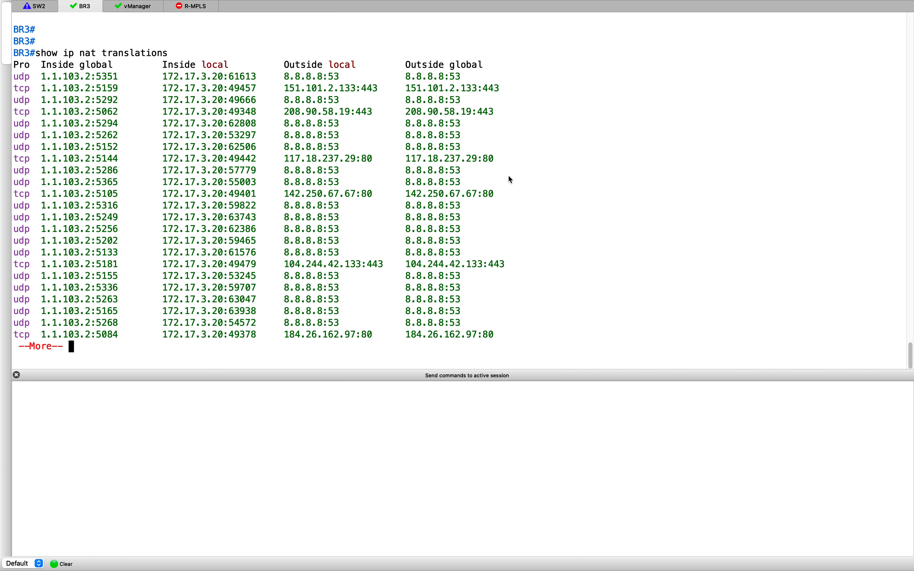
# Step: Bring the Firefox EVE topology diagram to the front
pyautogui.press('super+Tab')
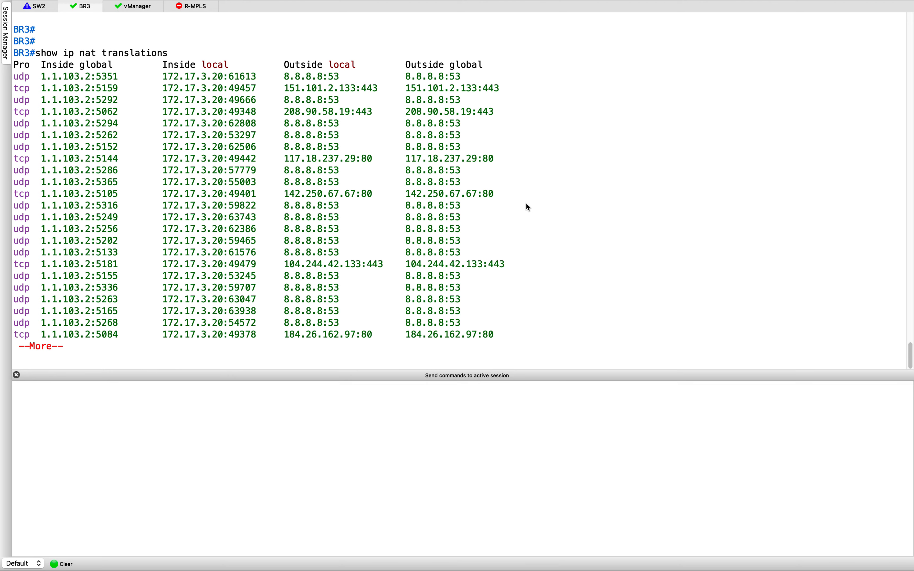
pyautogui.hotkey('ctrl', 'Up')
pyautogui.click(459, 315)
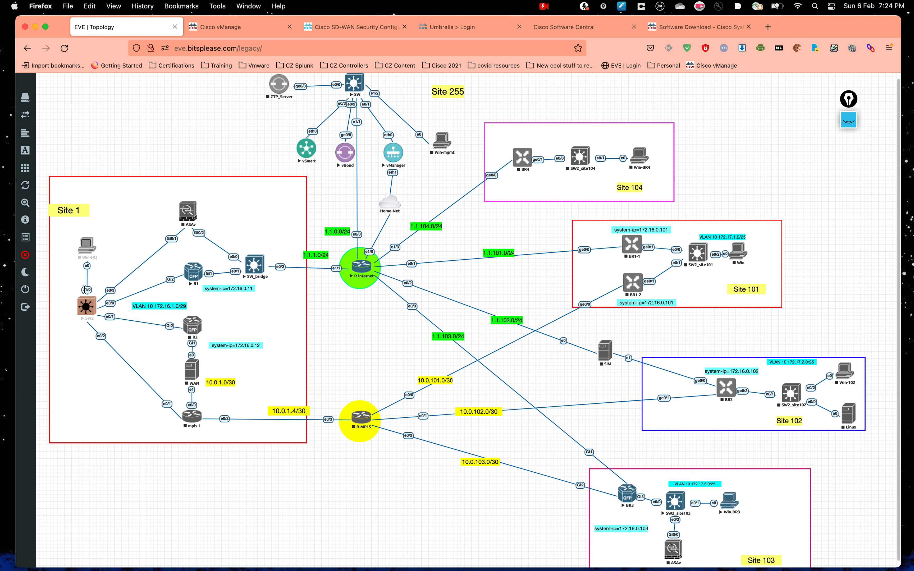
# Step: On the Windows remote desktop, telnet with PuTTY to 172.16.0.10, log in, and exit
pyautogui.hotkey('ctrl', 'Up')
pyautogui.click(350, 28)
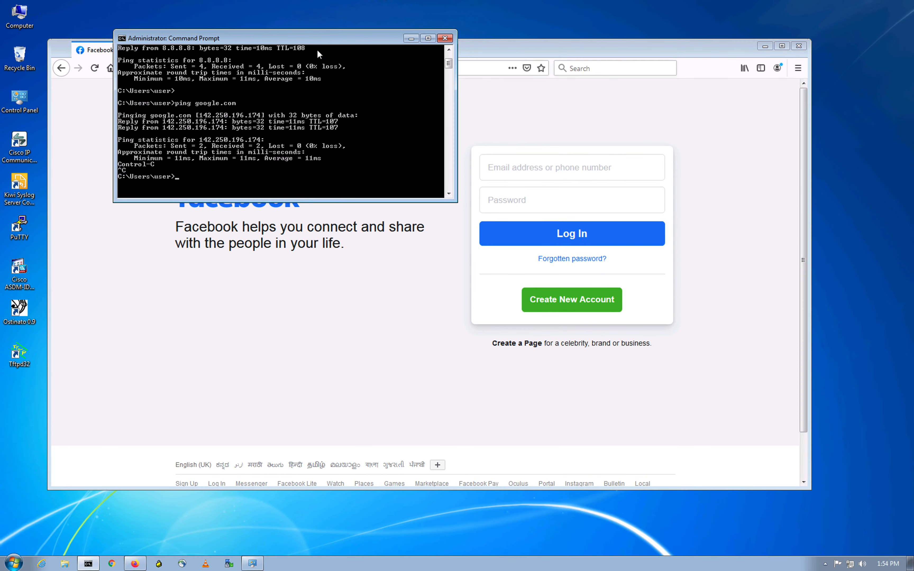
pyautogui.click(175, 507)
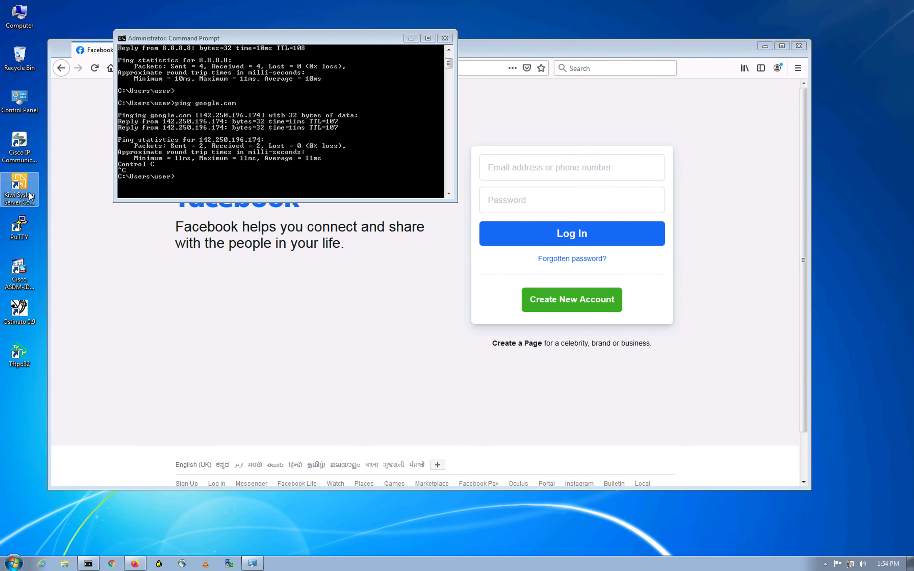
pyautogui.doubleClick(19, 226)
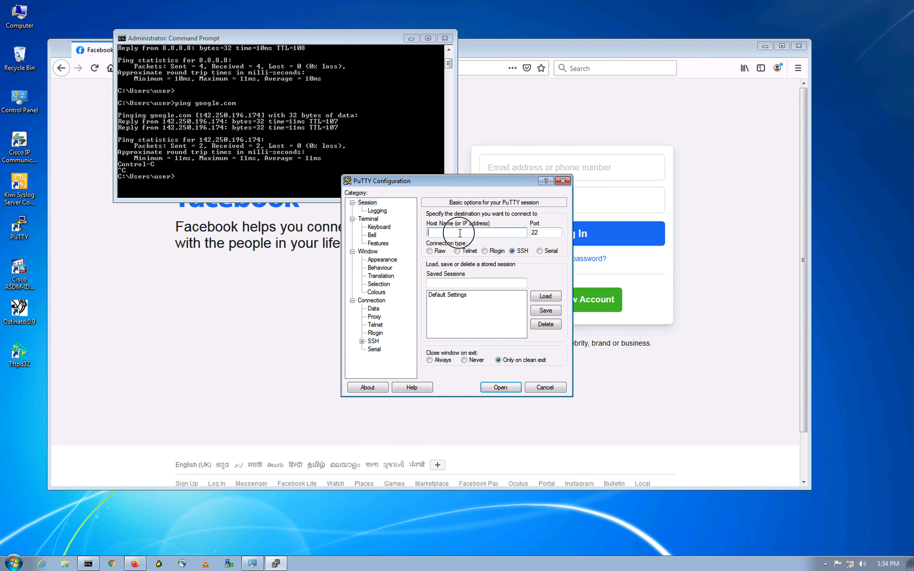
pyautogui.write('172.16.0.10')
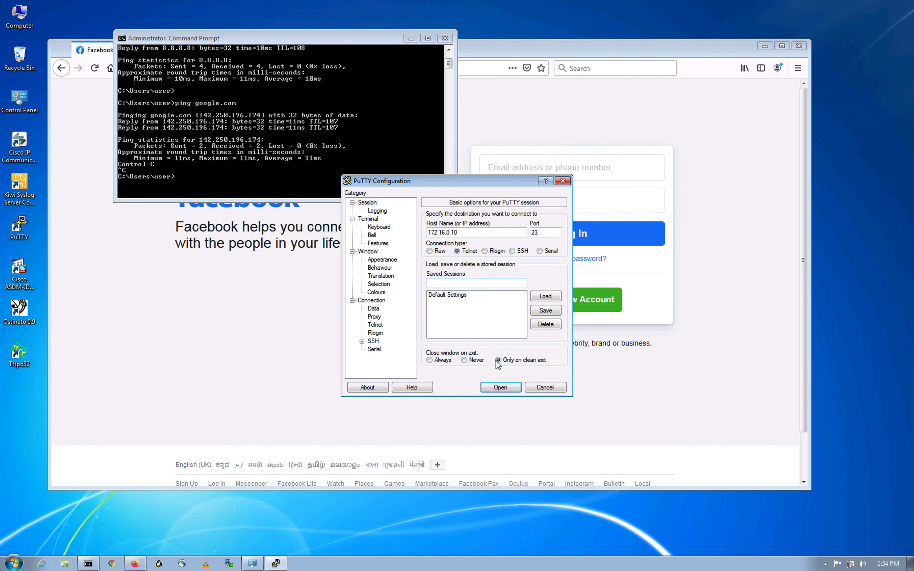
pyautogui.click(500, 387)
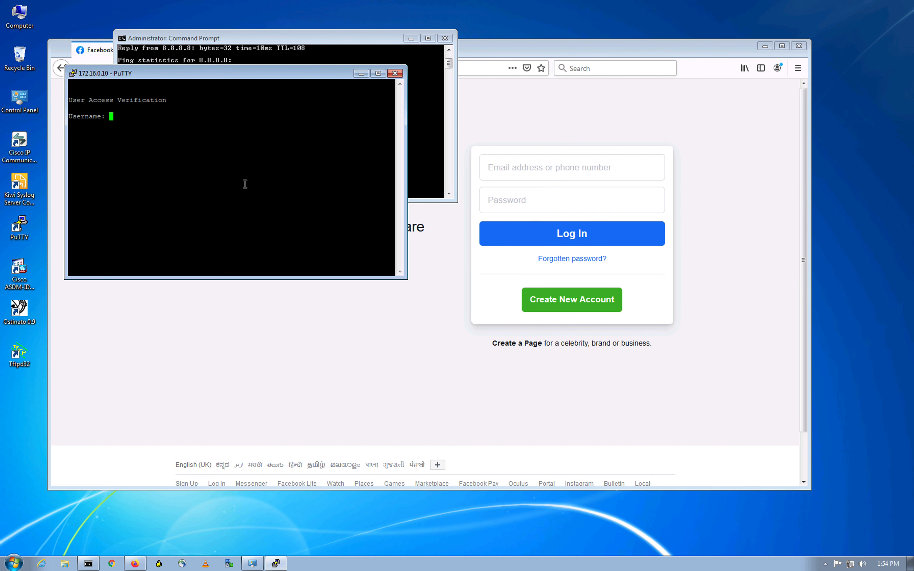
pyautogui.write('cisco')
pyautogui.press('Return')
pyautogui.press('Return')
pyautogui.write('exit')
pyautogui.press('Return')
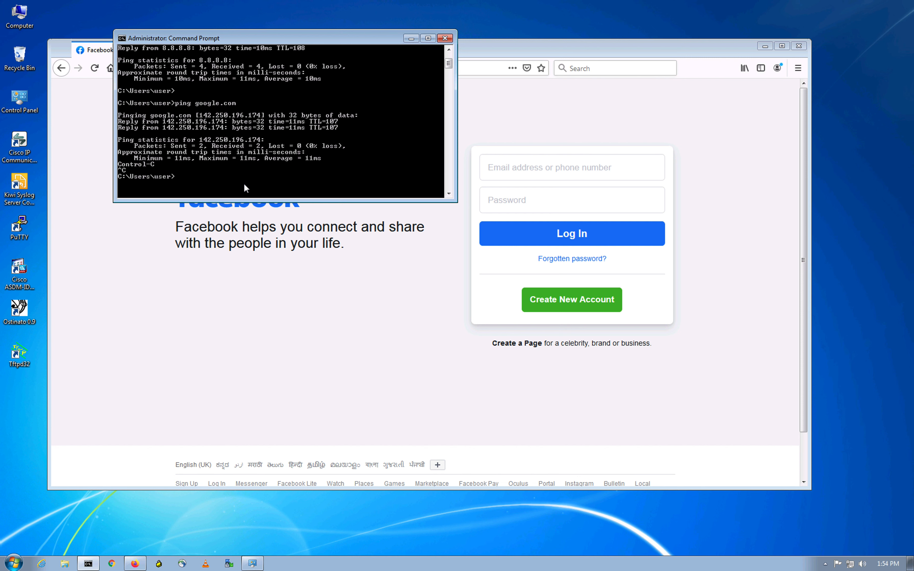
# Step: SSH with PuTTY to 172.16.0.10, accept the host key, log in, and exit
pyautogui.doubleClick(18, 225)
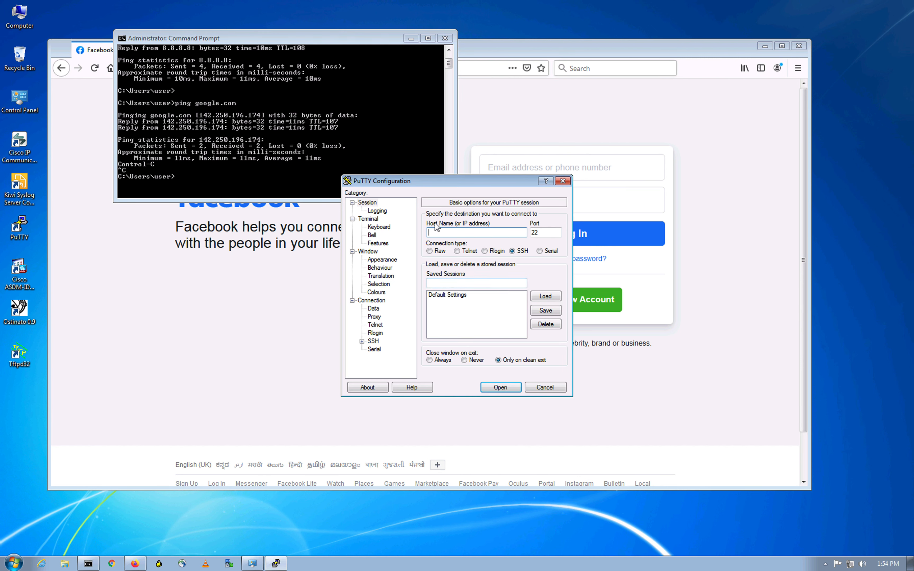
pyautogui.write('172.16.0.10')
pyautogui.click(505, 387)
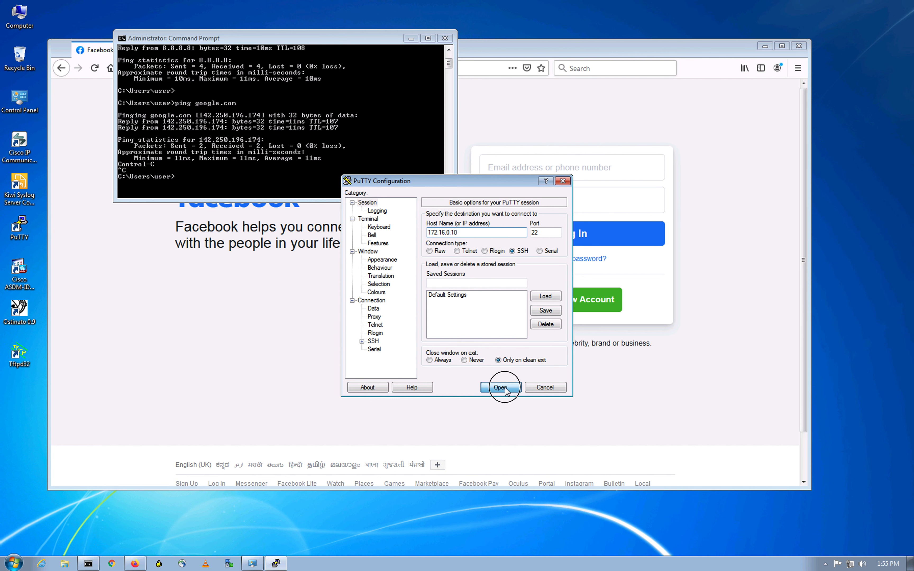
pyautogui.click(413, 353)
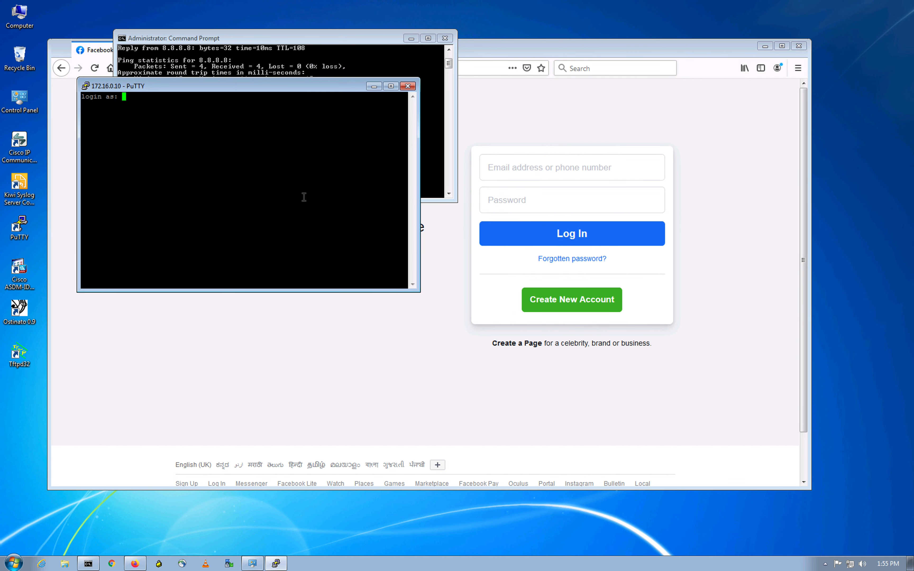
pyautogui.write('cisco')
pyautogui.press('Return')
pyautogui.press('Return')
pyautogui.write('exit')
pyautogui.press('Return')
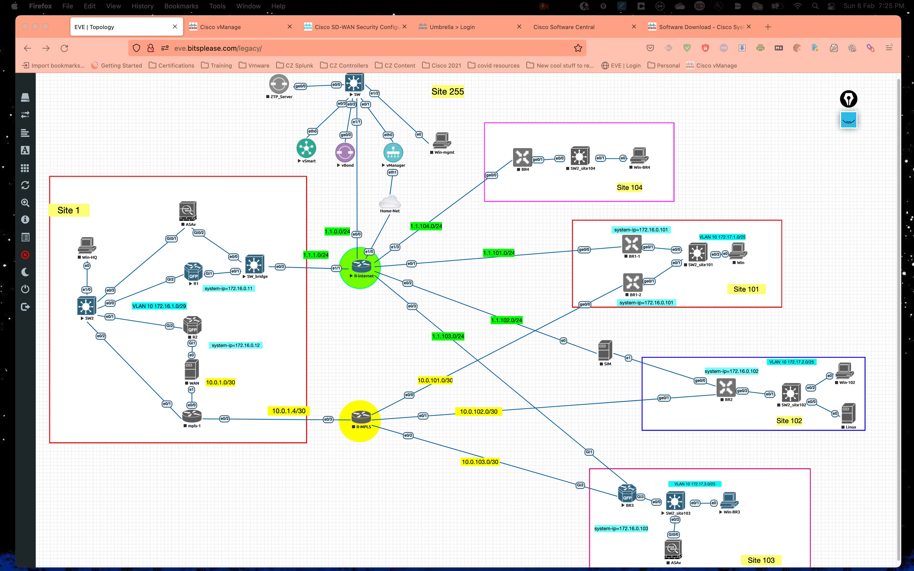
# Step: In the vManage tab, go to Configuration > Security and start Add Security Policy
pyautogui.hotkey('ctrl', 'Tab')
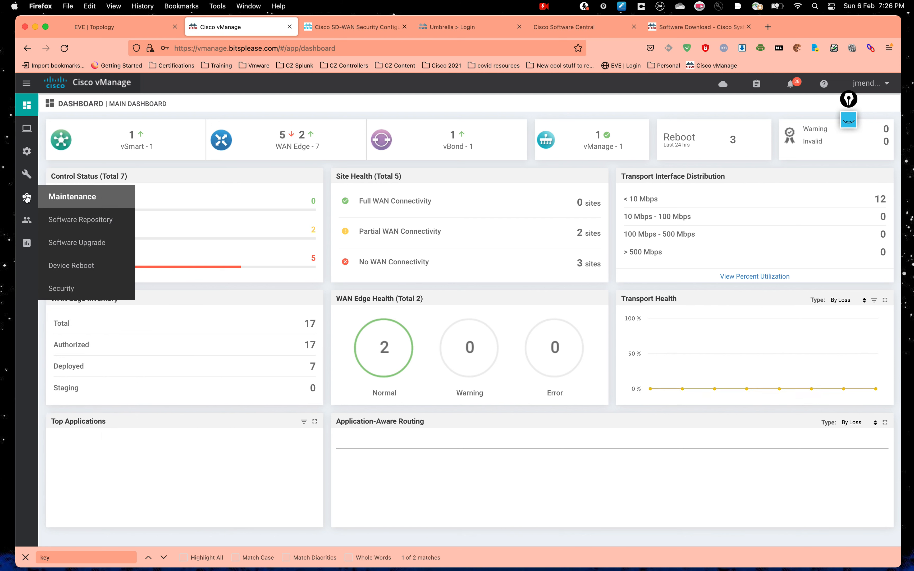
pyautogui.moveTo(28, 173)
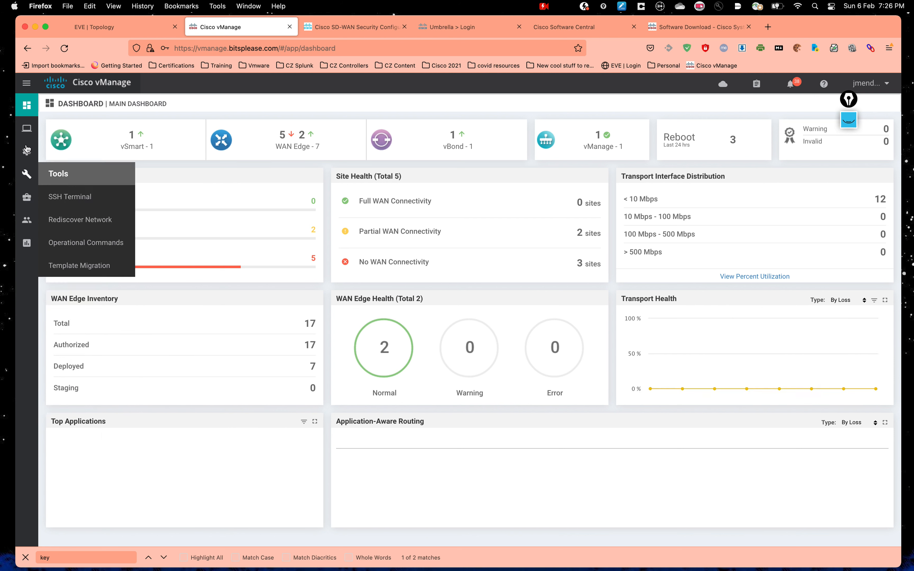
pyautogui.moveTo(26, 151)
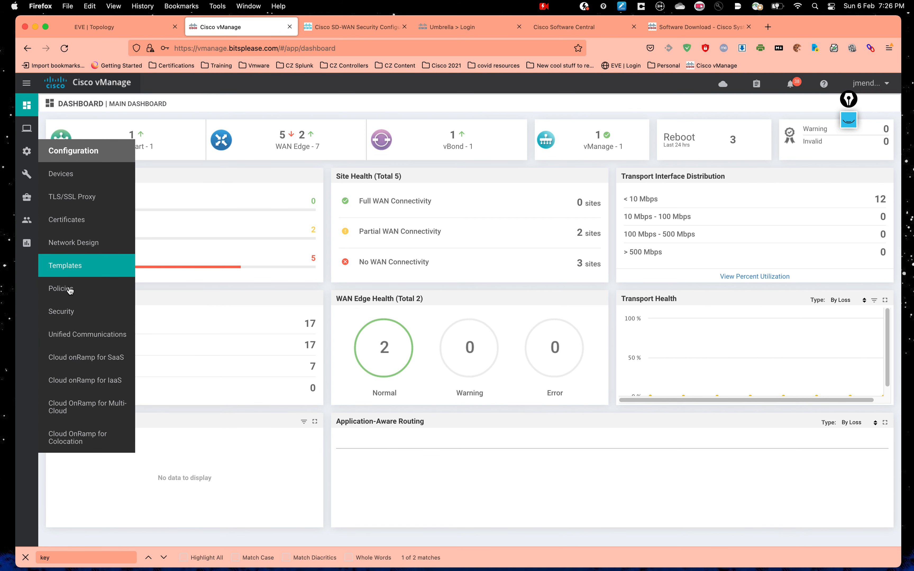
pyautogui.click(70, 316)
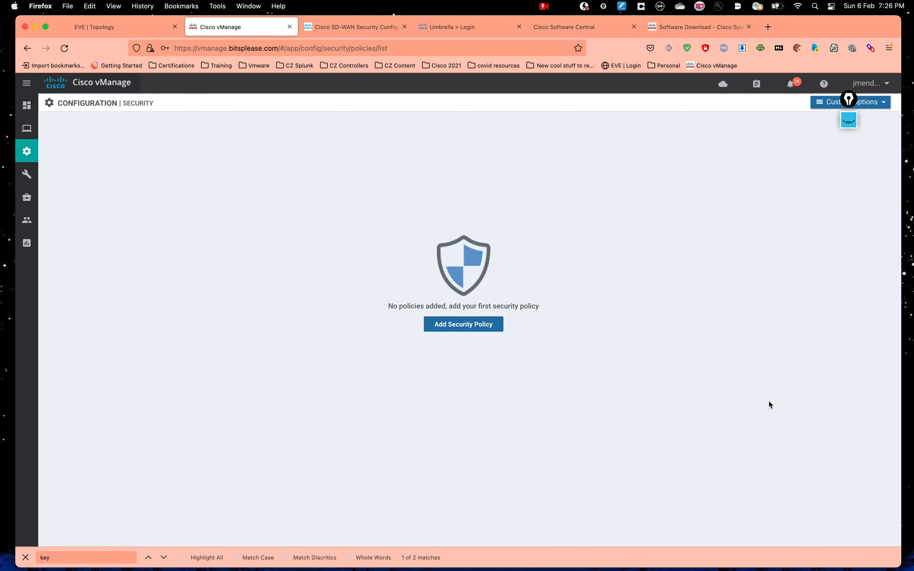
pyautogui.click(463, 324)
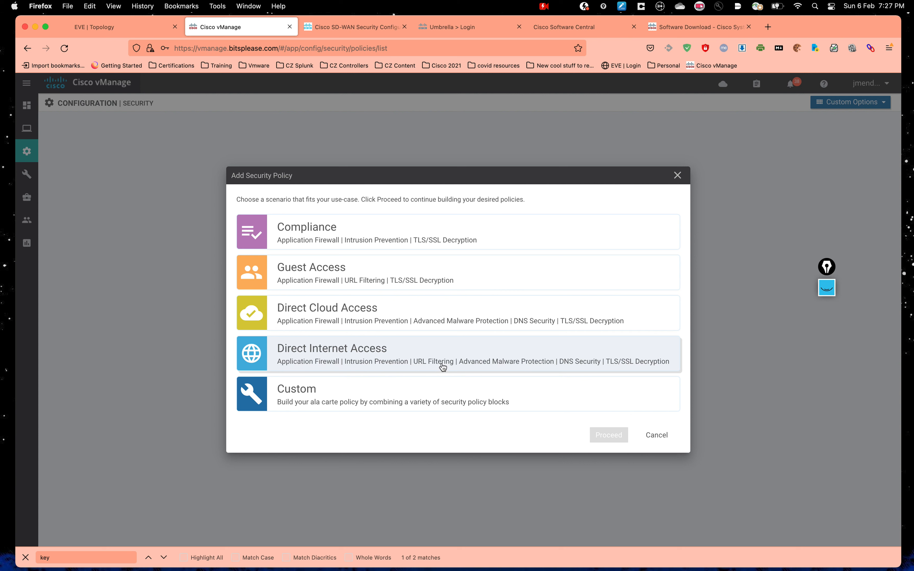
# Step: Choose the Direct Internet Access scenario and proceed to its Firewall step
pyautogui.click(386, 365)
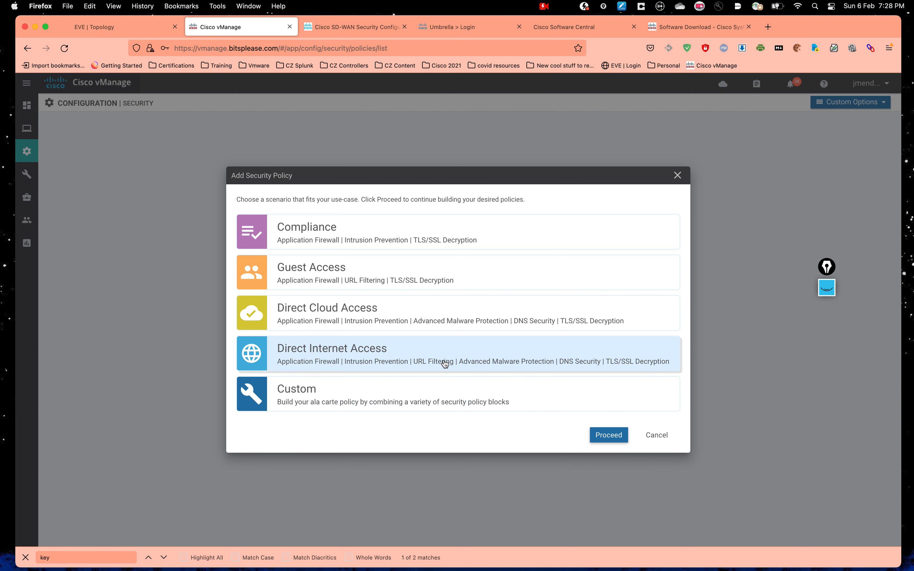
pyautogui.click(609, 434)
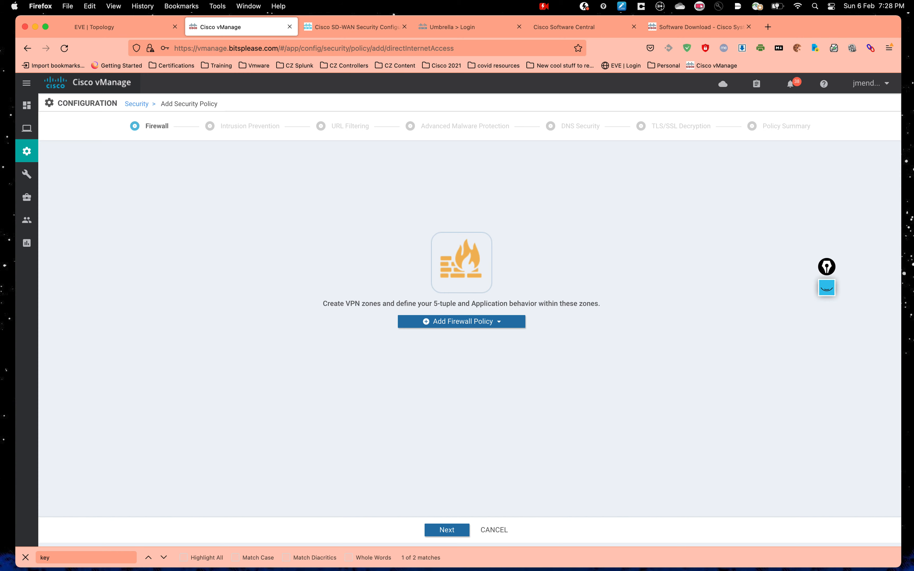
# Step: After a glance at the EVE topology, create a new firewall policy from scratch
pyautogui.click(140, 27)
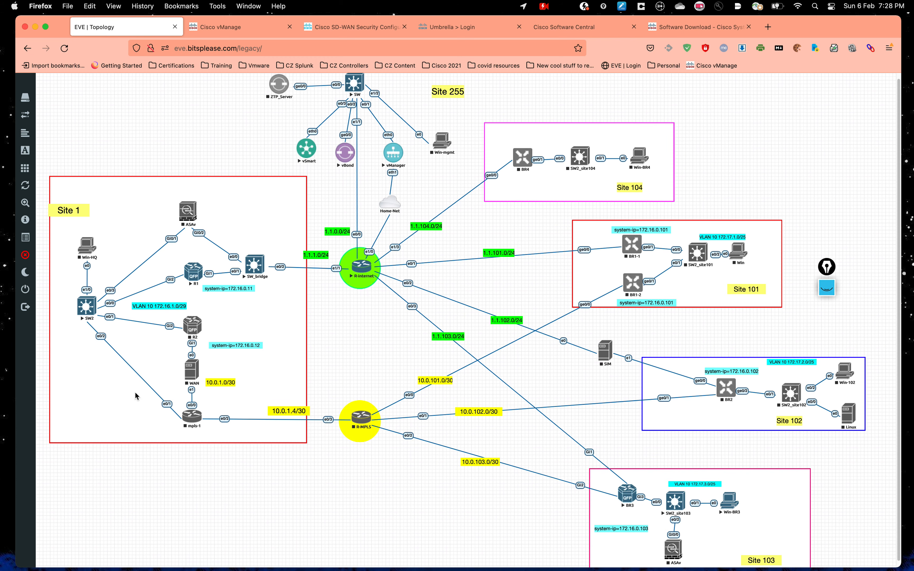
pyautogui.click(231, 33)
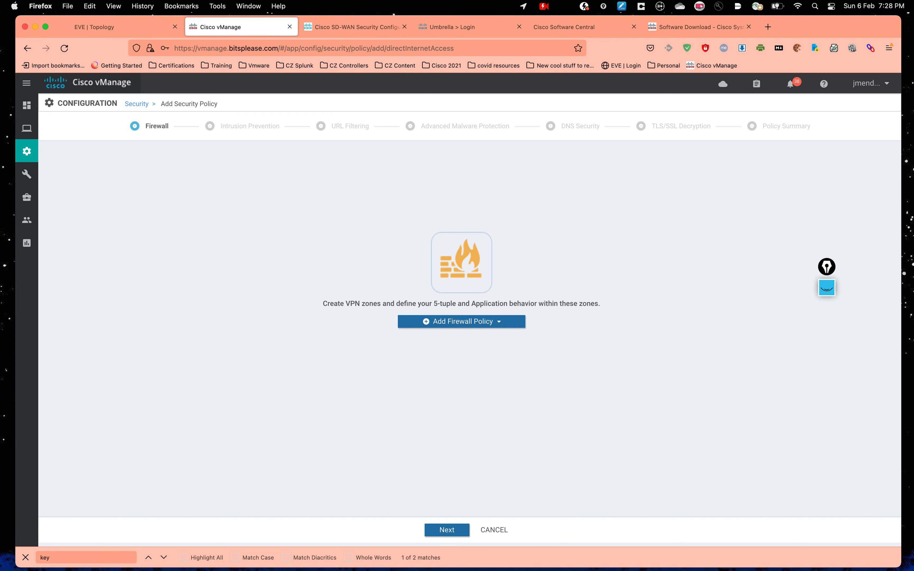
pyautogui.click(480, 326)
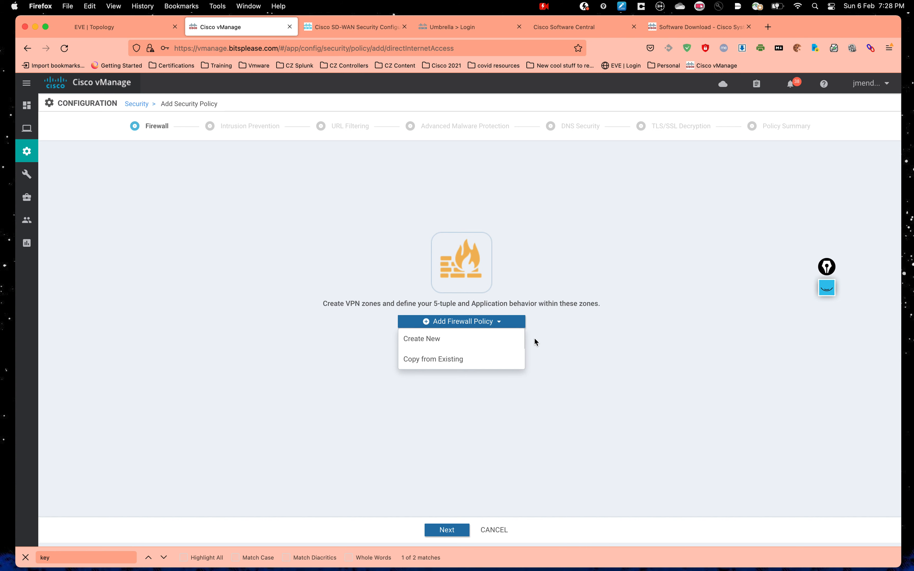
pyautogui.click(422, 343)
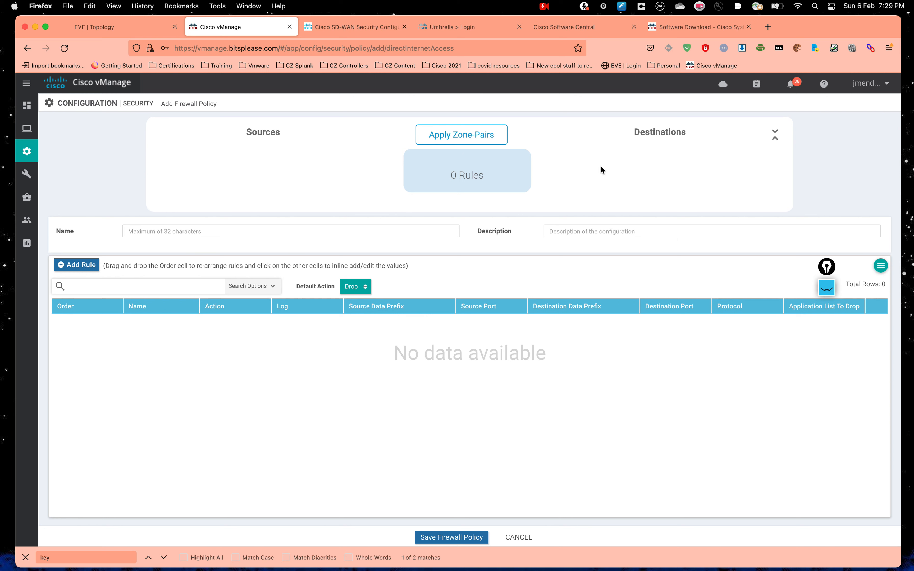
# Step: Name the new firewall policy FW_policy and open its Apply Zone-Pairs settings
pyautogui.click(557, 163)
pyautogui.click(172, 232)
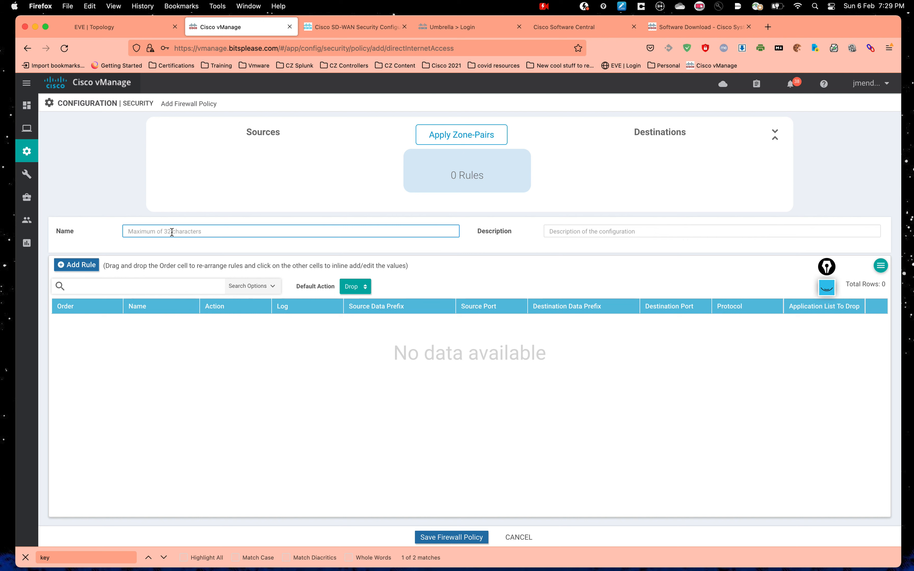
pyautogui.write('FW')
pyautogui.click(220, 369)
pyautogui.click(146, 233)
pyautogui.write('re')
pyautogui.press('BackSpace')
pyautogui.write('W_polic')
pyautogui.click(205, 407)
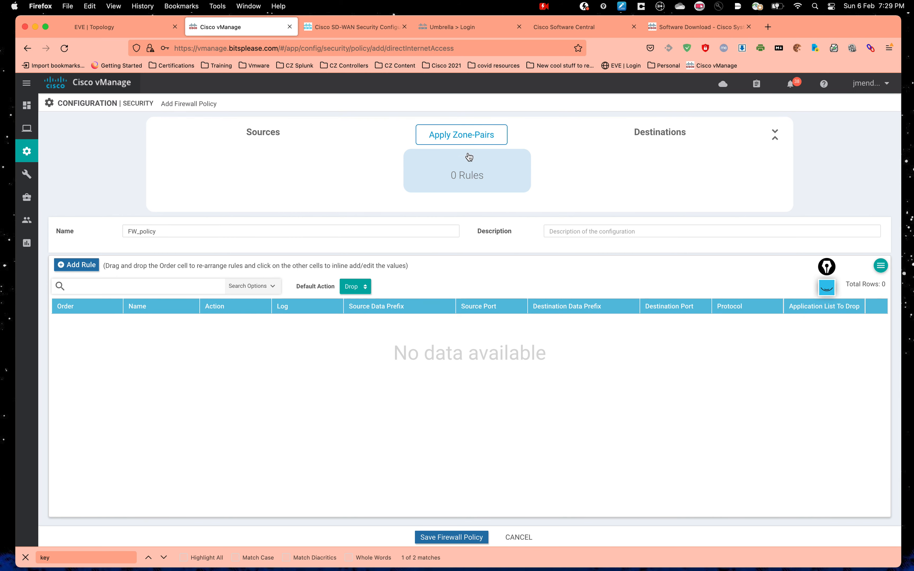
pyautogui.click(467, 151)
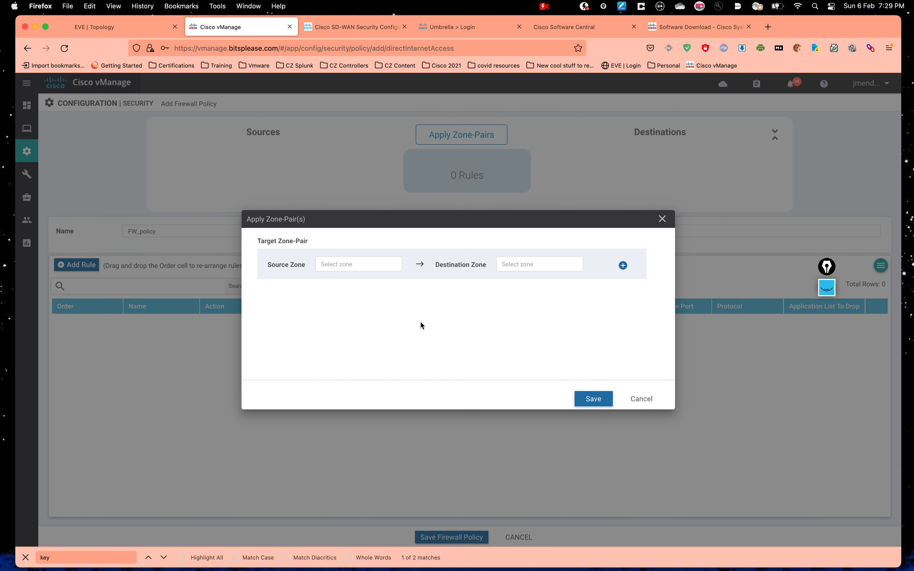
# Step: Begin creating a new zone list for the source zone, then cancel it
pyautogui.click(359, 265)
pyautogui.moveTo(361, 321)
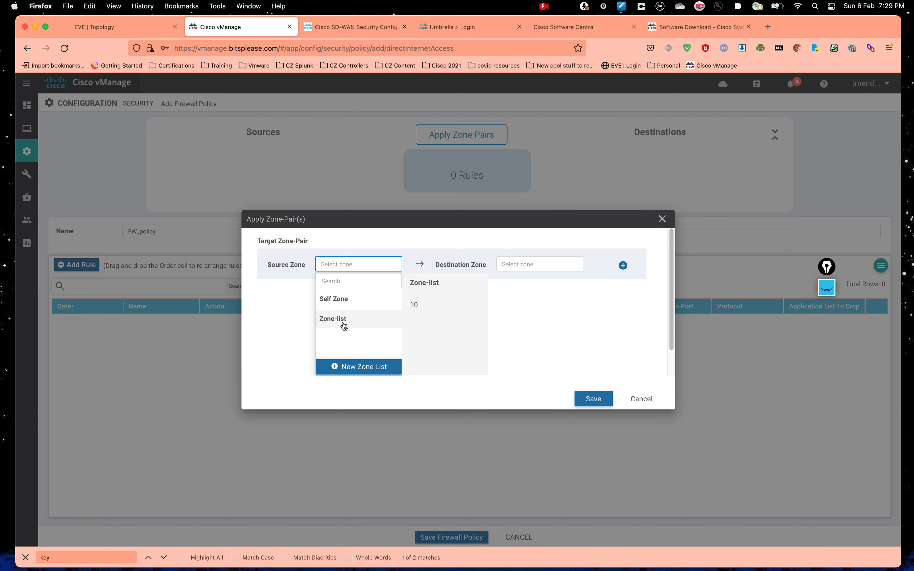
pyautogui.click(358, 370)
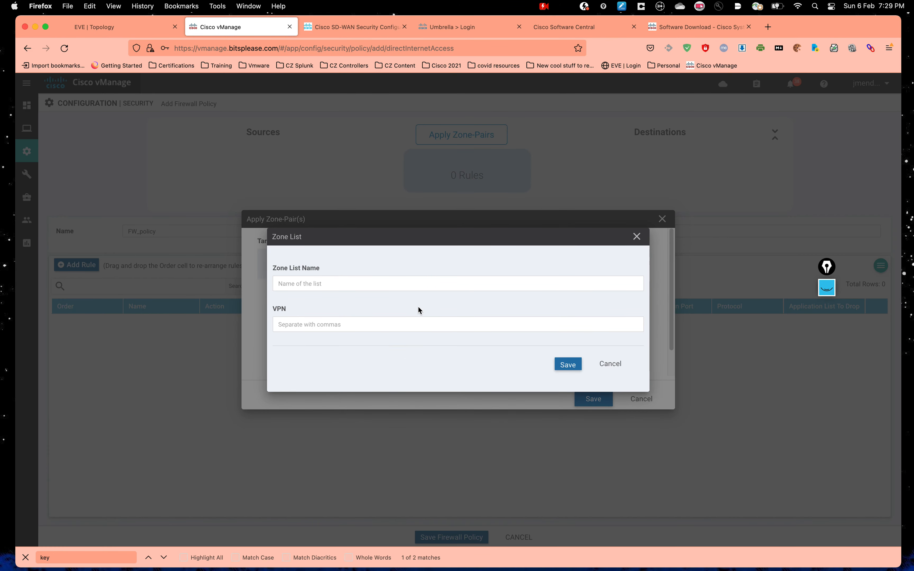
pyautogui.click(328, 284)
pyautogui.click(290, 325)
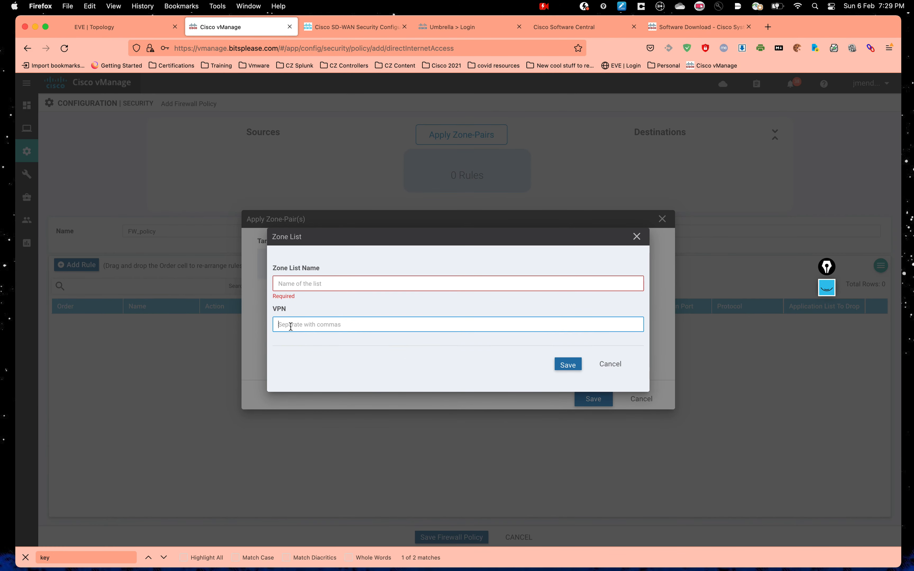
pyautogui.click(618, 366)
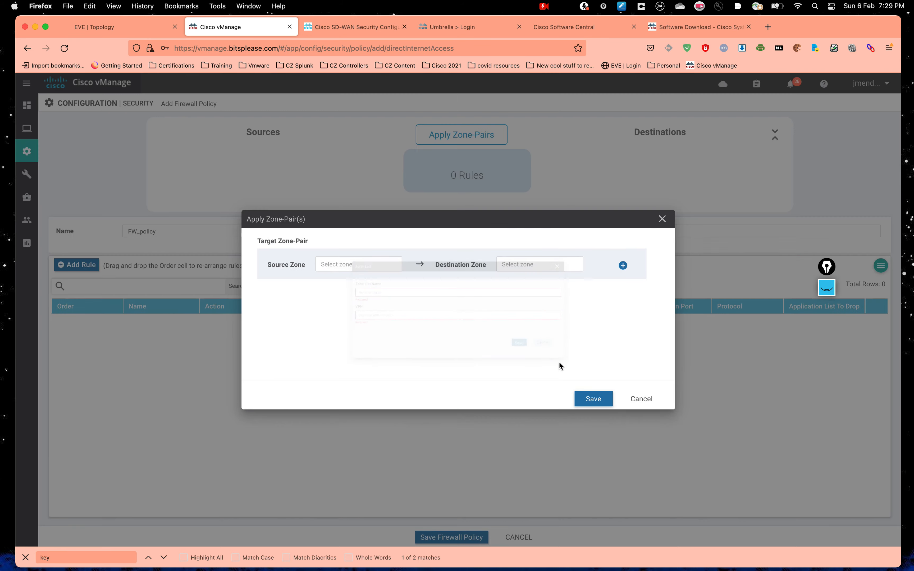
# Step: Set Zone-list as both source and destination zone and save the zone pair
pyautogui.click(341, 261)
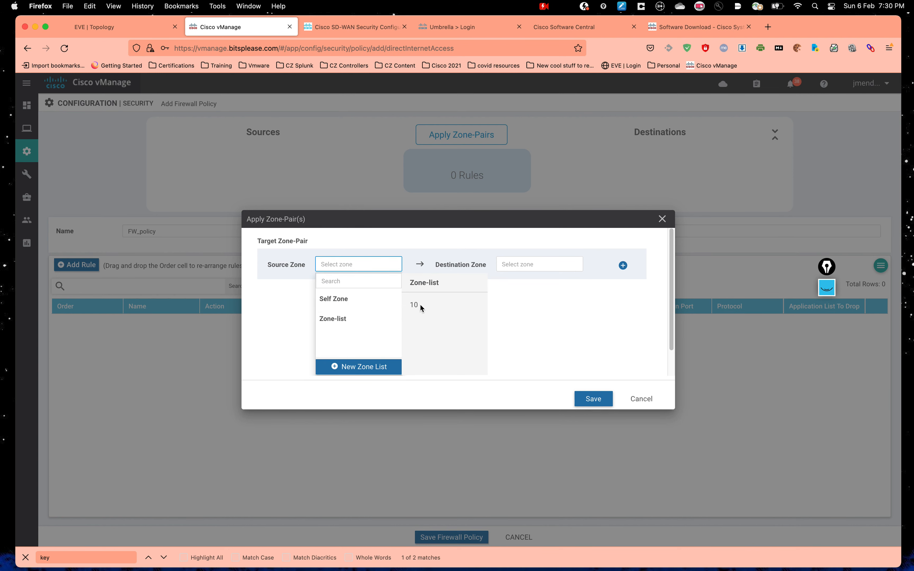
pyautogui.click(349, 323)
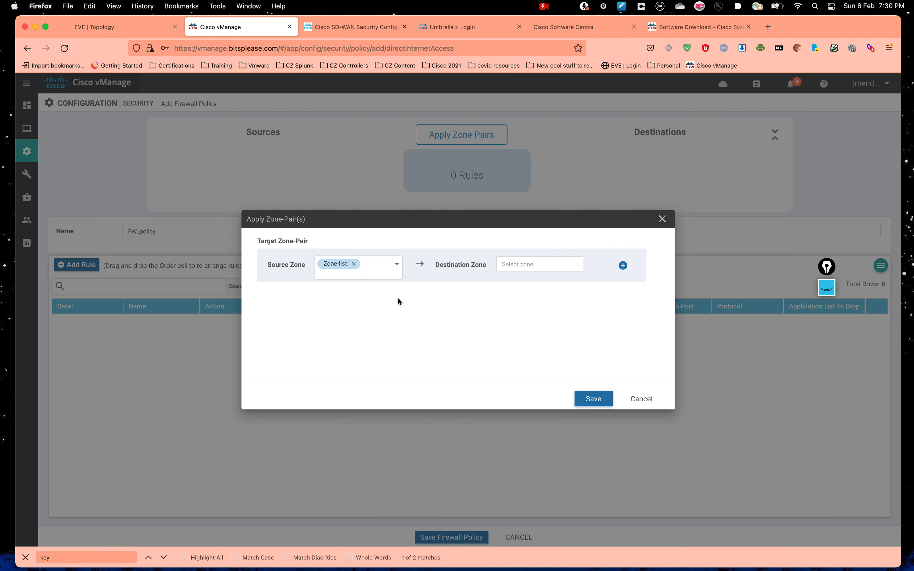
pyautogui.click(518, 266)
pyautogui.click(523, 320)
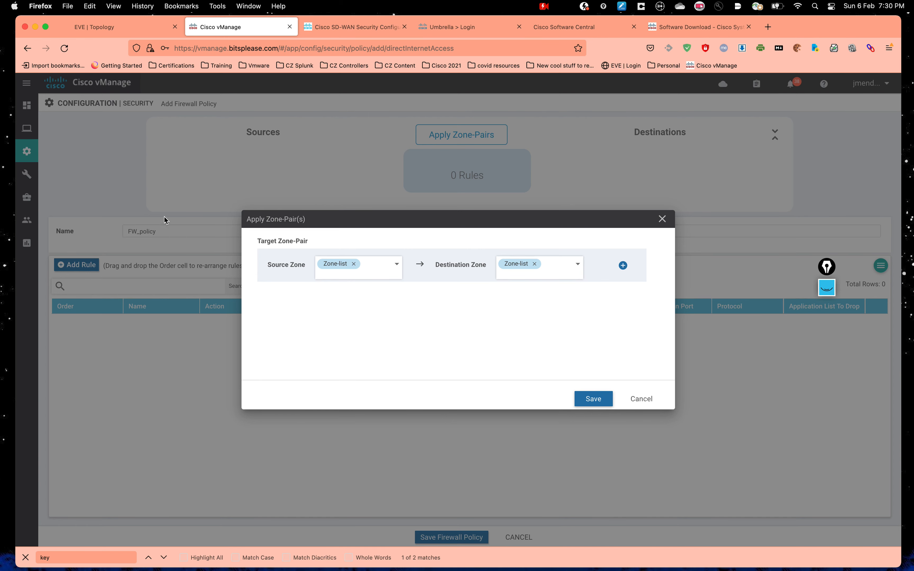
pyautogui.click(133, 29)
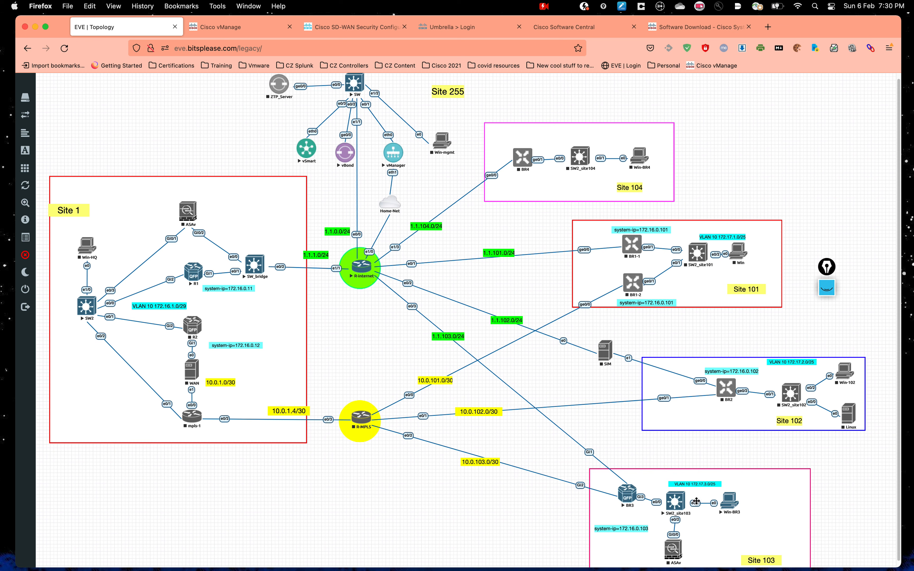
pyautogui.click(209, 27)
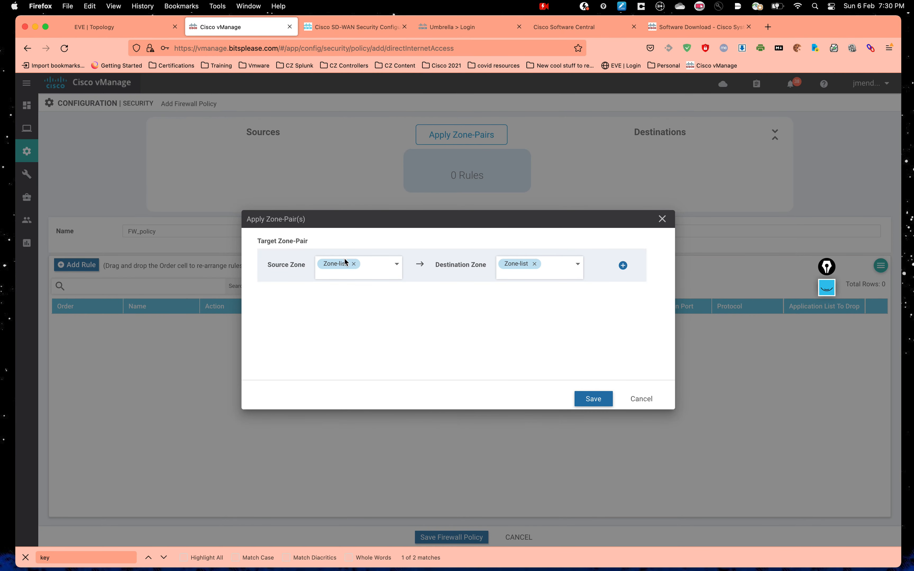
pyautogui.click(602, 400)
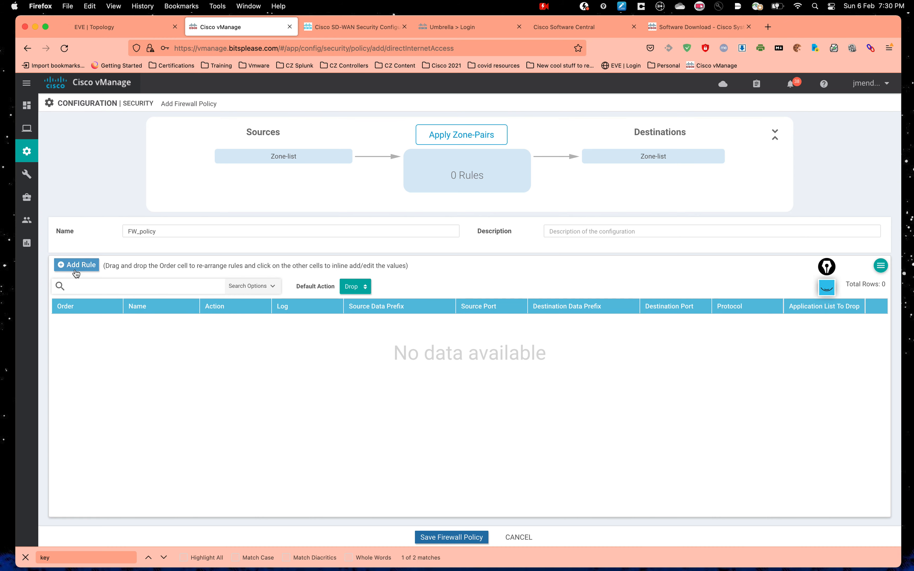
# Step: Add a new firewall rule named deny_telnet
pyautogui.click(77, 267)
pyautogui.moveTo(386, 130); pyautogui.dragTo(312, 118)
pyautogui.press('BackSpace')
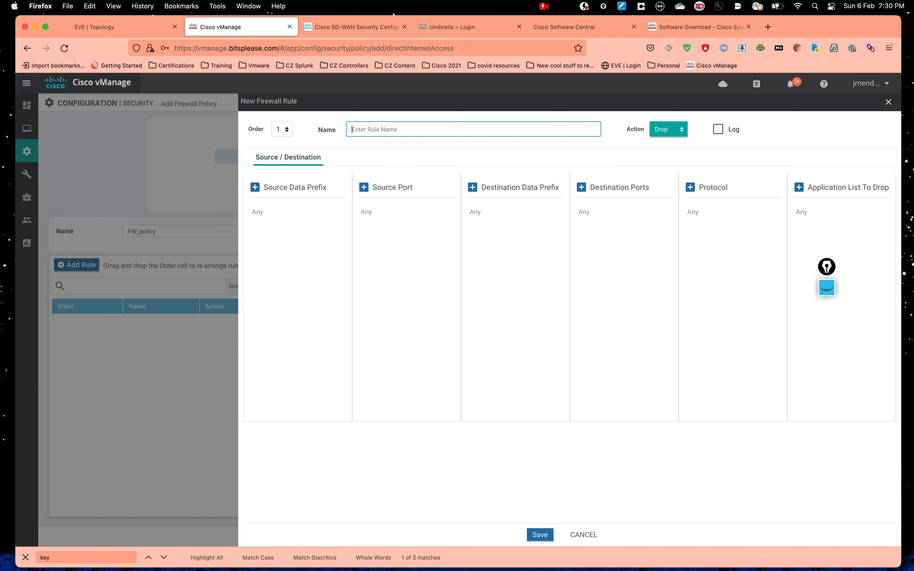
pyautogui.write('deny_telnet')
pyautogui.click(276, 256)
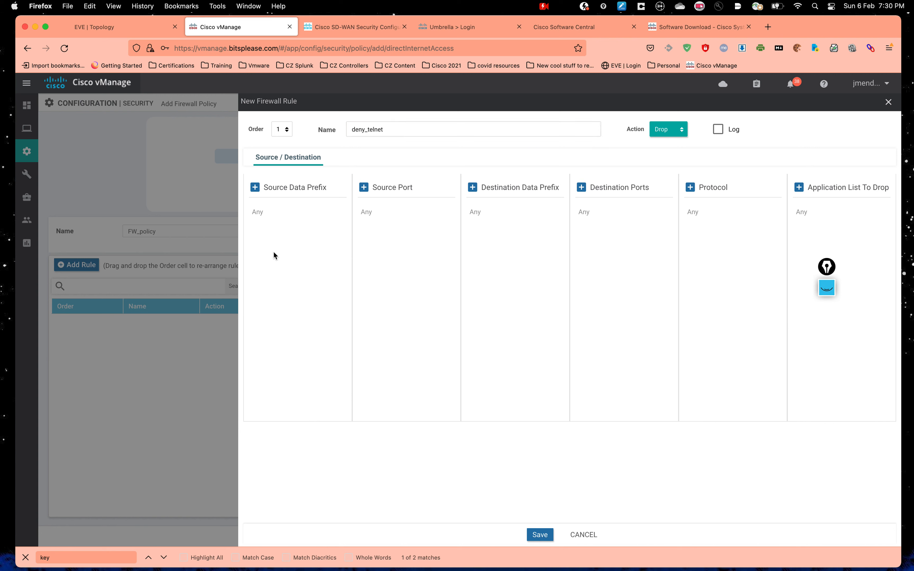
# Step: Set the rule's source data prefix to the existing BR3-172-17-3-0 prefix list
pyautogui.click(255, 188)
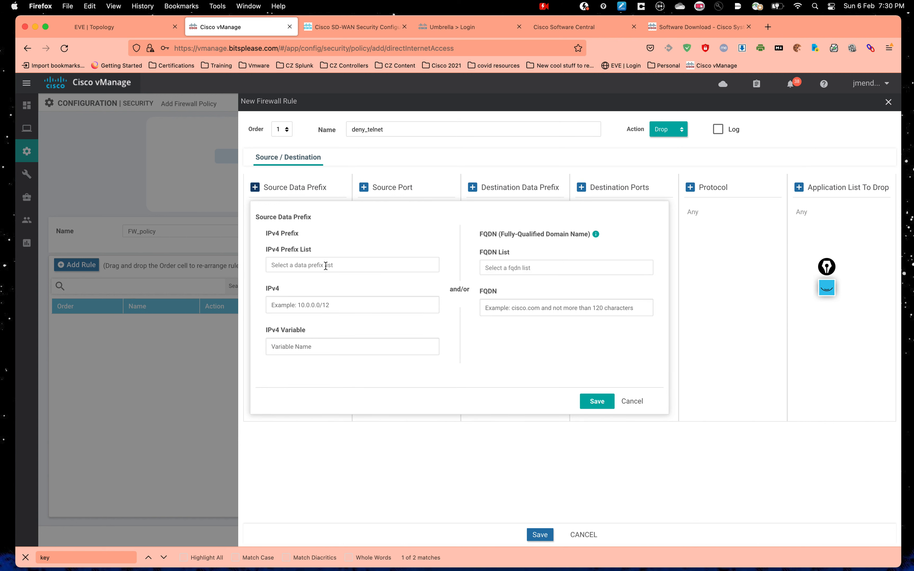
pyautogui.click(325, 265)
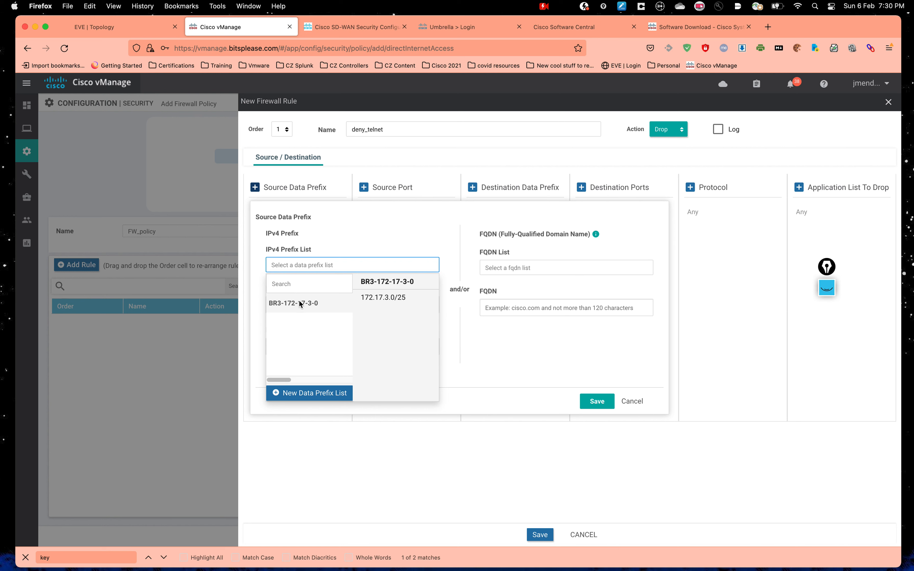
pyautogui.click(296, 397)
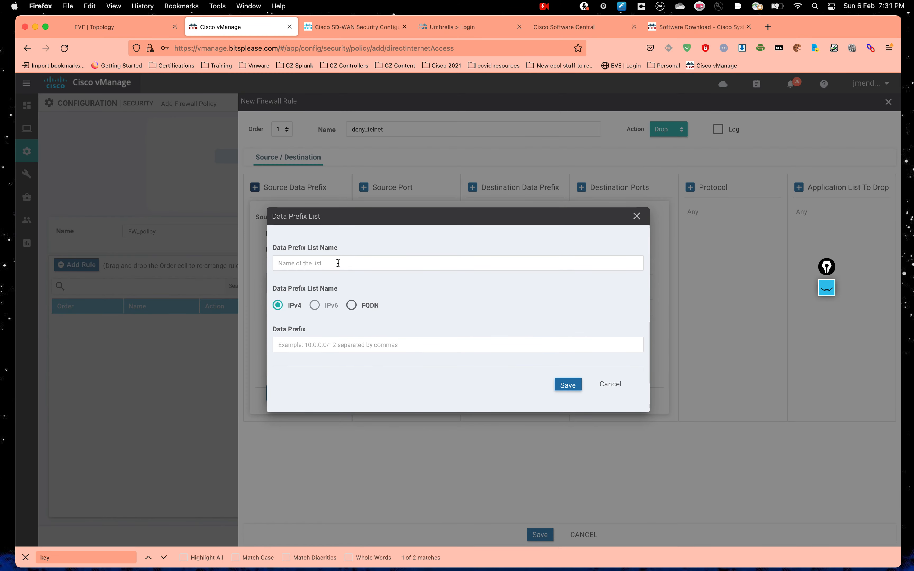
pyautogui.click(317, 263)
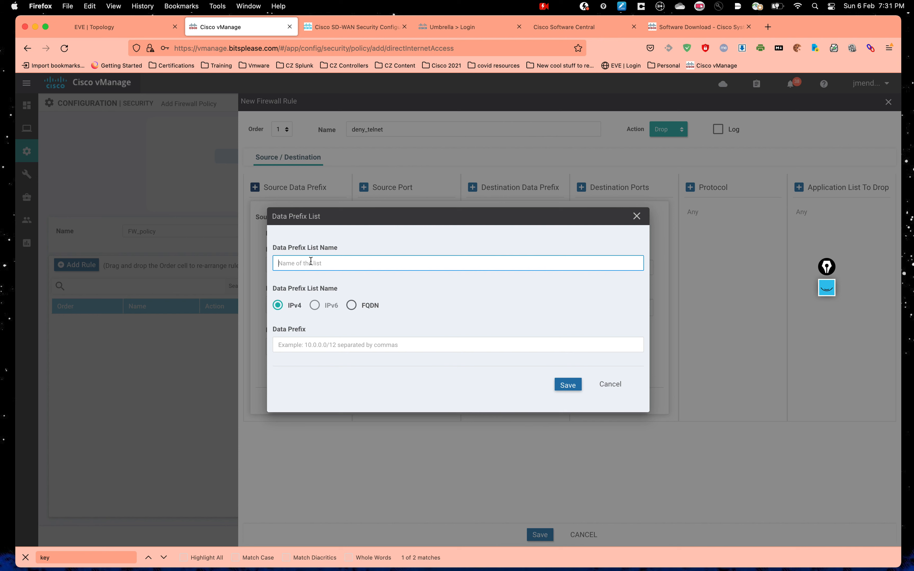
pyautogui.click(353, 349)
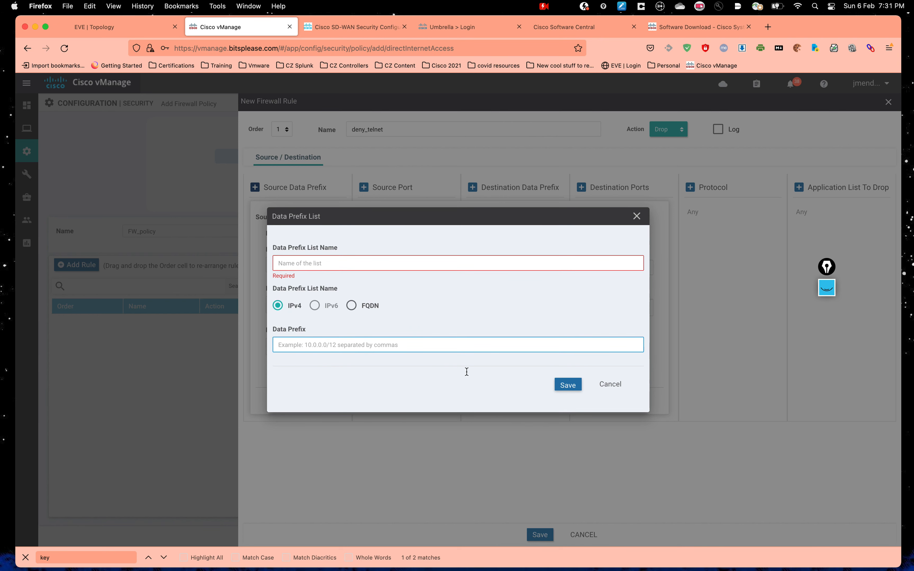
pyautogui.click(608, 383)
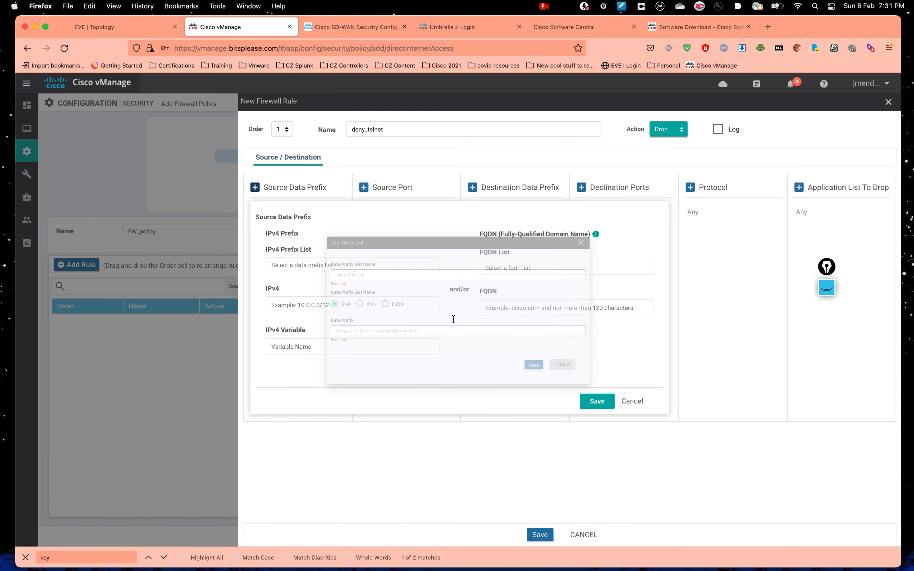
pyautogui.click(308, 262)
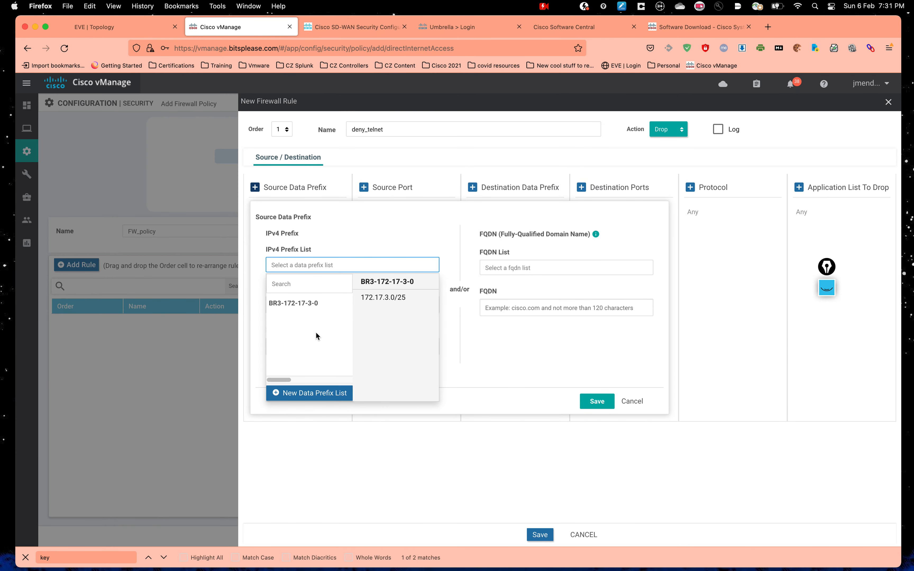
pyautogui.click(284, 304)
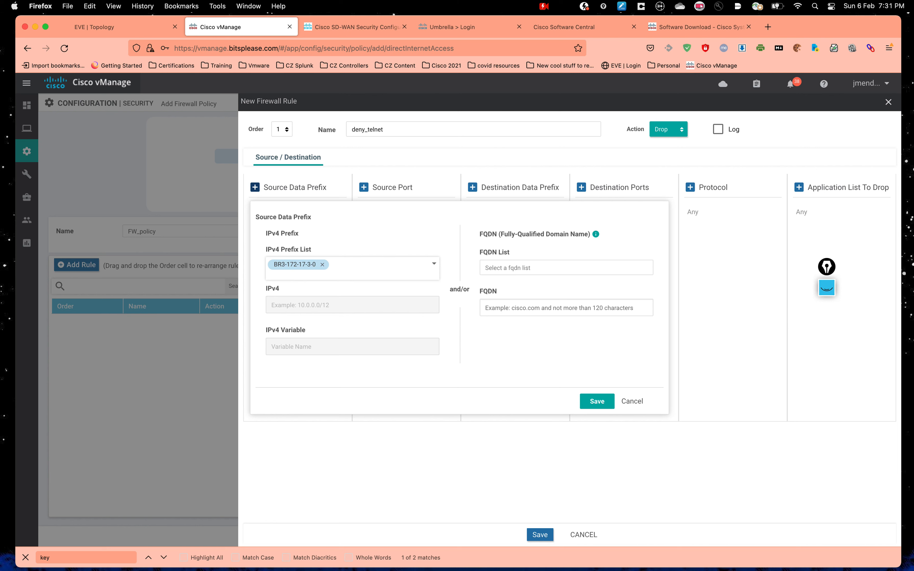
pyautogui.click(596, 401)
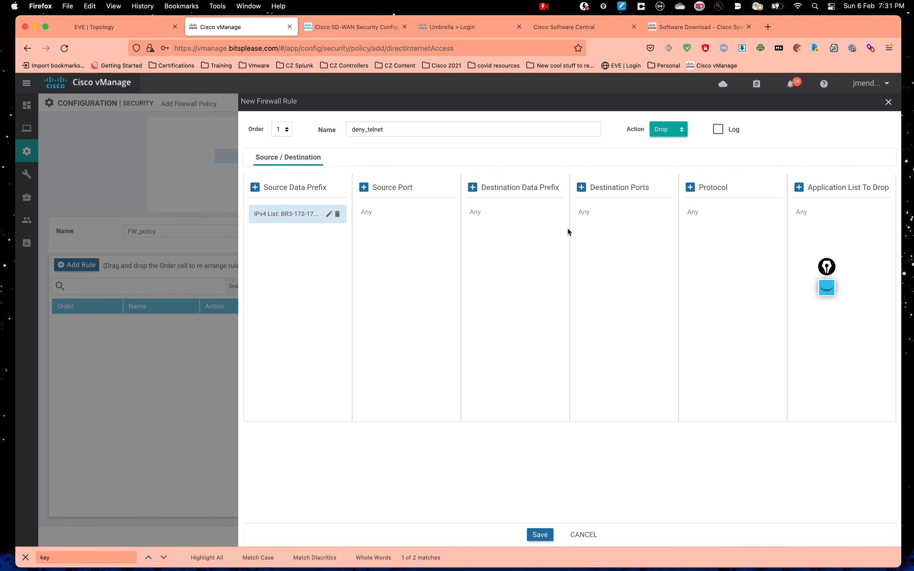
# Step: Give deny_telnet the destination IPv4 prefix 172.16.0.10/32 and save it
pyautogui.click(472, 187)
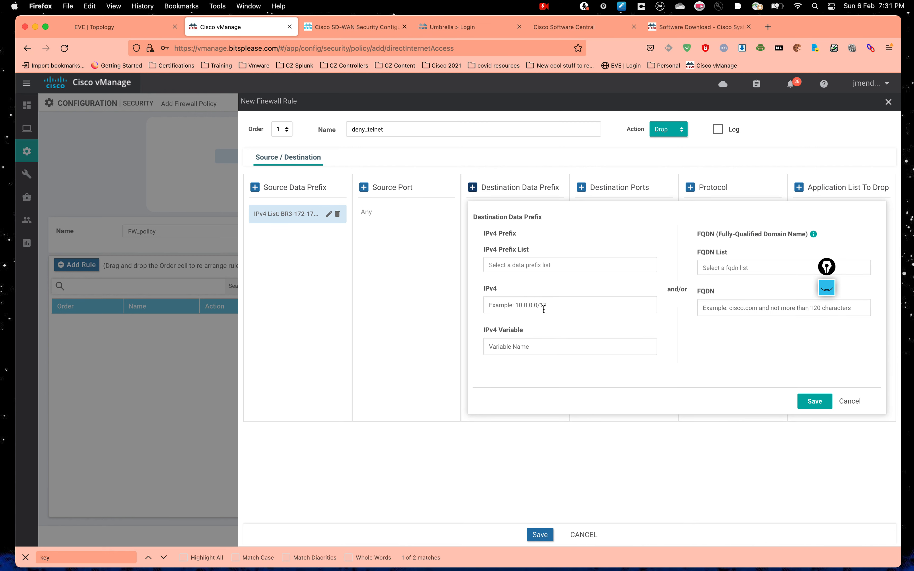
pyautogui.click(535, 266)
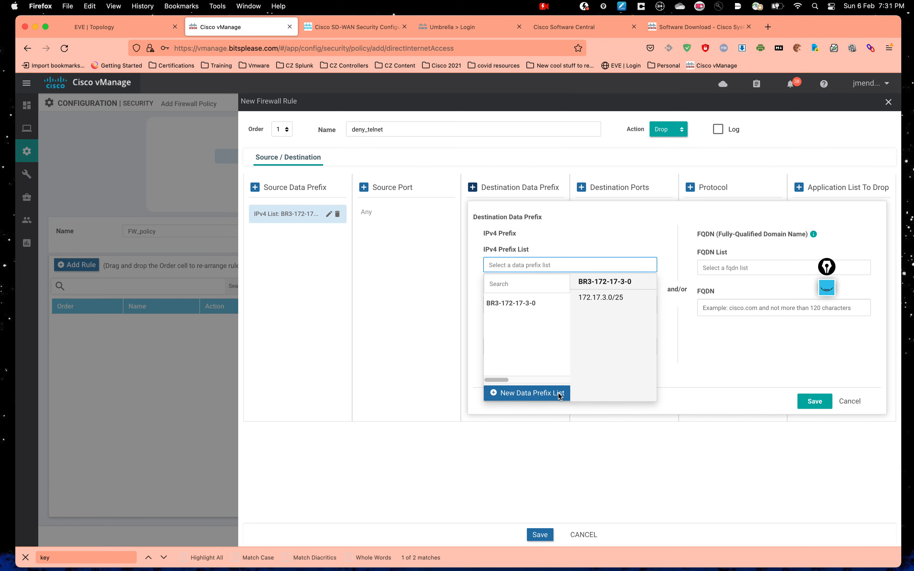
pyautogui.click(569, 227)
pyautogui.click(525, 303)
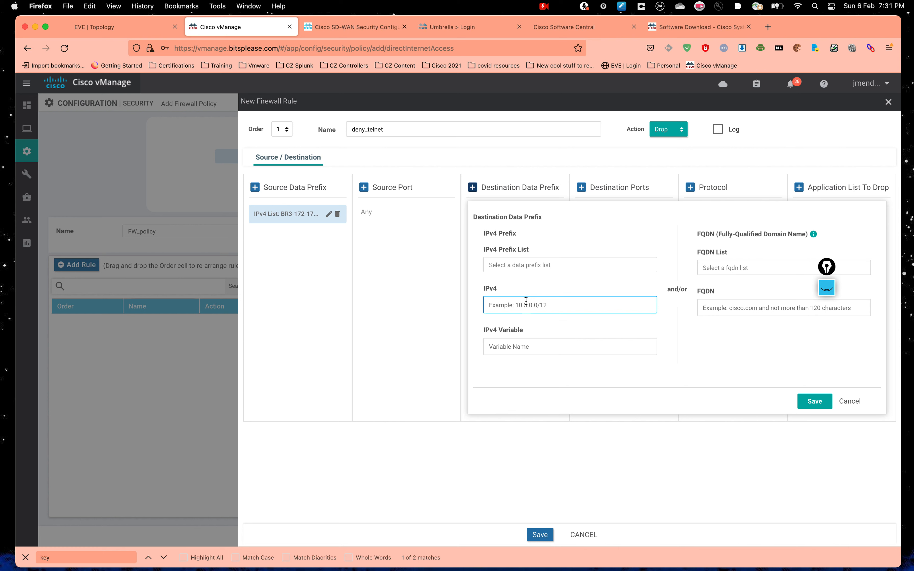
pyautogui.write('172.16.0.10/32')
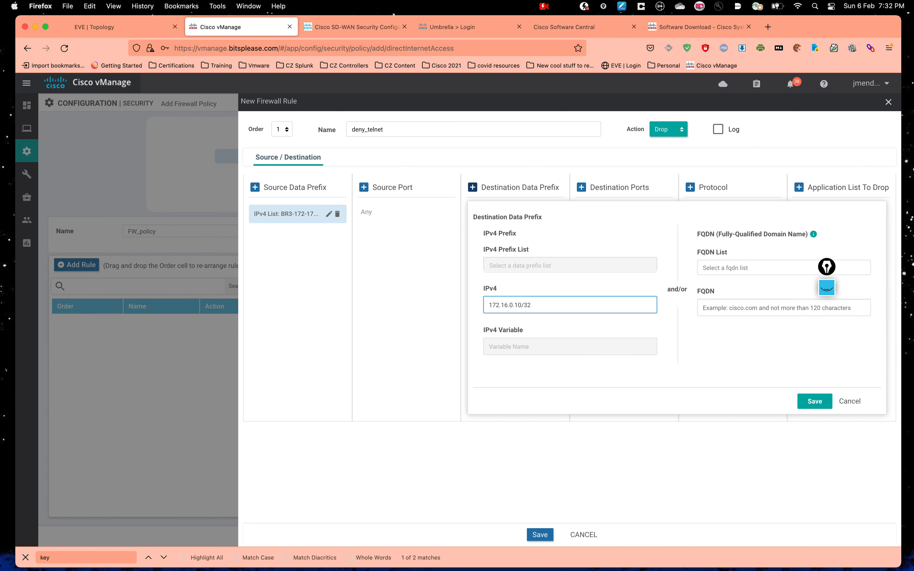
pyautogui.moveTo(531, 305); pyautogui.dragTo(444, 300)
pyautogui.click(477, 316)
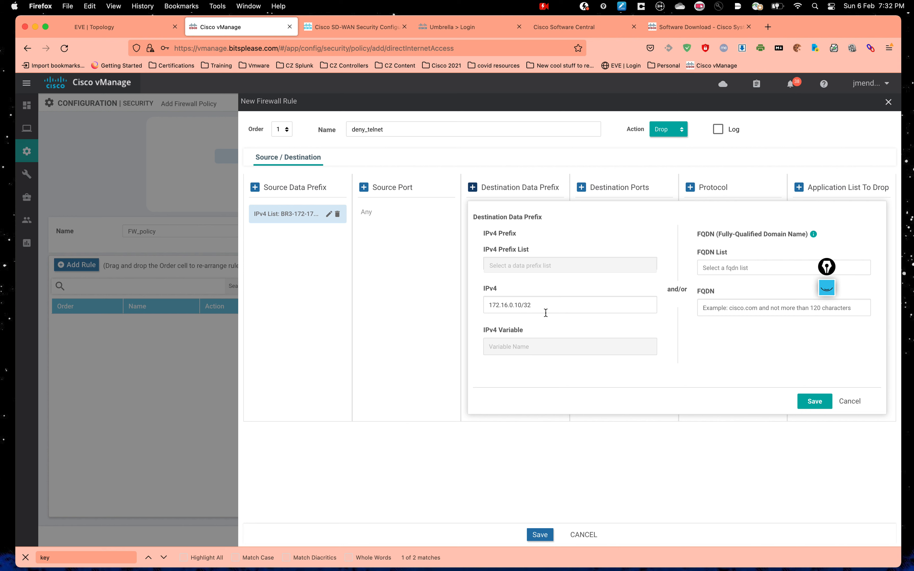
pyautogui.moveTo(547, 305); pyautogui.dragTo(473, 304)
pyautogui.click(472, 304)
pyautogui.click(812, 404)
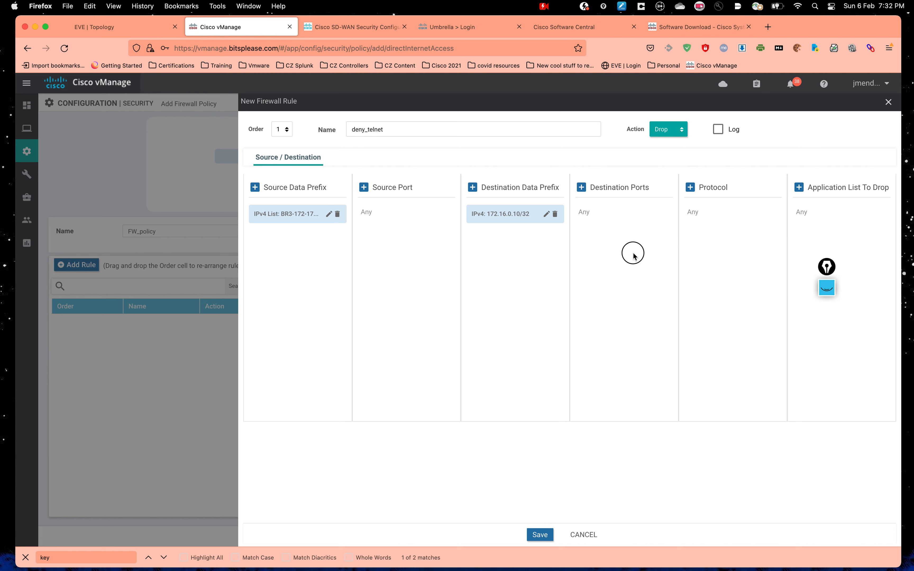
# Step: Set the rule's destination port to 23
pyautogui.click(580, 188)
pyautogui.click(707, 219)
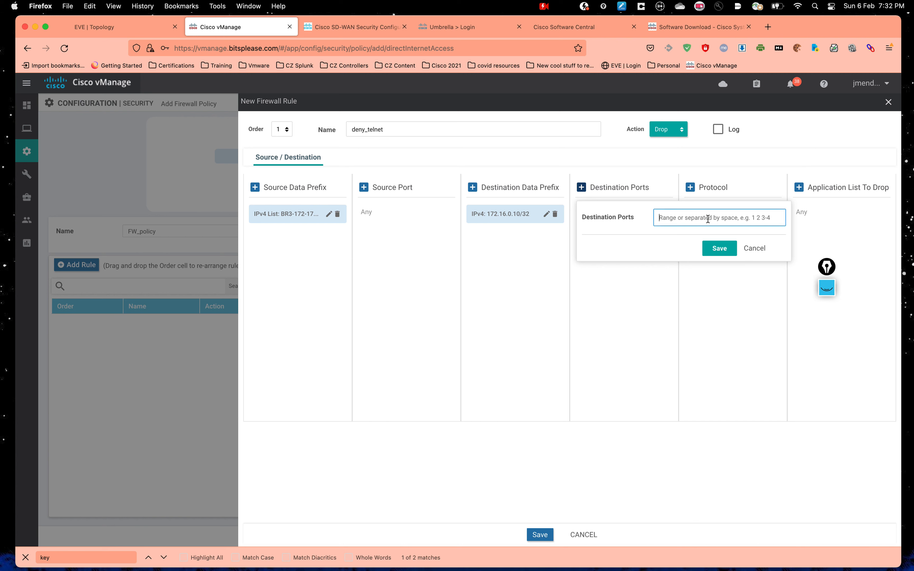
pyautogui.write('23')
pyautogui.click(715, 249)
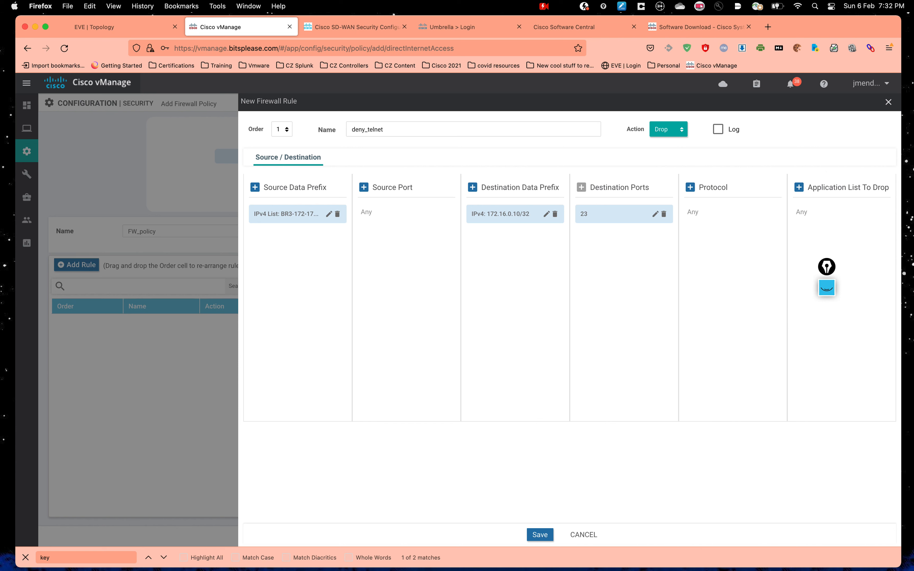
# Step: Review the protocol and applications-to-drop options, leaving both as Any
pyautogui.click(691, 188)
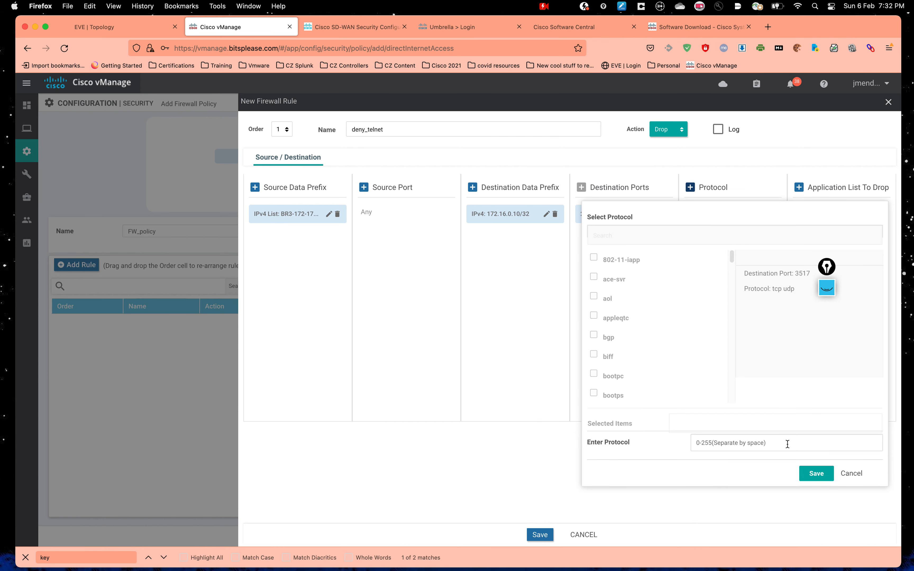
pyautogui.click(851, 473)
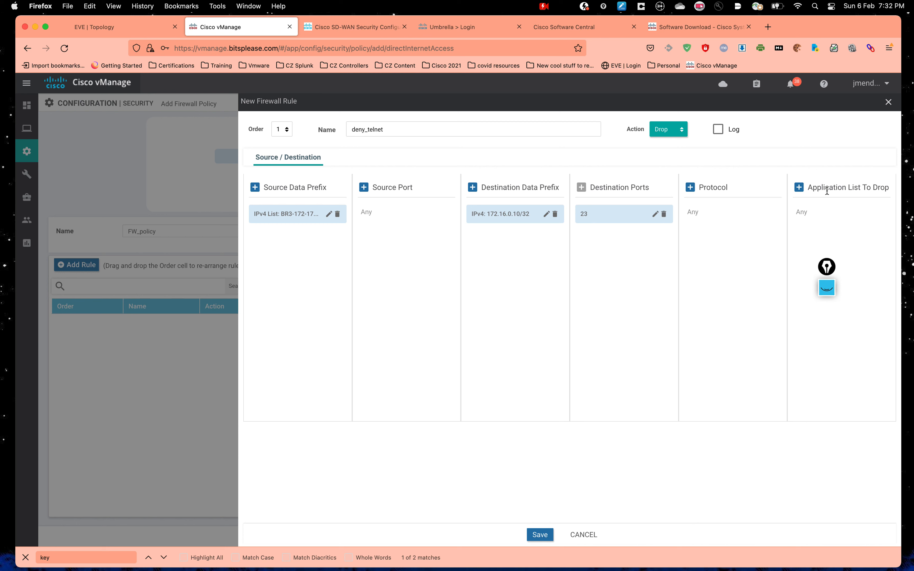
pyautogui.click(799, 188)
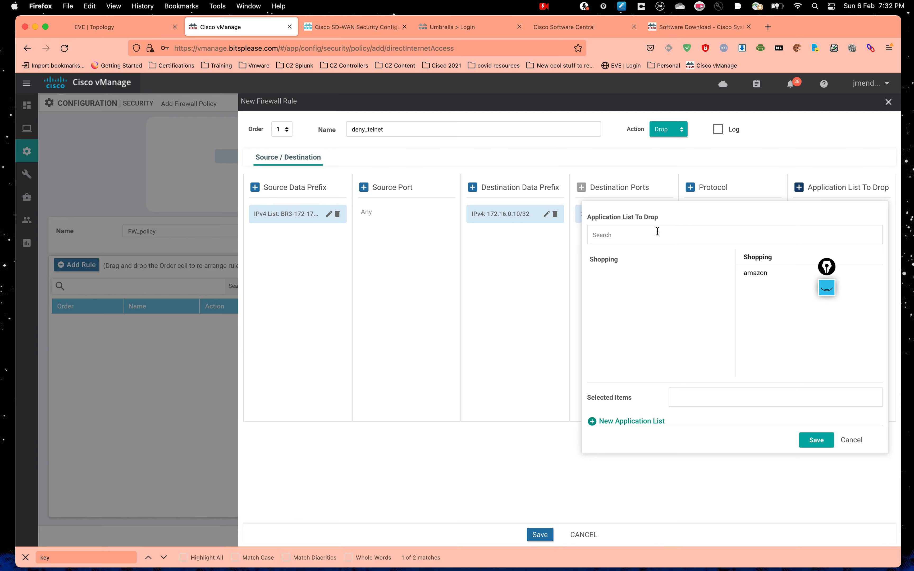
pyautogui.click(634, 419)
pyautogui.click(337, 282)
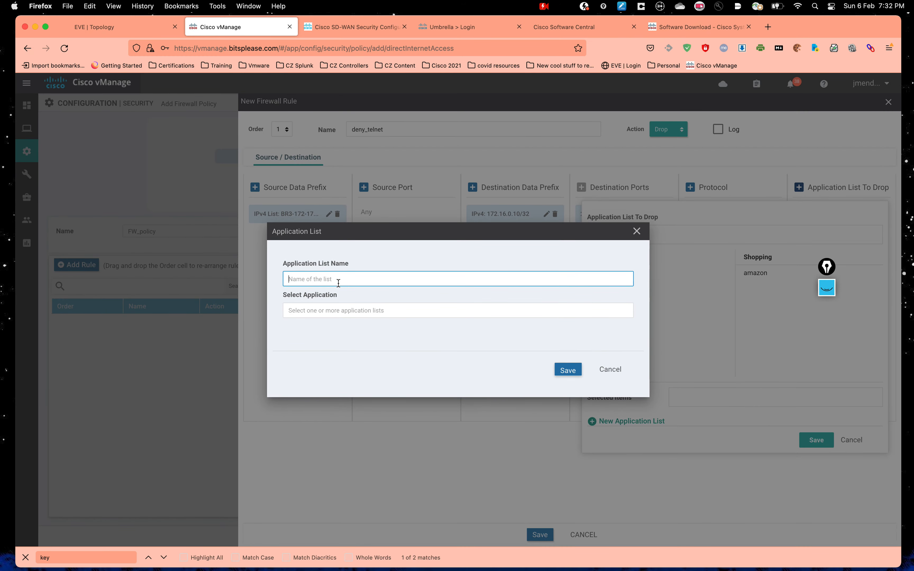
pyautogui.click(326, 306)
pyautogui.scroll(-5, 375, 389)
pyautogui.scroll(-10, 375, 389)
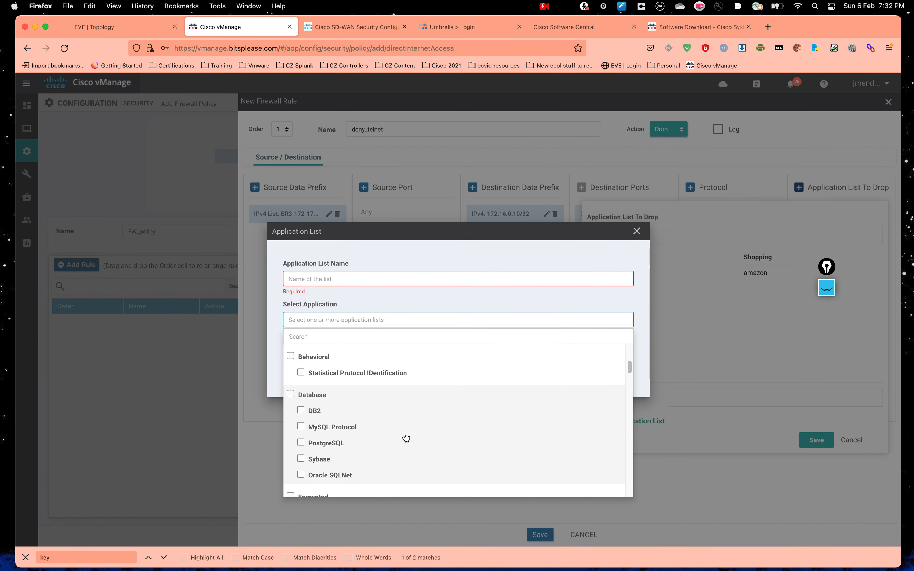
pyautogui.click(637, 231)
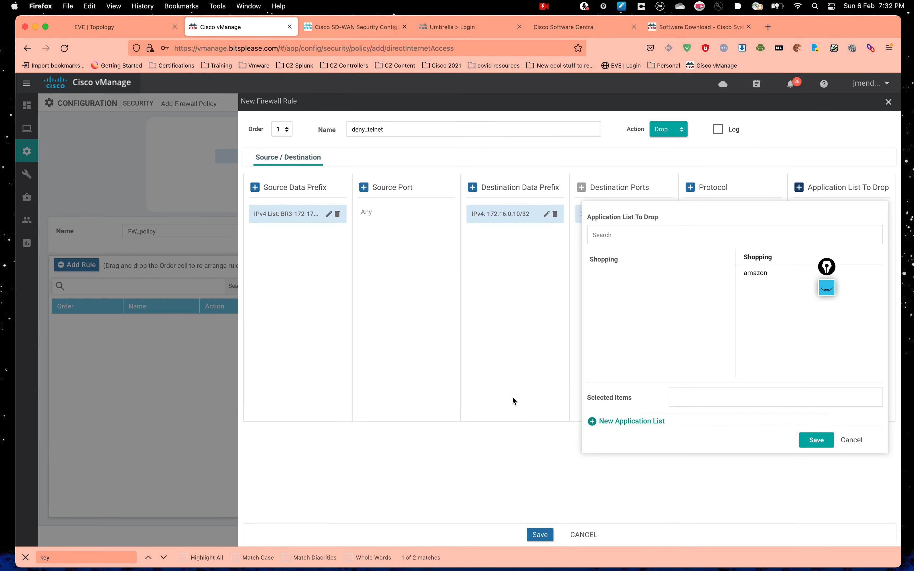
pyautogui.click(851, 439)
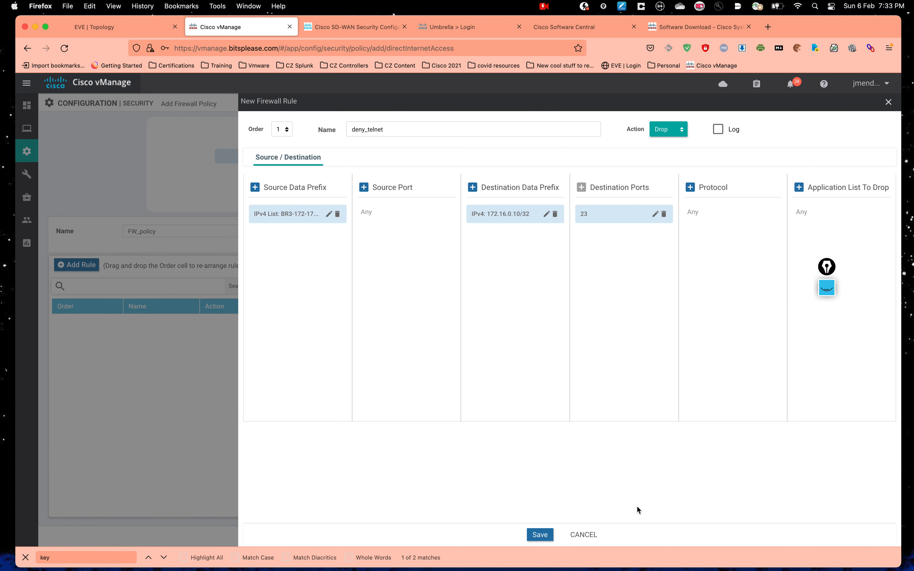
# Step: Save the deny_telnet rule, then save FW_policy with description FW_policy
pyautogui.click(540, 535)
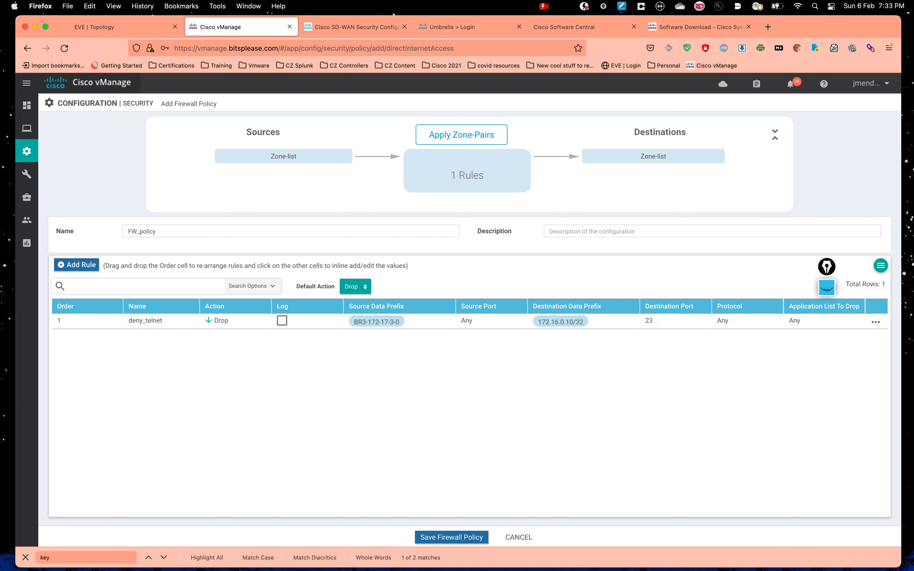
pyautogui.click(471, 541)
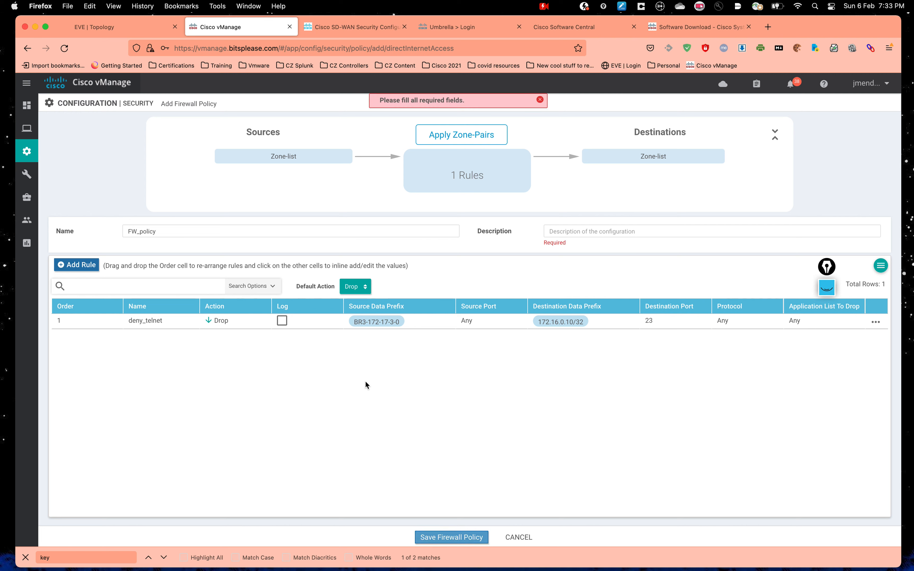
pyautogui.click(597, 231)
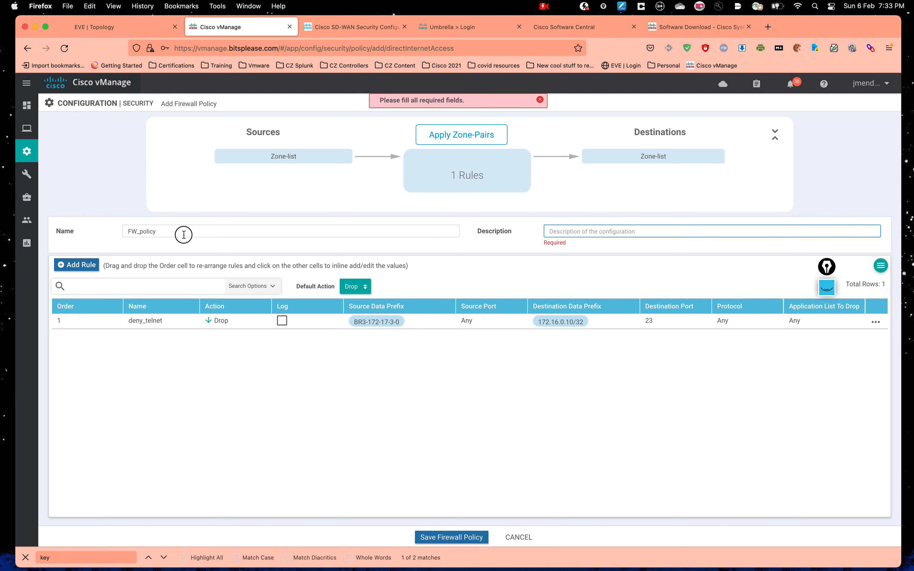
pyautogui.moveTo(184, 234); pyautogui.dragTo(91, 234)
pyautogui.hotkey('ctrl', 'c')
pyautogui.click(654, 235)
pyautogui.hotkey('ctrl', 'v')
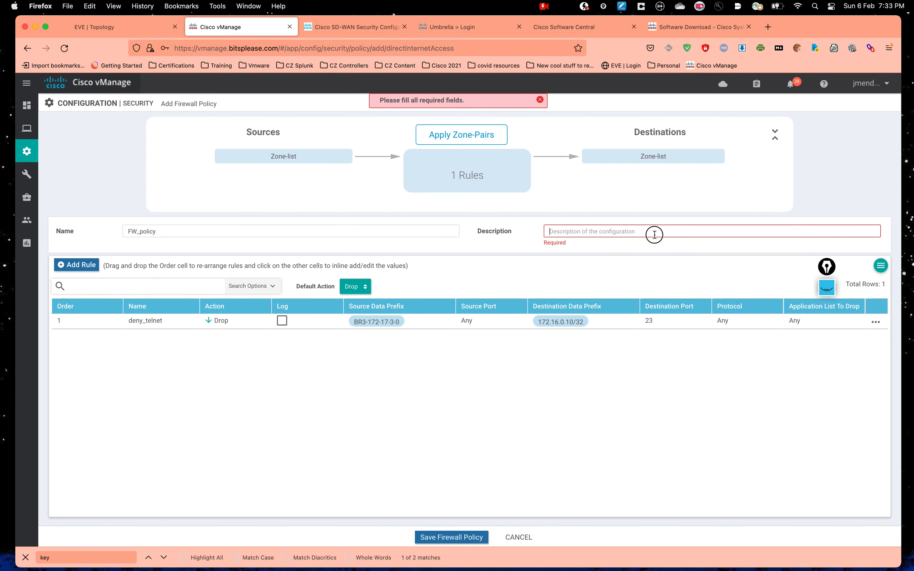
pyautogui.click(435, 537)
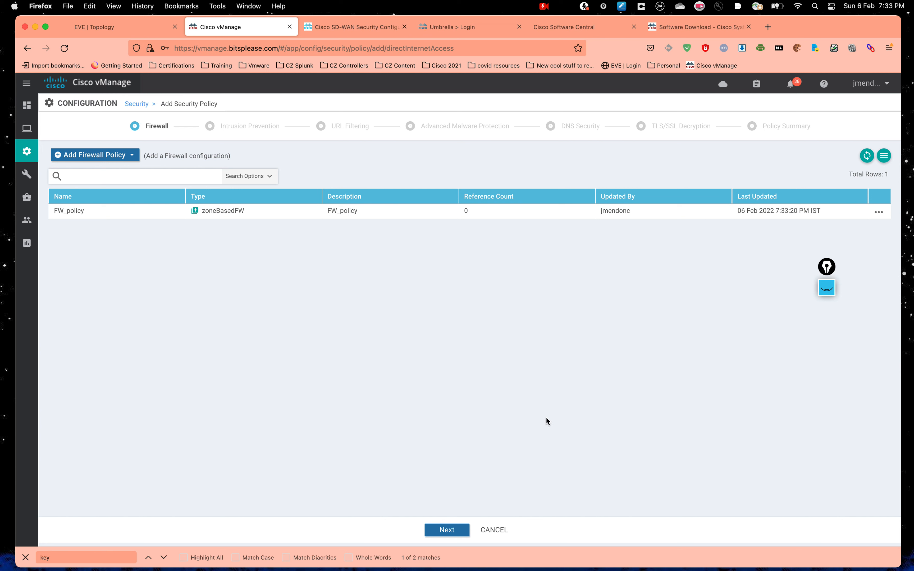
# Step: Skip Intrusion Prevention and create a new URL Filtering policy
pyautogui.click(455, 530)
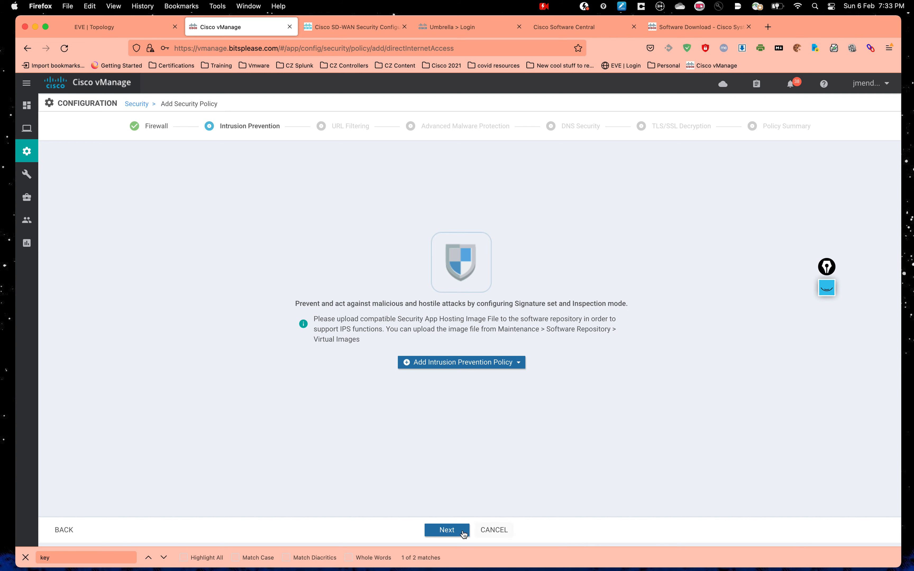
pyautogui.click(448, 529)
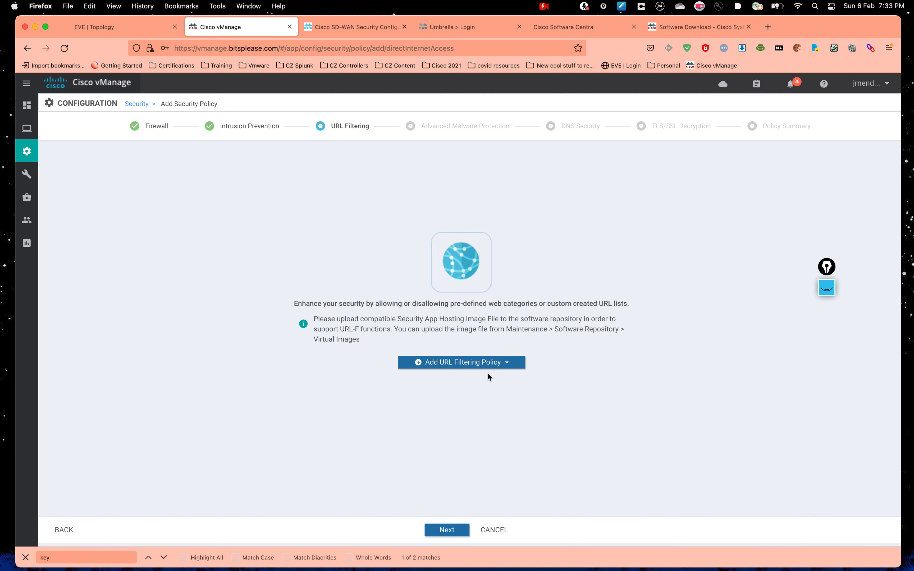
pyautogui.click(504, 363)
pyautogui.click(460, 379)
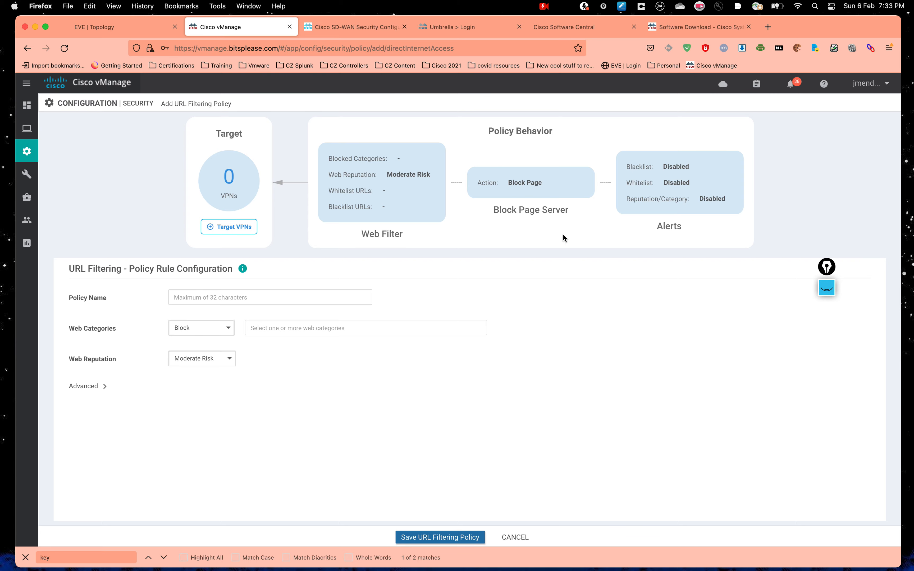
# Step: Check the Twitter and Facebook test pages in the remote Windows browser
pyautogui.hotkey('ctrl', 'Up')
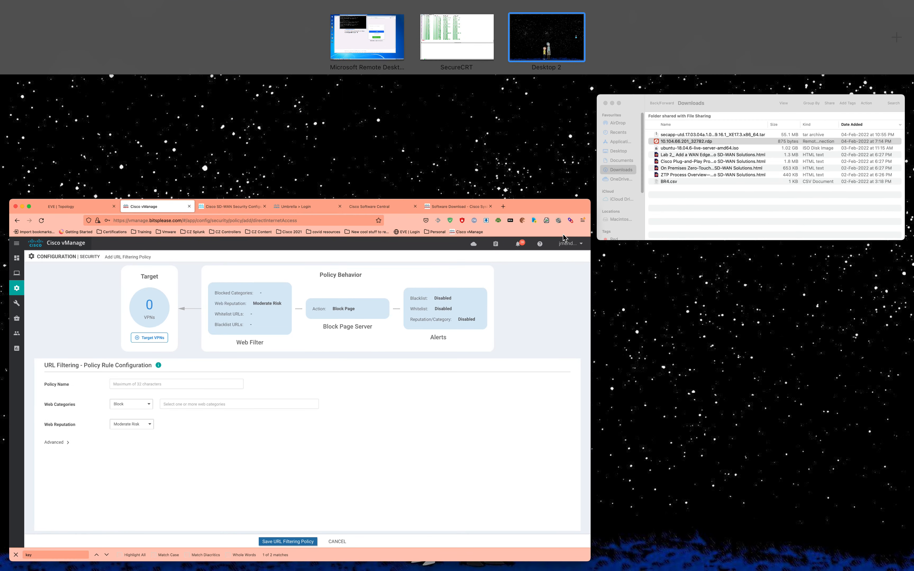
pyautogui.click(357, 46)
pyautogui.click(299, 219)
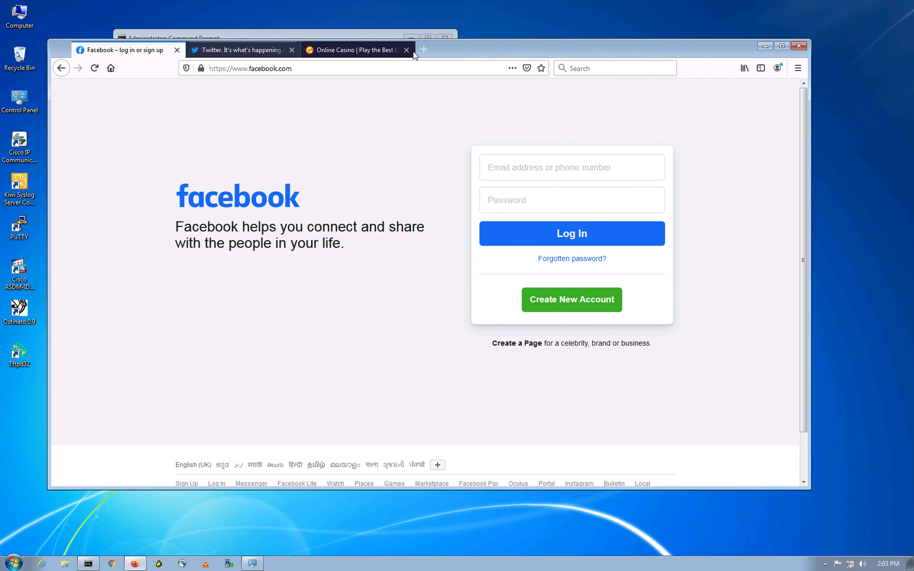
pyautogui.click(239, 51)
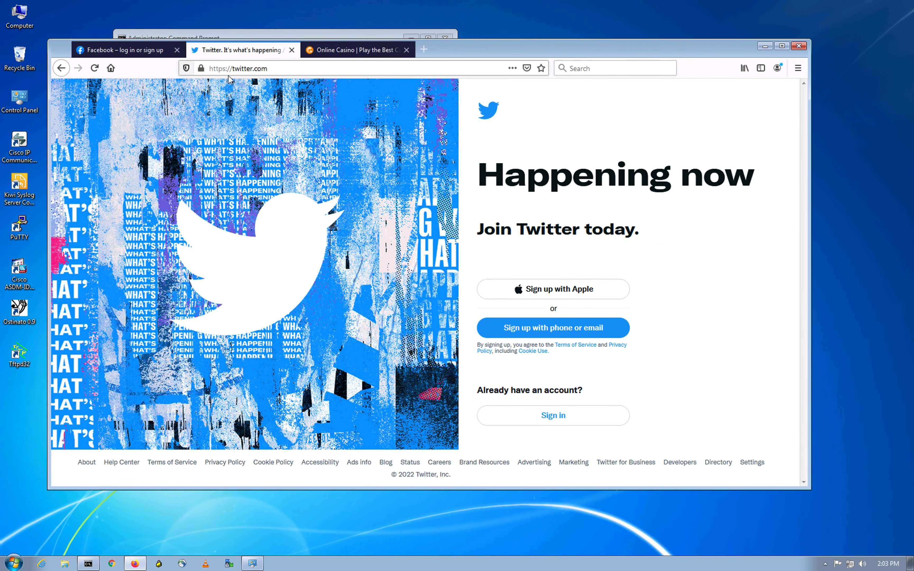
pyautogui.click(149, 55)
pyautogui.hotkey('ctrl', 'Up')
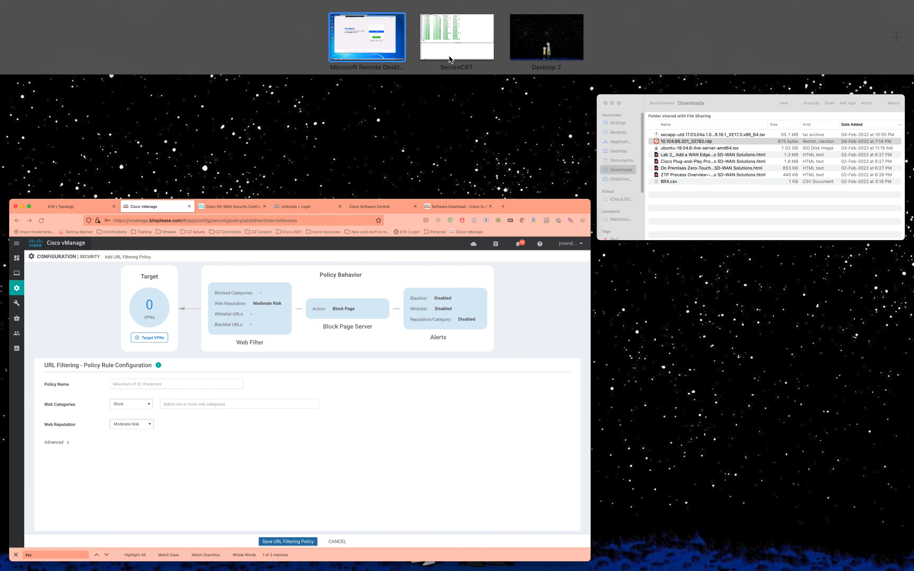
# Step: Set the URL filtering policy's target VPNs to 0 and 10
pyautogui.click(375, 350)
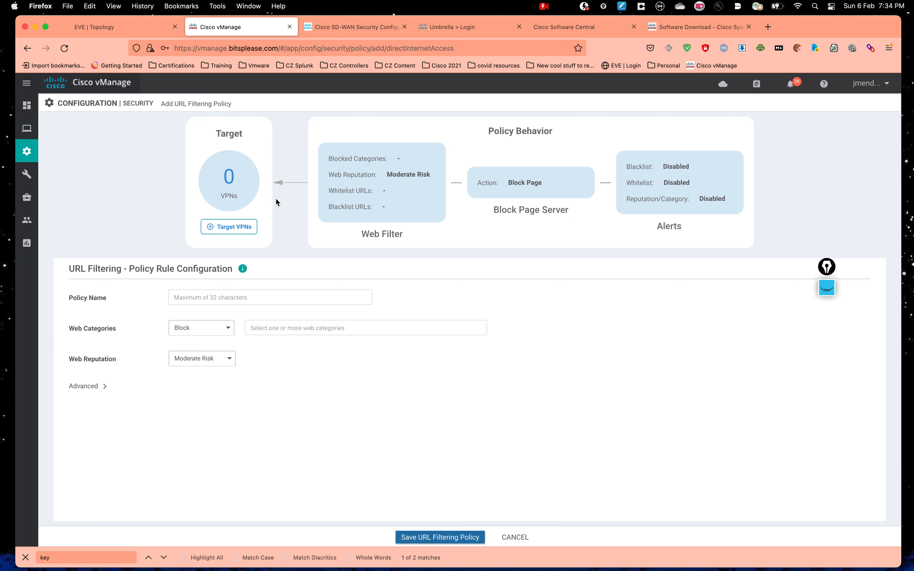
pyautogui.click(243, 227)
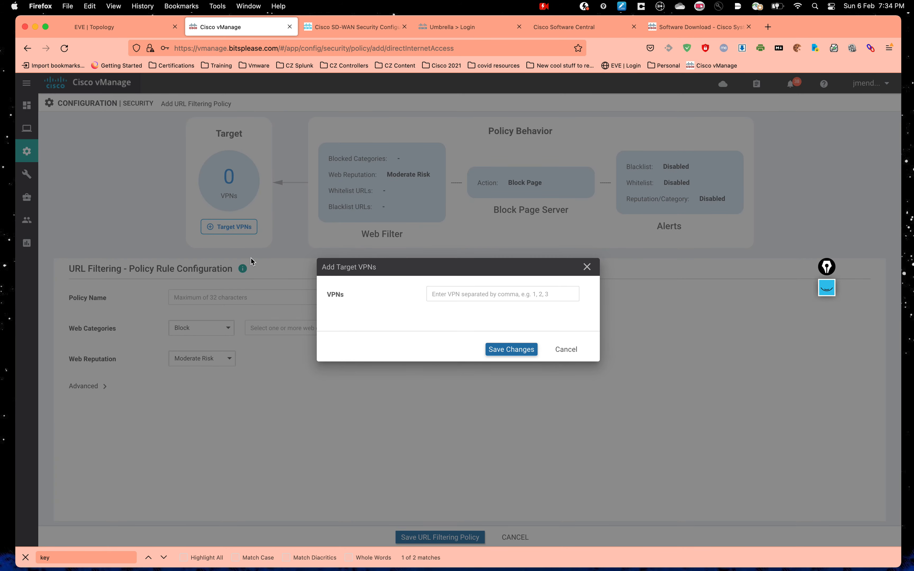
pyautogui.click(481, 293)
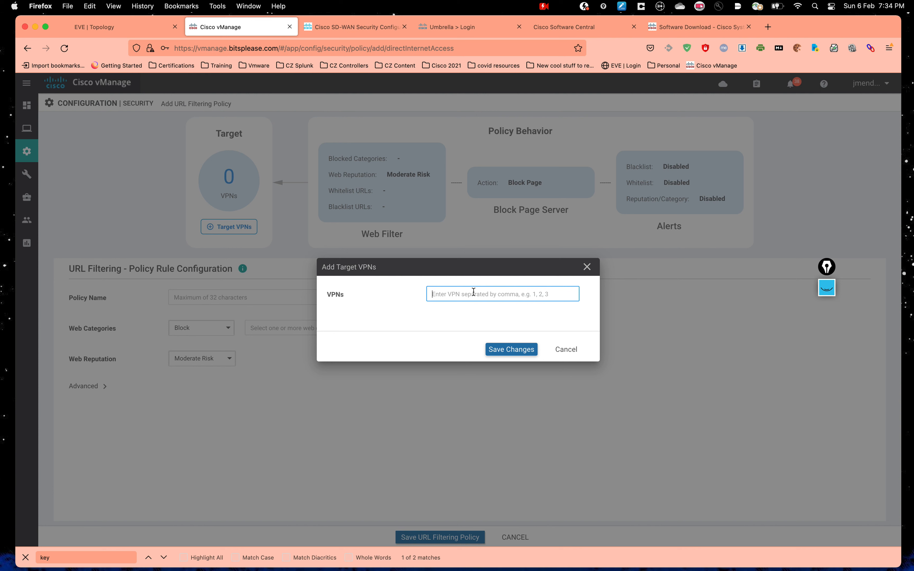
pyautogui.write('0,10')
pyautogui.click(406, 307)
pyautogui.click(511, 349)
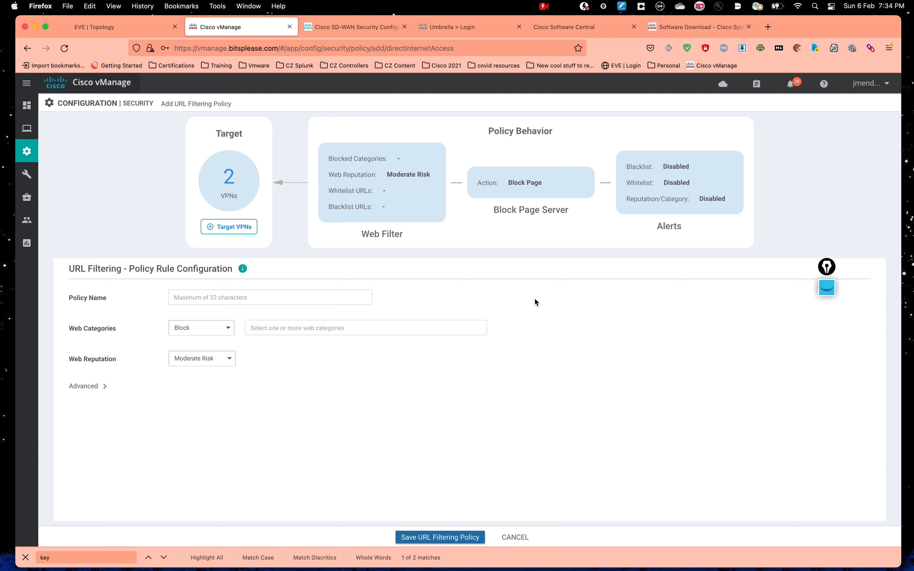
# Step: Name the policy URL_policy, expand Advanced and keep Web Categories on Block
pyautogui.click(240, 299)
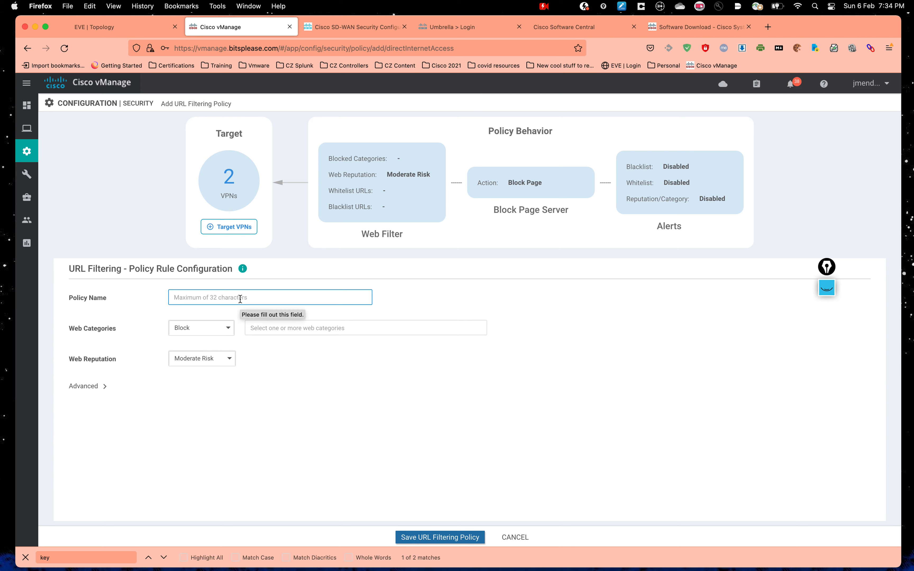
pyautogui.click(243, 301)
pyautogui.write('UR')
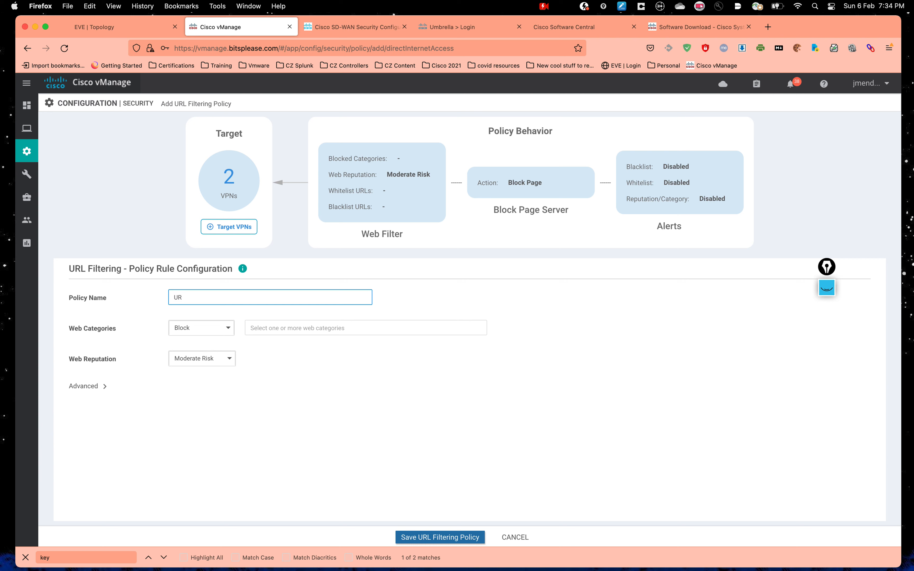
pyautogui.write('L_policy')
pyautogui.click(473, 388)
pyautogui.scroll(-5, 381, 302)
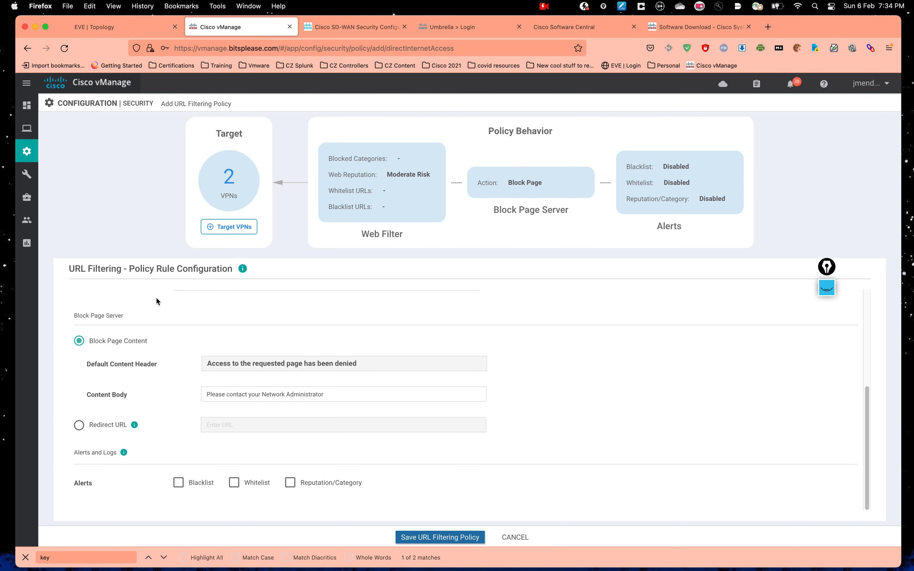
pyautogui.scroll(5, 158, 301)
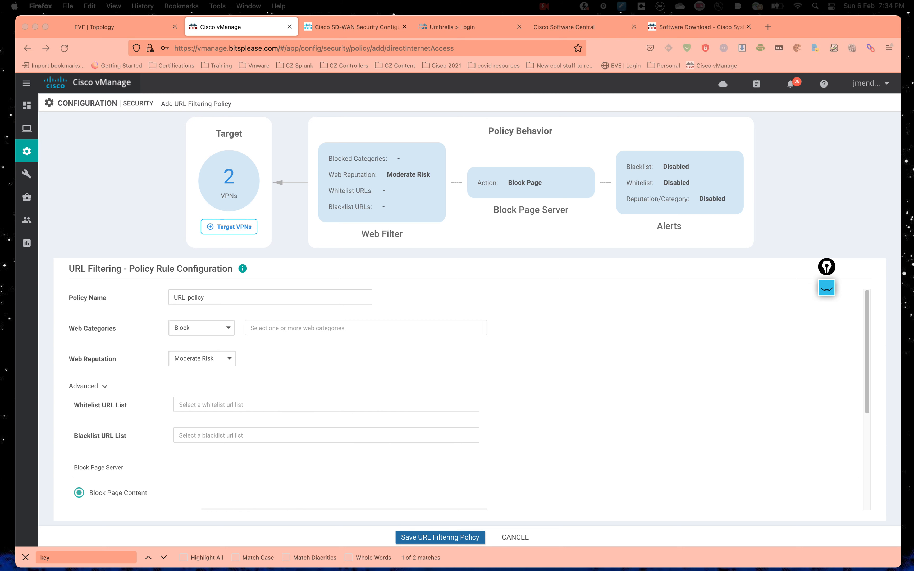
pyautogui.click(462, 328)
pyautogui.click(207, 335)
pyautogui.click(194, 331)
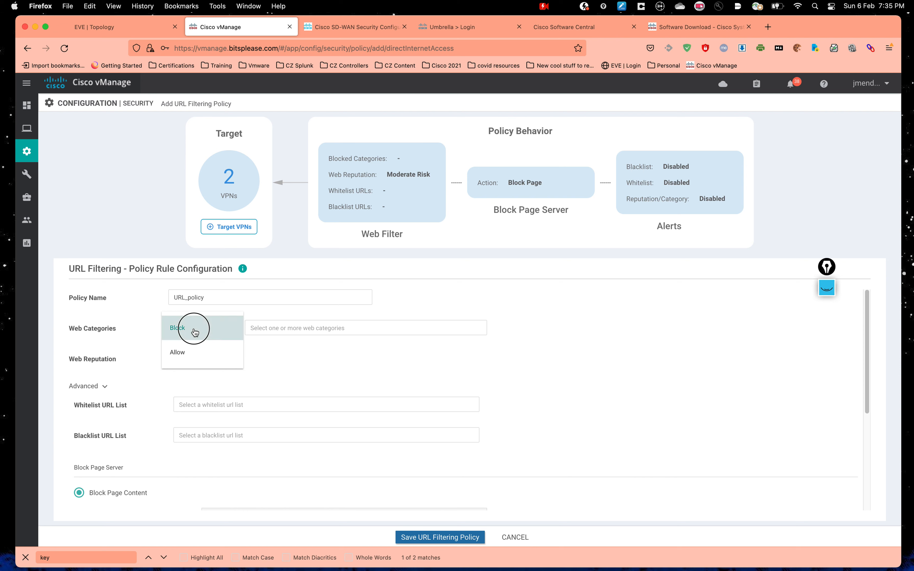
# Step: Select the social-network and sports web categories to block
pyautogui.click(350, 328)
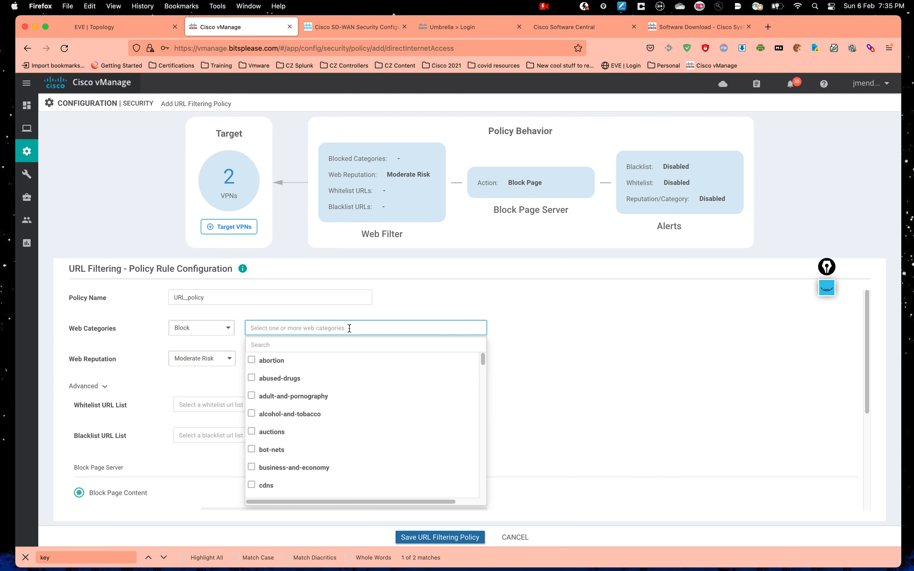
pyautogui.scroll(-10, 347, 389)
pyautogui.scroll(10, 347, 389)
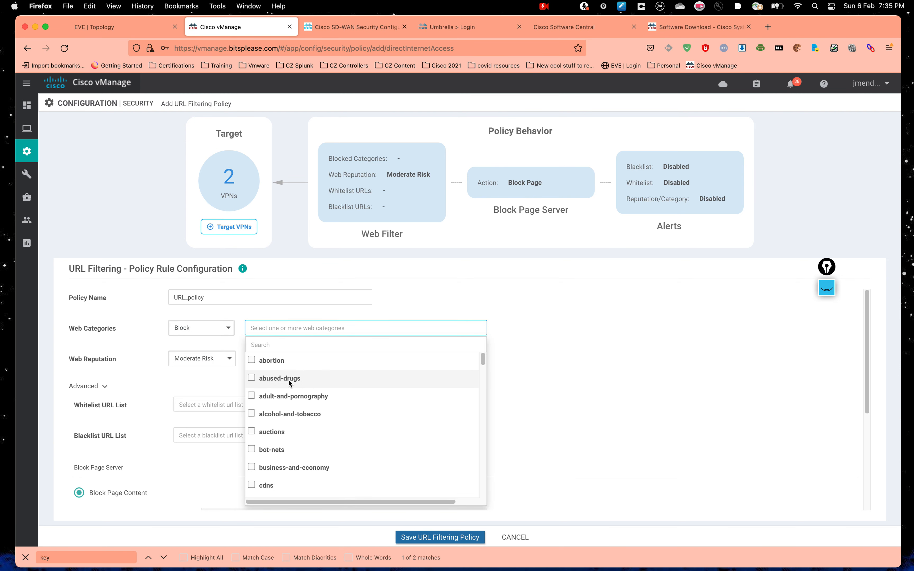
pyautogui.scroll(-3, 350, 394)
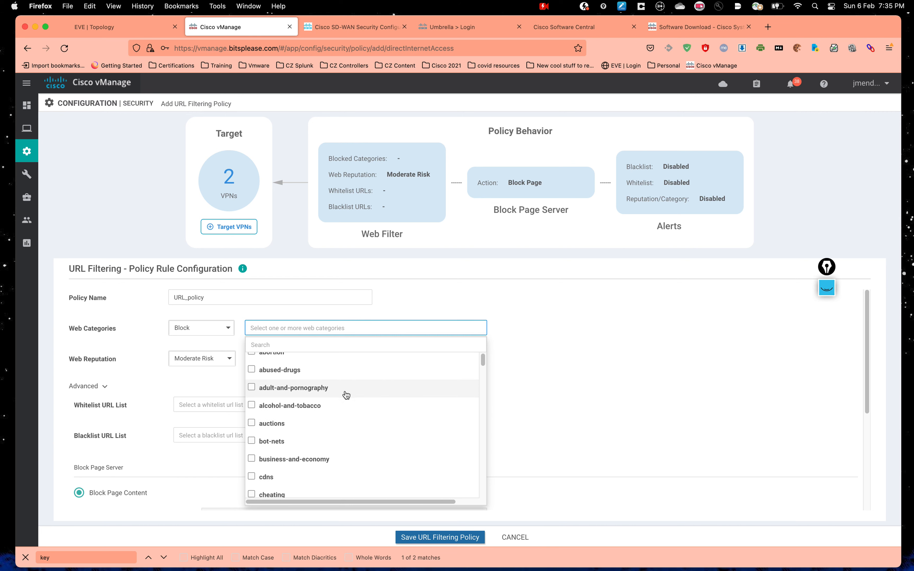
pyautogui.scroll(-4, 344, 393)
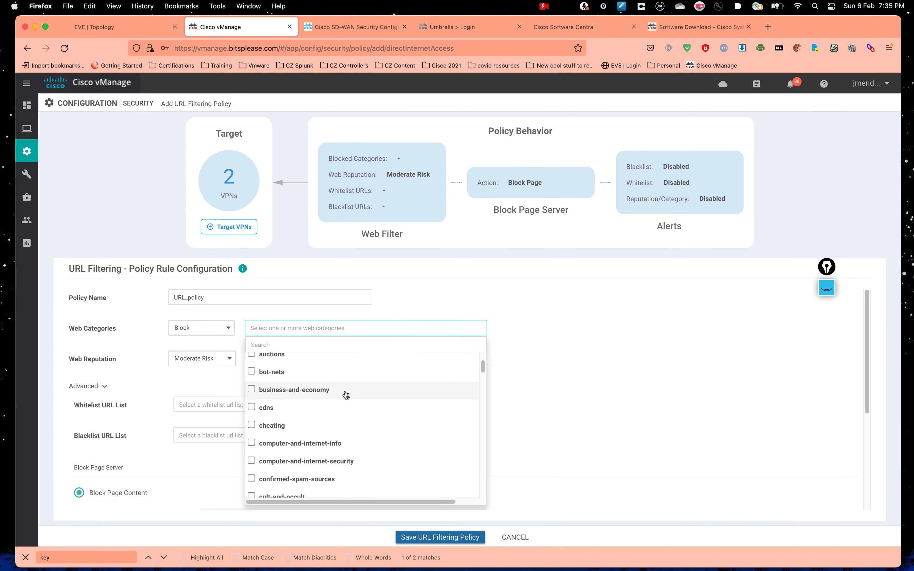
pyautogui.scroll(-4, 342, 429)
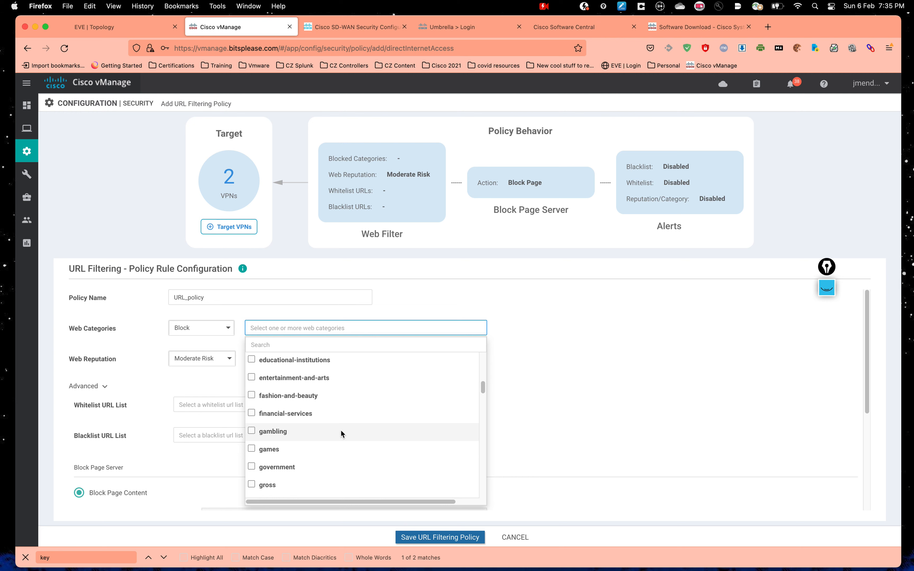
pyautogui.click(283, 345)
pyautogui.write('soci')
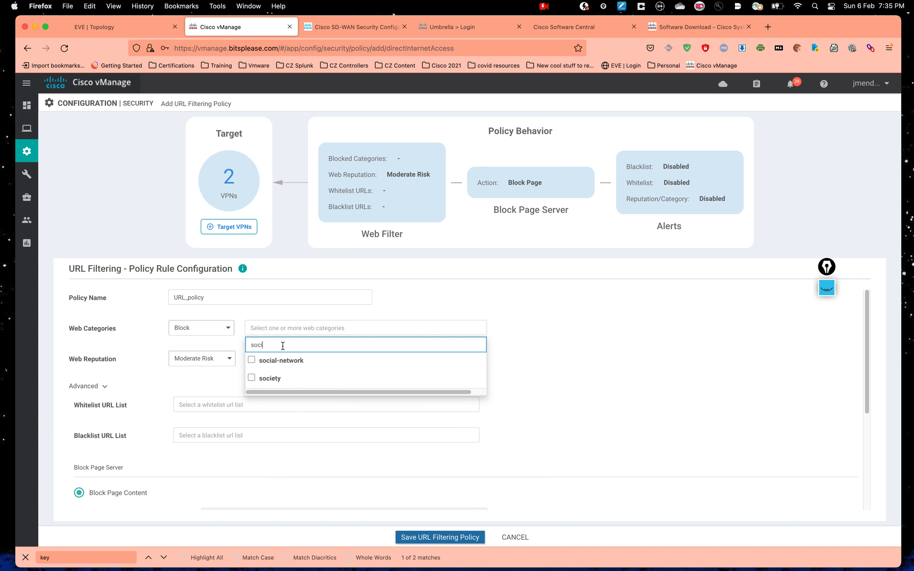
pyautogui.click(251, 360)
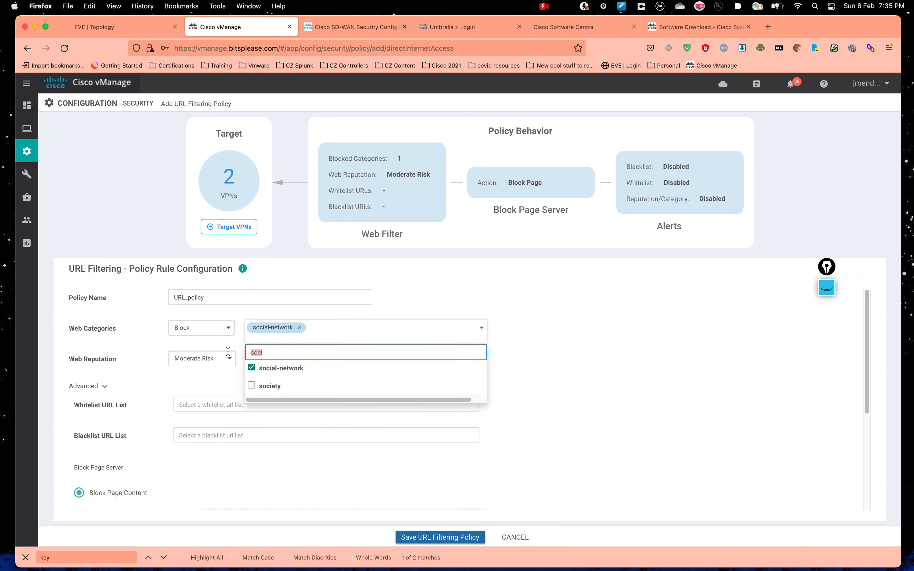
pyautogui.press('BackSpace')
pyautogui.write('spo')
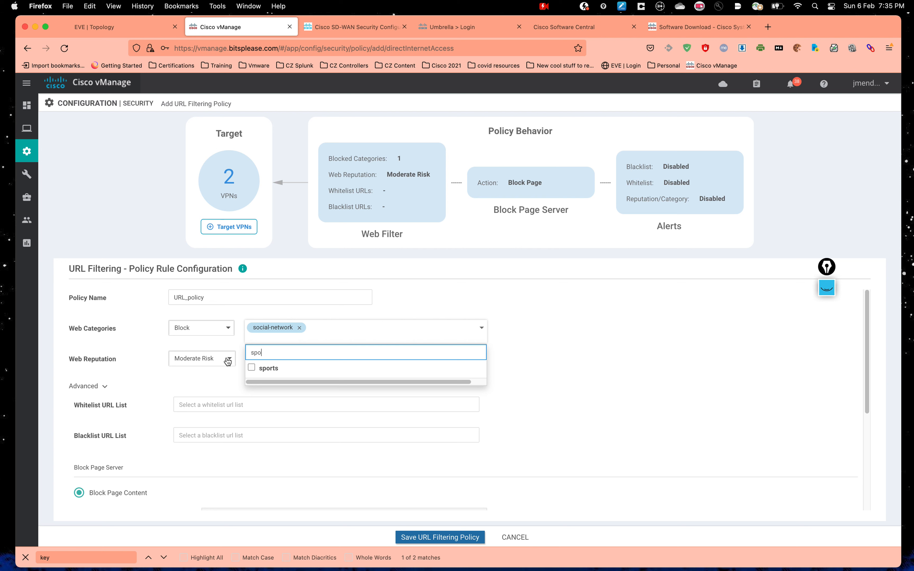
pyautogui.click(251, 367)
pyautogui.click(644, 373)
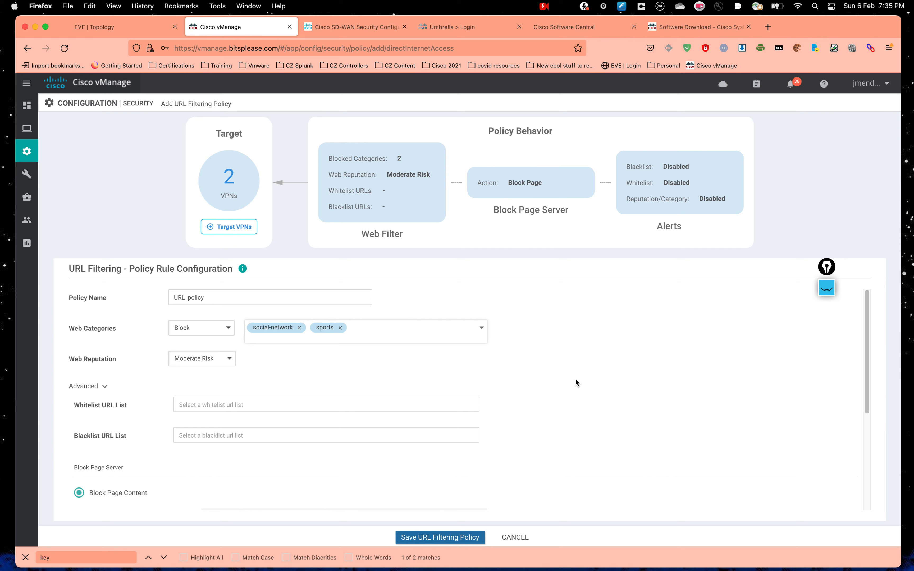
# Step: Check the whitelist and blacklist URL lists, keeping the category action as Block
pyautogui.scroll(-2, 94, 397)
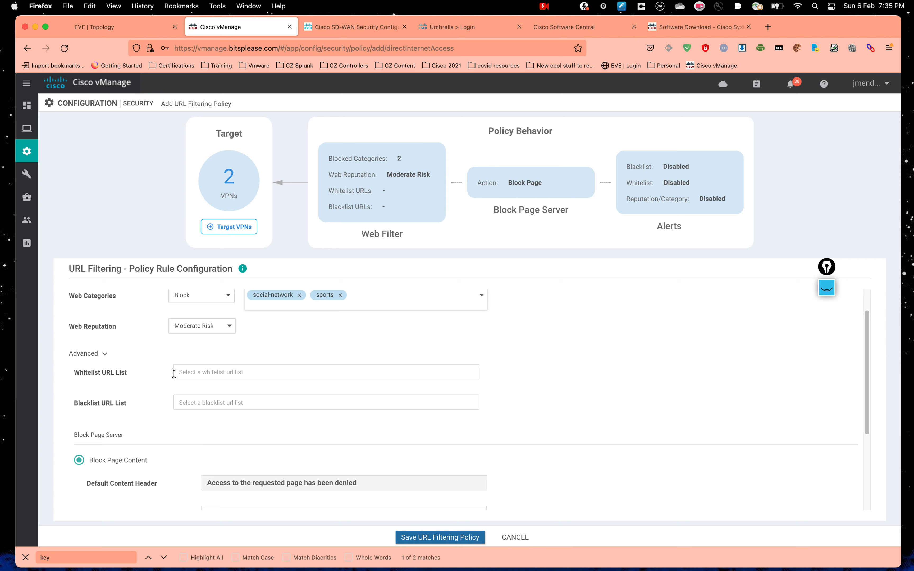
pyautogui.click(184, 368)
pyautogui.click(502, 373)
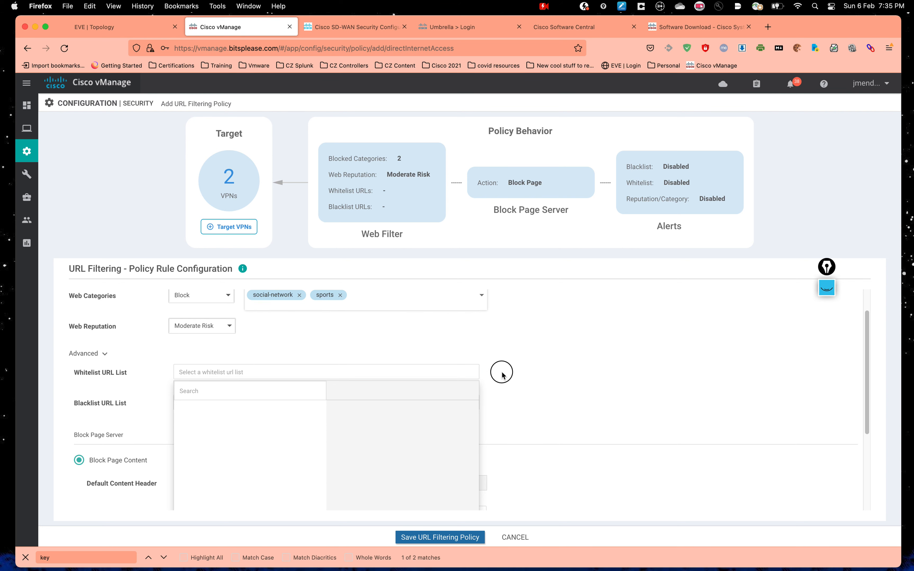
pyautogui.scroll(-1, 501, 375)
pyautogui.scroll(3, 353, 382)
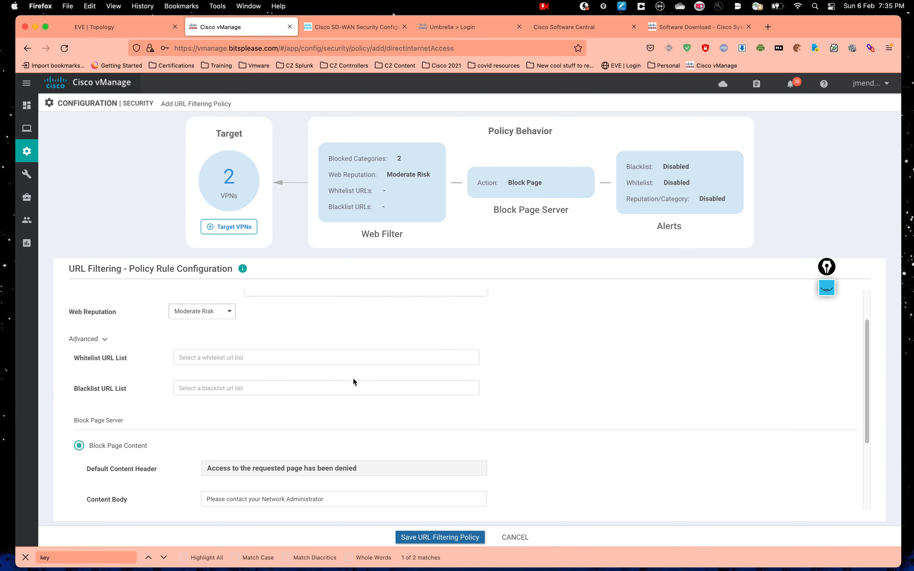
pyautogui.click(188, 334)
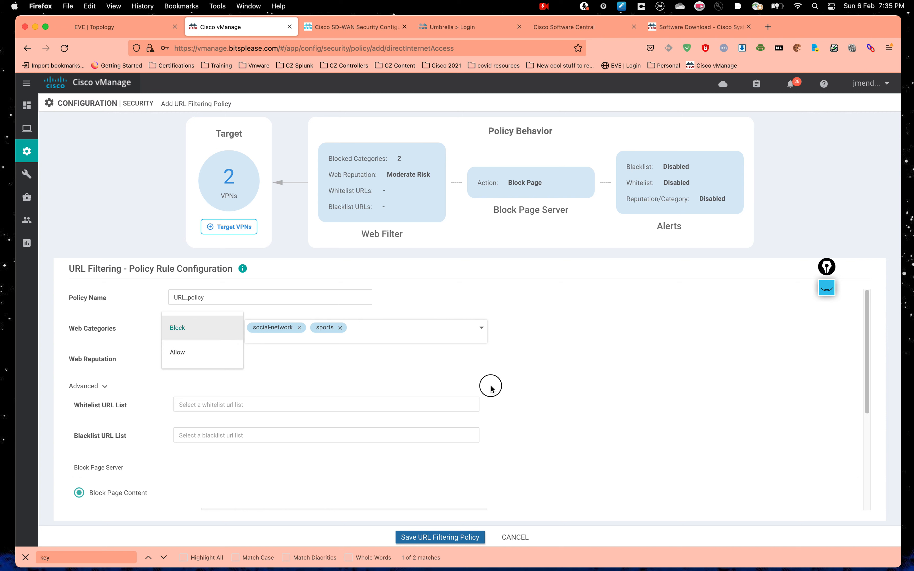
pyautogui.click(438, 387)
pyautogui.doubleClick(98, 437)
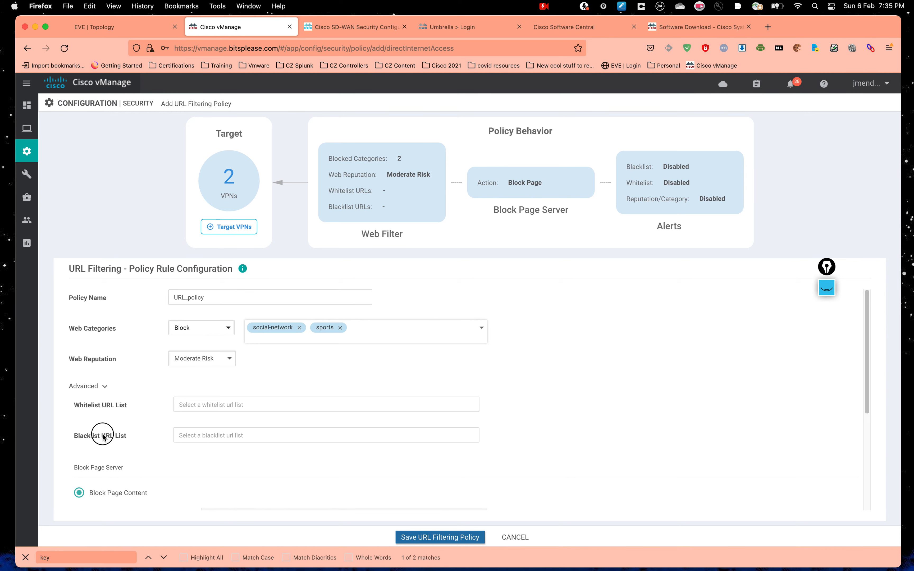
pyautogui.click(197, 440)
pyautogui.click(672, 397)
pyautogui.scroll(-2, 671, 402)
pyautogui.scroll(-2, 671, 402)
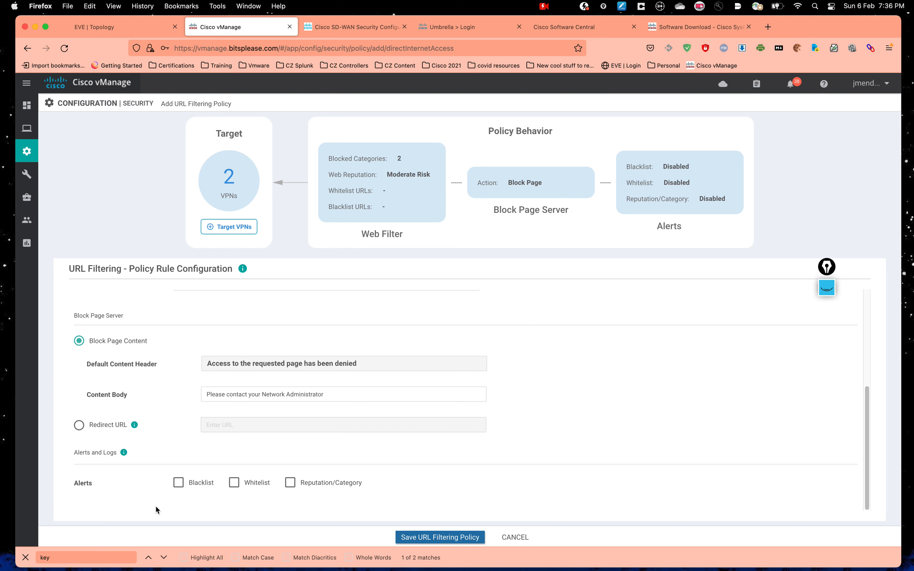
# Step: Enable Blacklist, Whitelist and Reputation/Category alerts and save URL_policy
pyautogui.click(177, 488)
pyautogui.click(242, 490)
pyautogui.click(291, 485)
pyautogui.moveTo(95, 485); pyautogui.dragTo(65, 483)
pyautogui.click(149, 496)
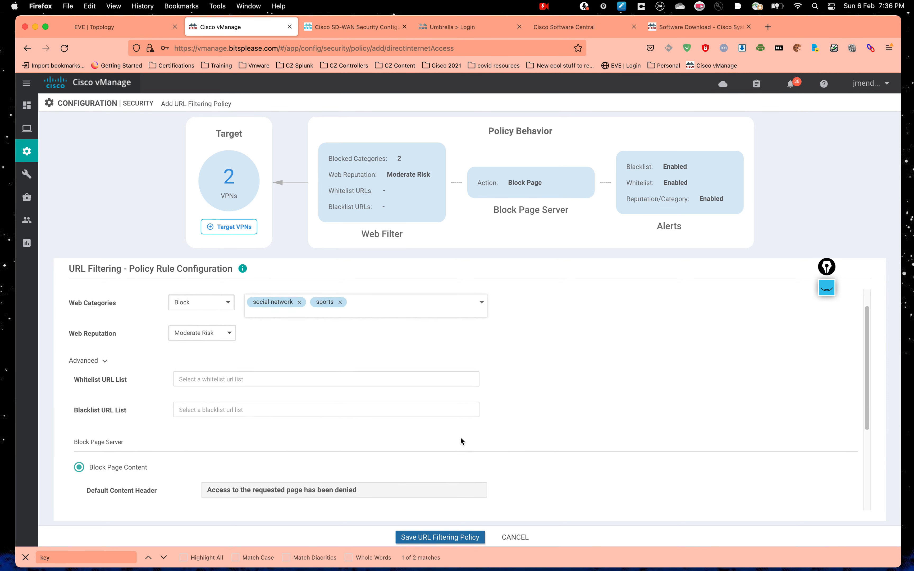
pyautogui.scroll(5, 460, 438)
pyautogui.scroll(-5, 471, 457)
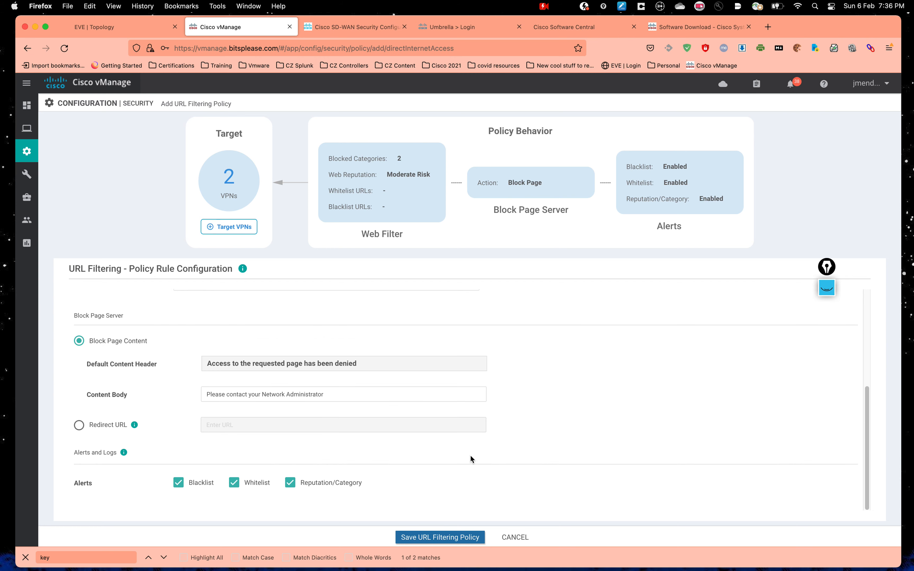
pyautogui.click(458, 538)
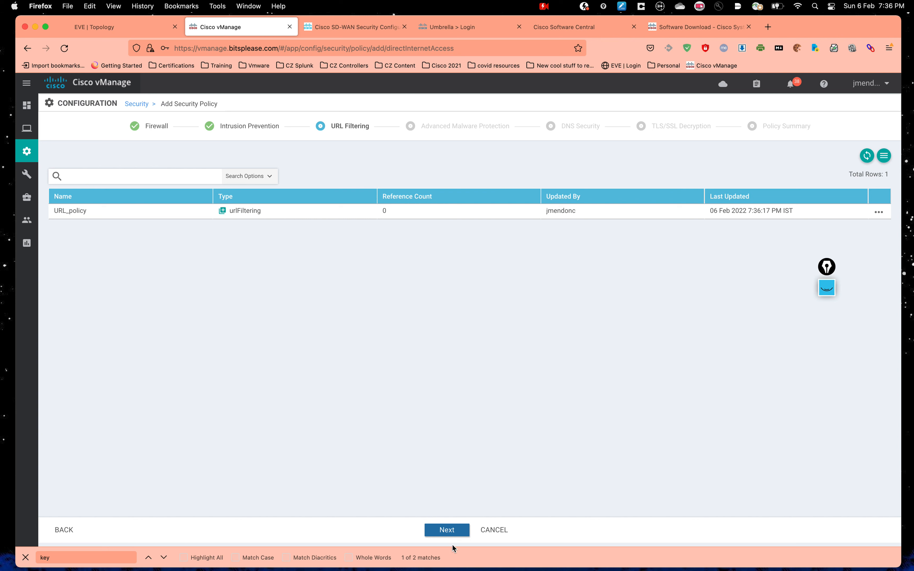
# Step: Skip Advanced Malware Protection, DNS Security and TLS/SSL Decryption to reach Policy Summary
pyautogui.click(449, 534)
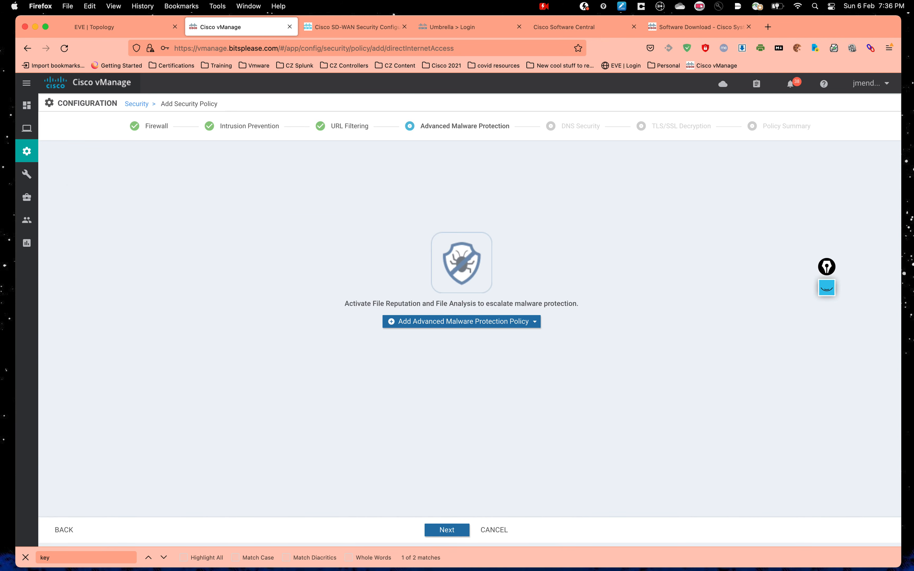
pyautogui.click(448, 530)
pyautogui.click(448, 529)
pyautogui.click(447, 532)
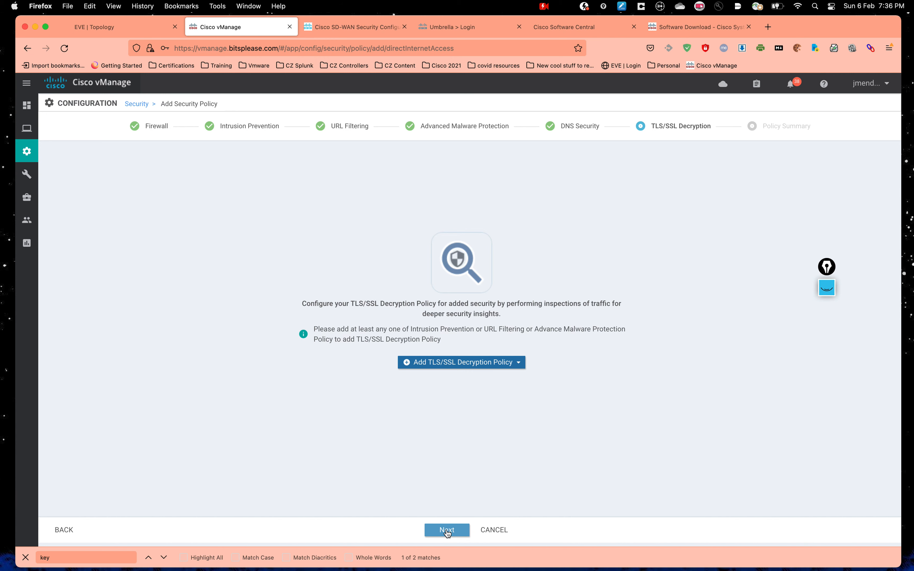
pyautogui.click(446, 530)
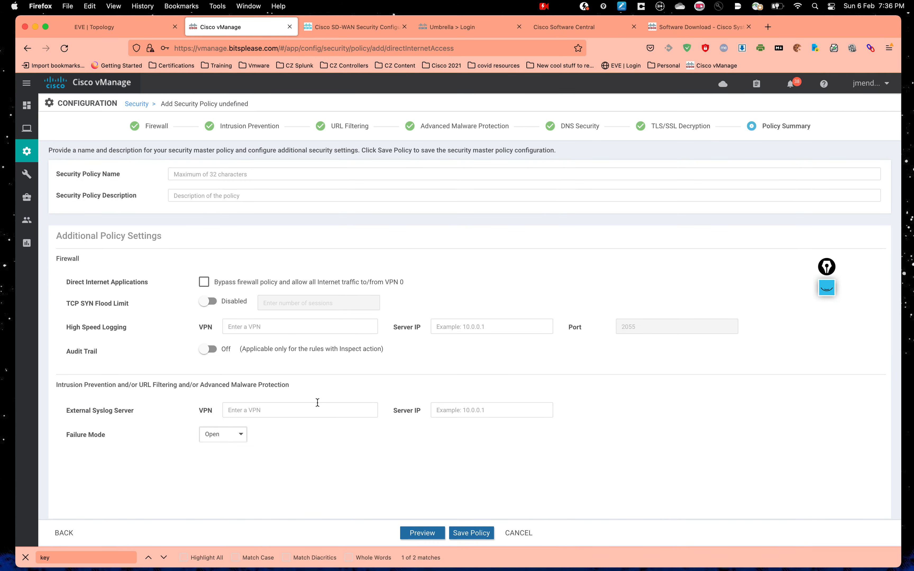
# Step: Enter Security-BR3 as the security policy name and copy it into the description
pyautogui.click(218, 172)
pyautogui.write('Securit')
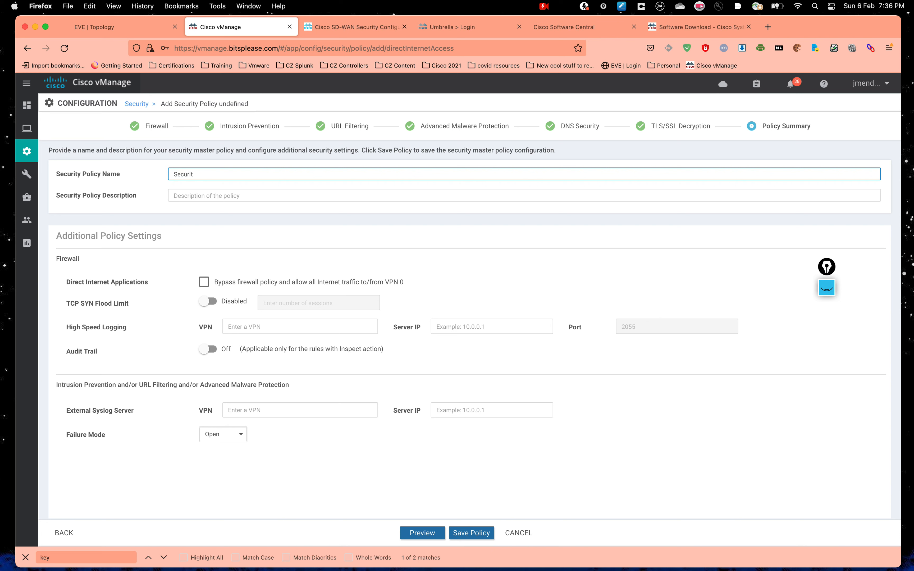
pyautogui.press('BackSpace')
pyautogui.press('BackSpace')
pyautogui.write('ity-BR3')
pyautogui.moveTo(236, 177); pyautogui.dragTo(119, 166)
pyautogui.press('super+c')
pyautogui.click(208, 196)
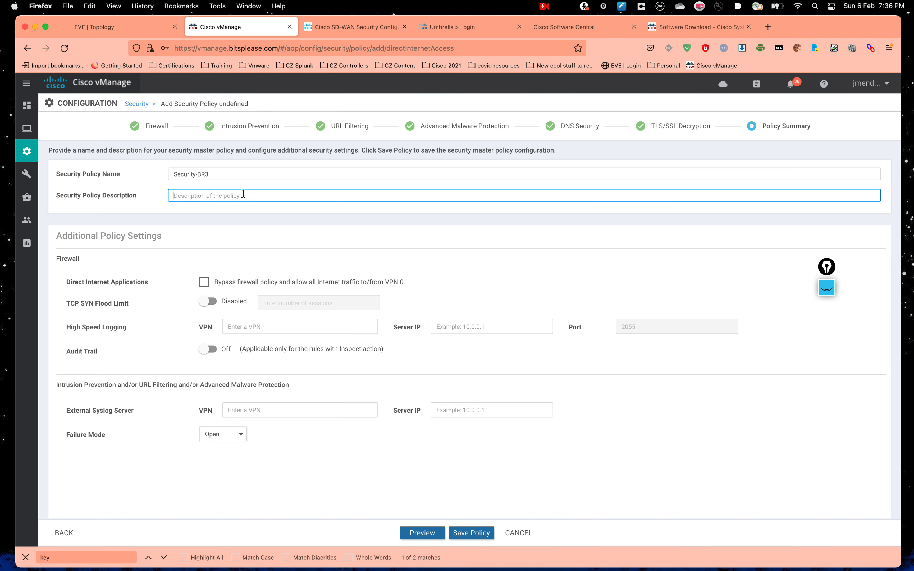
pyautogui.press('super+v')
pyautogui.click(248, 229)
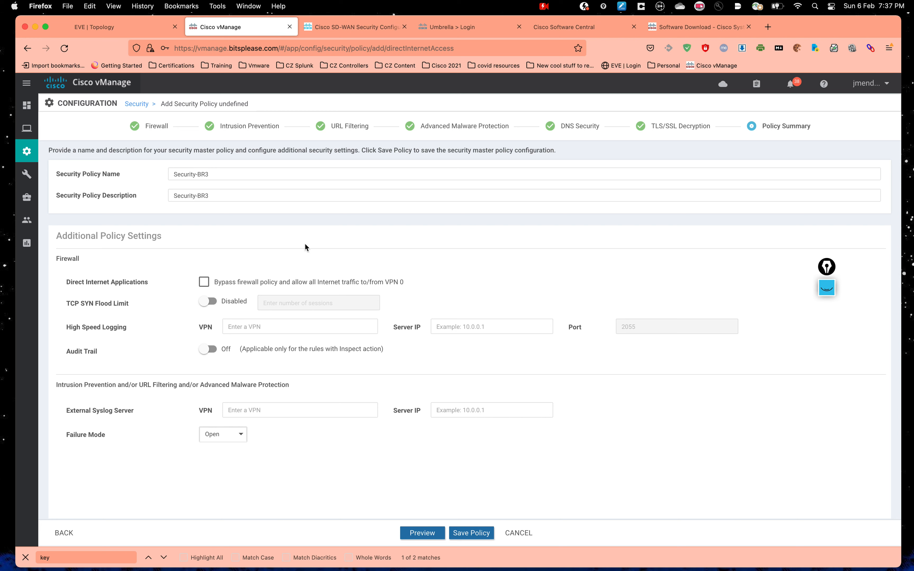
# Step: Preview the Security-BR3 config, reviewing its zone-pair, URL filtering and blocked web category sections
pyautogui.click(422, 532)
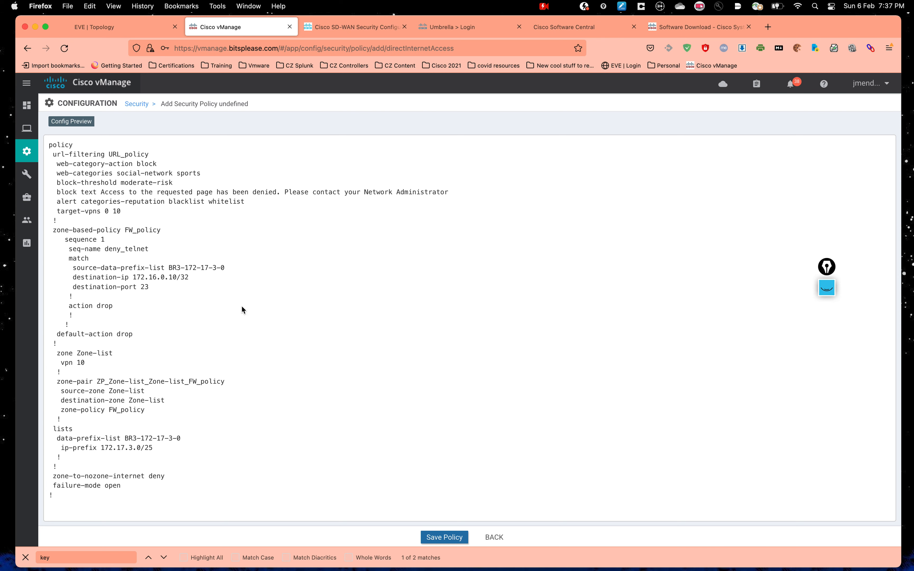
pyautogui.moveTo(58, 382); pyautogui.dragTo(161, 470)
pyautogui.click(139, 318)
pyautogui.moveTo(61, 173); pyautogui.dragTo(250, 203)
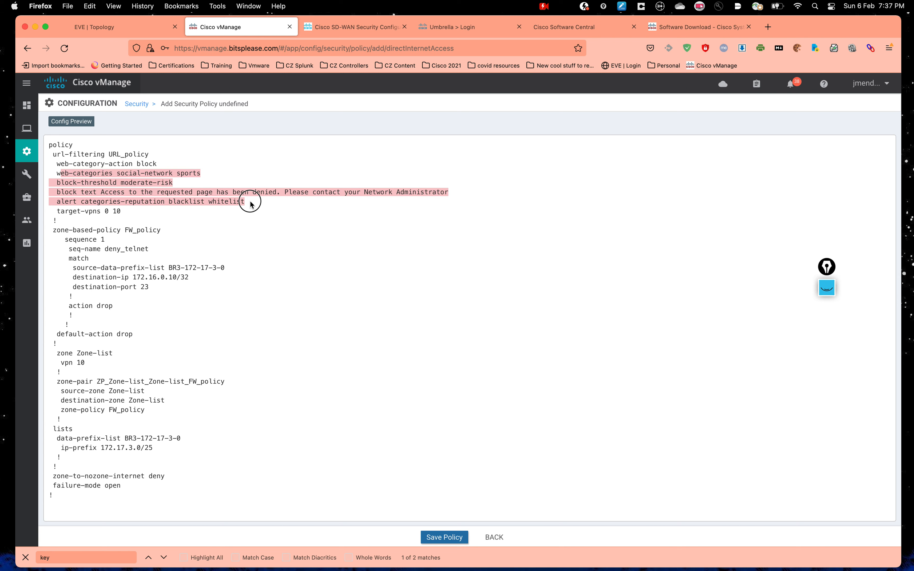
pyautogui.click(197, 178)
pyautogui.moveTo(124, 174); pyautogui.dragTo(259, 175)
pyautogui.click(281, 202)
pyautogui.moveTo(61, 163); pyautogui.dragTo(249, 479)
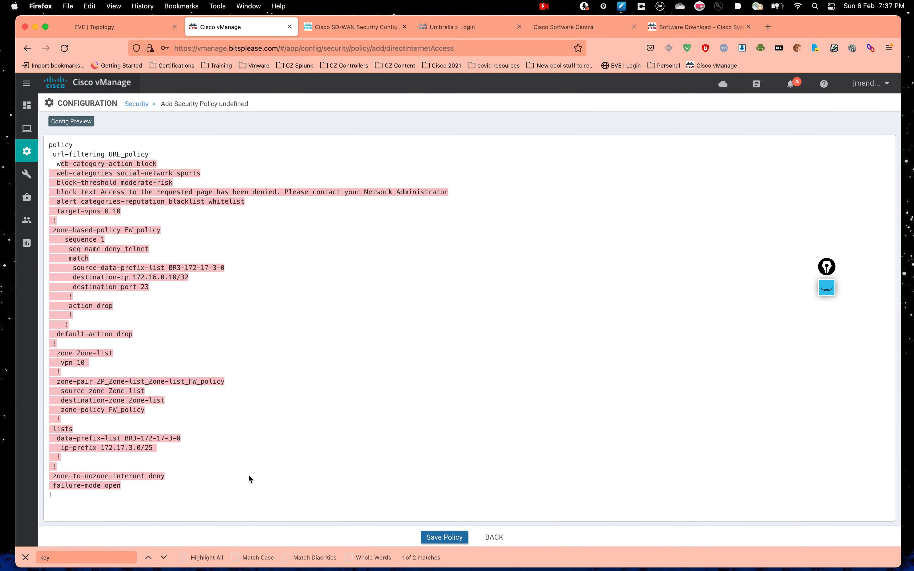
pyautogui.click(372, 346)
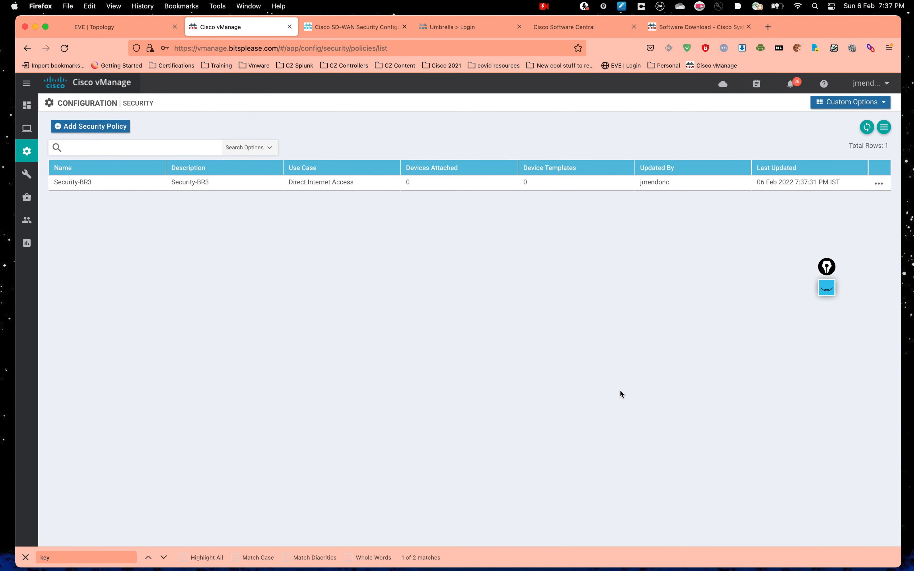
# Step: Switch Firefox to the Cisco SD-WAN Security Configuration Guide tab
pyautogui.click(325, 27)
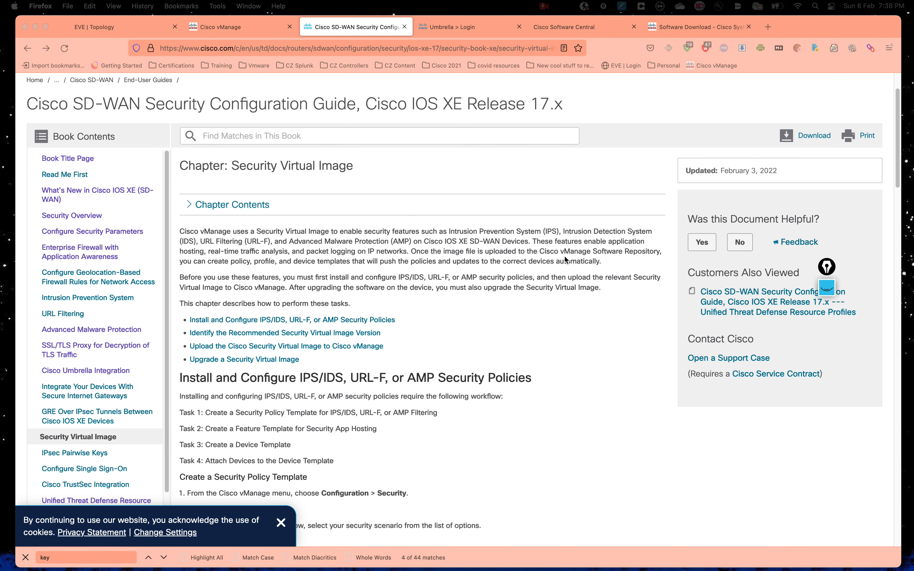
# Step: Read the Security Virtual Image chapter of the SD-WAN security guide
pyautogui.click(535, 214)
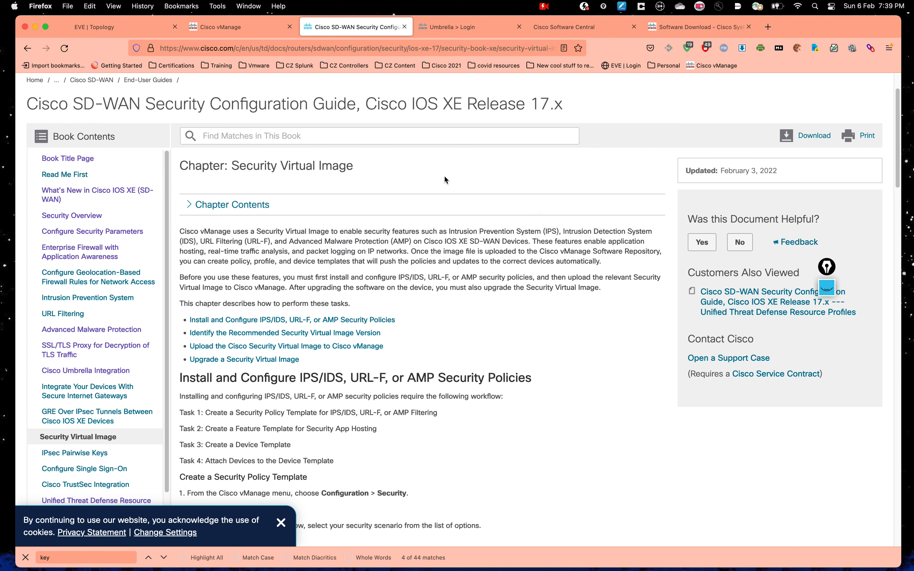
pyautogui.moveTo(231, 166); pyautogui.dragTo(357, 166)
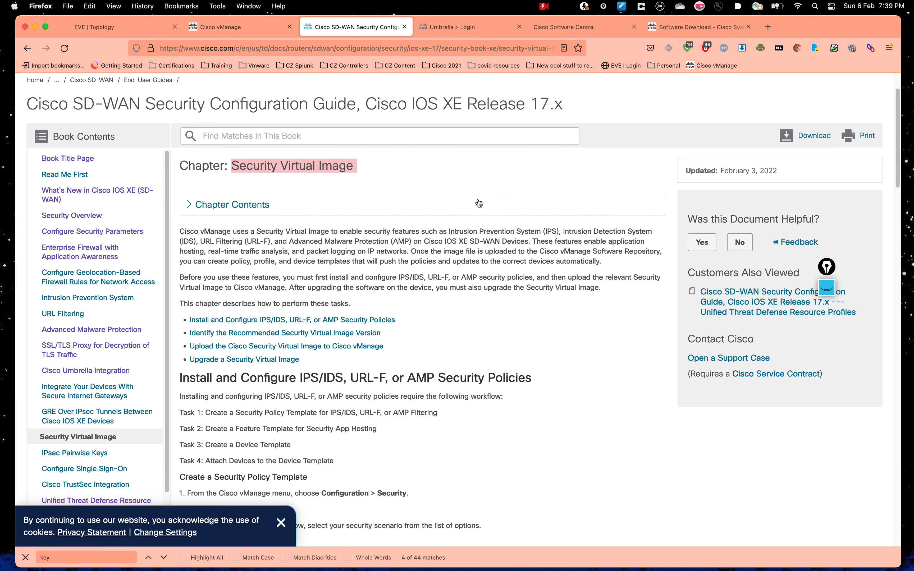
pyautogui.scroll(-5, 478, 202)
pyautogui.scroll(10, 477, 199)
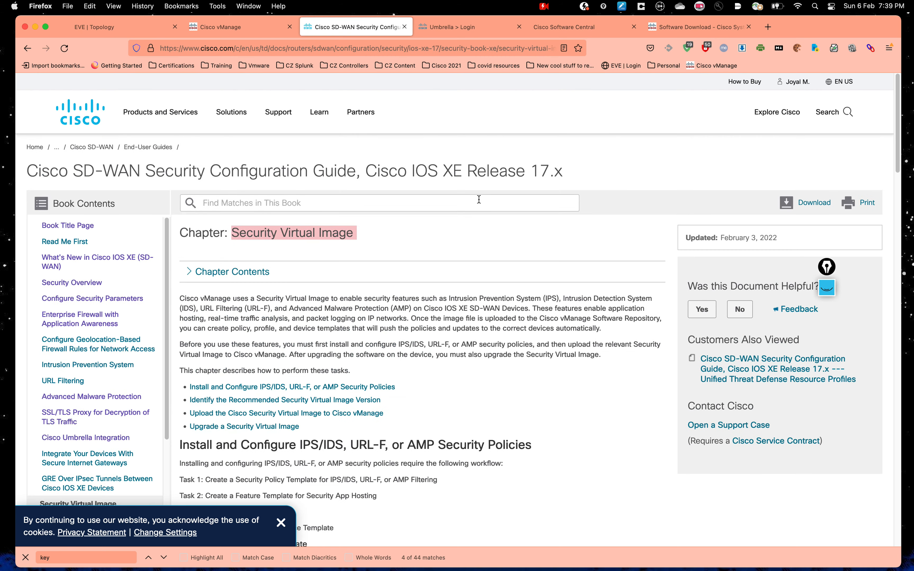
pyautogui.click(452, 242)
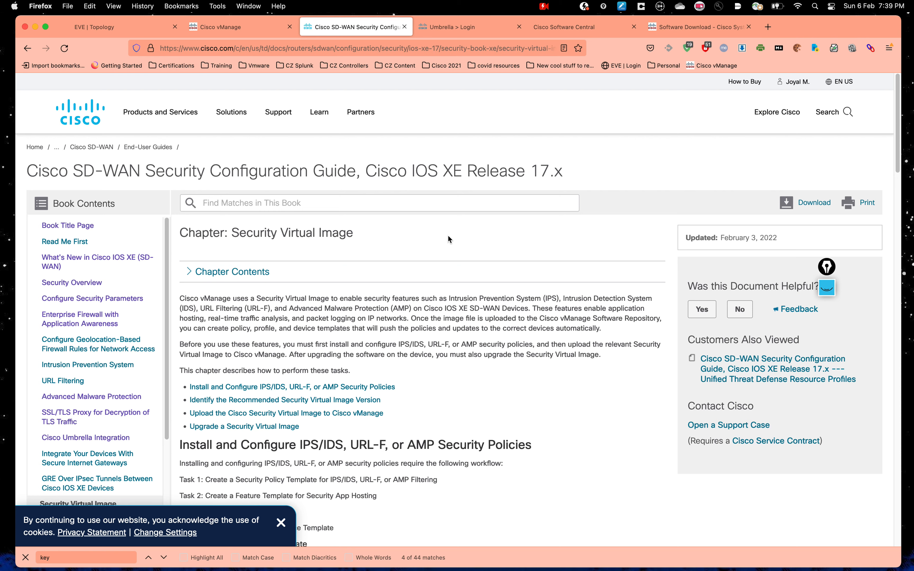
# Step: Expand the chapter's contents and bring up the UTD Snort IPS Engine 17.3.4a download page
pyautogui.scroll(-2, 448, 236)
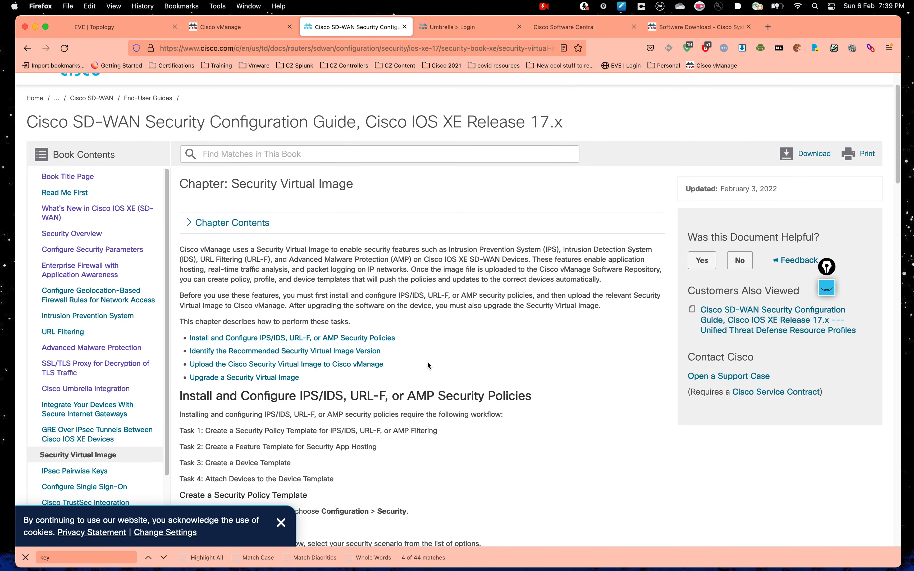
pyautogui.click(510, 220)
pyautogui.click(686, 33)
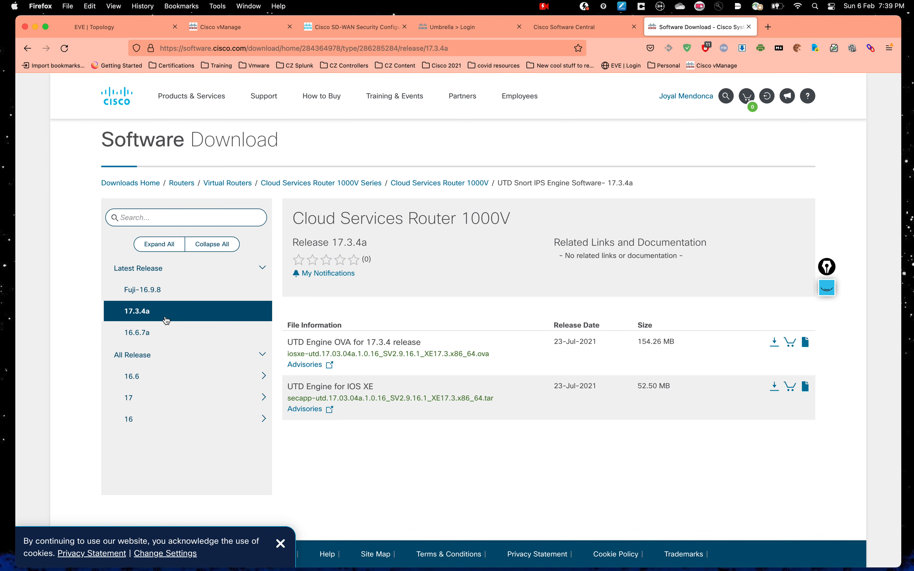
# Step: Browse CSR 1000V IOS XE Software releases to Amsterdam-17.3.4a(MD), then return to the software type list
pyautogui.click(429, 185)
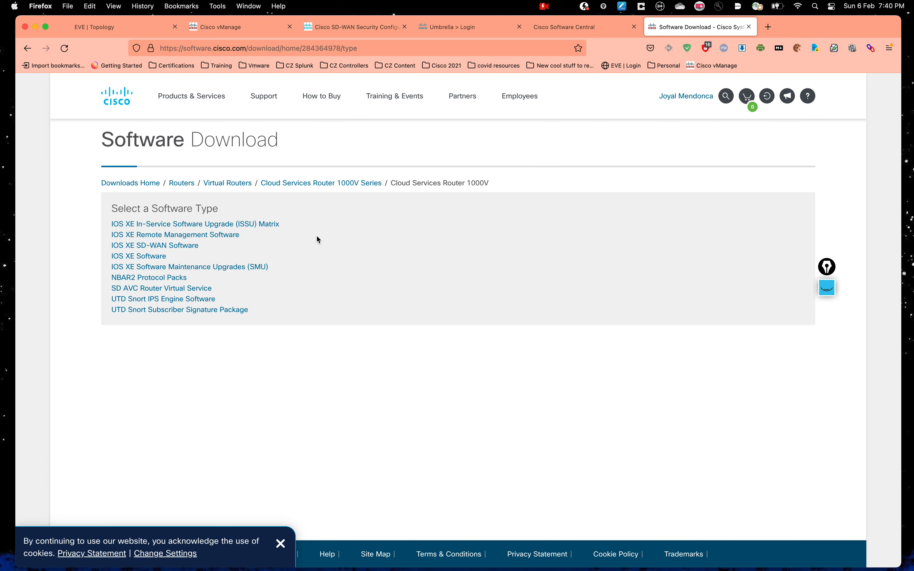
pyautogui.click(144, 257)
pyautogui.scroll(-2, 173, 400)
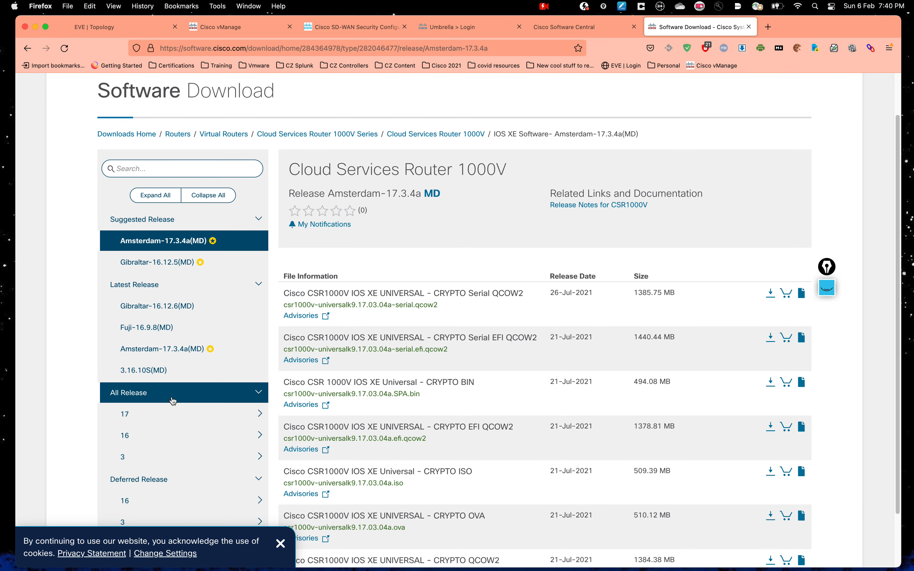
pyautogui.click(177, 414)
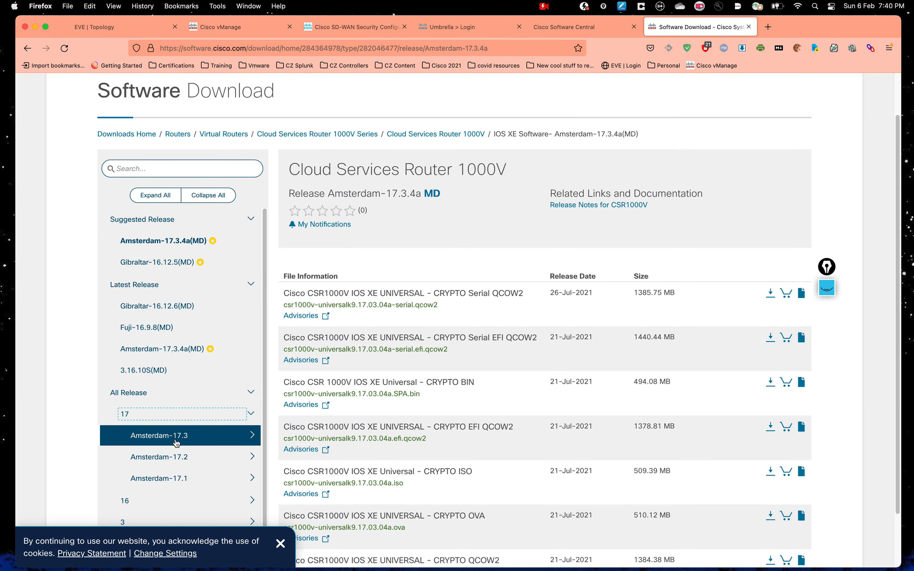
pyautogui.click(207, 436)
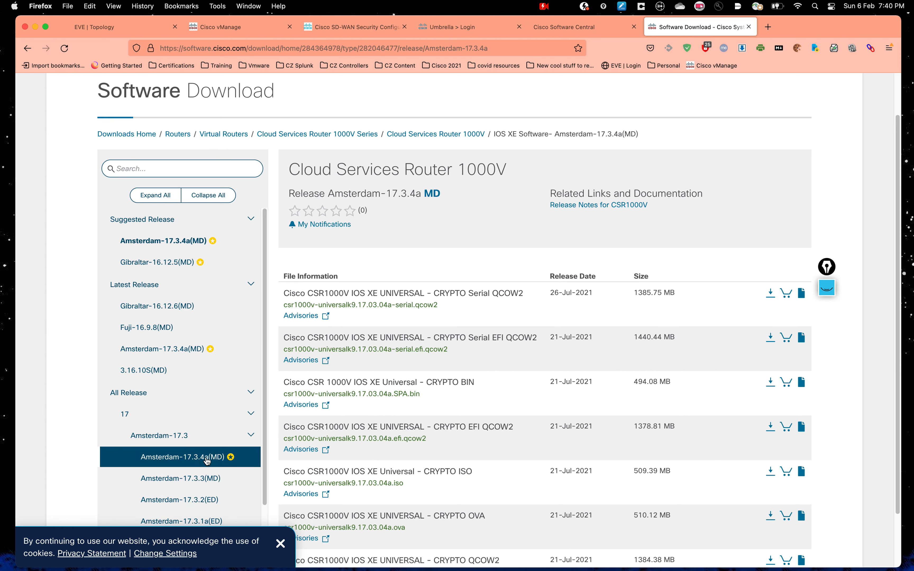
pyautogui.click(207, 458)
pyautogui.click(499, 193)
pyautogui.click(440, 134)
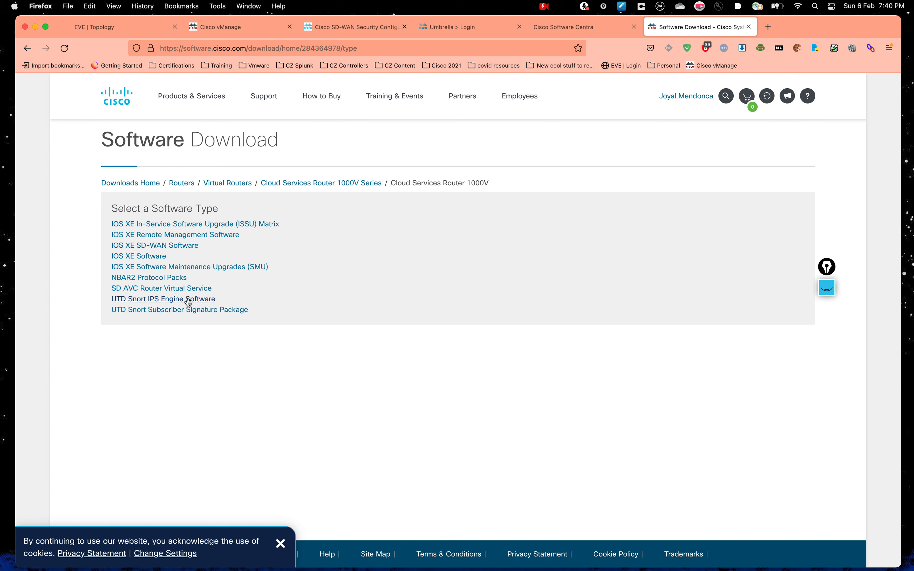
# Step: Show UTD Snort IPS Engine Software release 17.3.4a with its two UTD Engine files
pyautogui.click(171, 306)
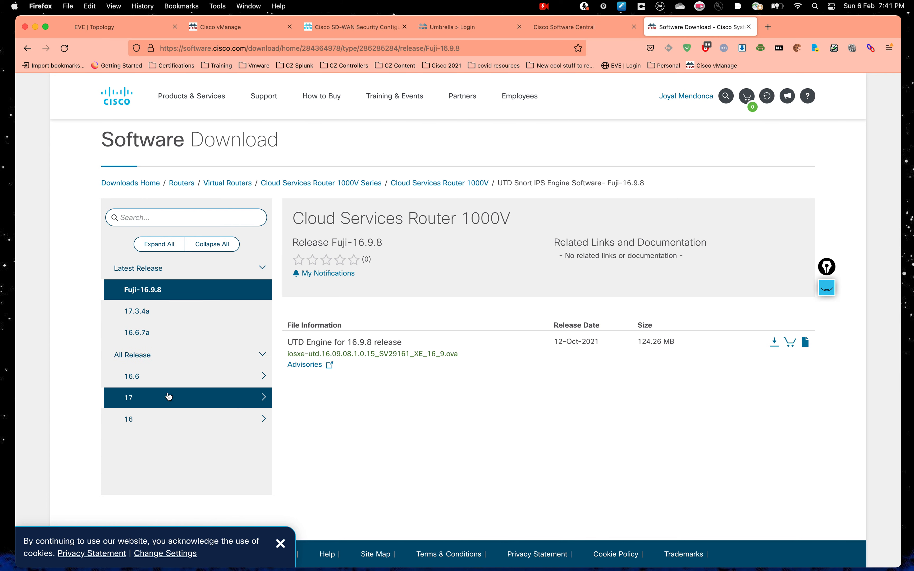
pyautogui.click(180, 312)
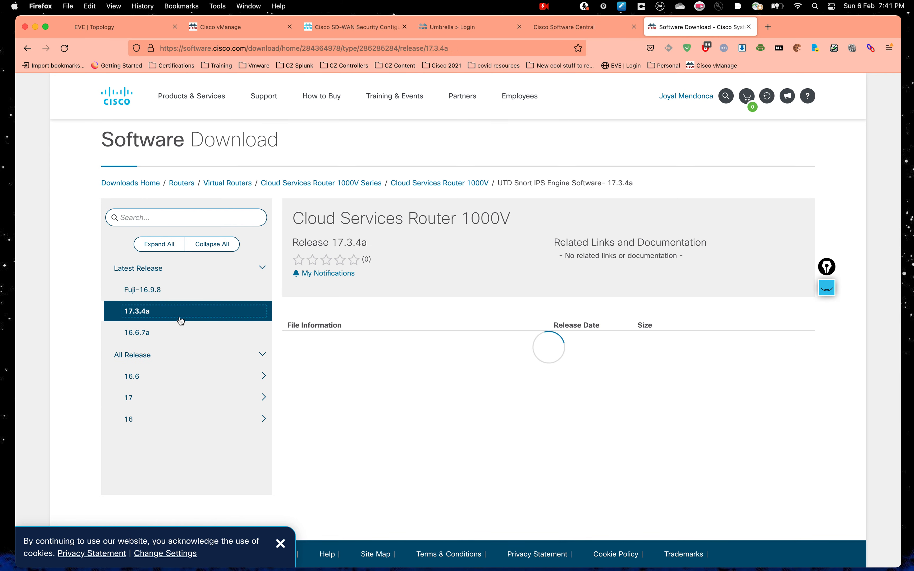
pyautogui.moveTo(291, 402)
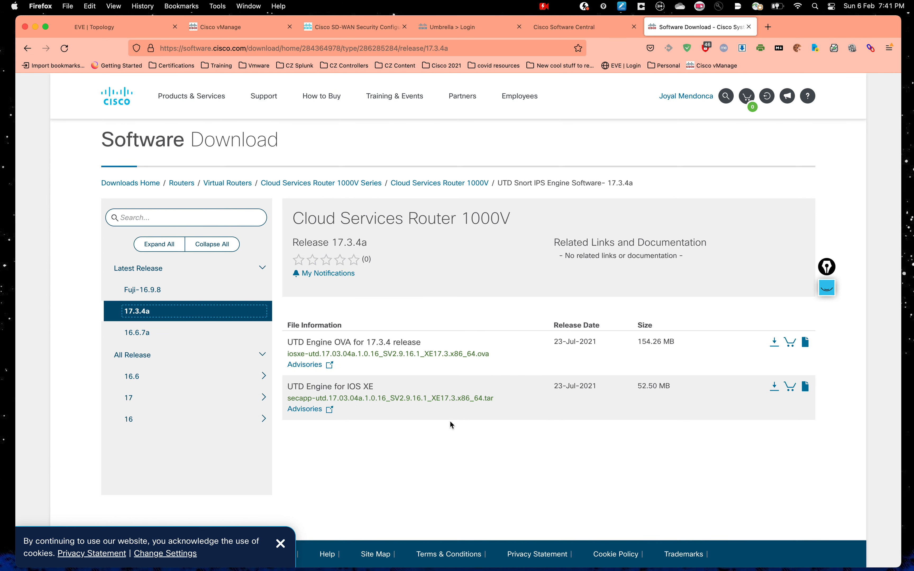
pyautogui.click(647, 387)
# Step: Go to the vManage Software Repository and list its Virtual Images
pyautogui.click(252, 34)
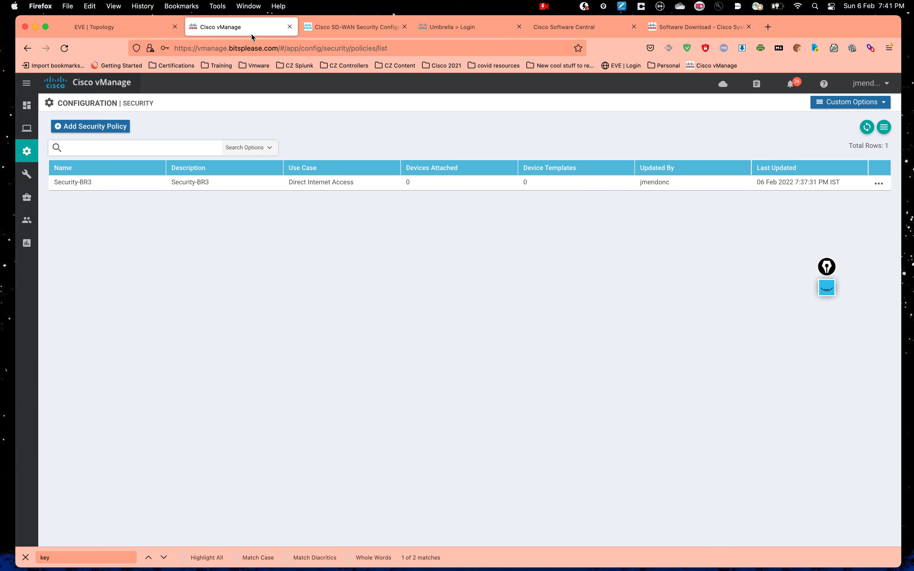
pyautogui.moveTo(24, 219)
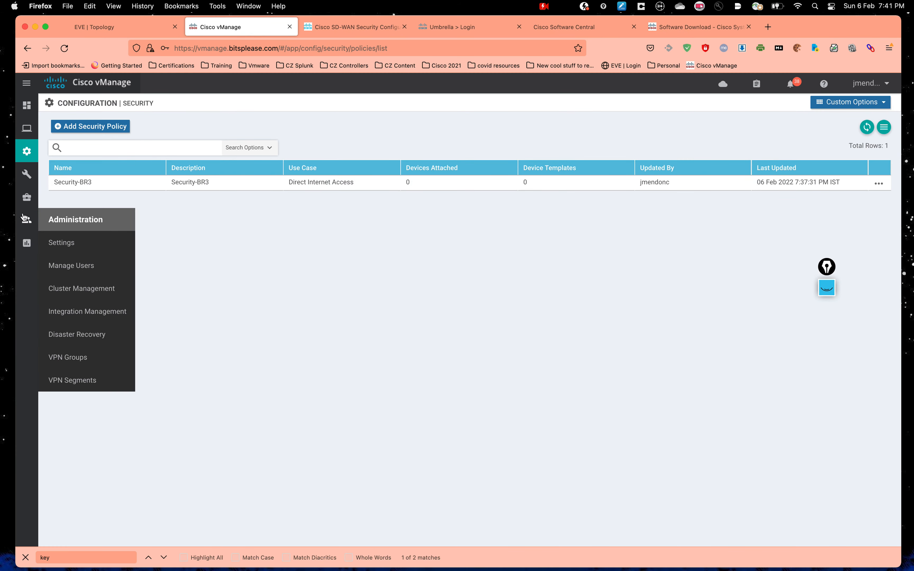
pyautogui.moveTo(26, 197)
pyautogui.click(74, 225)
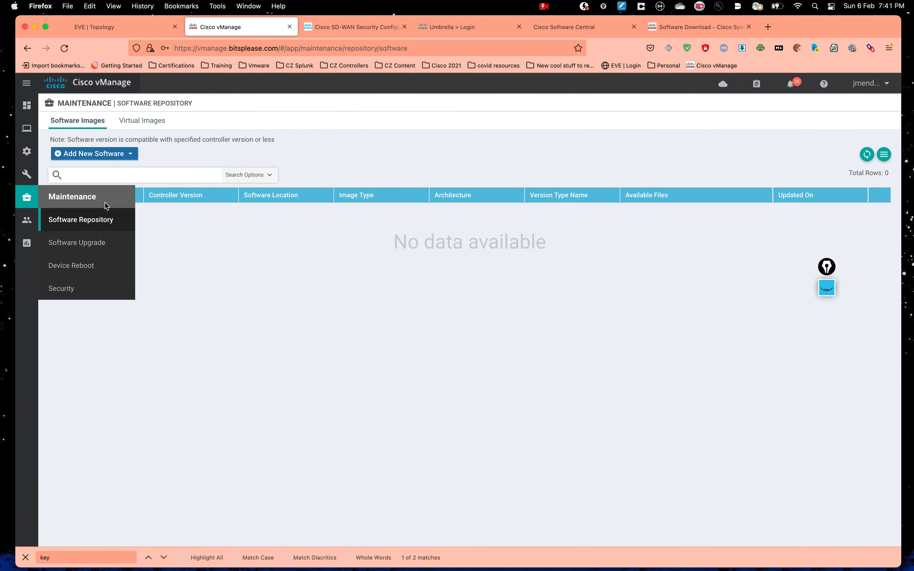
pyautogui.click(139, 121)
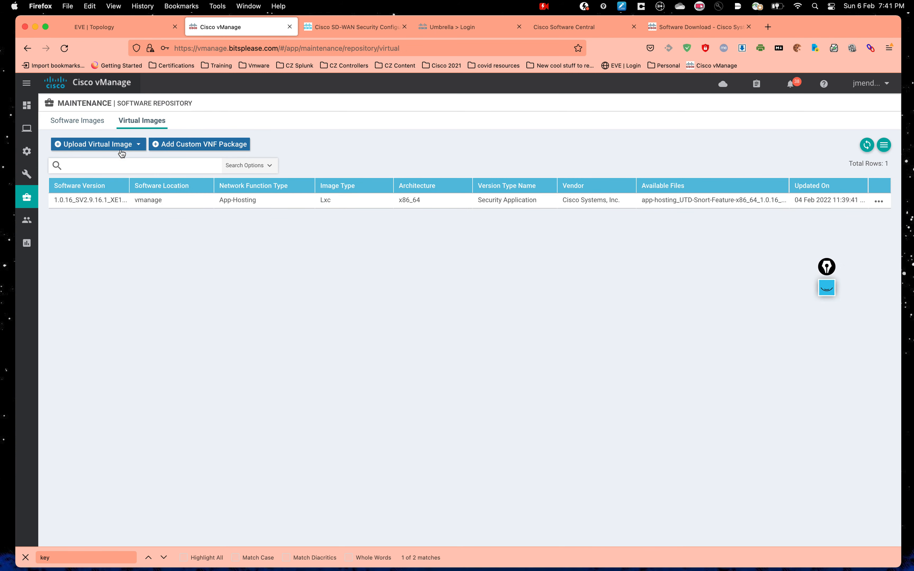
# Step: Check the upload destinations and the Upload Virtual Image dialog for vManage, closing it without uploading
pyautogui.click(122, 147)
pyautogui.click(106, 327)
pyautogui.click(103, 146)
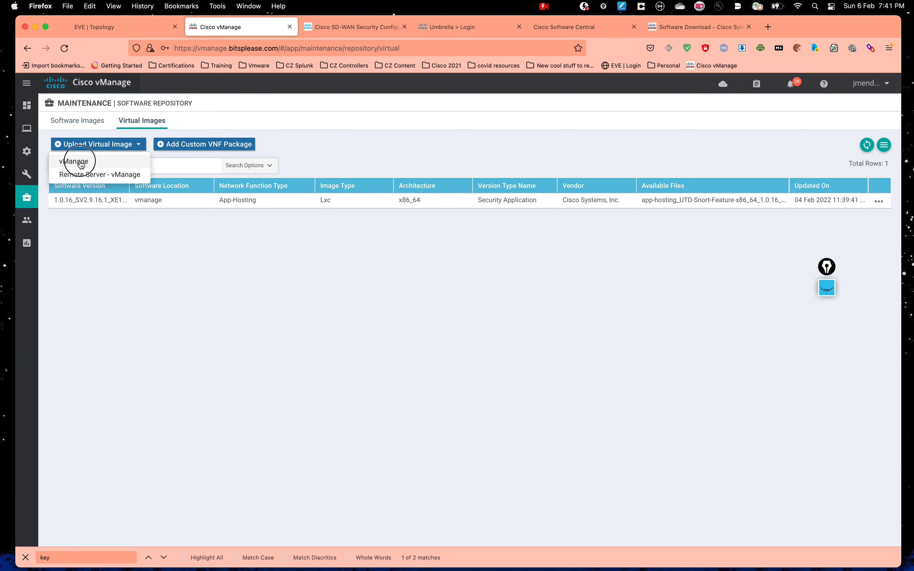
pyautogui.click(81, 161)
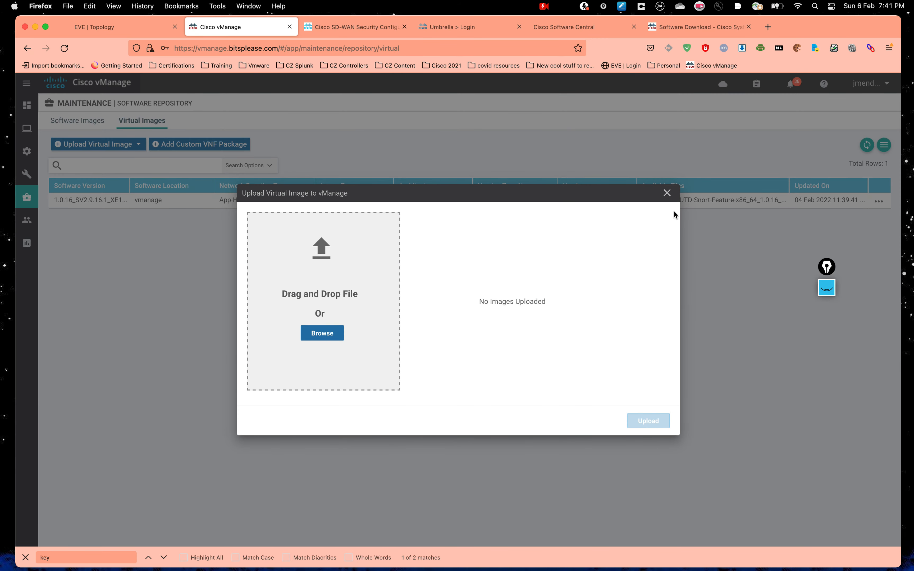
pyautogui.click(667, 192)
# Step: Inspect the existing App-Hosting Lxc image's version 1.0.16_SV2.9.16.1, type and file name
pyautogui.click(74, 201)
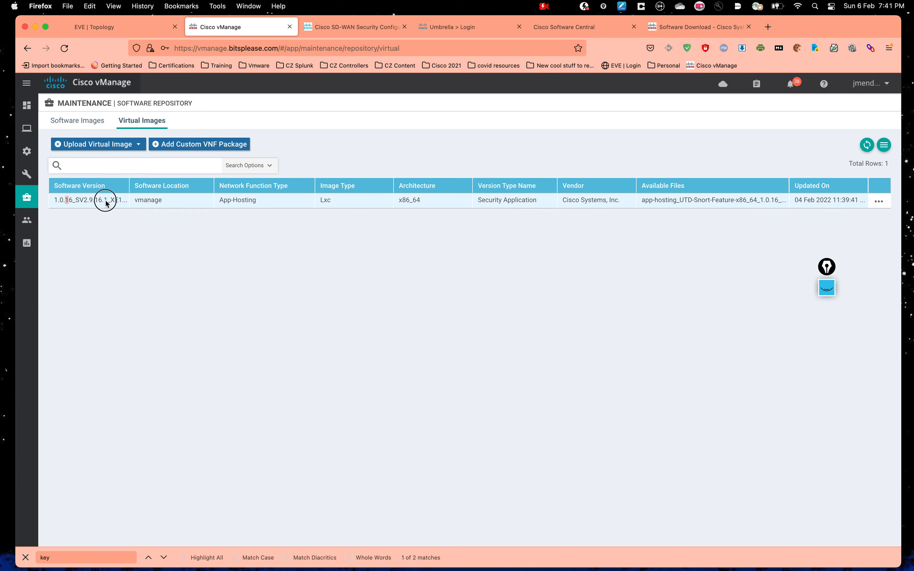
pyautogui.doubleClick(326, 200)
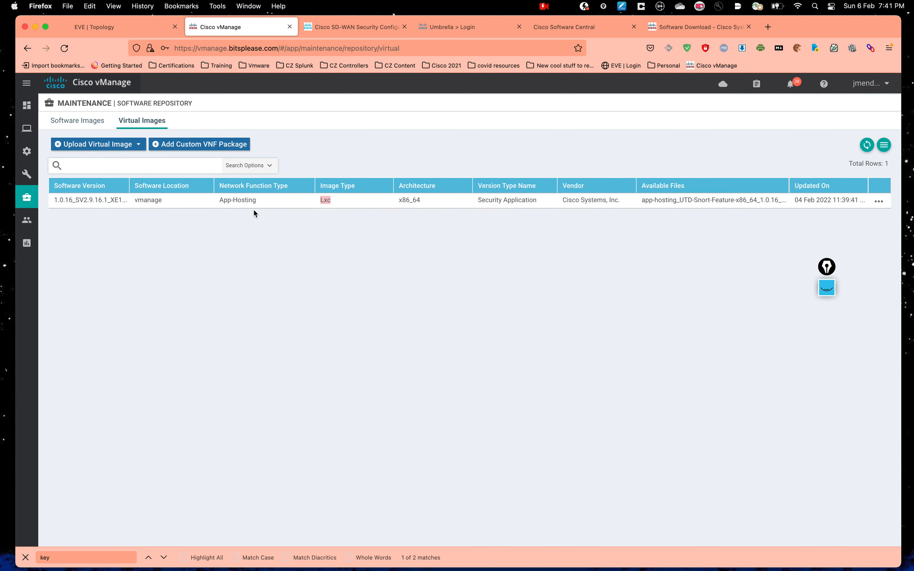
pyautogui.moveTo(249, 200); pyautogui.dragTo(200, 204)
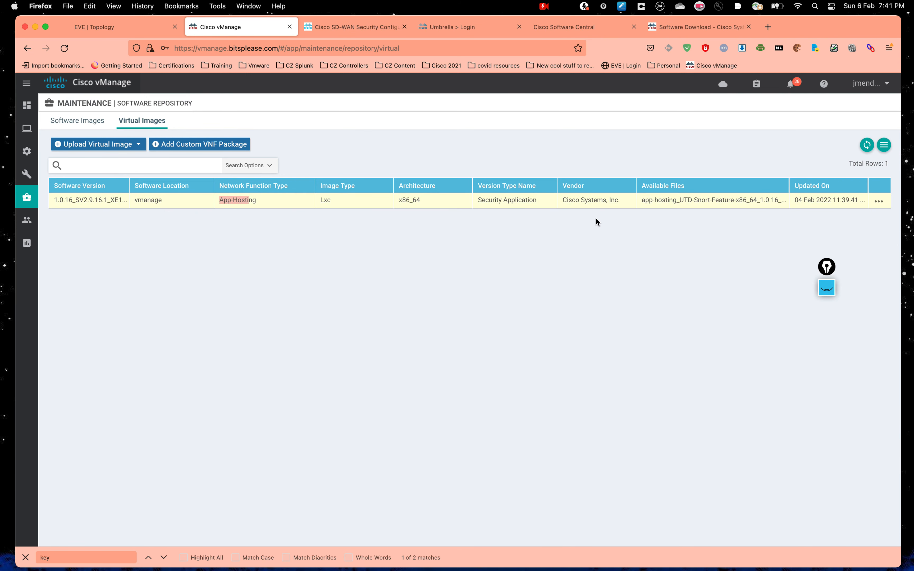
pyautogui.moveTo(620, 203); pyautogui.dragTo(679, 224)
pyautogui.click(758, 236)
pyautogui.click(679, 224)
pyautogui.moveTo(27, 196)
pyautogui.moveTo(18, 139)
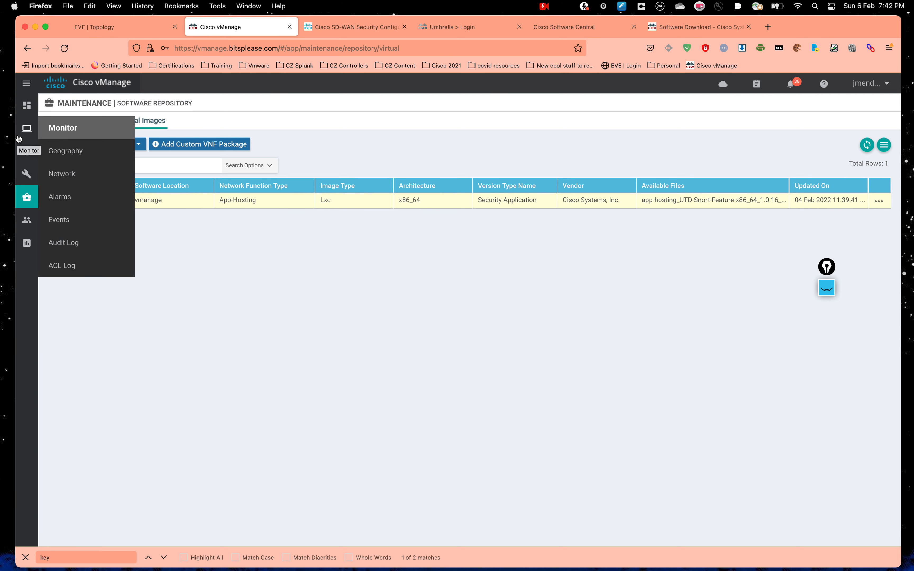
# Step: Open the BR3 CSR1000v device template for editing from Configuration > Templates
pyautogui.moveTo(23, 156)
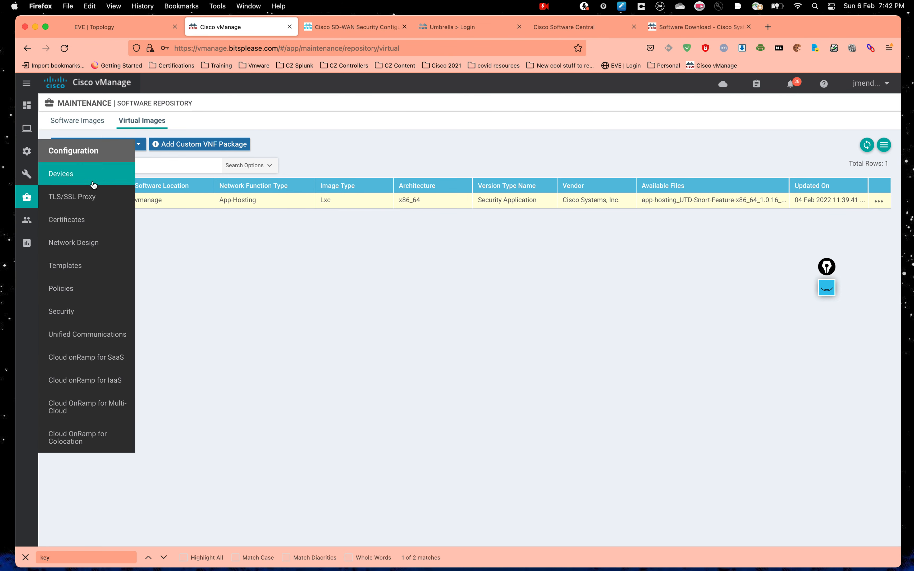
pyautogui.click(81, 267)
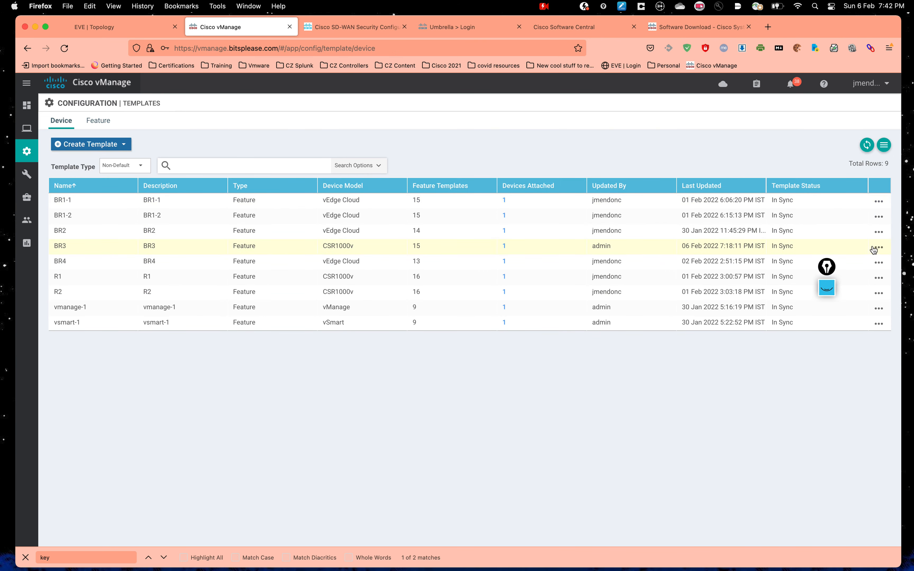
pyautogui.click(879, 247)
pyautogui.click(819, 267)
pyautogui.moveTo(826, 266); pyautogui.dragTo(835, 56)
pyautogui.hotkey('ctrl', 'Up')
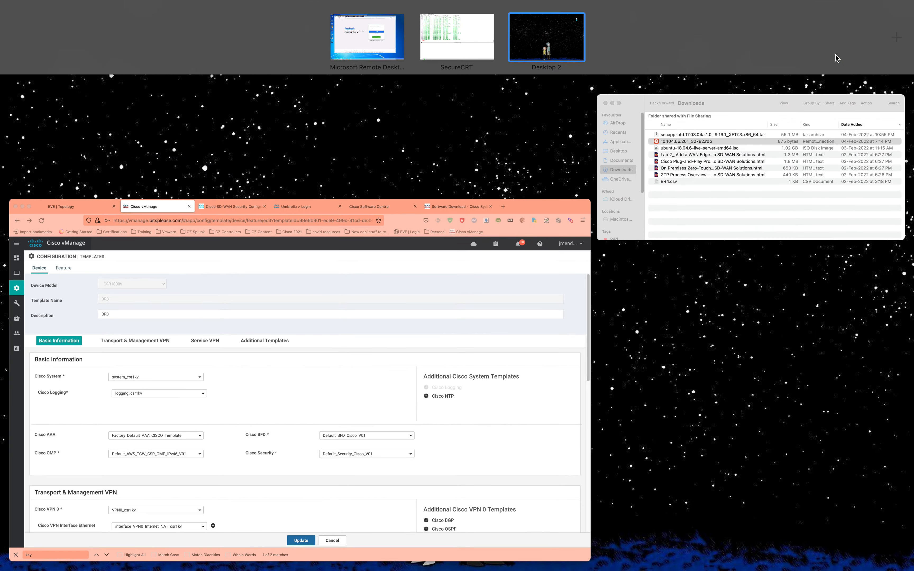
# Step: Log in to the BR3 console in SecureCRT and enter privileged mode with en
pyautogui.click(455, 34)
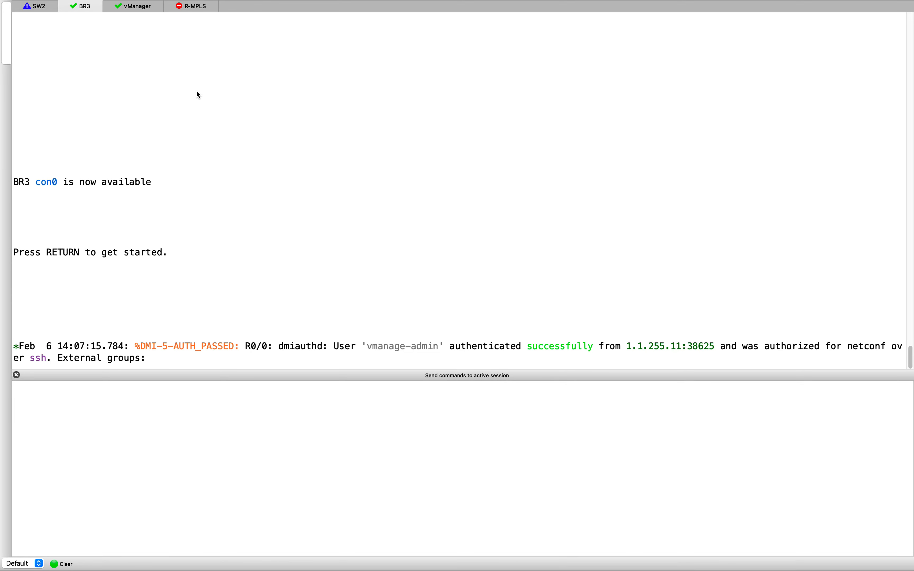
pyautogui.press('Return')
pyautogui.write('admin')
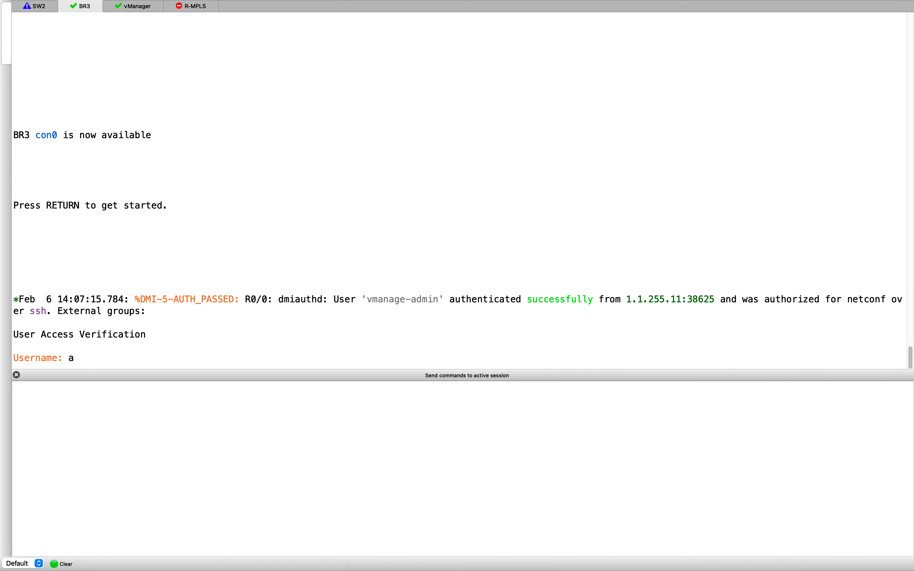
pyautogui.press('Return')
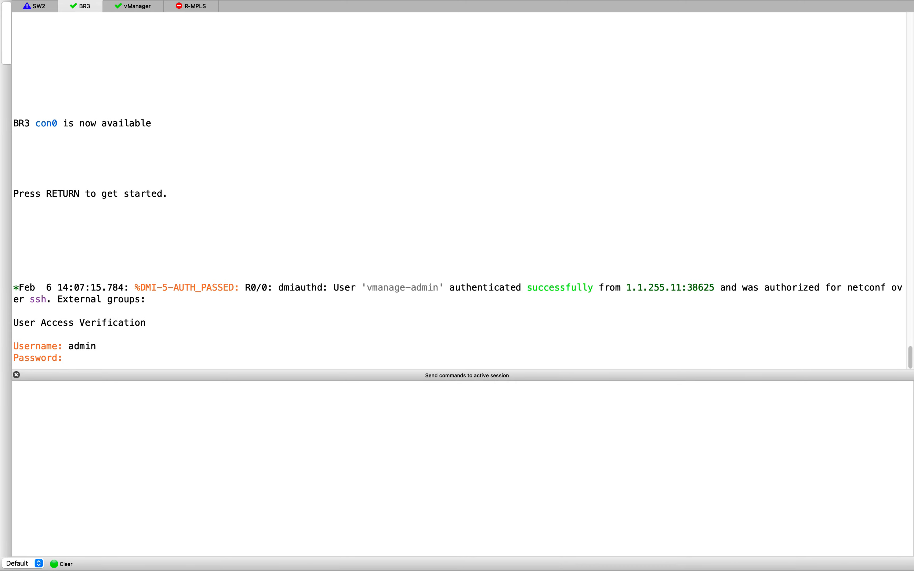
pyautogui.press('Return')
pyautogui.write('en')
pyautogui.press('Return')
pyautogui.press('Return')
pyautogui.press('Return')
pyautogui.press('Return')
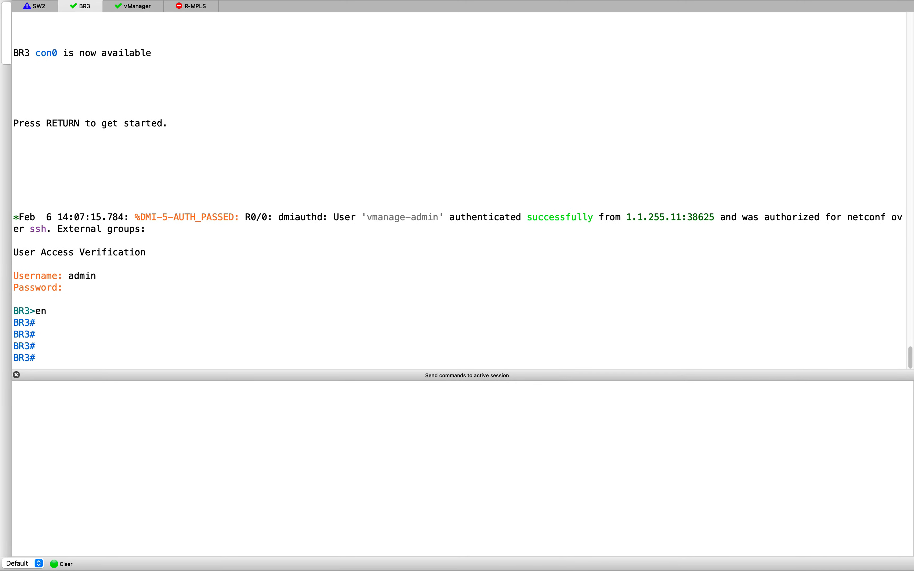
pyautogui.hotkey('ctrl', 'Up')
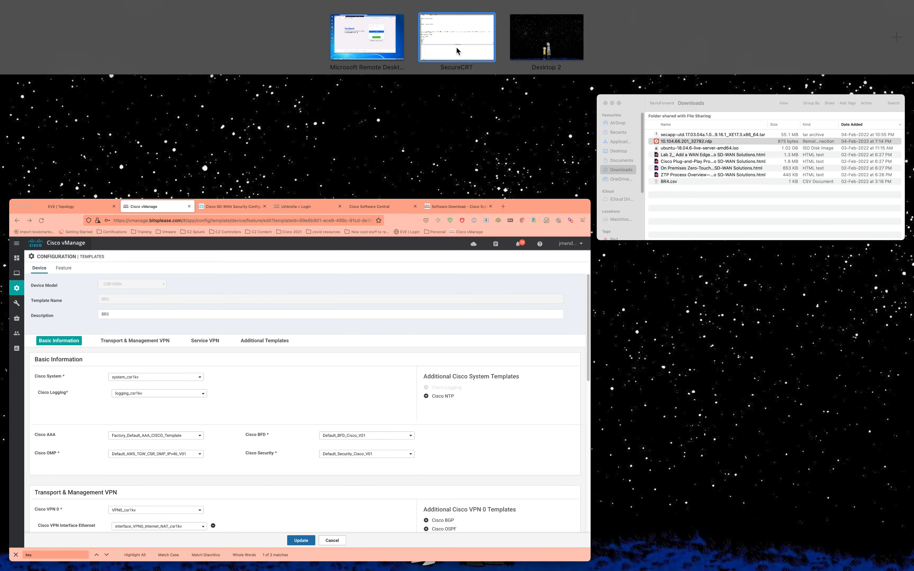
pyautogui.click(456, 48)
pyautogui.hotkey('ctrl', 'Up')
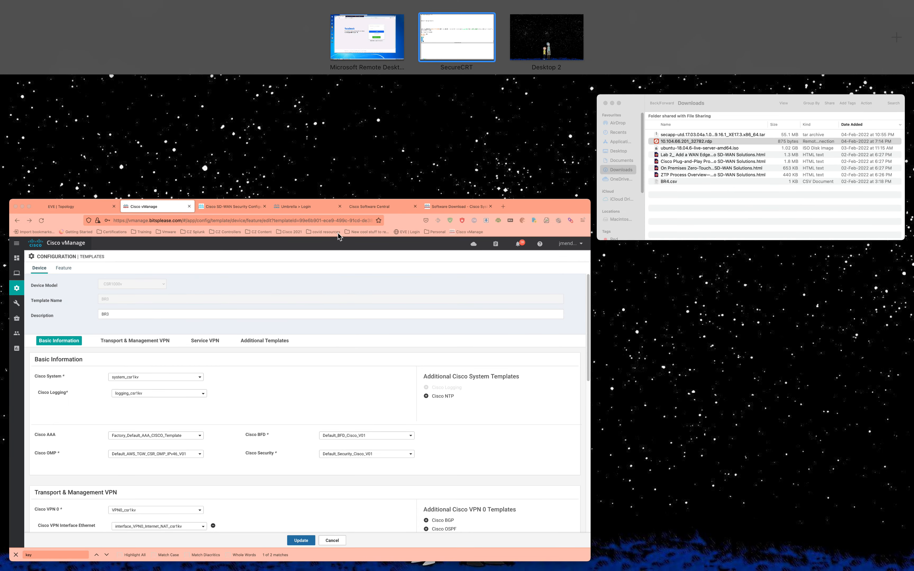
# Step: Attach Security-BR3 with container profile Factory_Default_UTD_Template to the BR3 template and update it
pyautogui.click(310, 294)
pyautogui.scroll(-8, 388, 299)
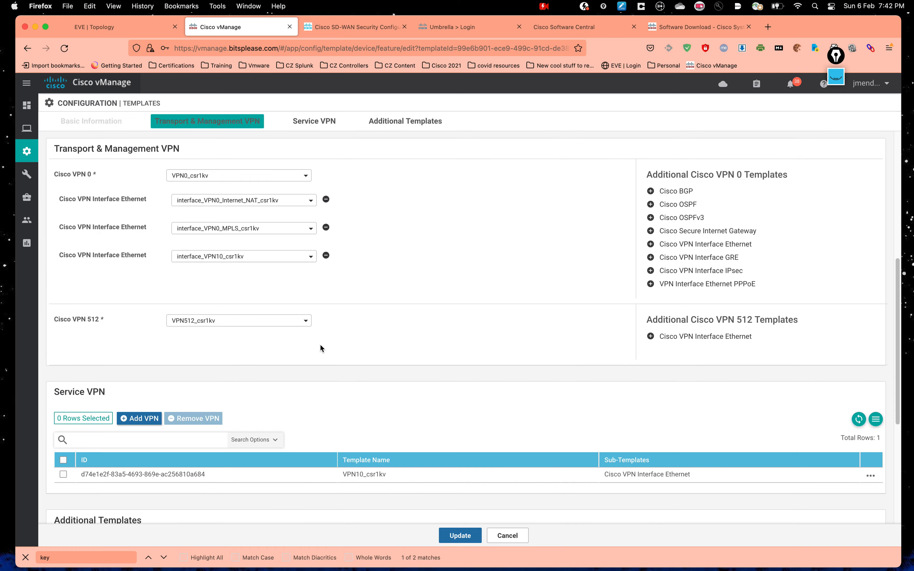
pyautogui.scroll(-6, 300, 334)
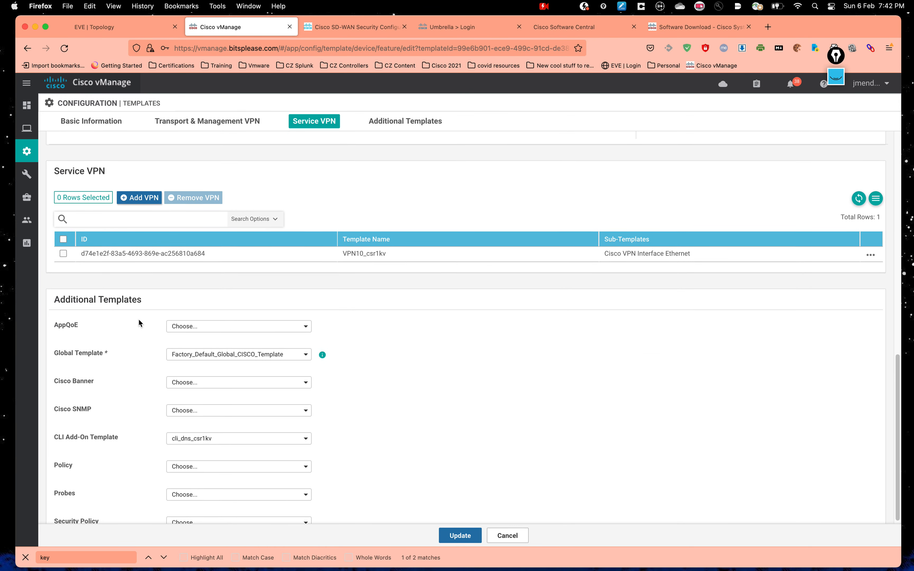
pyautogui.scroll(-1, 125, 332)
pyautogui.click(188, 483)
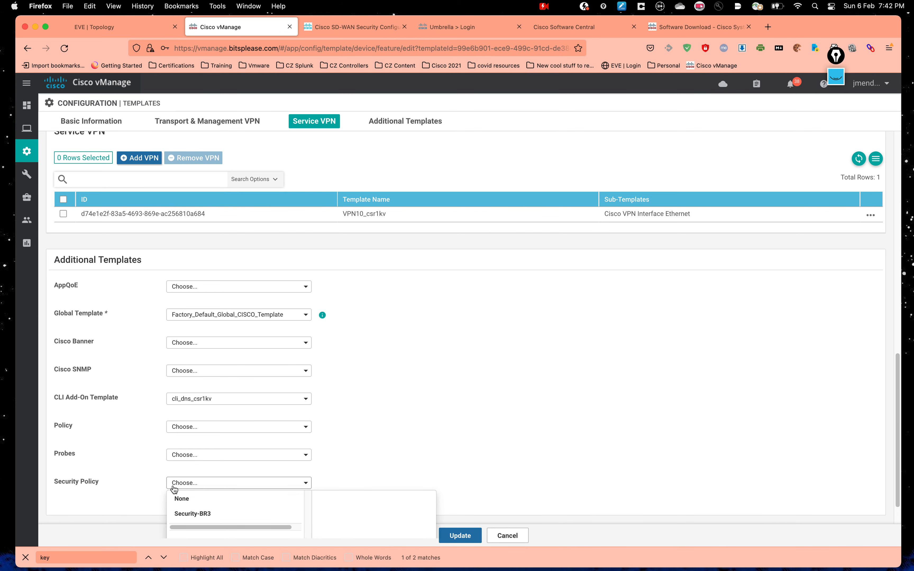
pyautogui.click(213, 514)
pyautogui.scroll(-1, 542, 408)
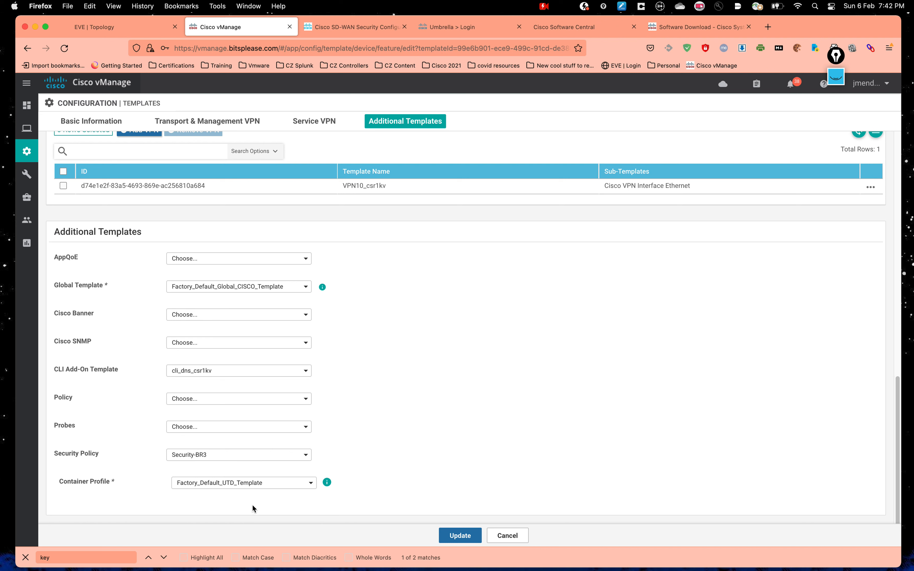
pyautogui.click(234, 488)
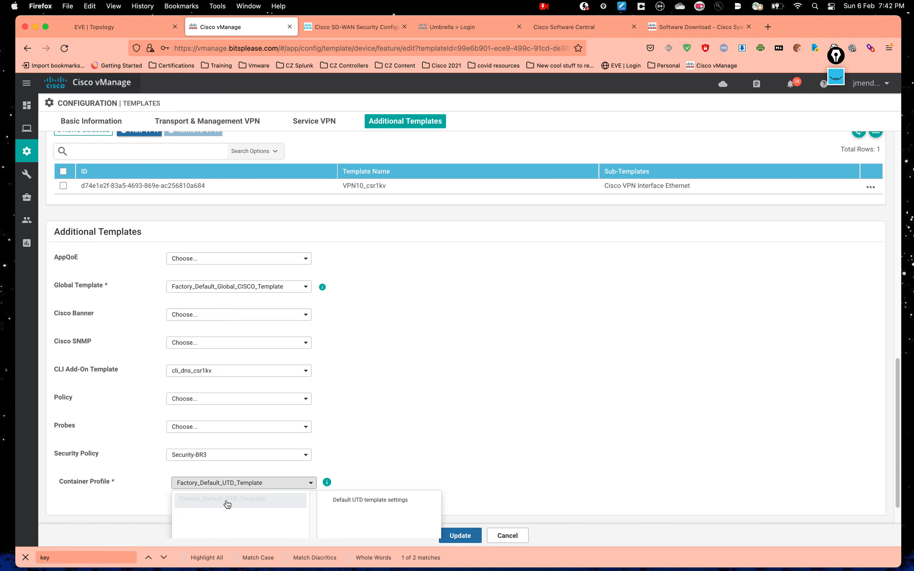
pyautogui.click(438, 441)
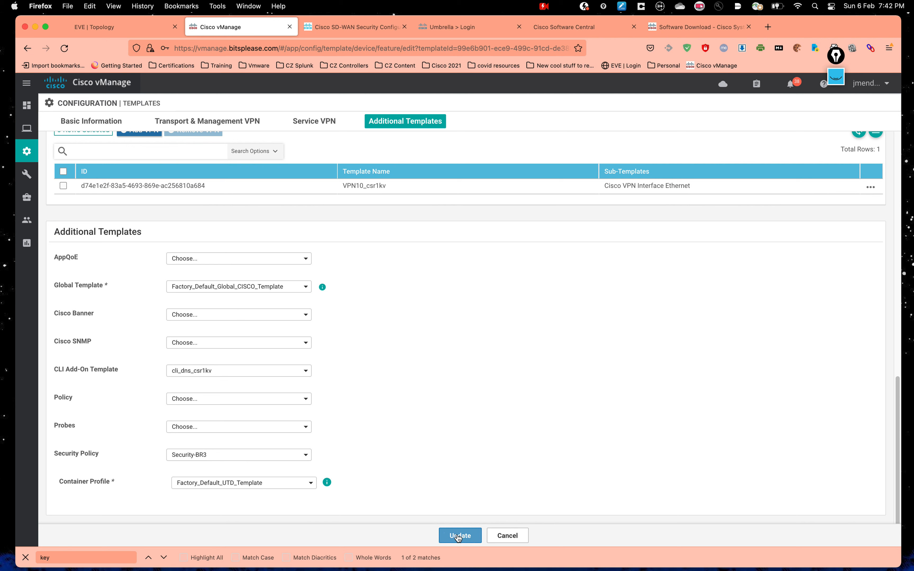
pyautogui.click(459, 536)
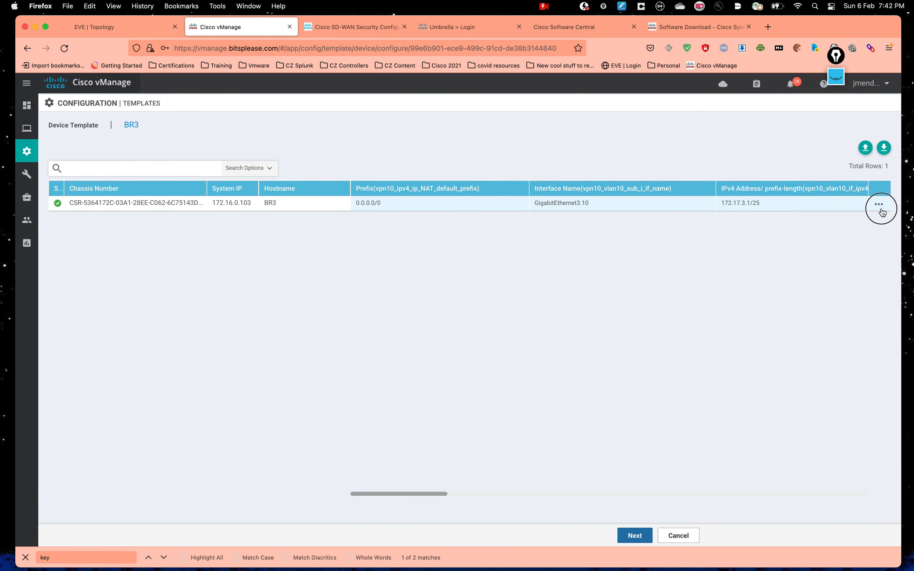
pyautogui.click(879, 205)
# Step: Apply BR3's device variable values and open the BR3 device's Config Diff
pyautogui.click(856, 228)
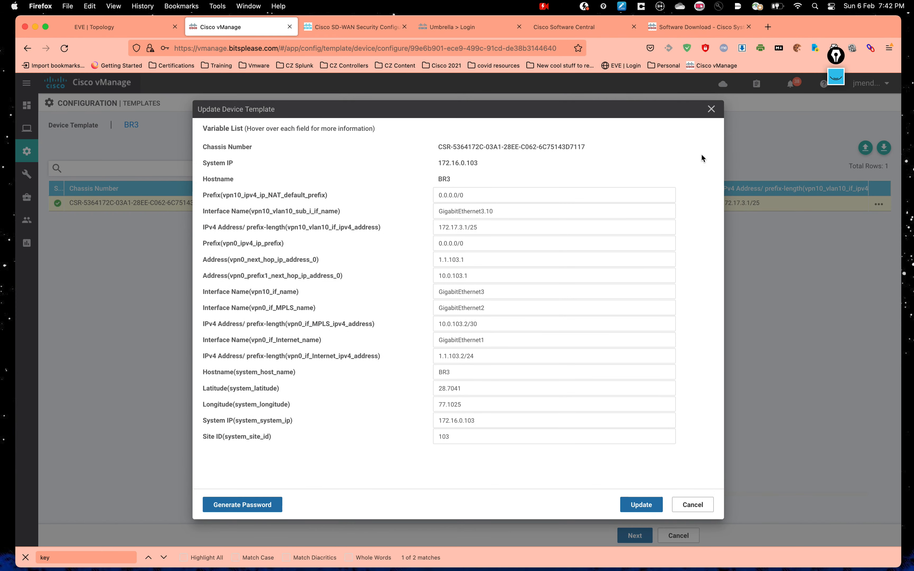
pyautogui.click(713, 113)
pyautogui.click(634, 535)
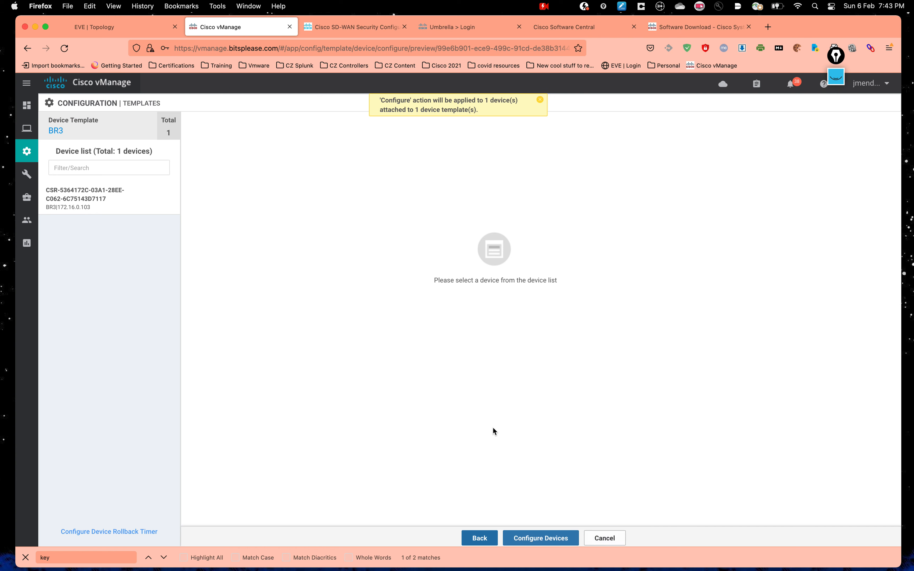
pyautogui.click(104, 202)
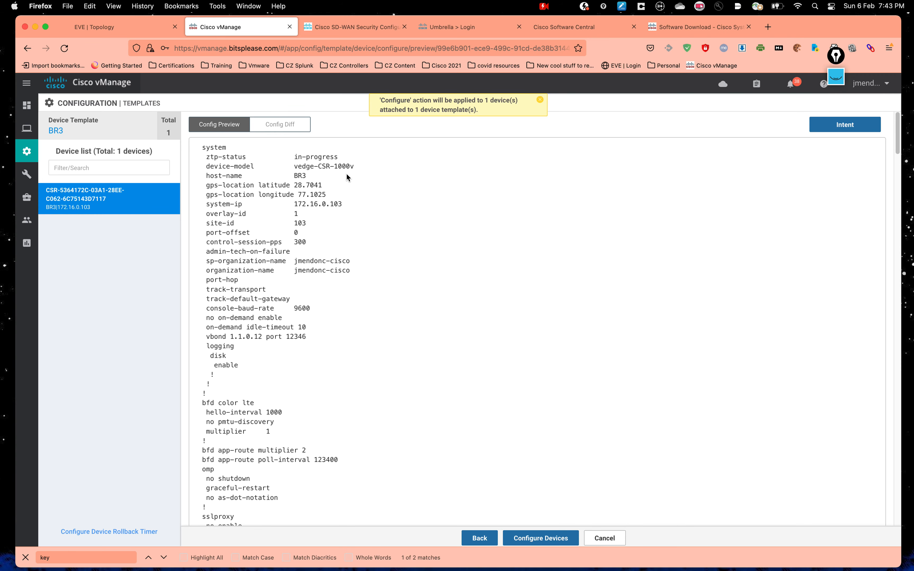
pyautogui.click(283, 127)
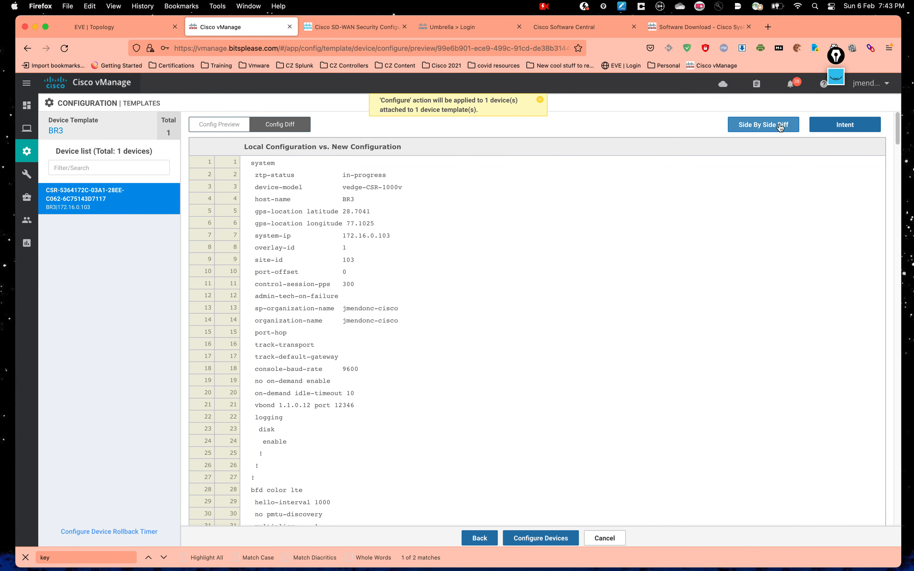
# Step: Switch to Side By Side Diff and review the ip nat route vrf 10 line
pyautogui.click(758, 129)
pyautogui.moveTo(898, 137); pyautogui.dragTo(903, 290)
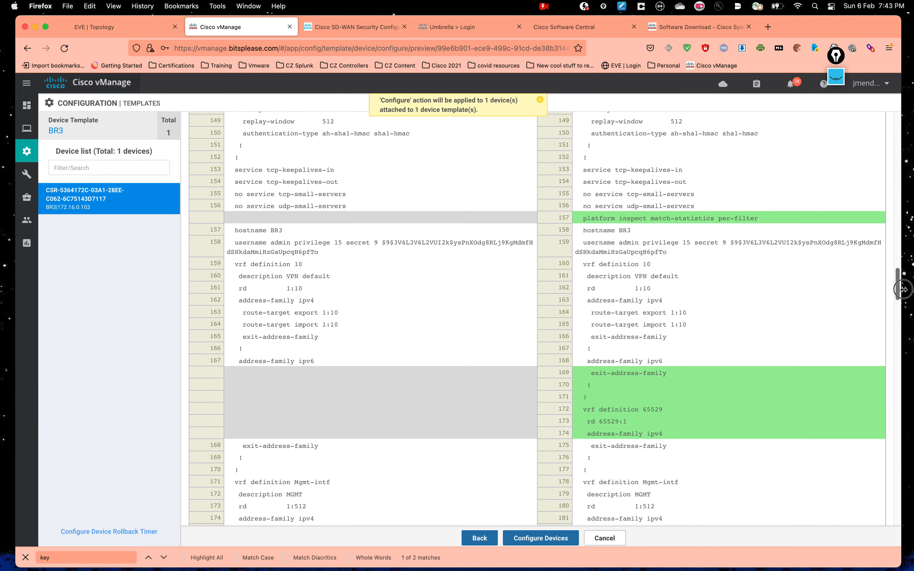
pyautogui.moveTo(903, 290); pyautogui.dragTo(902, 330)
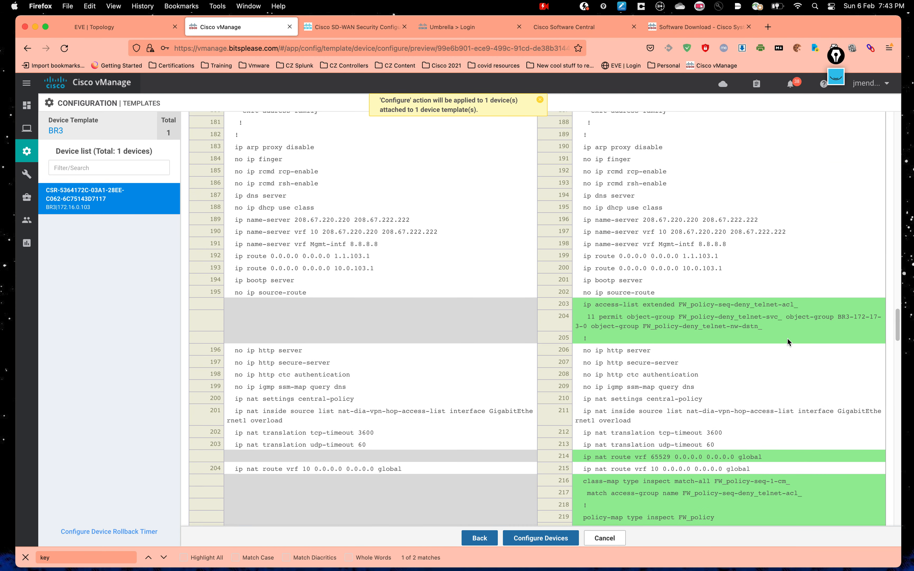
pyautogui.moveTo(896, 330)
pyautogui.mouseDown()
pyautogui.moveTo(896, 352)
pyautogui.moveTo(897, 328)
pyautogui.mouseUp()
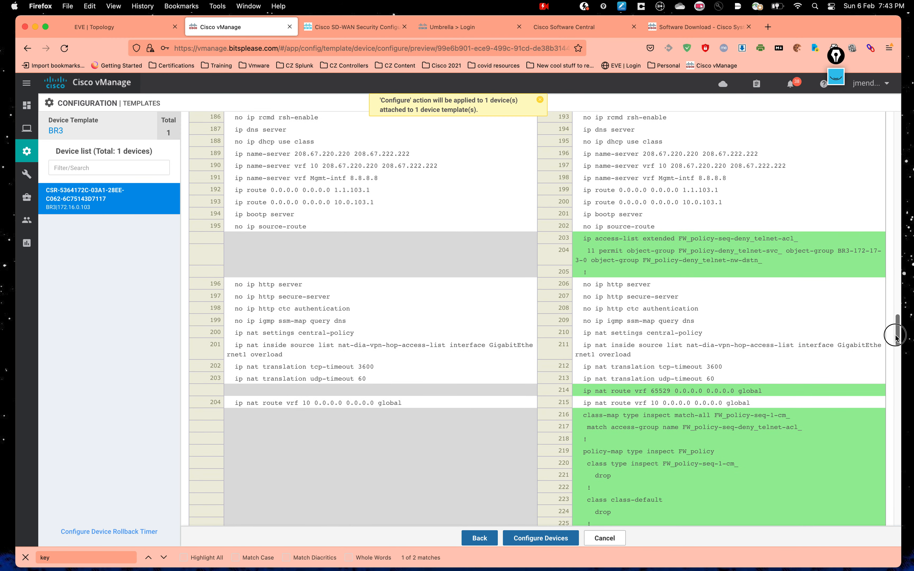
pyautogui.moveTo(895, 332); pyautogui.dragTo(896, 348)
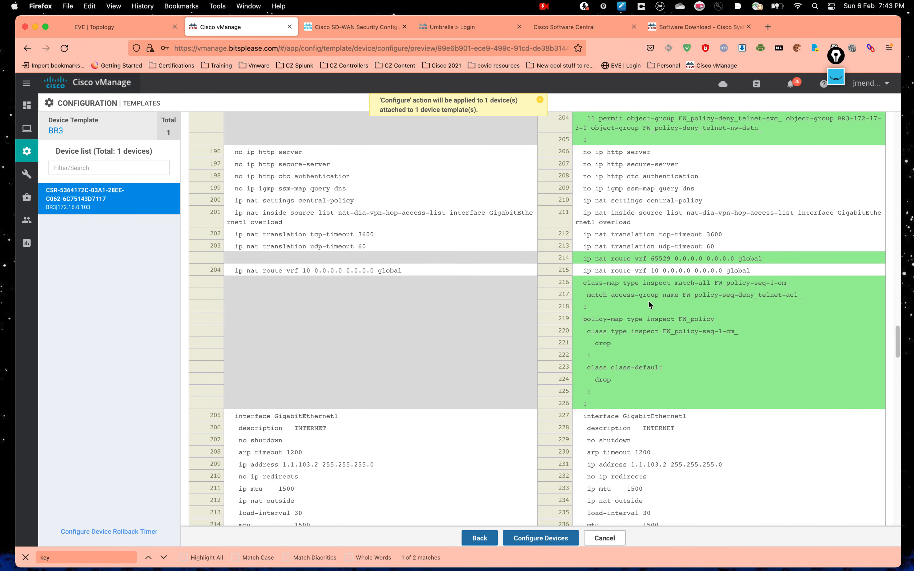
pyautogui.moveTo(757, 270); pyautogui.dragTo(579, 271)
pyautogui.click(680, 317)
# Step: Review the new class-map, policy-map and VirtualPortGroup lines in the diff
pyautogui.scroll(-1, 671, 288)
pyautogui.scroll(-1, 671, 290)
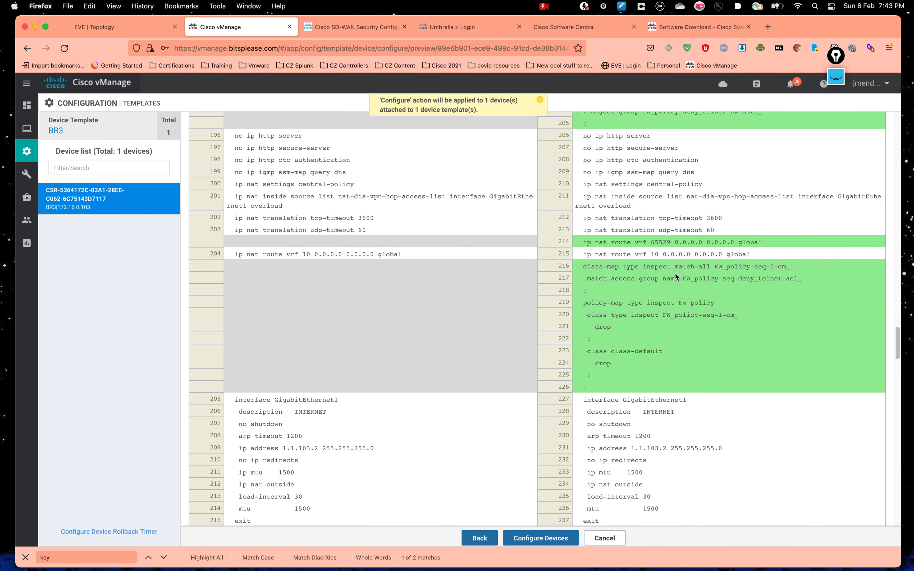
pyautogui.scroll(-1, 809, 262)
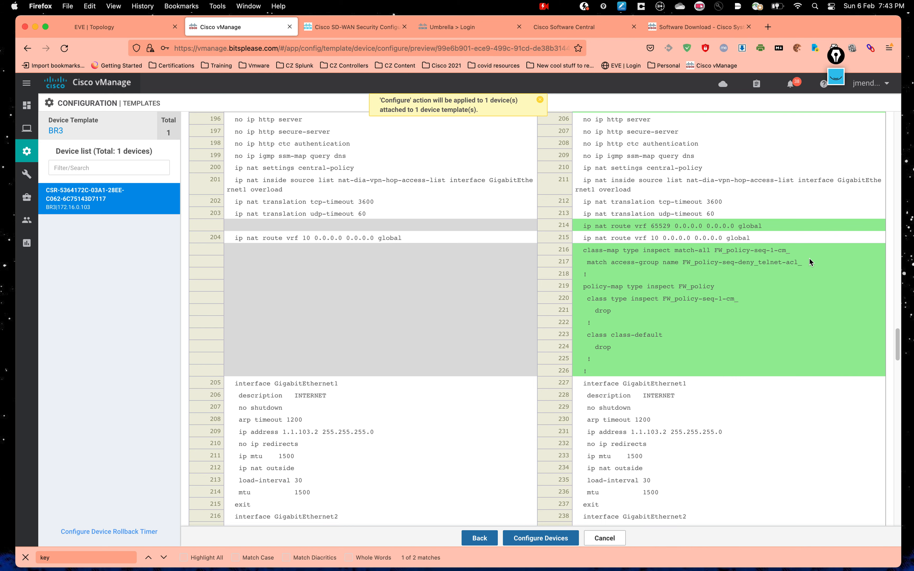
pyautogui.scroll(-2, 629, 244)
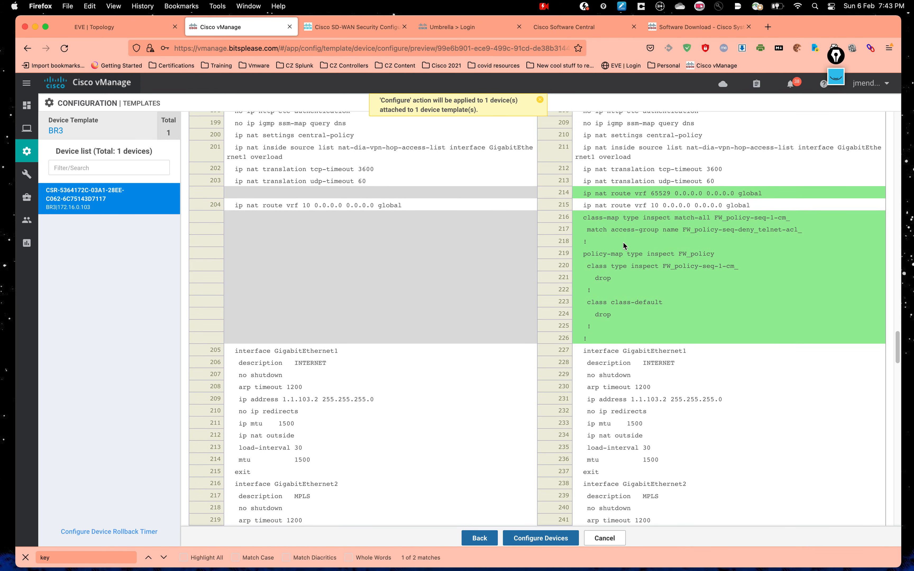
pyautogui.moveTo(584, 219); pyautogui.dragTo(654, 328)
pyautogui.click(697, 328)
pyautogui.scroll(-3, 720, 312)
pyautogui.scroll(-20, 720, 309)
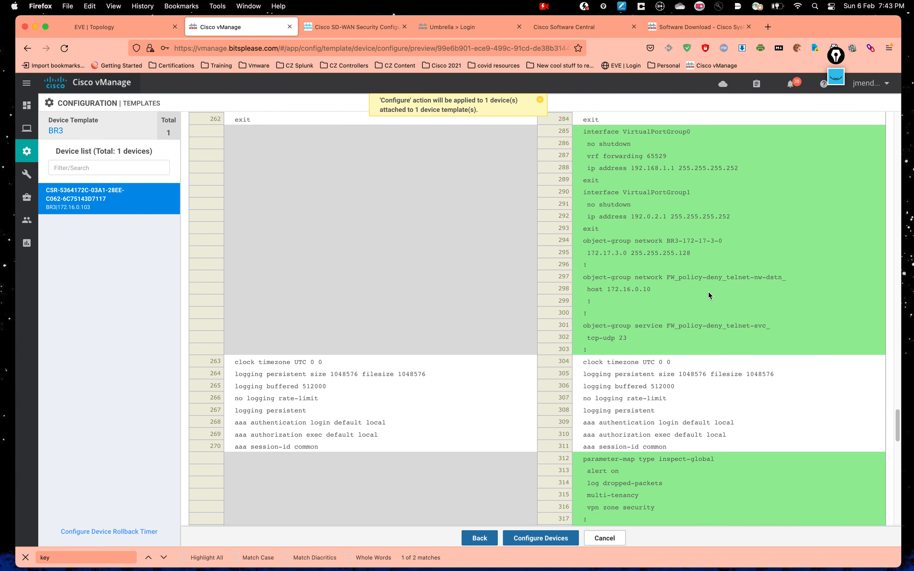
pyautogui.scroll(3, 707, 291)
pyautogui.moveTo(591, 199); pyautogui.dragTo(707, 312)
pyautogui.click(726, 319)
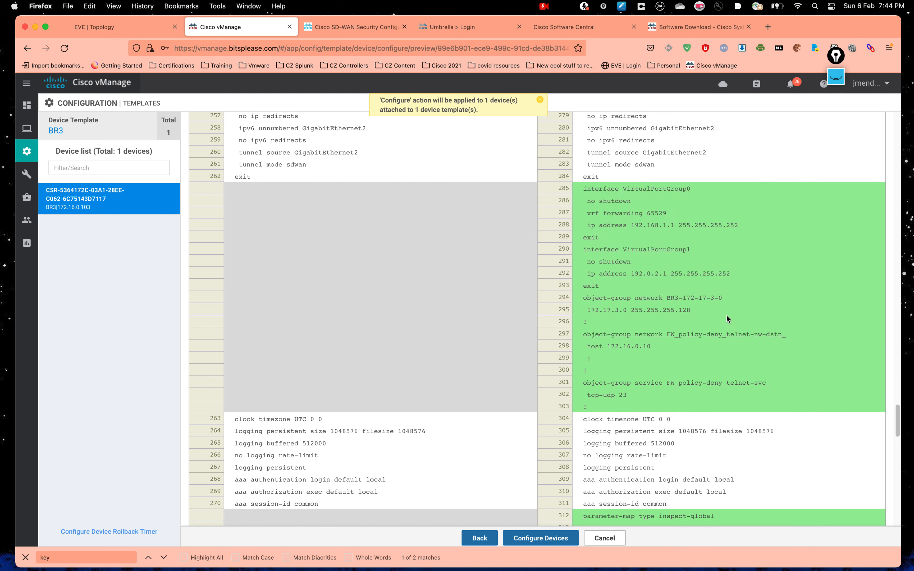
# Step: Review the inspect-global, multi-tenancy, zone security and utd app-hosting lines
pyautogui.scroll(-5, 727, 318)
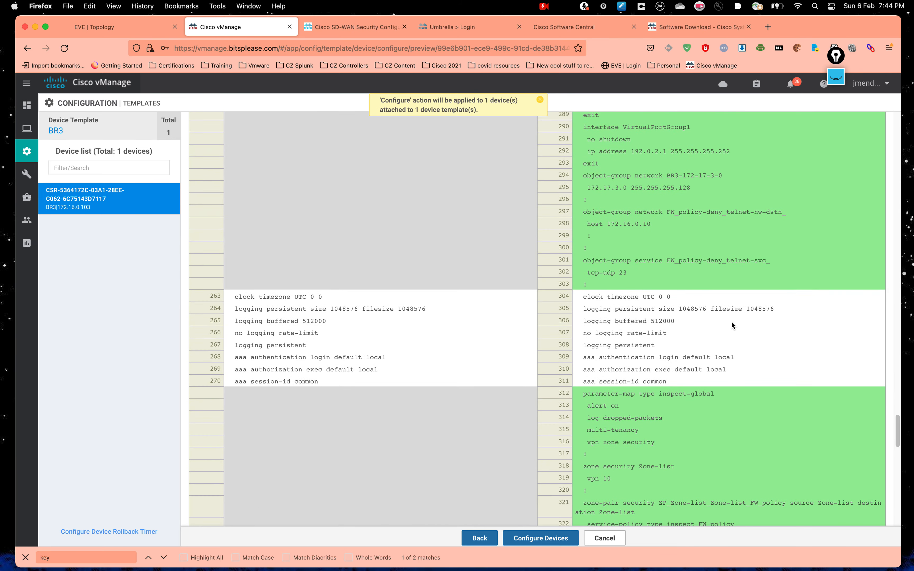
pyautogui.scroll(-6, 731, 325)
pyautogui.moveTo(582, 259); pyautogui.dragTo(696, 329)
pyautogui.click(733, 375)
pyautogui.moveTo(577, 283); pyautogui.dragTo(698, 350)
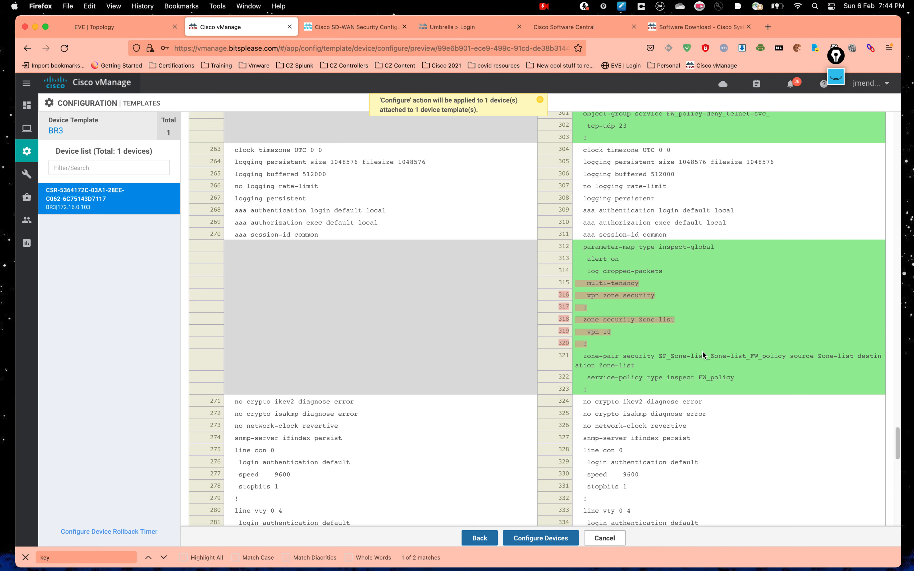
pyautogui.scroll(-10, 702, 349)
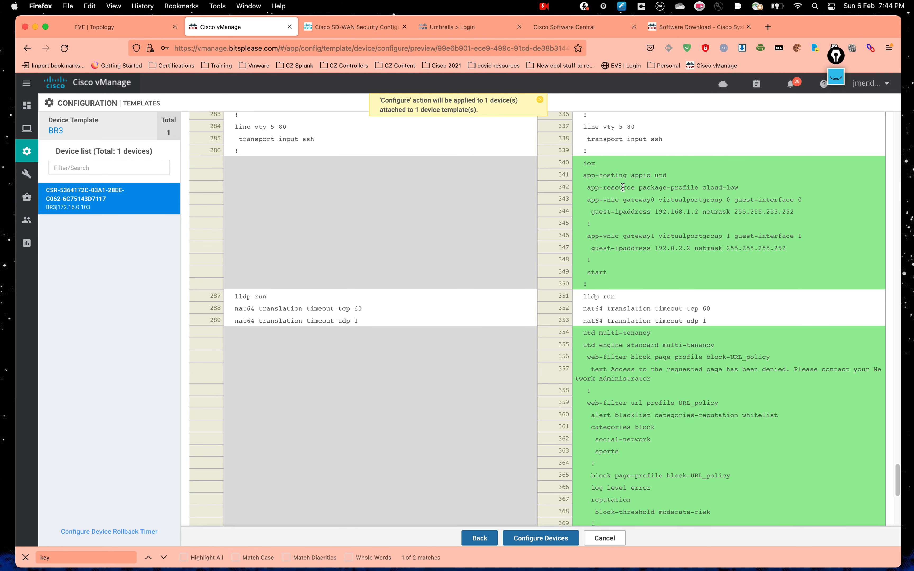
pyautogui.moveTo(586, 175); pyautogui.dragTo(752, 273)
pyautogui.click(788, 378)
# Step: Review the app-vnic gateway, utd engine, web-filter and policy lines, then push the configuration to BR3
pyautogui.moveTo(605, 163); pyautogui.dragTo(574, 163)
pyautogui.scroll(-1, 770, 375)
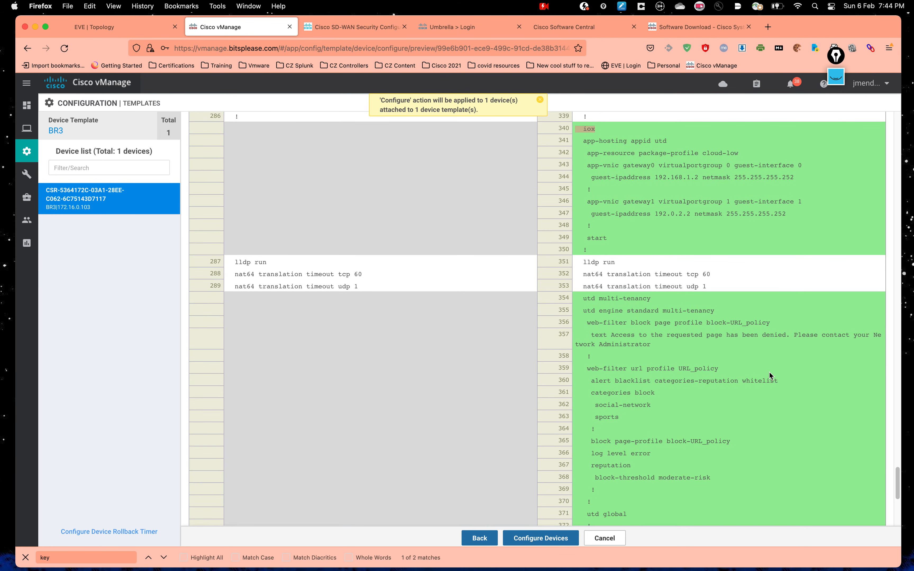
pyautogui.scroll(-1, 770, 375)
pyautogui.moveTo(789, 200); pyautogui.dragTo(566, 126)
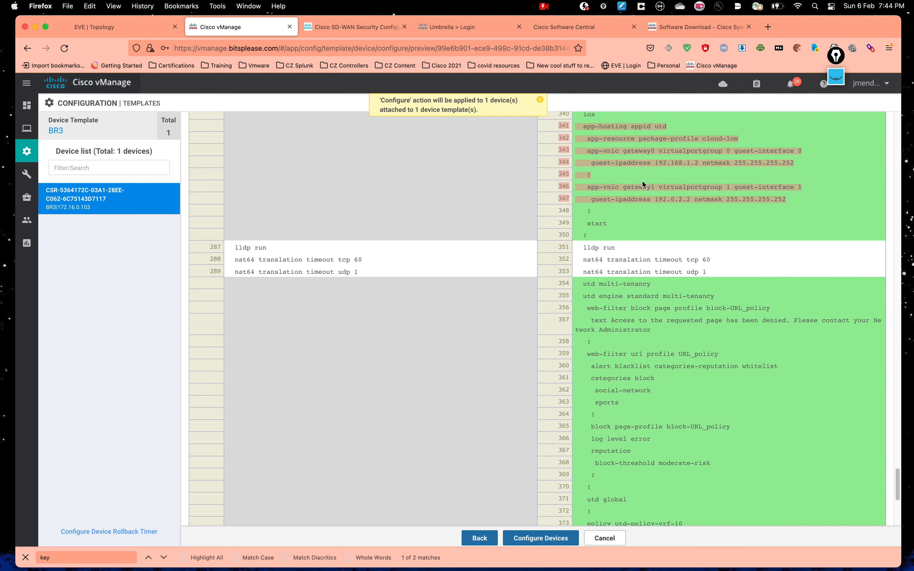
pyautogui.scroll(1, 644, 186)
pyautogui.click(643, 165)
pyautogui.scroll(-5, 647, 162)
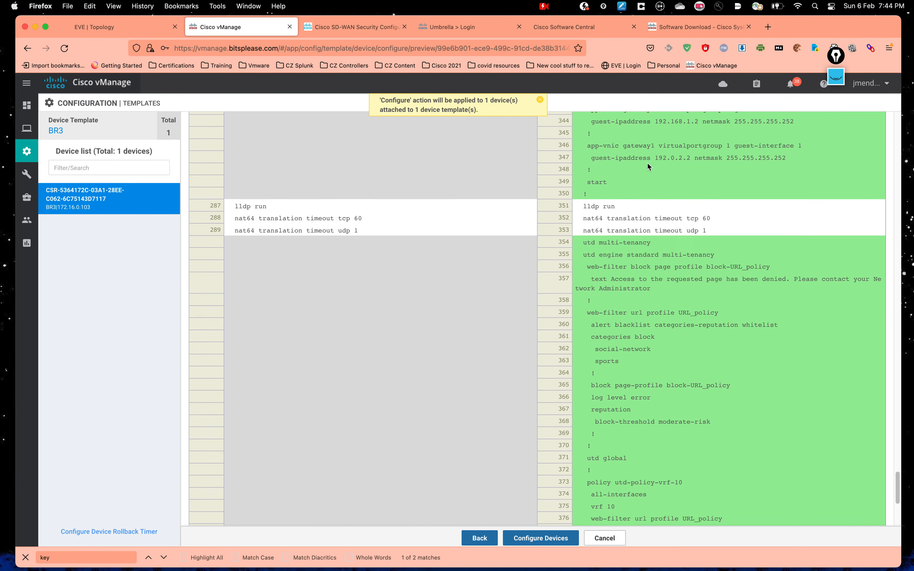
pyautogui.scroll(-2, 647, 162)
pyautogui.moveTo(583, 154); pyautogui.dragTo(752, 200)
pyautogui.click(760, 274)
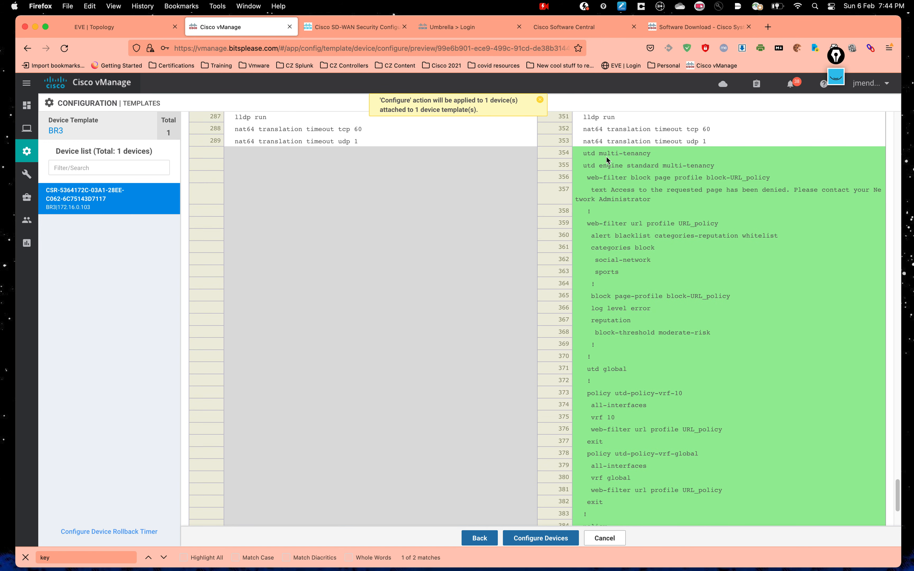
pyautogui.scroll(-1, 625, 214)
pyautogui.scroll(-3, 625, 212)
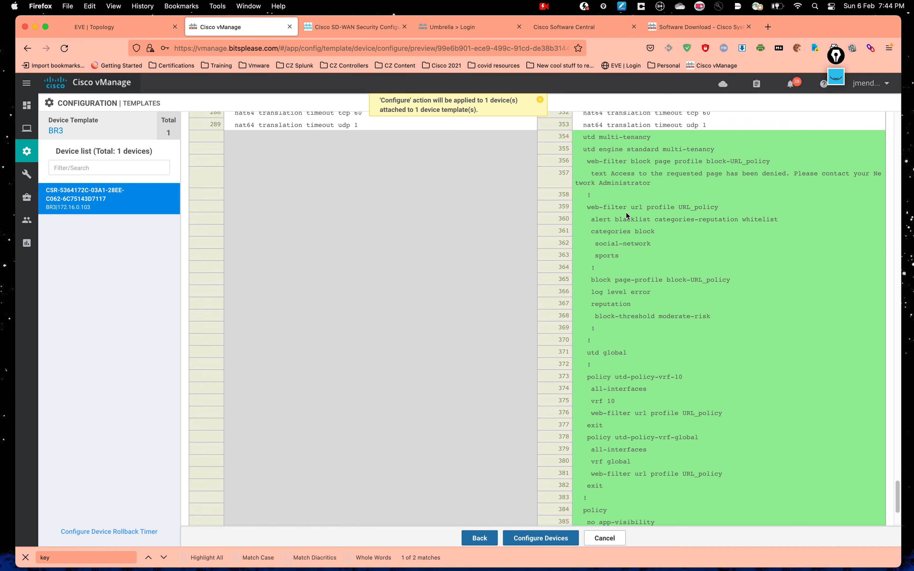
pyautogui.scroll(-10, 625, 213)
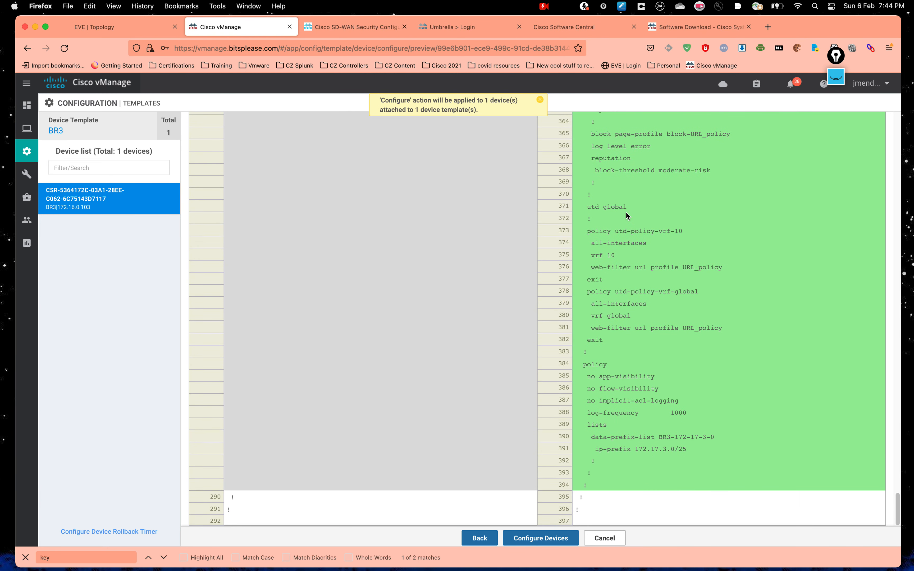
pyautogui.moveTo(706, 430); pyautogui.dragTo(578, 182)
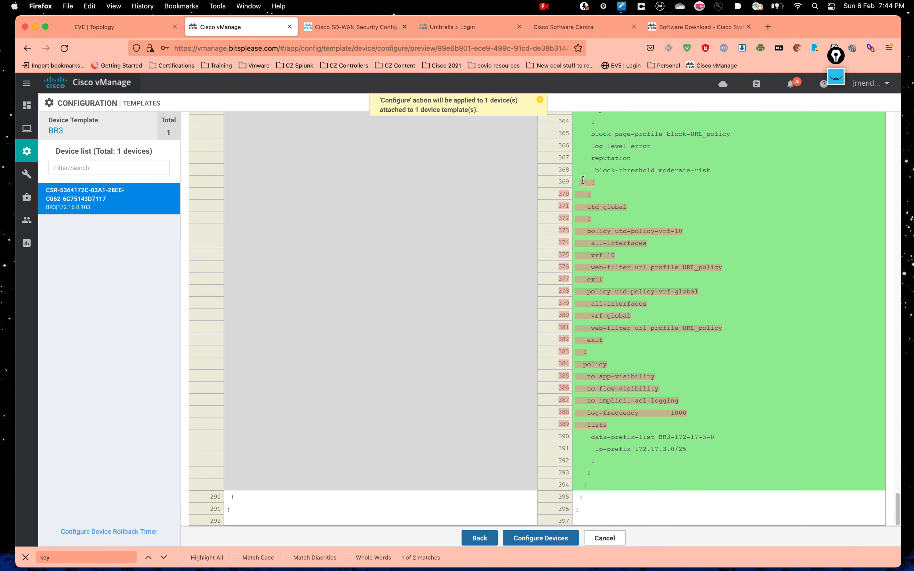
pyautogui.click(718, 180)
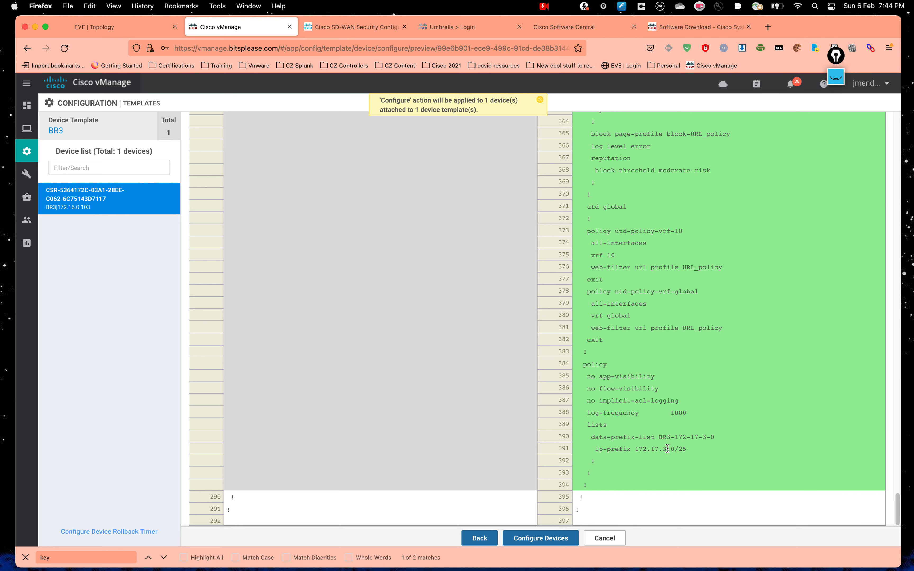
pyautogui.click(540, 538)
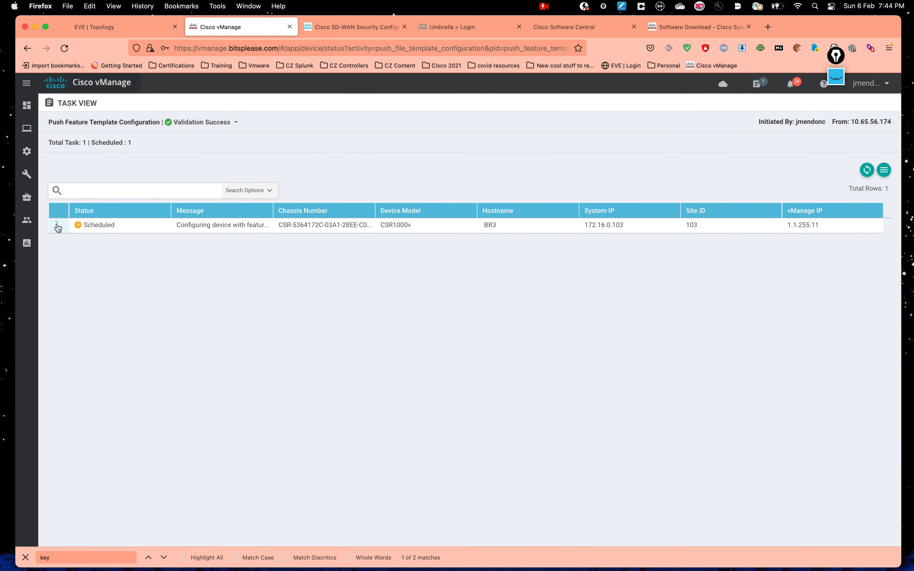
# Step: Expand the BR3 push task to read its Done - Scheduled progress log
pyautogui.click(57, 224)
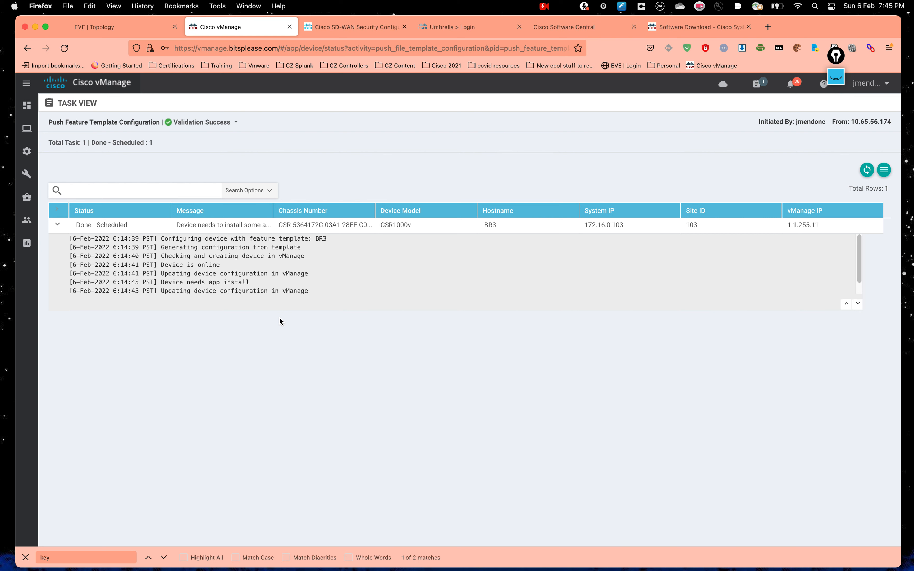
pyautogui.hotkey('ctrl', 'Up')
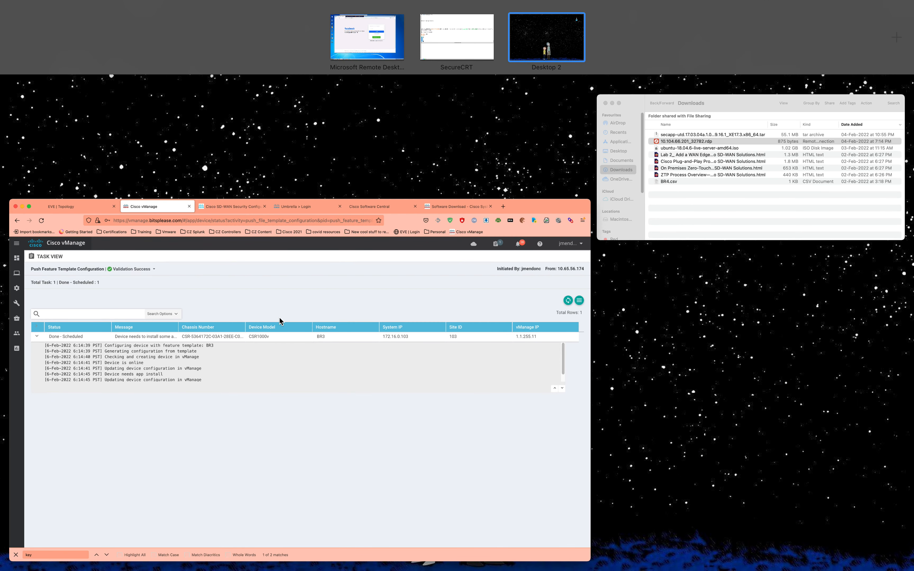
pyautogui.click(450, 23)
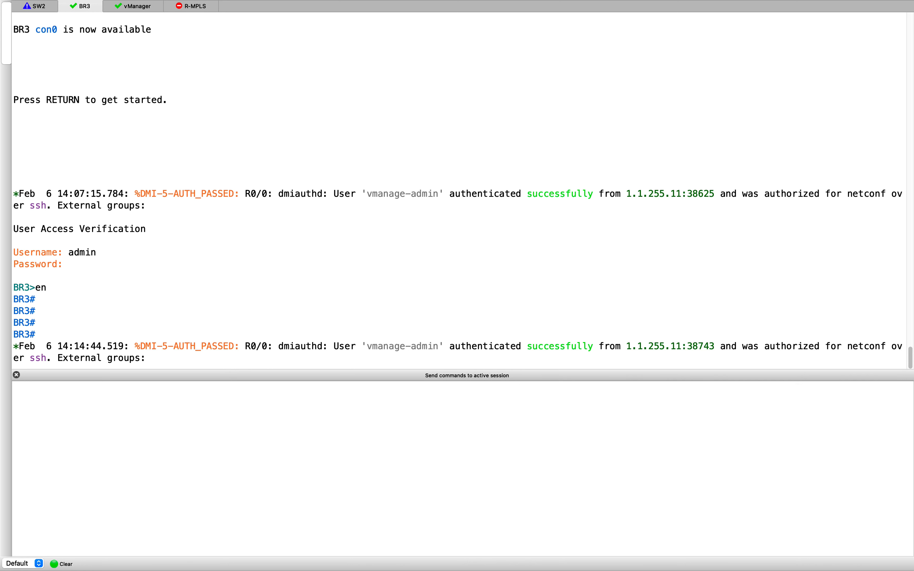
pyautogui.press('super+Tab')
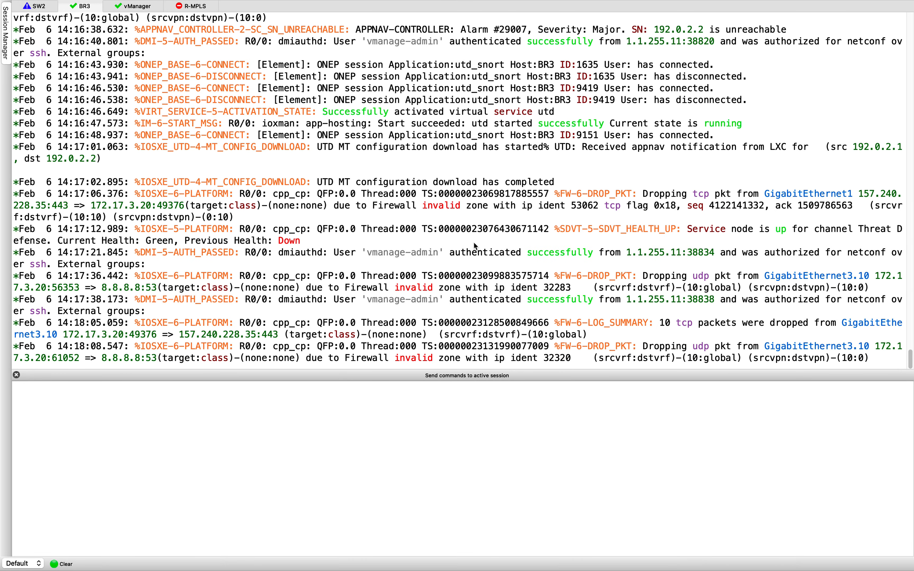
pyautogui.scroll(10, 452, 245)
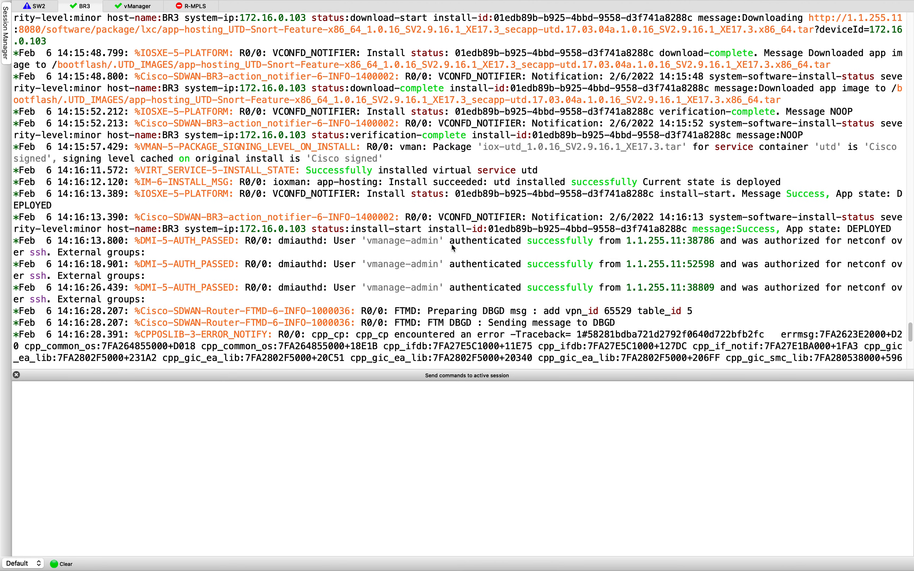
pyautogui.scroll(5, 453, 247)
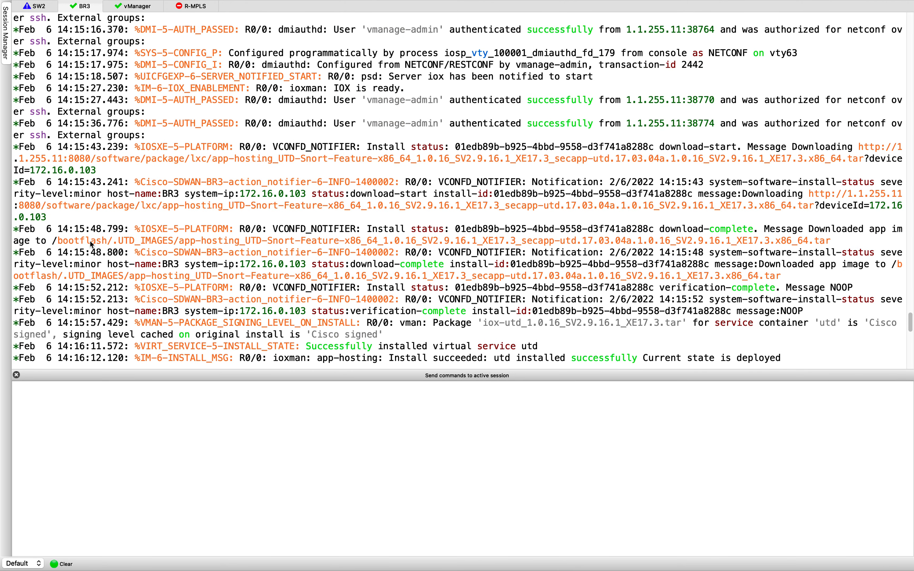
pyautogui.moveTo(107, 241); pyautogui.dragTo(328, 251)
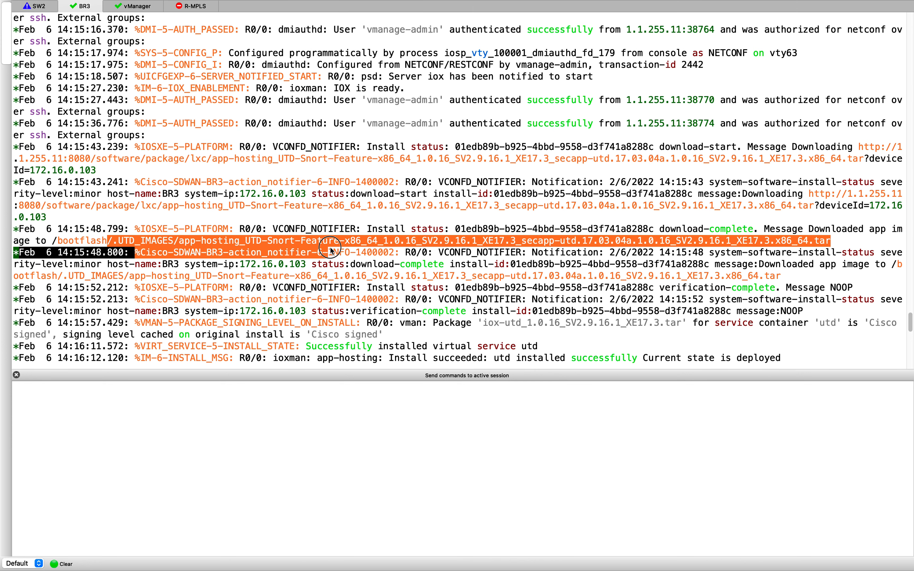
pyautogui.click(396, 301)
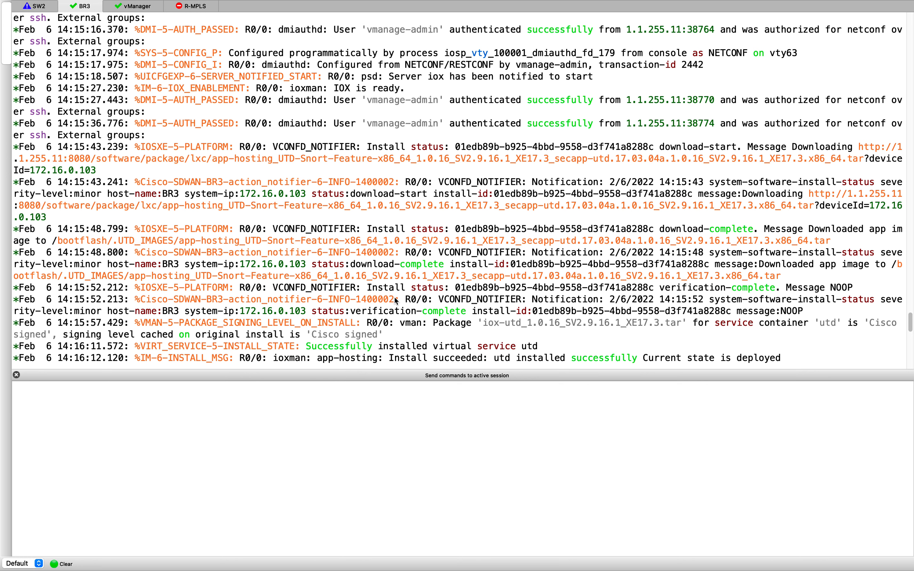
# Step: Run show app-hosting list on BR3 to confirm the utd app is RUNNING
pyautogui.press('Return')
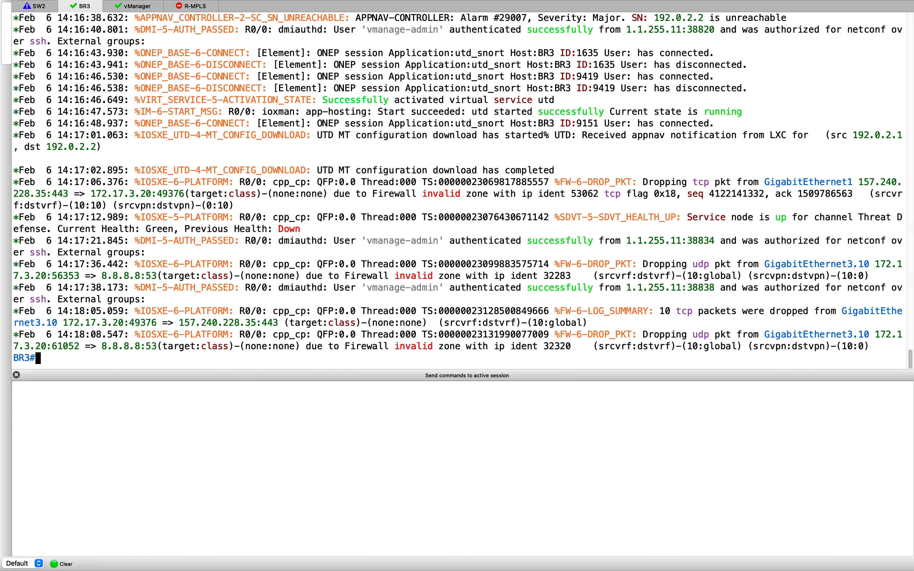
pyautogui.press('Return')
pyautogui.press('Return')
pyautogui.press('Return')
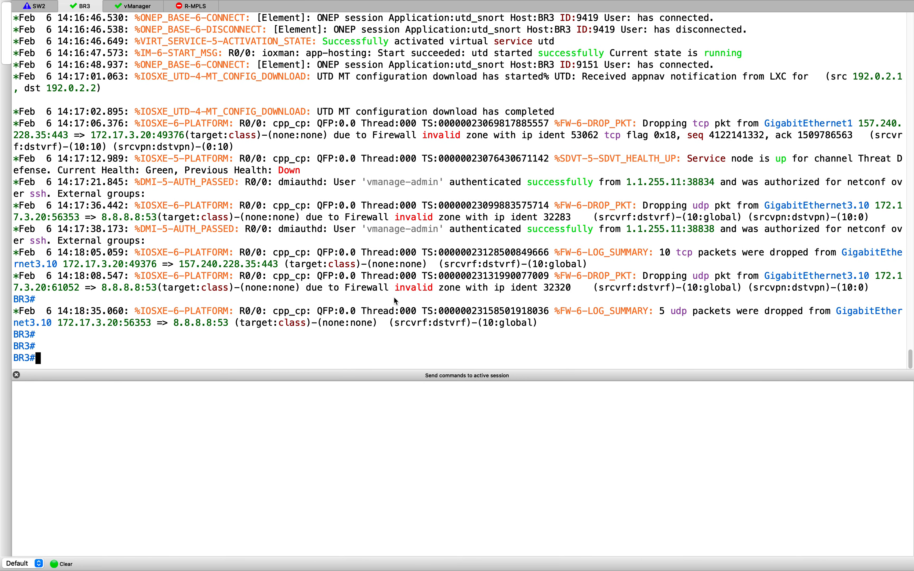
pyautogui.press('Return')
pyautogui.press('Return')
pyautogui.write('show app')
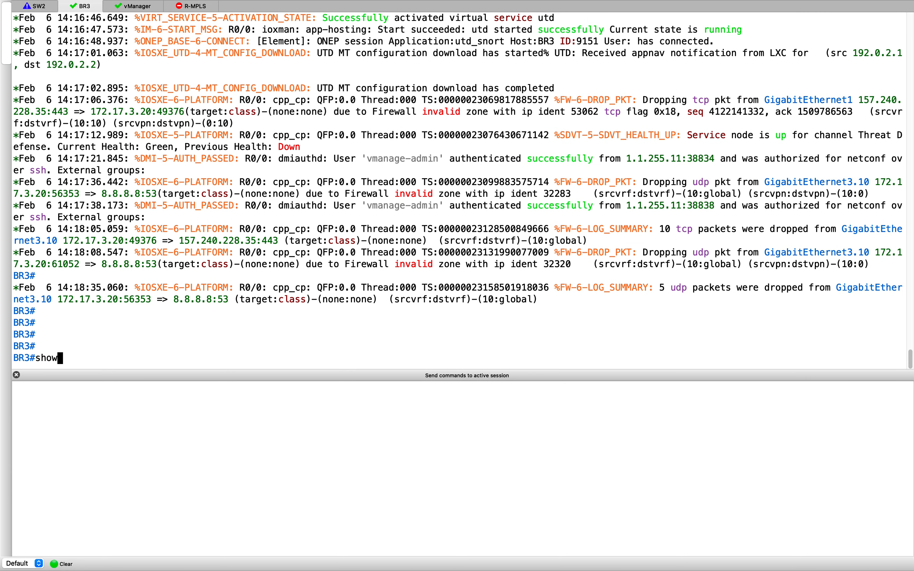
pyautogui.press('Tab')
pyautogui.write('-h')
pyautogui.press('Tab')
pyautogui.write('list')
pyautogui.press('BackSpace')
pyautogui.press('BackSpace')
pyautogui.press('Tab')
pyautogui.press('Return')
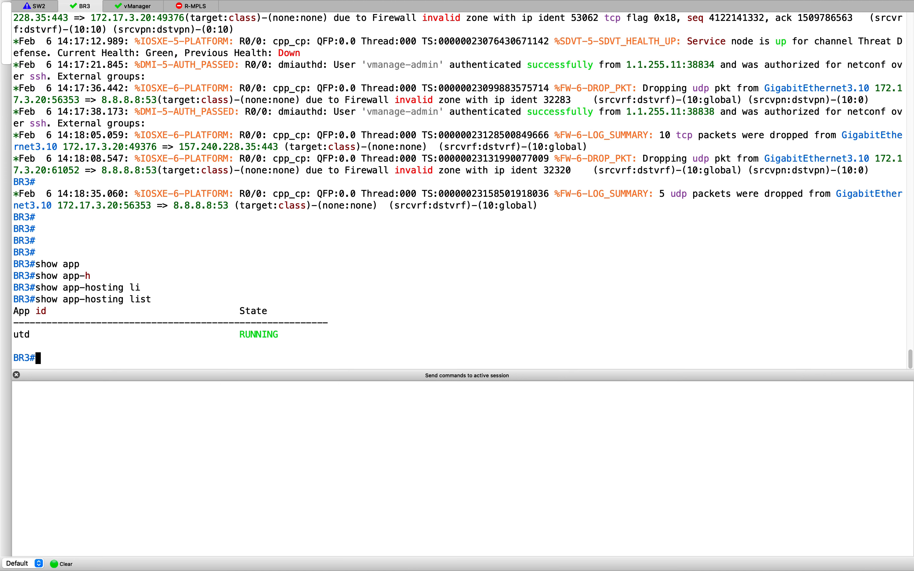
pyautogui.scroll(3, 601, 247)
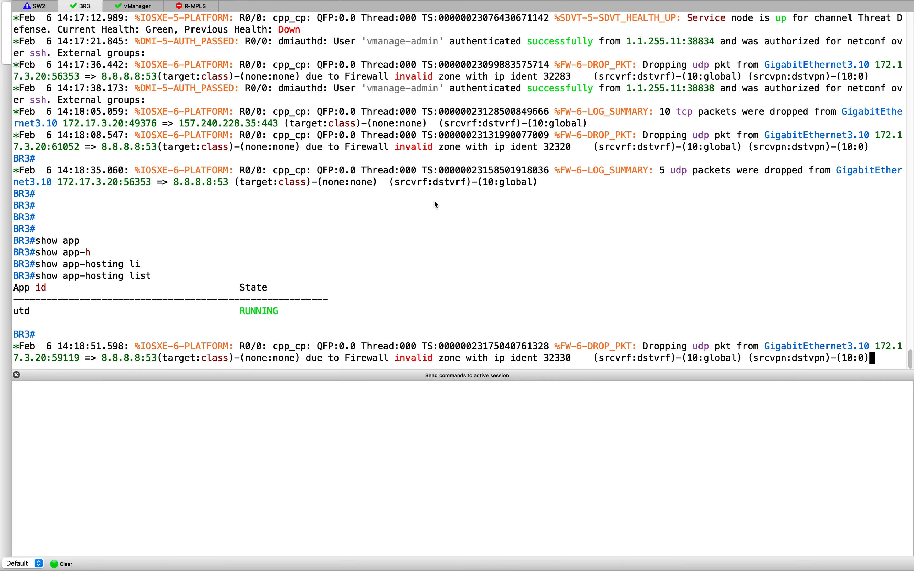
pyautogui.press('Return')
pyautogui.press('Return')
pyautogui.press('Return')
pyautogui.press('Return')
pyautogui.press('Return')
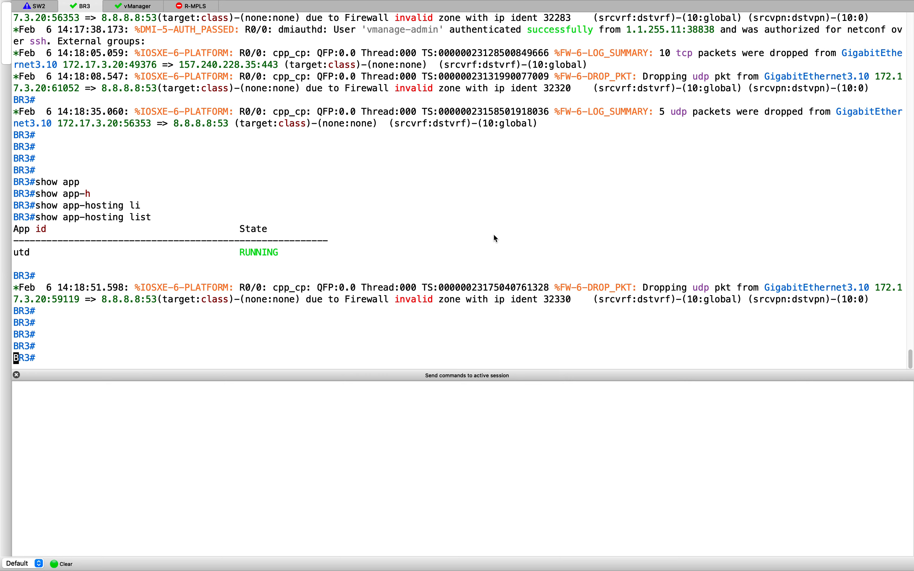
pyautogui.hotkey('ctrl', 'Up')
pyautogui.click(288, 337)
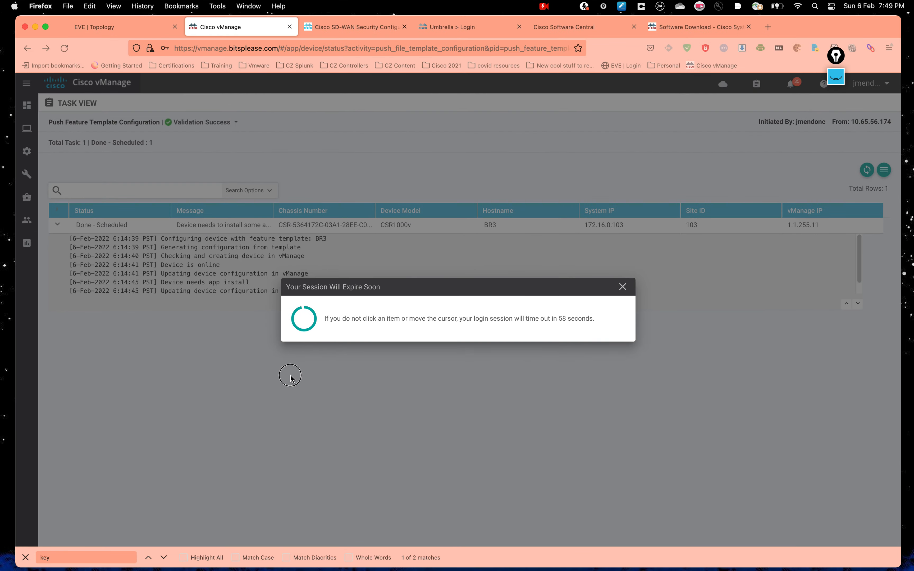
pyautogui.hotkey('ctrl', 'Up')
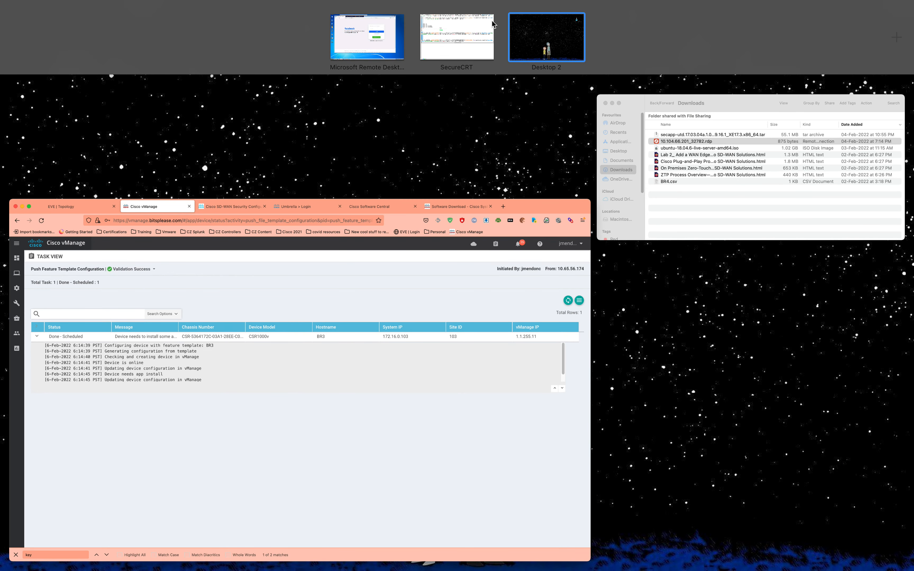
pyautogui.click(351, 46)
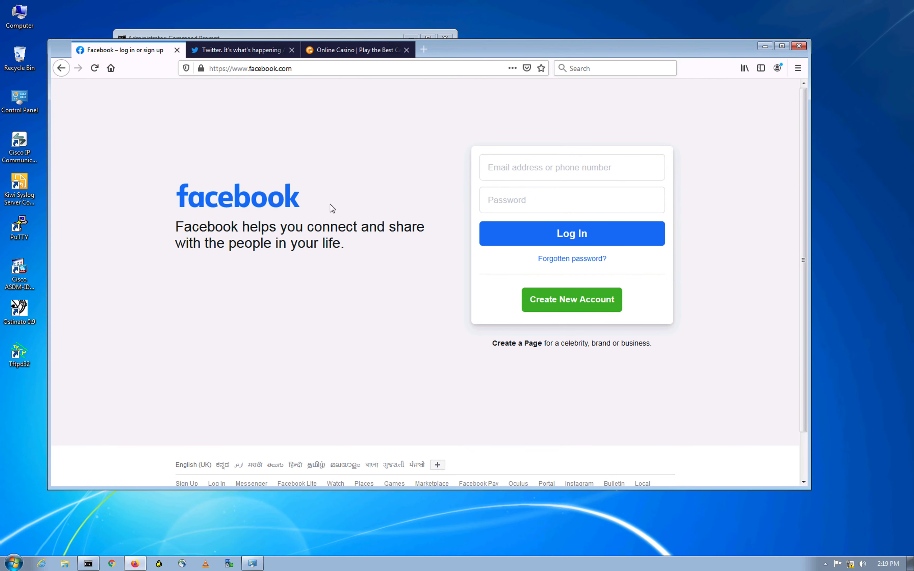
pyautogui.moveTo(515, 50); pyautogui.dragTo(568, 59)
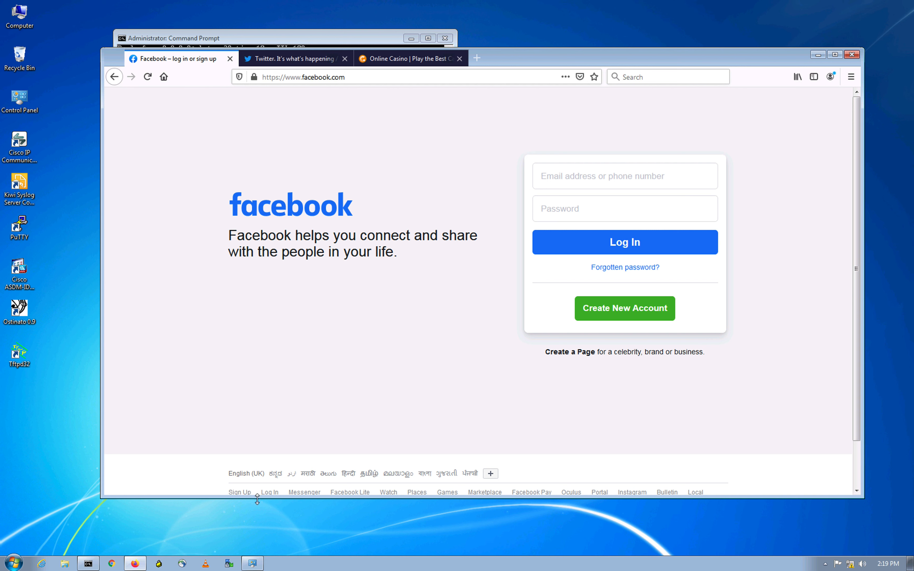
pyautogui.doubleClick(20, 228)
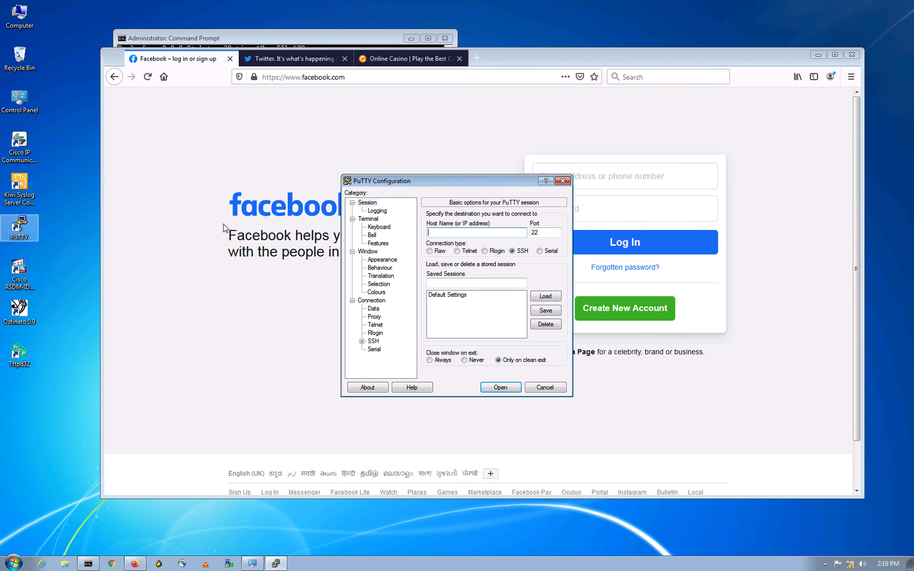
pyautogui.write('172.')
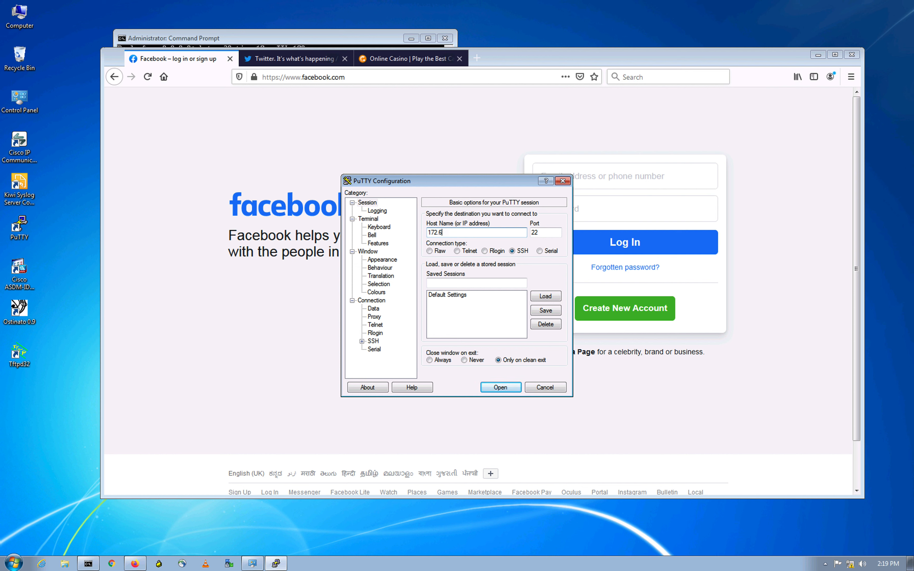
pyautogui.write('16.0.10')
pyautogui.click(458, 251)
pyautogui.click(501, 387)
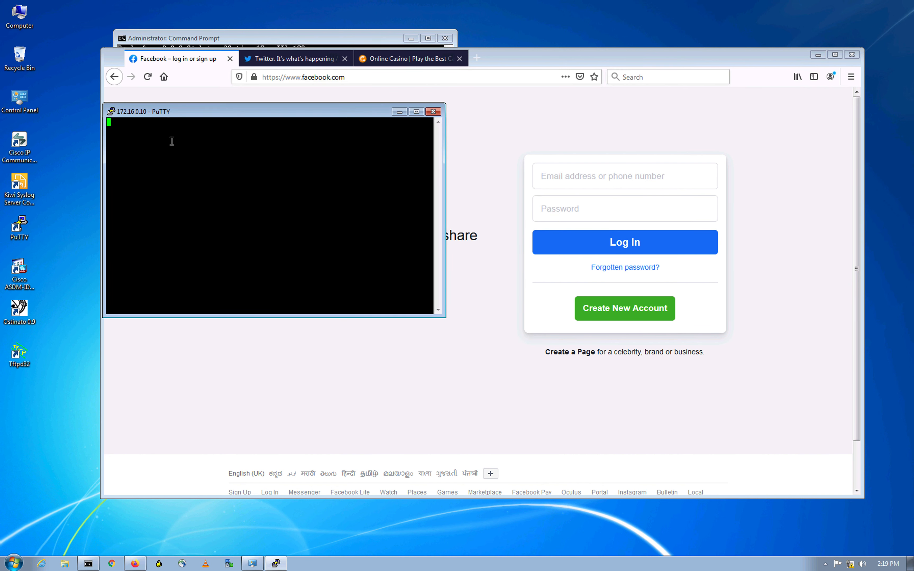
pyautogui.moveTo(212, 99); pyautogui.dragTo(245, 113)
pyautogui.doubleClick(290, 191)
pyautogui.click(291, 244)
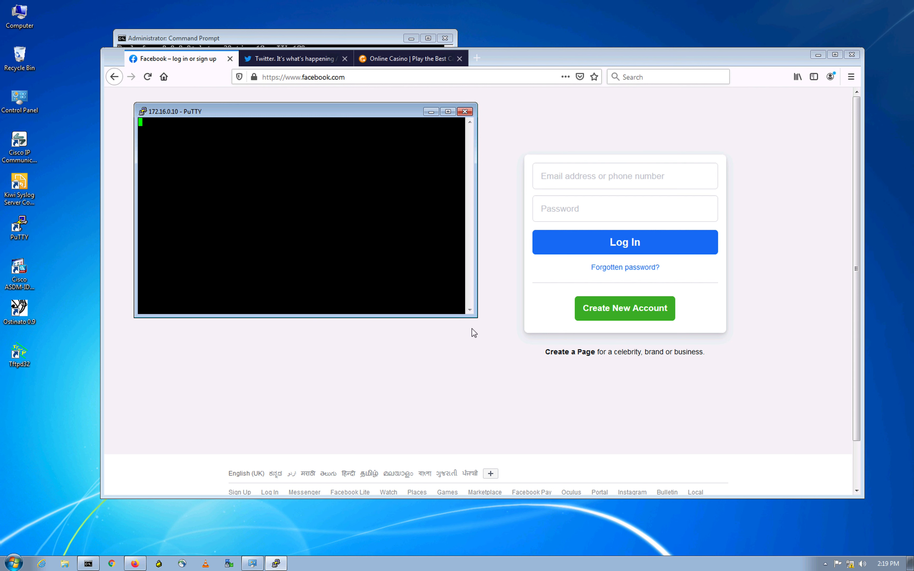
pyautogui.moveTo(476, 318); pyautogui.dragTo(576, 373)
pyautogui.click(256, 169)
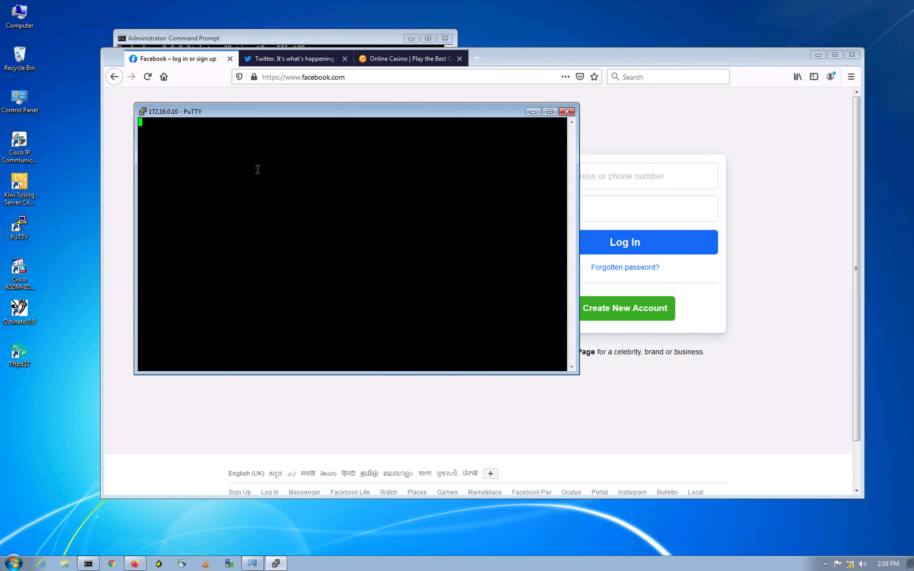
pyautogui.press('Return')
pyautogui.press('Return')
pyautogui.click(188, 221)
pyautogui.click(258, 183)
pyautogui.click(354, 213)
pyautogui.click(570, 111)
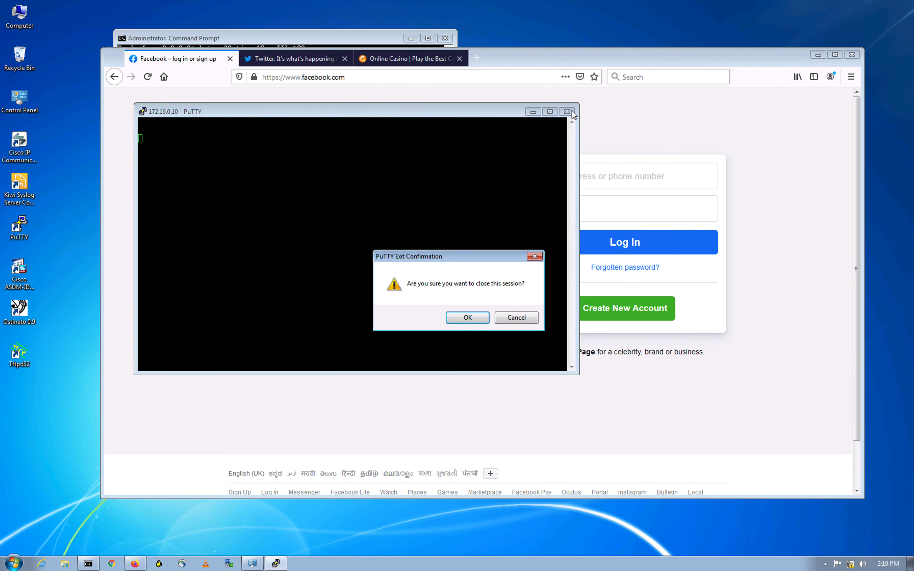
pyautogui.click(468, 320)
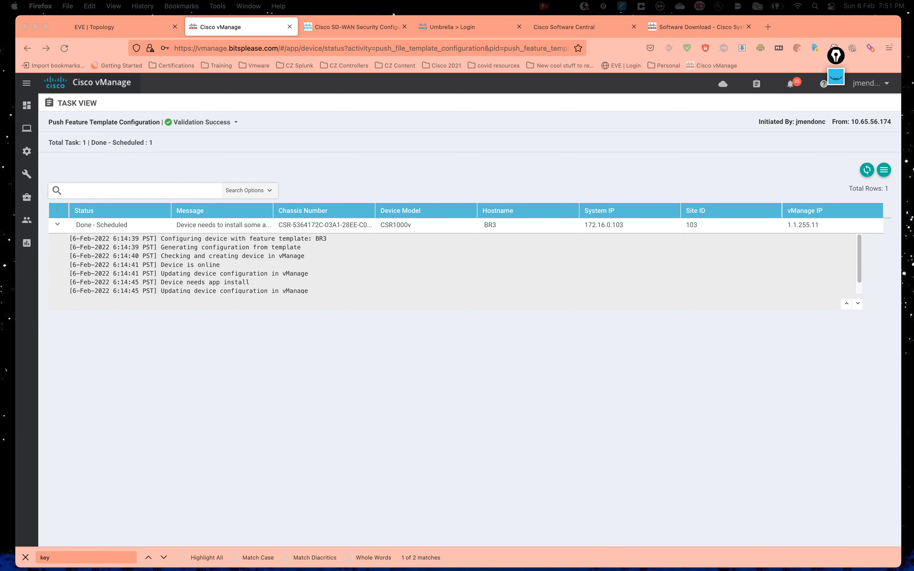
# Step: Run the platform firewall drop statistics command on BR3, showing 362 invalid-zone drops
pyautogui.hotkey('ctrl', 'Up')
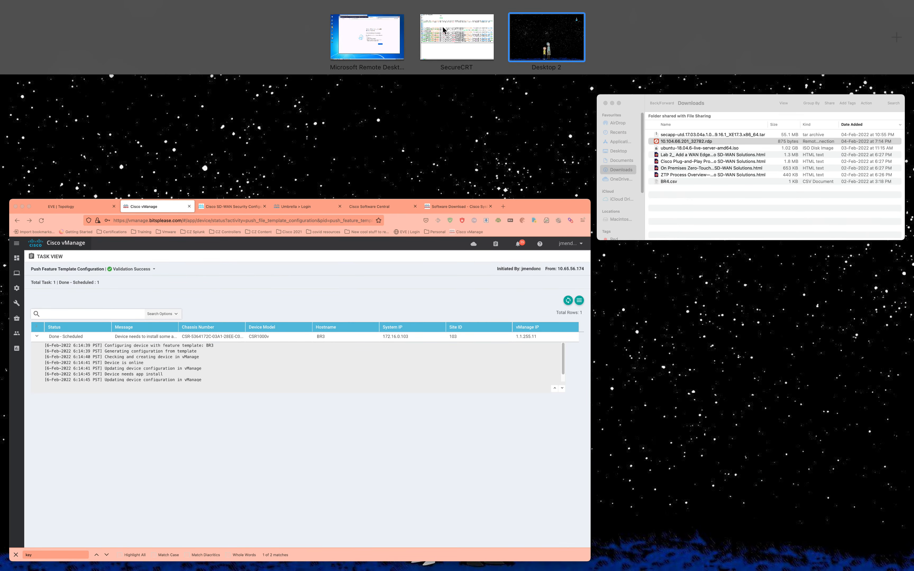
pyautogui.click(443, 26)
pyautogui.press('Return')
pyautogui.press('Return')
pyautogui.press('Return')
pyautogui.press('Return')
pyautogui.press('Return')
pyautogui.press('Return')
pyautogui.write('show pl')
pyautogui.press('Tab')
pyautogui.write('h')
pyautogui.press('a')
pyautogui.press('Tab')
pyautogui.press('q')
pyautogui.press('f')
pyautogui.press('Tab')
pyautogui.press('a')
pyautogui.press('c')
pyautogui.press('Tab')
pyautogui.press('f')
pyautogui.press('i')
pyautogui.press('Tab')
pyautogui.press('r')
pyautogui.press('Tab')
pyautogui.press('BackSpace')
pyautogui.press('BackSpace')
pyautogui.press('e')
pyautogui.press('Tab')
pyautogui.write('fi')
pyautogui.press('Tab')
pyautogui.write('d')
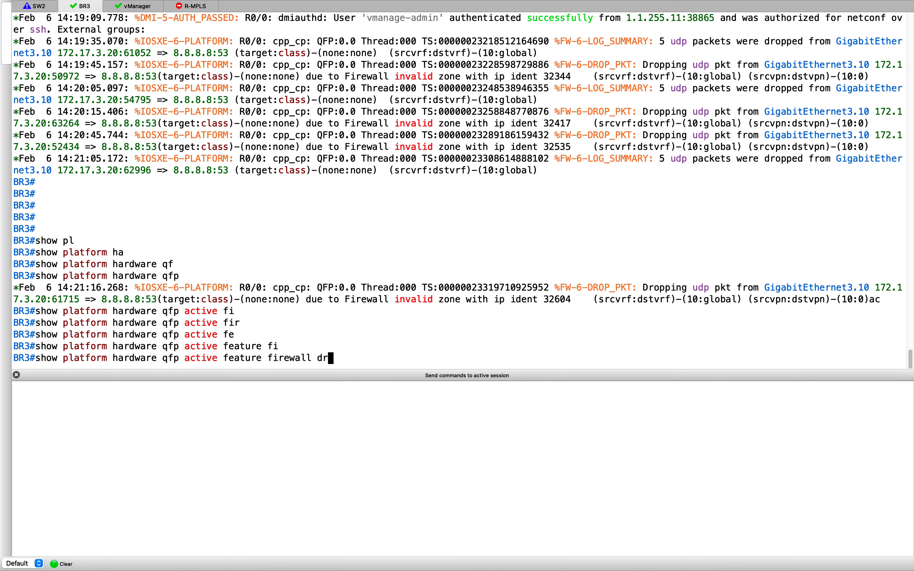
pyautogui.write('r')
pyautogui.press('Tab')
pyautogui.press('Return')
pyautogui.press('Return')
pyautogui.press('Return')
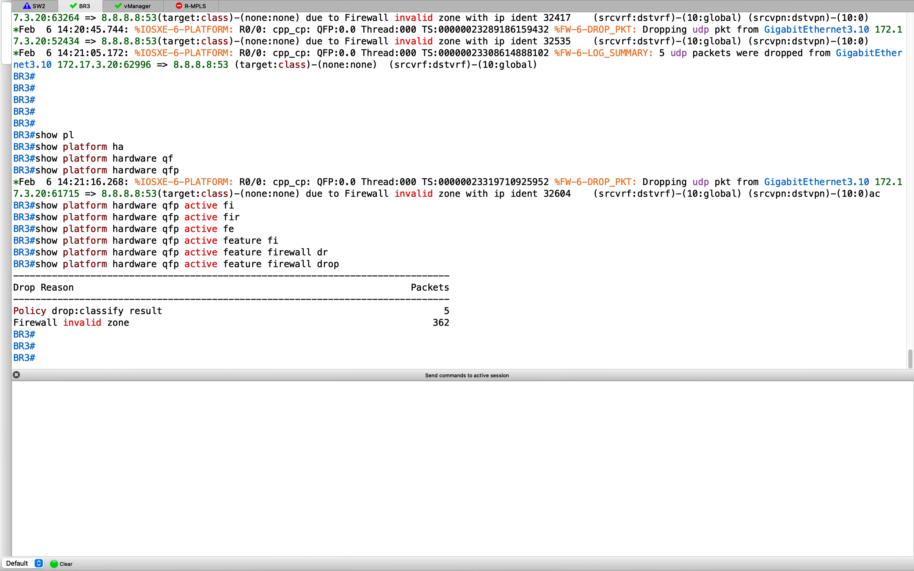
pyautogui.moveTo(451, 311); pyautogui.dragTo(7, 314)
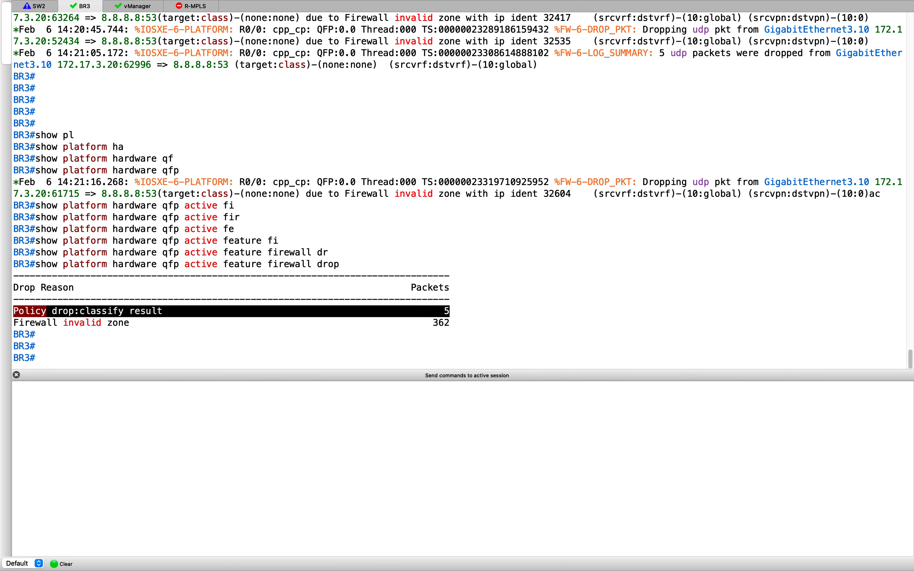
# Step: Paste and run the zbfw drop-statistics command on BR3, showing 5 policy-action drops
pyautogui.press('super+Tab')
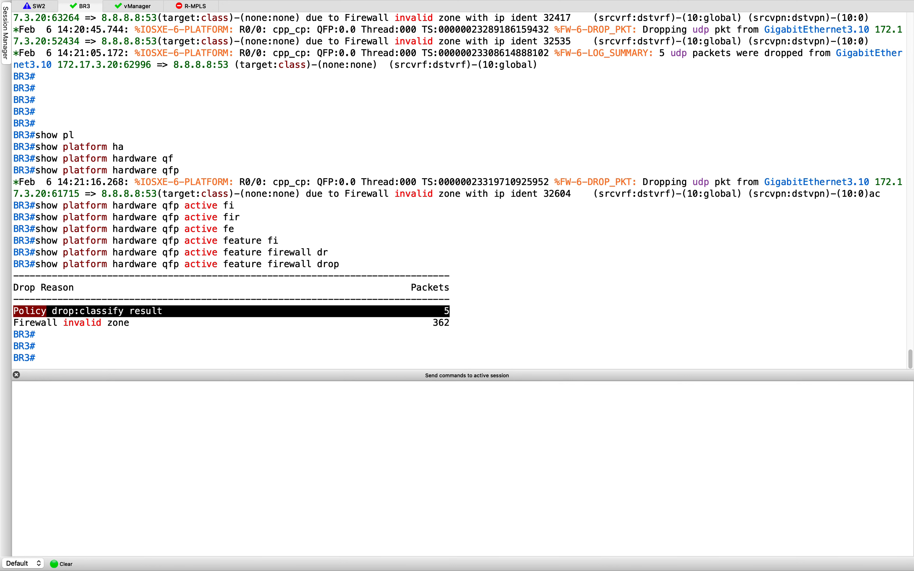
pyautogui.click(609, 261)
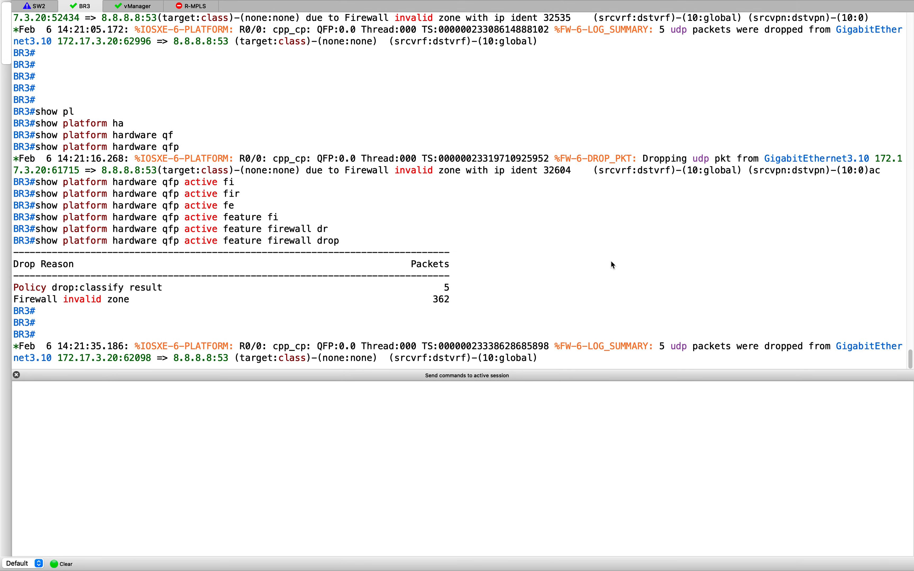
pyautogui.press('Return')
pyautogui.press('Return')
pyautogui.write('show sdwan zbfw drop-statistics policy-action-drop')
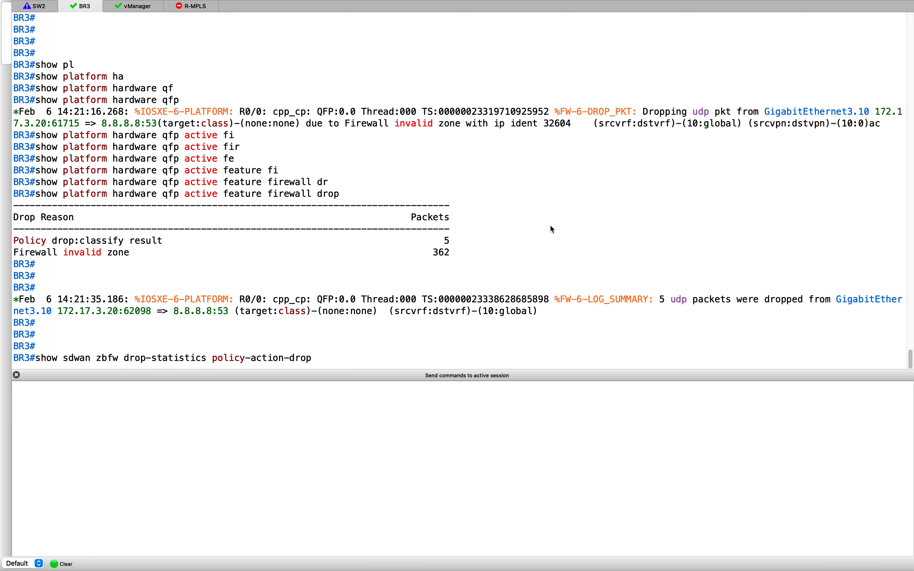
pyautogui.press('Return')
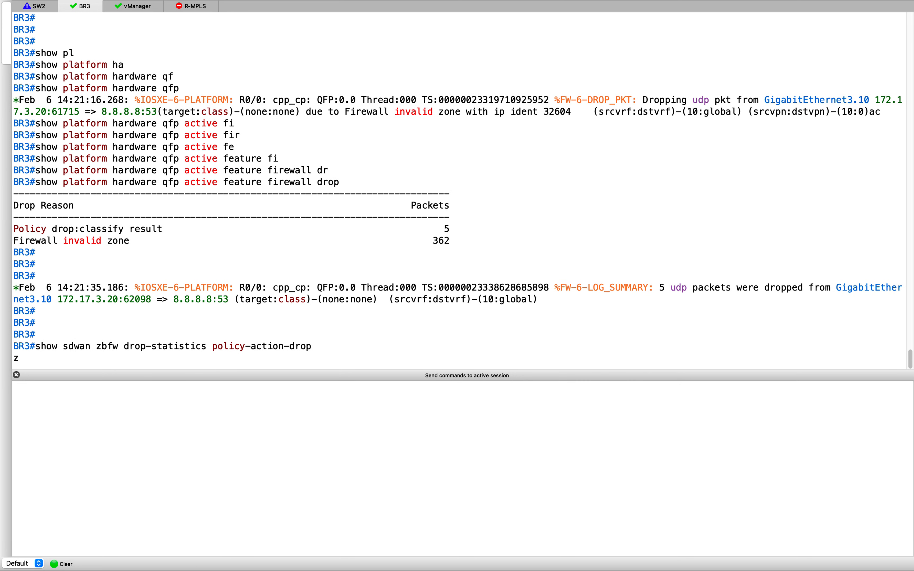
pyautogui.press('Return')
pyautogui.press('Return')
pyautogui.press('Return')
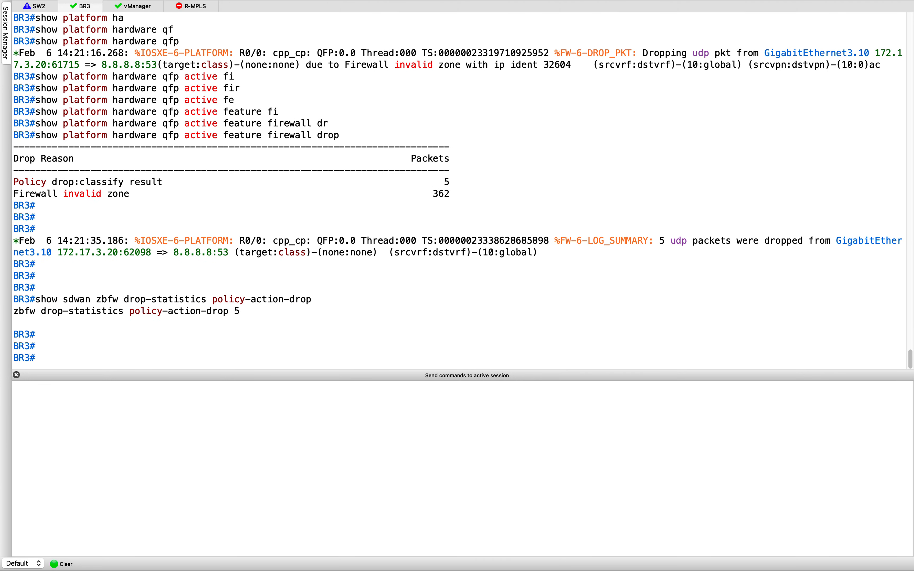
pyautogui.click(453, 292)
pyautogui.press('Return')
pyautogui.press('Return')
pyautogui.press('Return')
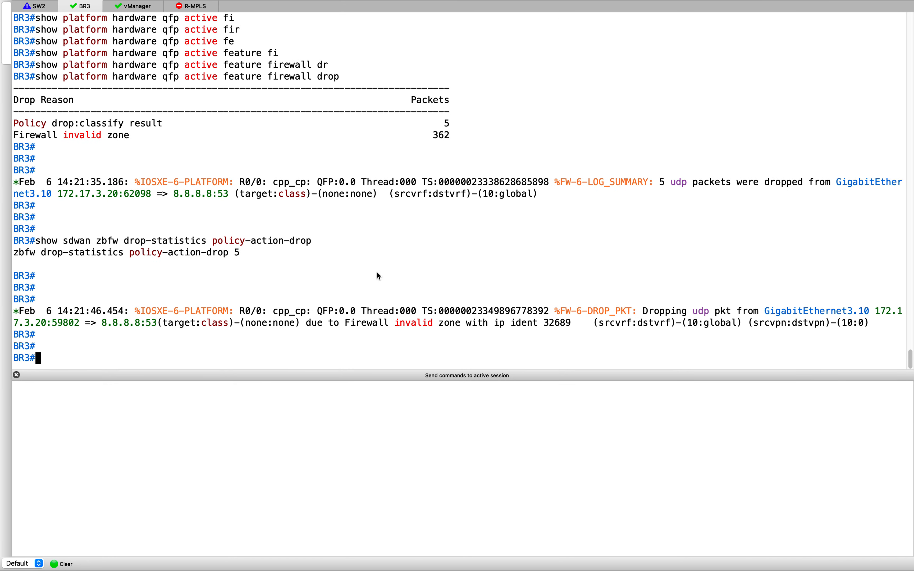
# Step: Run 'show sdwan zbfw zonepair-statistics' on BR3 and page through the FW_policy drop counts
pyautogui.write('show sdwan zbfw zonepair-statistics')
pyautogui.press('Return')
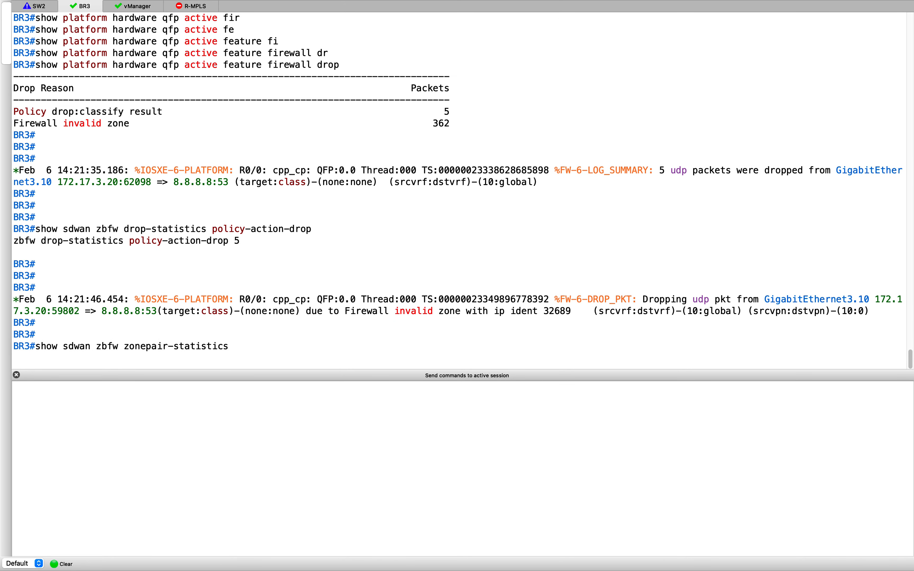
pyautogui.press('Return')
pyautogui.press('Return')
pyautogui.press('Return')
pyautogui.press('Return')
pyautogui.press('Return')
pyautogui.press('Return')
pyautogui.press('Return')
pyautogui.press('Return')
pyautogui.press('Return')
pyautogui.press('Return')
pyautogui.press('Return')
pyautogui.press('Return')
pyautogui.press('Return')
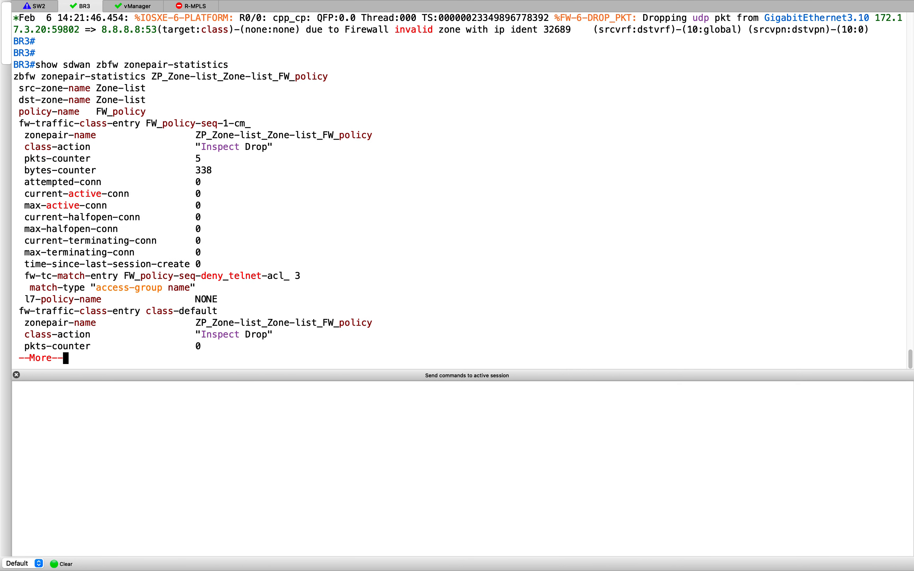
pyautogui.press('Return')
pyautogui.press('Return')
pyautogui.press('Return')
pyautogui.press('Return')
pyautogui.press('Return')
pyautogui.press('Return')
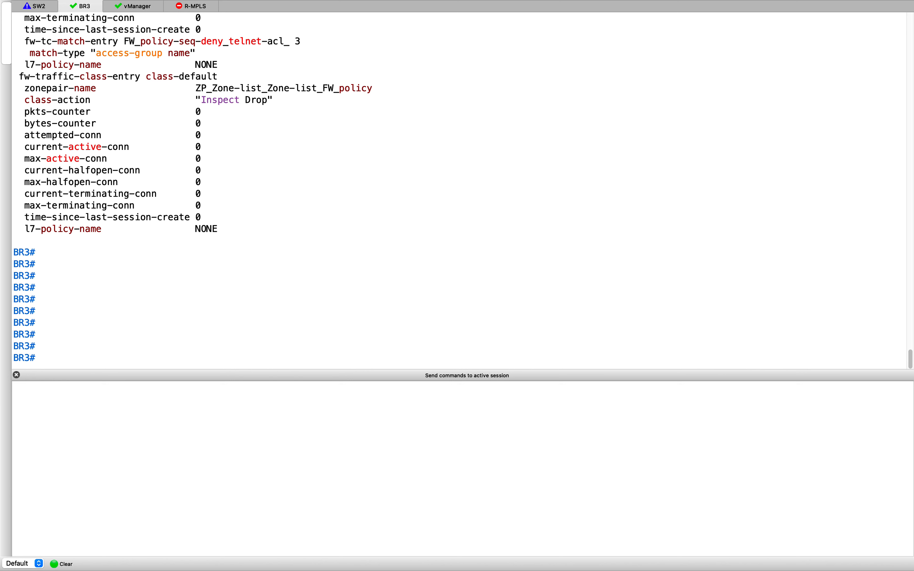
pyautogui.press('super+Tab')
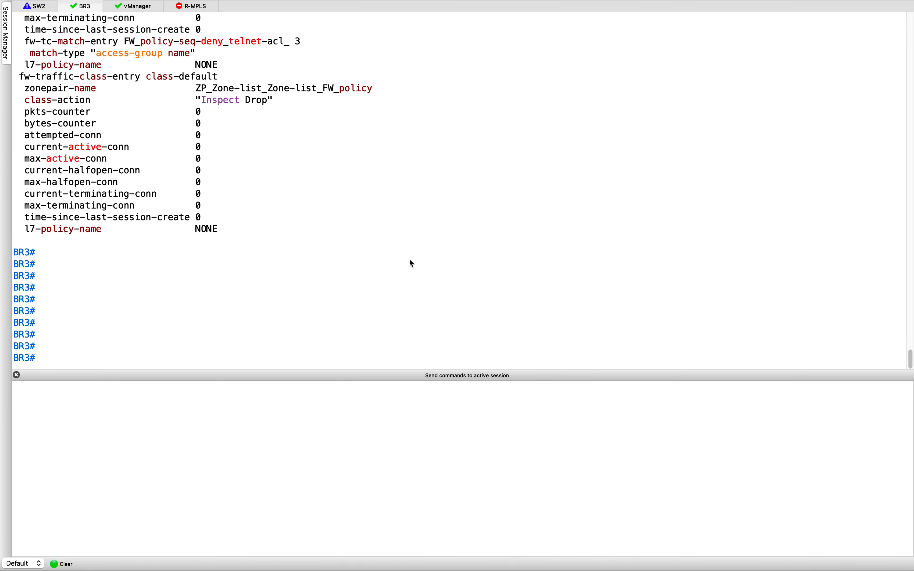
pyautogui.hotkey('ctrl', 'Up')
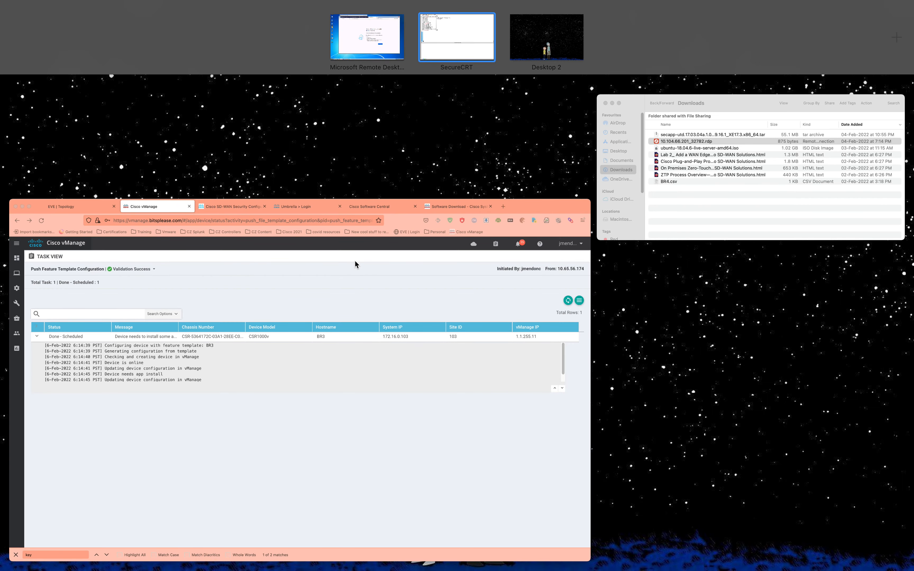
# Step: On the Windows PC, open a PuTTY SSH session to 172.16.0.10, then close it
pyautogui.click(365, 37)
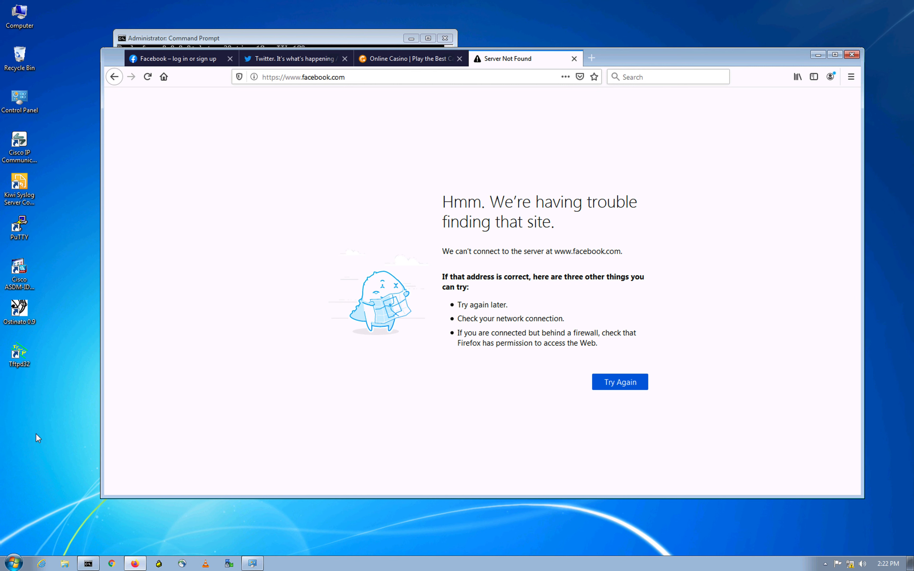
pyautogui.doubleClick(19, 227)
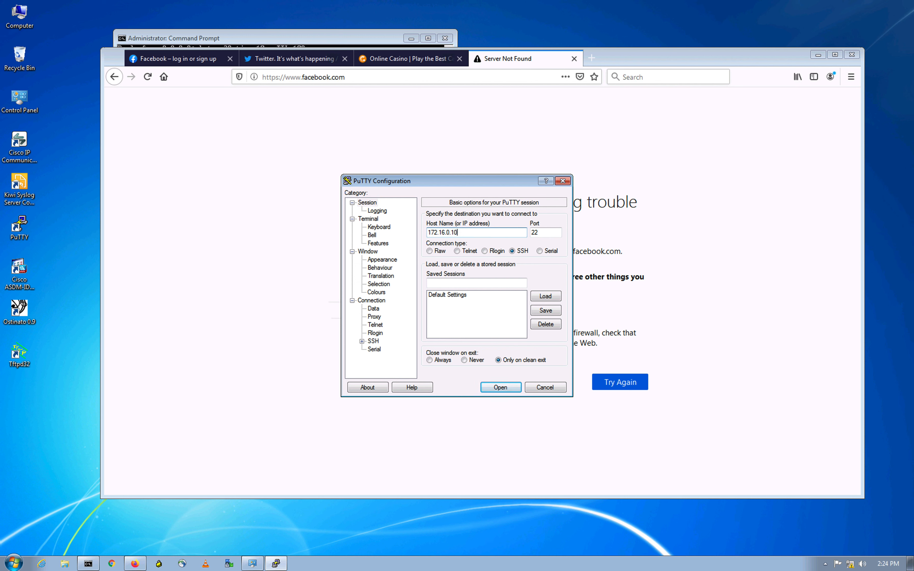
pyautogui.click(513, 388)
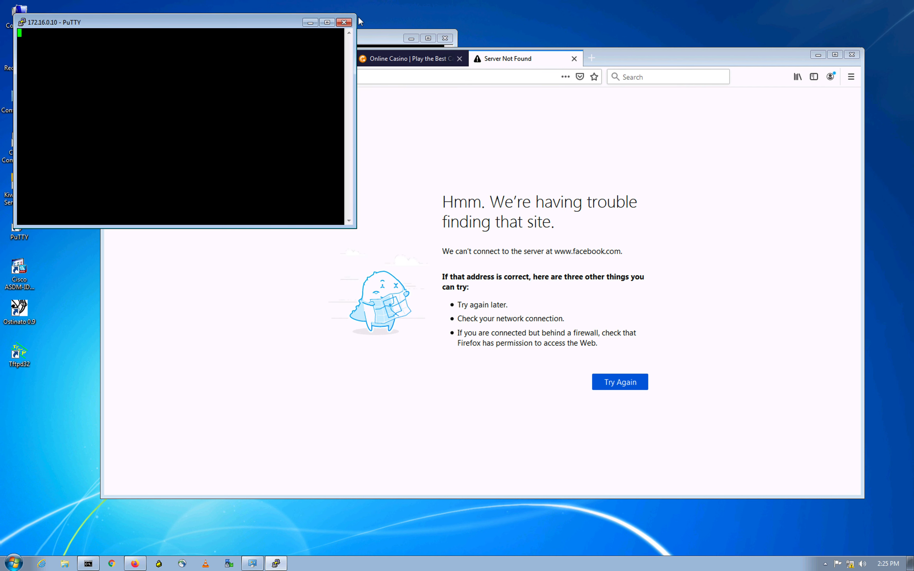
pyautogui.click(344, 23)
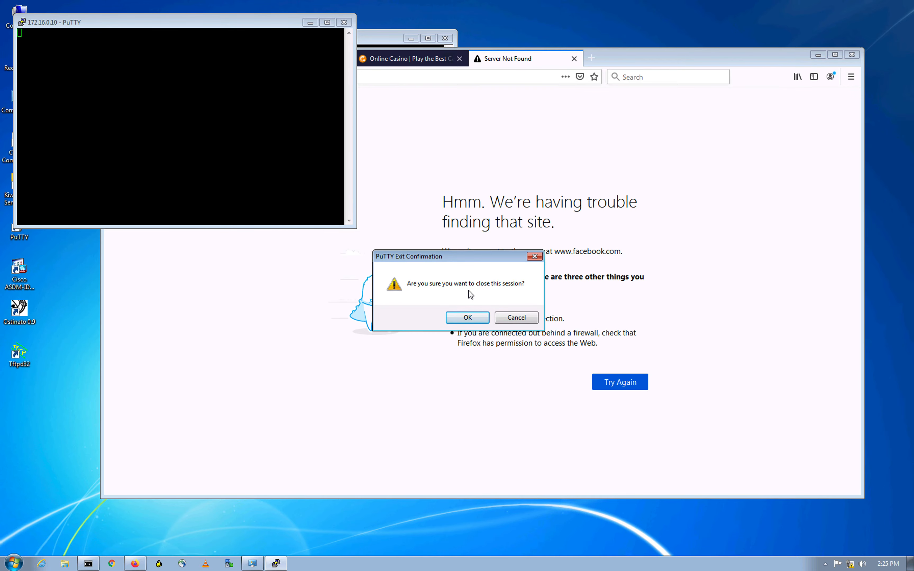
pyautogui.click(473, 318)
pyautogui.hotkey('ctrl', 'Up')
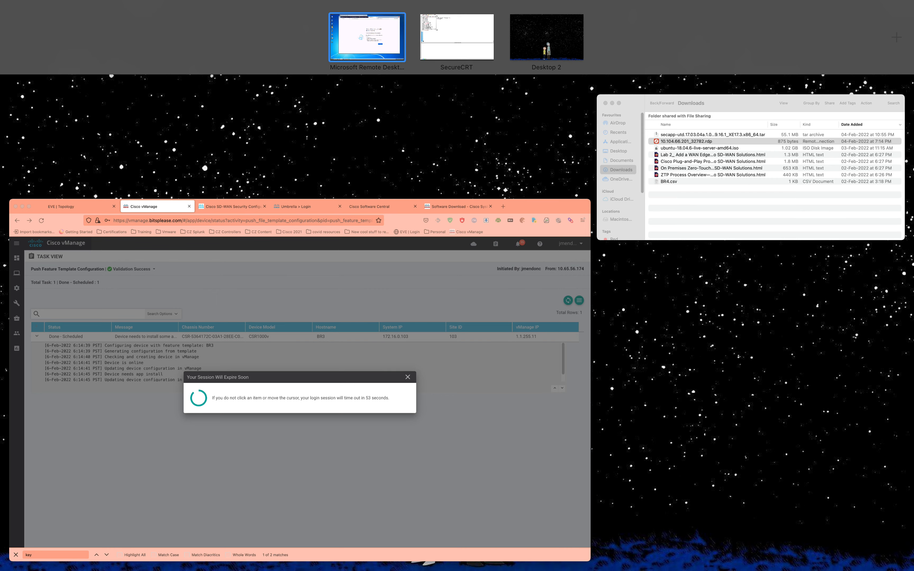
pyautogui.hotkey('ctrl', 'Up')
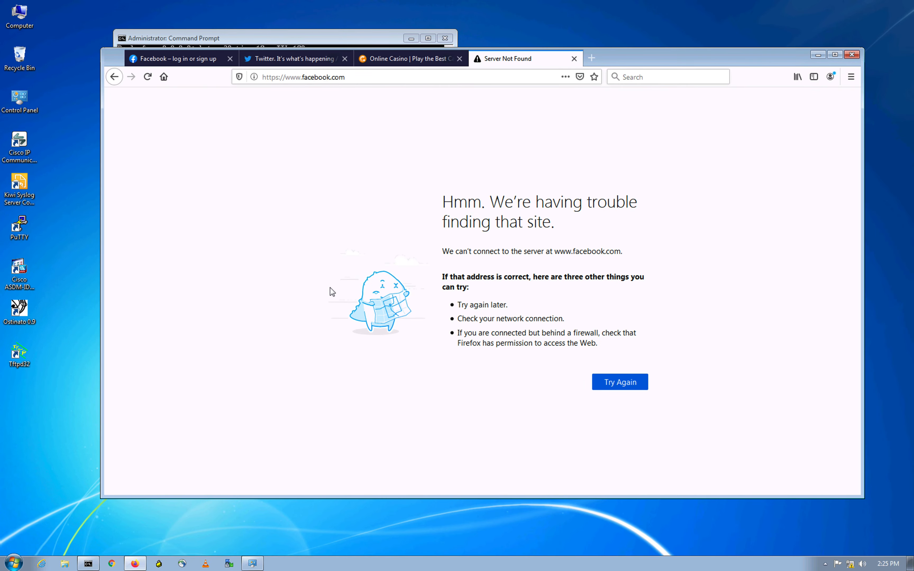
pyautogui.hotkey('ctrl', 'Up')
# Step: From Configuration > Security, edit Security-BR3 and open its FW_policy firewall policy for editing
pyautogui.click(234, 402)
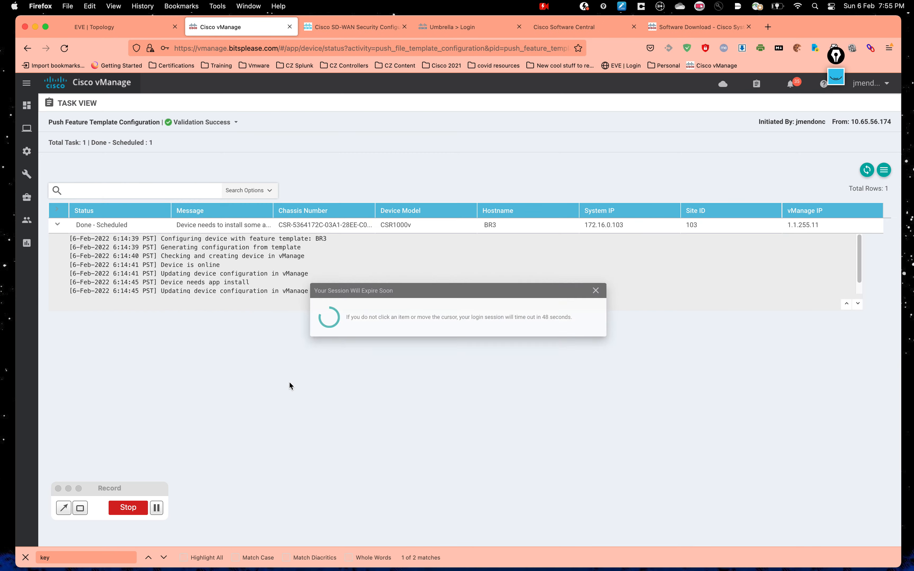
pyautogui.click(68, 489)
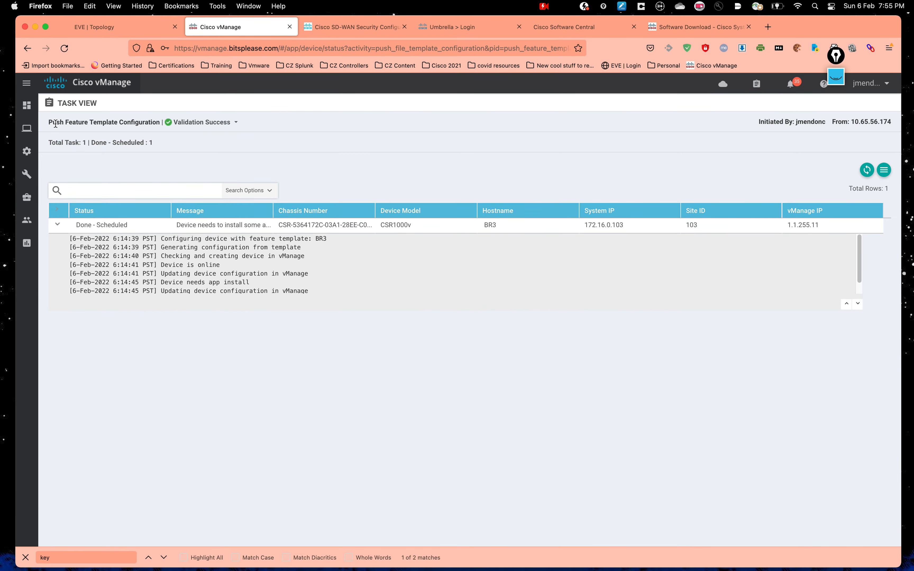
pyautogui.moveTo(26, 152)
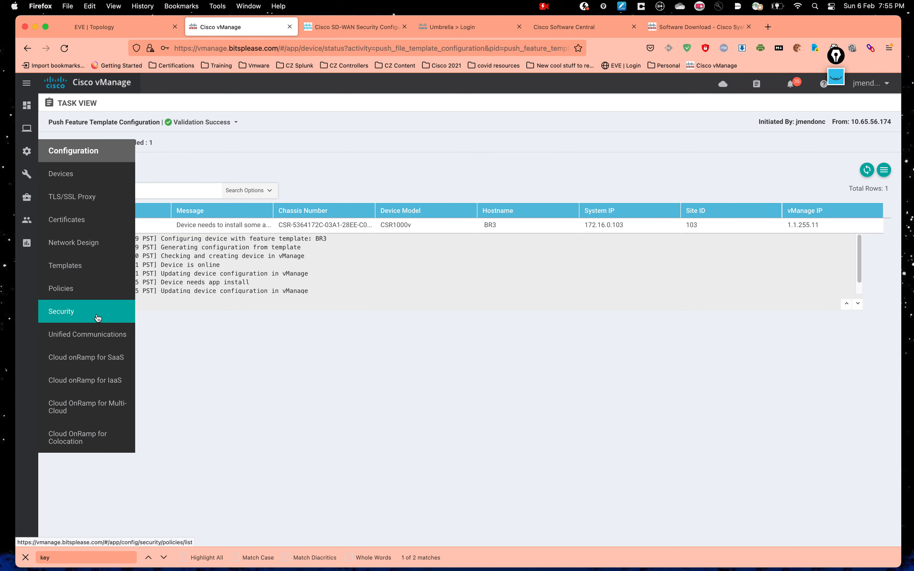
pyautogui.click(98, 318)
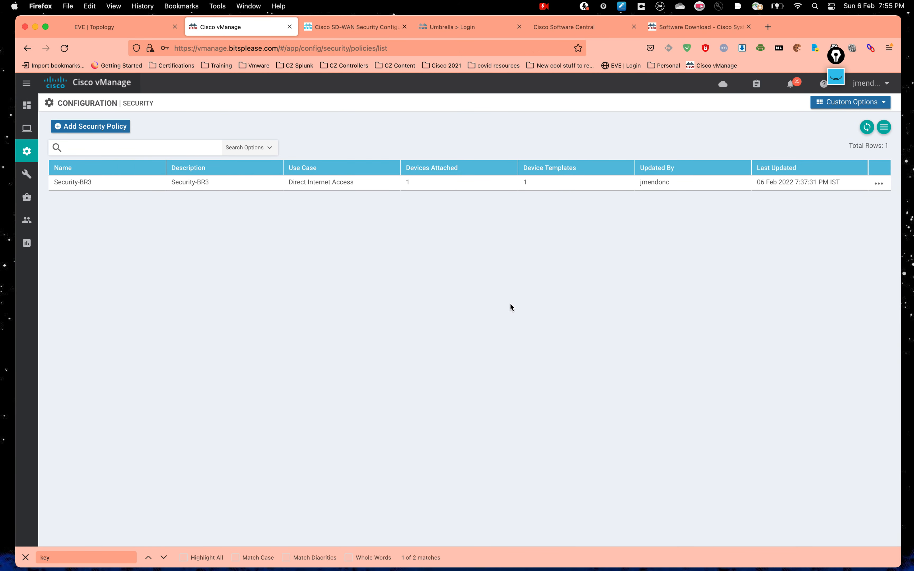
pyautogui.click(879, 184)
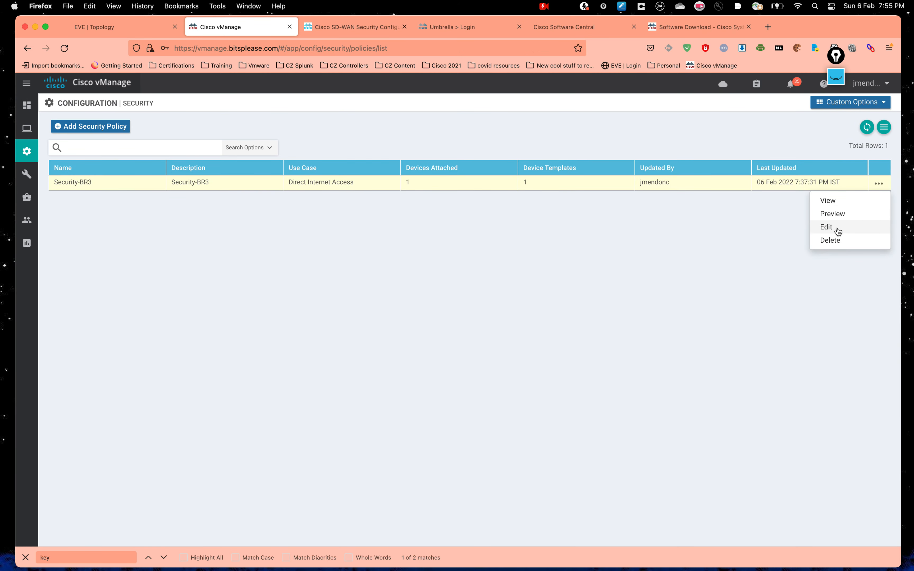
pyautogui.click(838, 231)
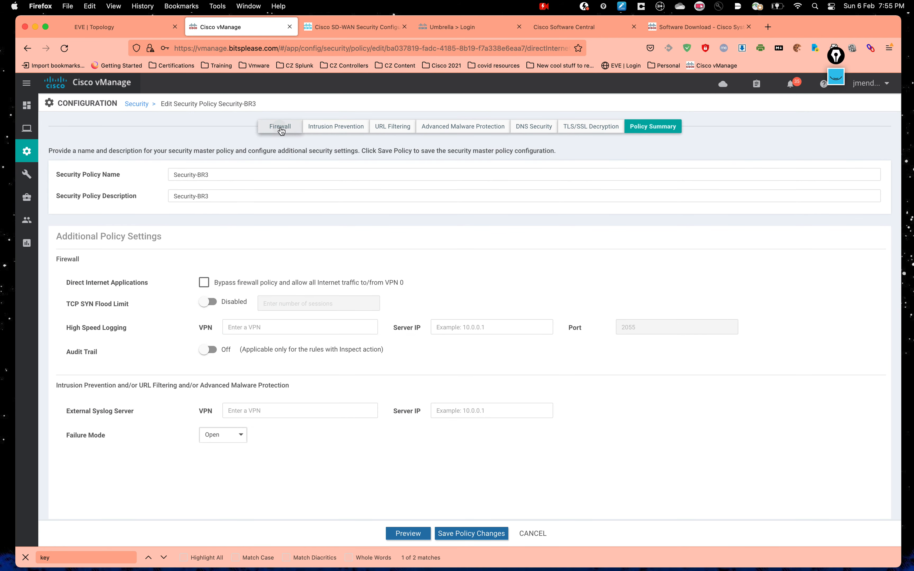
pyautogui.click(280, 128)
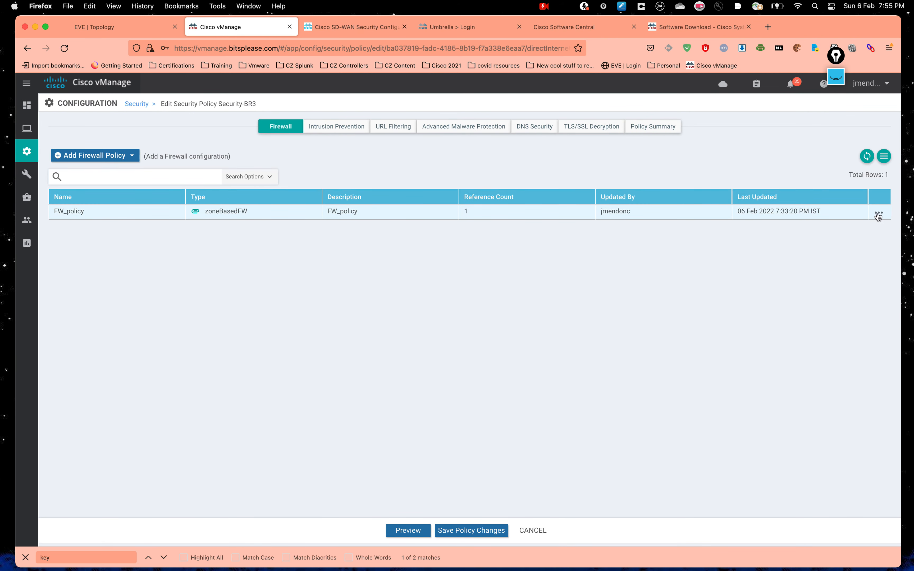
pyautogui.click(878, 215)
pyautogui.click(843, 261)
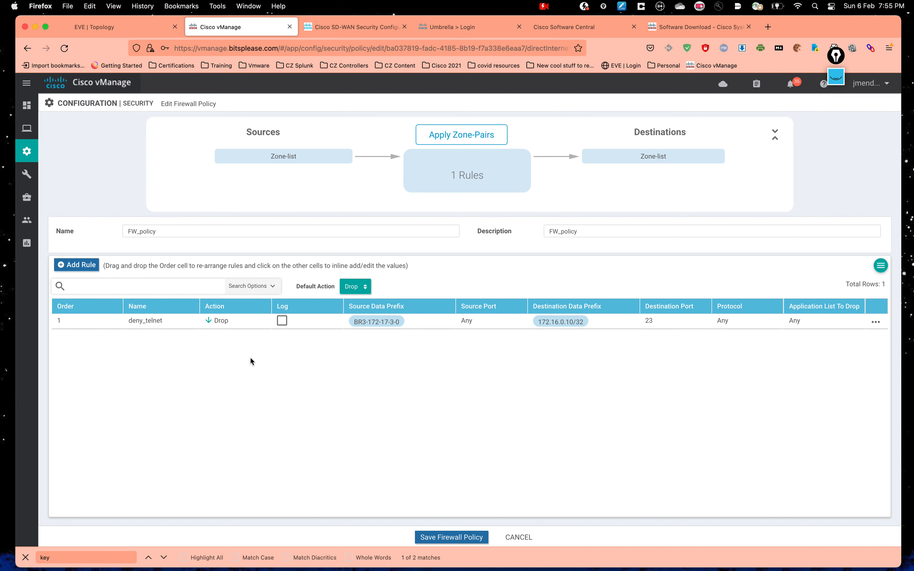
# Step: Add a 'Permit all' rule to FW_policy with action Pass and logging enabled
pyautogui.click(361, 290)
pyautogui.click(433, 282)
pyautogui.click(87, 266)
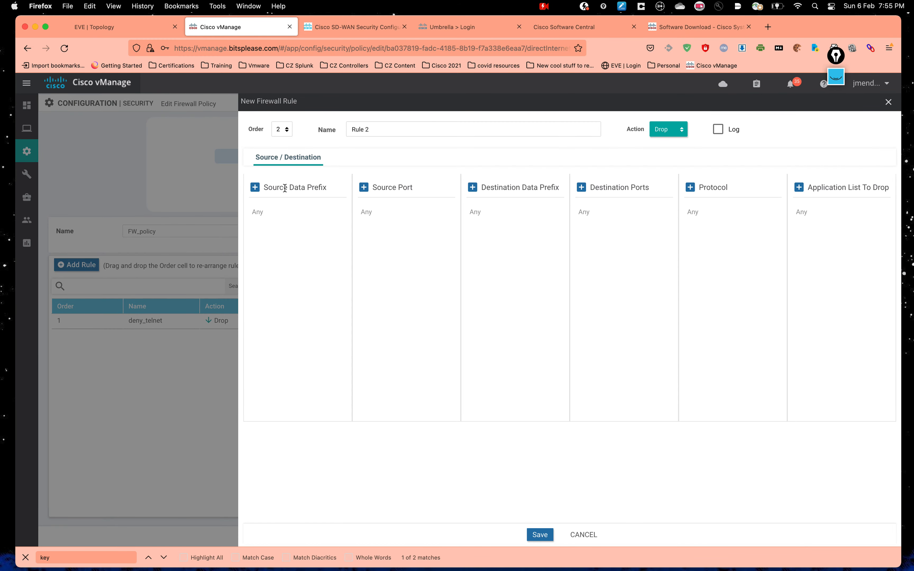
pyautogui.click(376, 129)
pyautogui.write('Permit all')
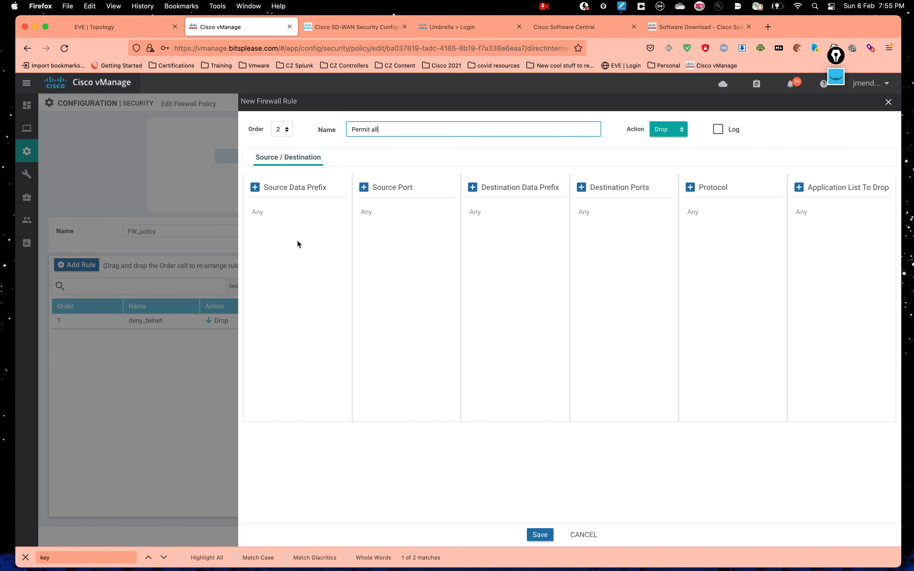
pyautogui.click(667, 134)
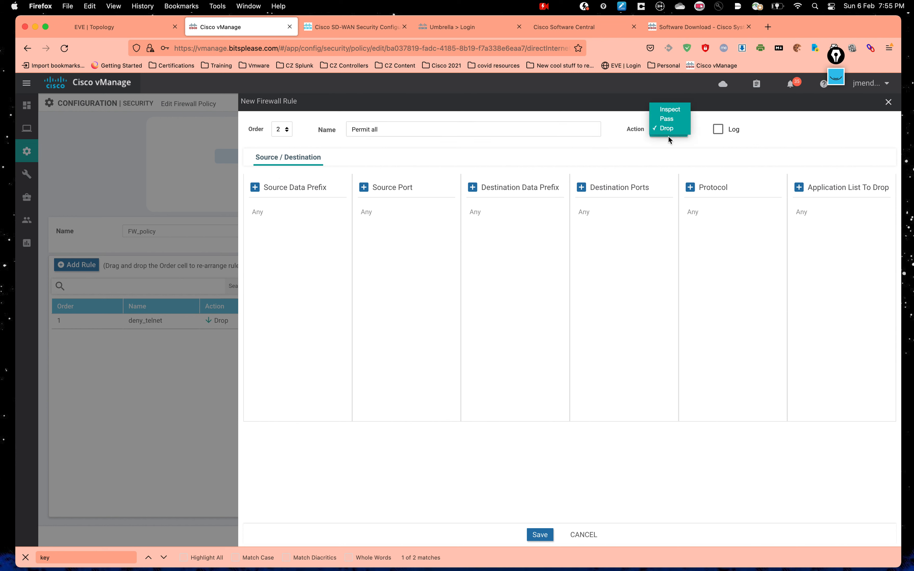
pyautogui.click(666, 119)
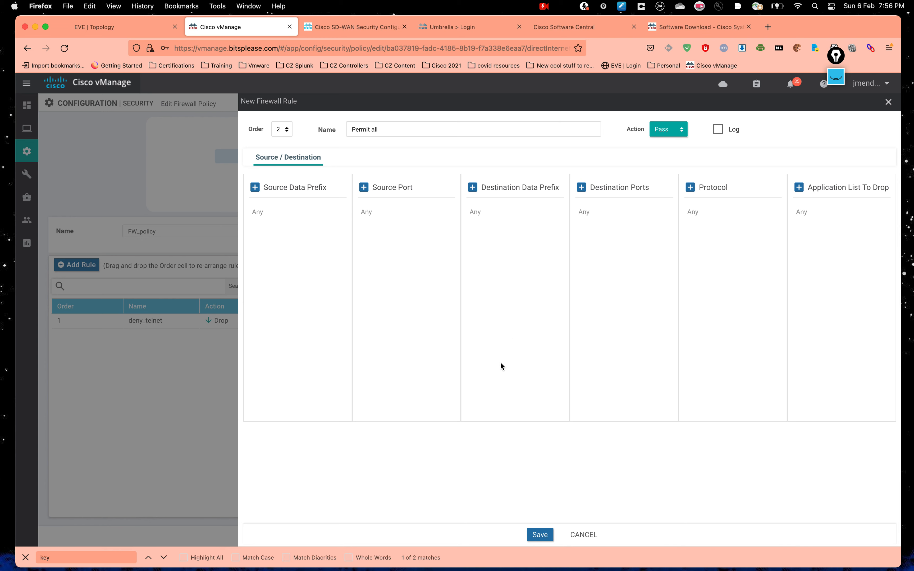
pyautogui.click(718, 129)
pyautogui.click(539, 534)
# Step: Enable logging on the deny_telnet rule and save it
pyautogui.click(875, 322)
pyautogui.click(846, 287)
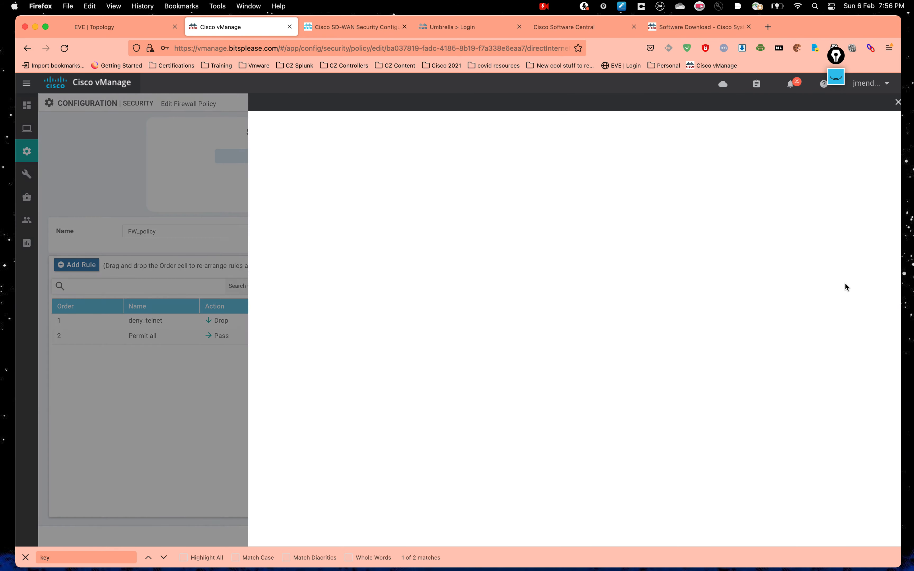
pyautogui.click(719, 130)
pyautogui.click(539, 535)
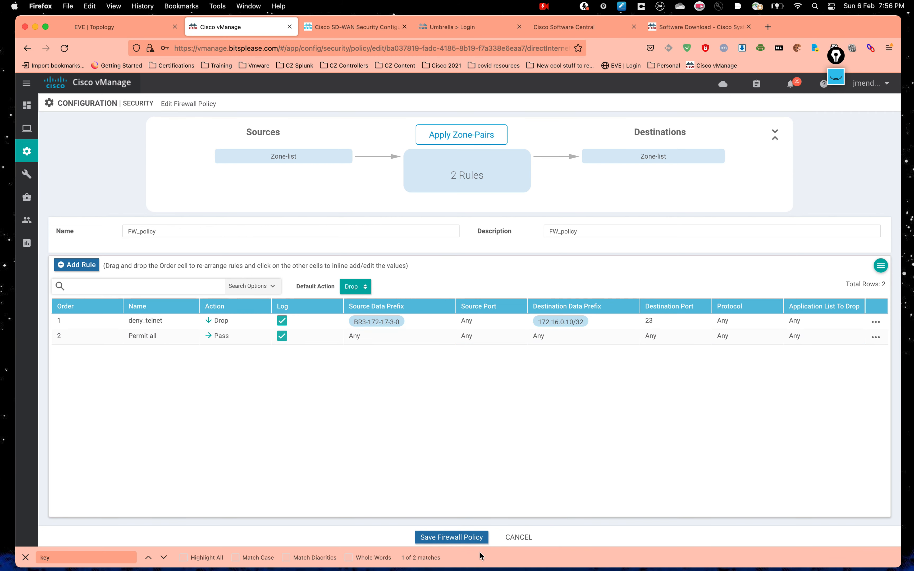
# Step: Save the updated FW_policy and push the new configuration to BR3
pyautogui.click(473, 541)
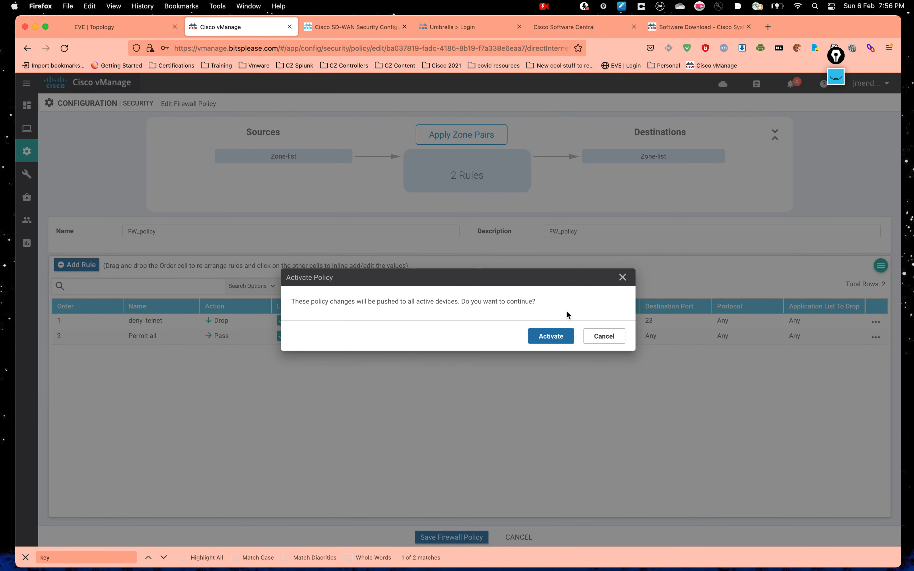
pyautogui.click(558, 334)
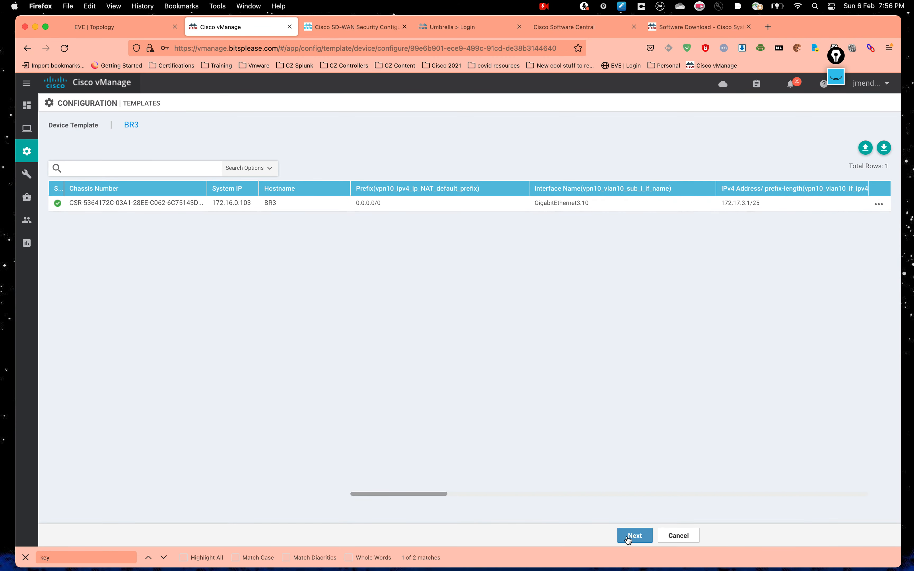
pyautogui.click(627, 536)
pyautogui.click(533, 536)
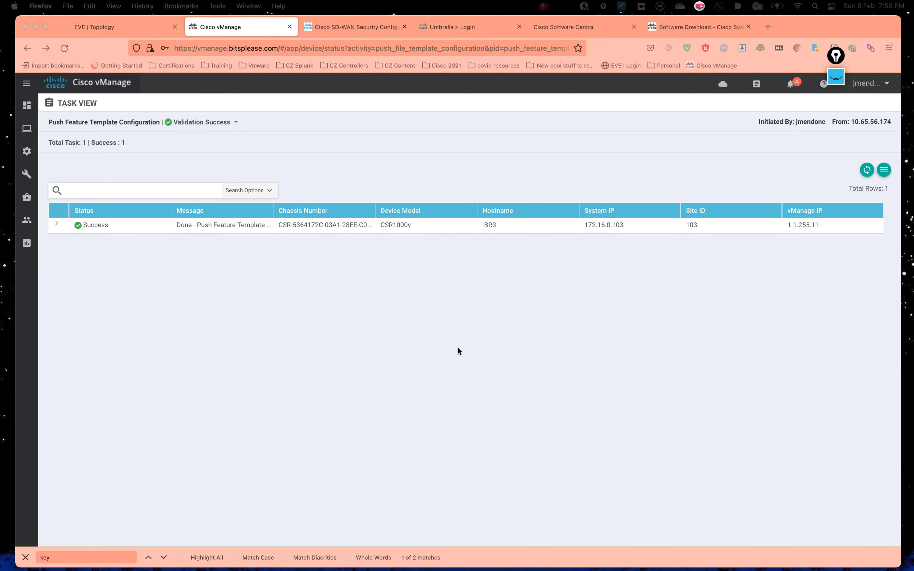
pyautogui.hotkey('ctrl', 'Up')
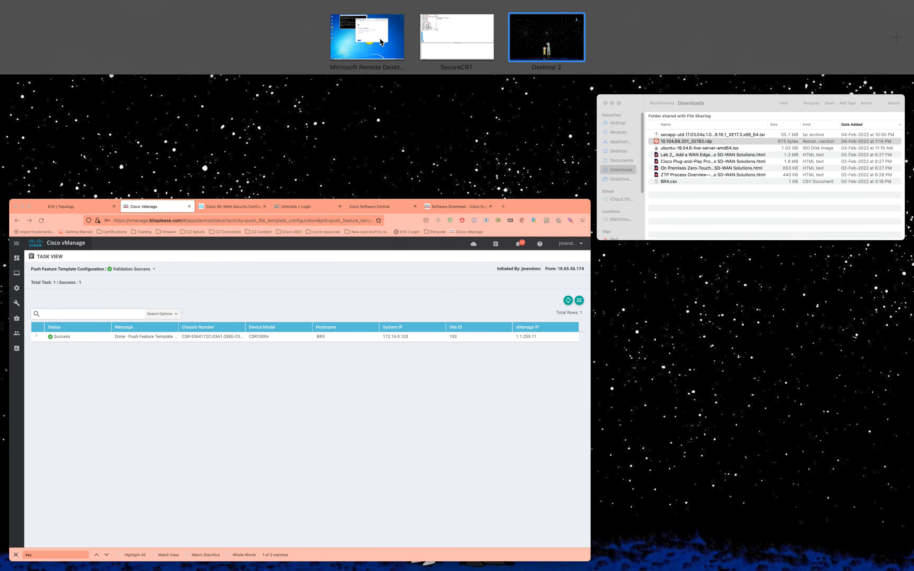
# Step: SSH from the Windows PC to SW2 at 172.16.0.10, log in, then close the session
pyautogui.click(366, 39)
pyautogui.doubleClick(50, 216)
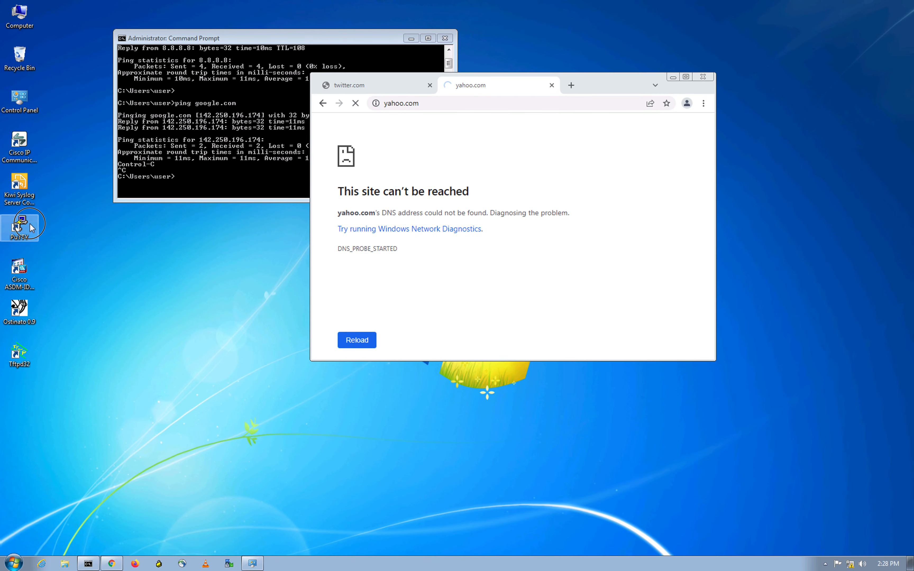
pyautogui.write('172.16.0.10')
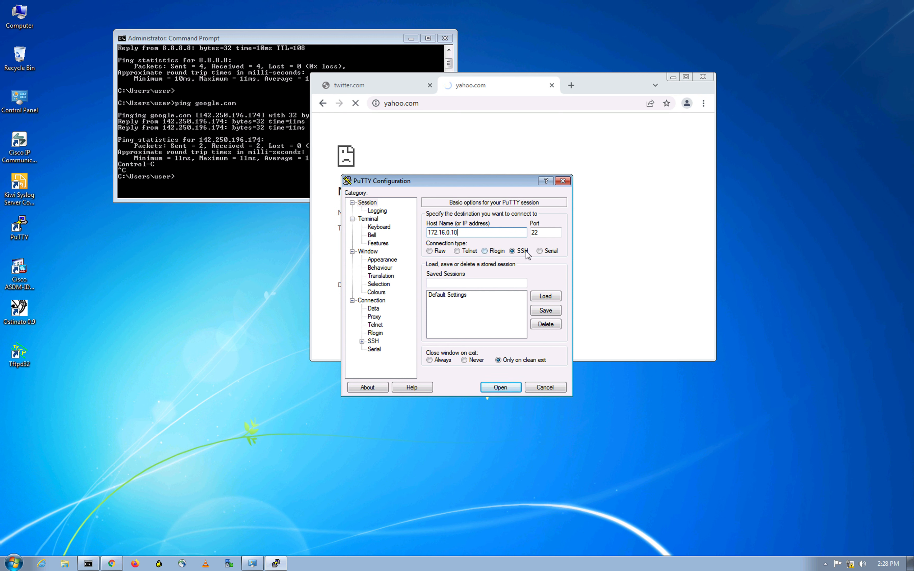
pyautogui.click(513, 389)
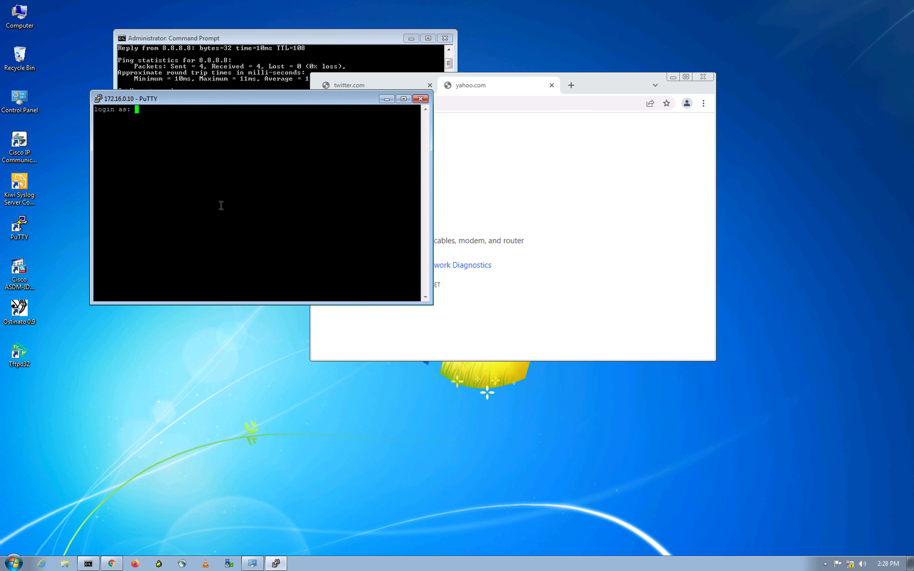
pyautogui.write('cisco')
pyautogui.press('Return')
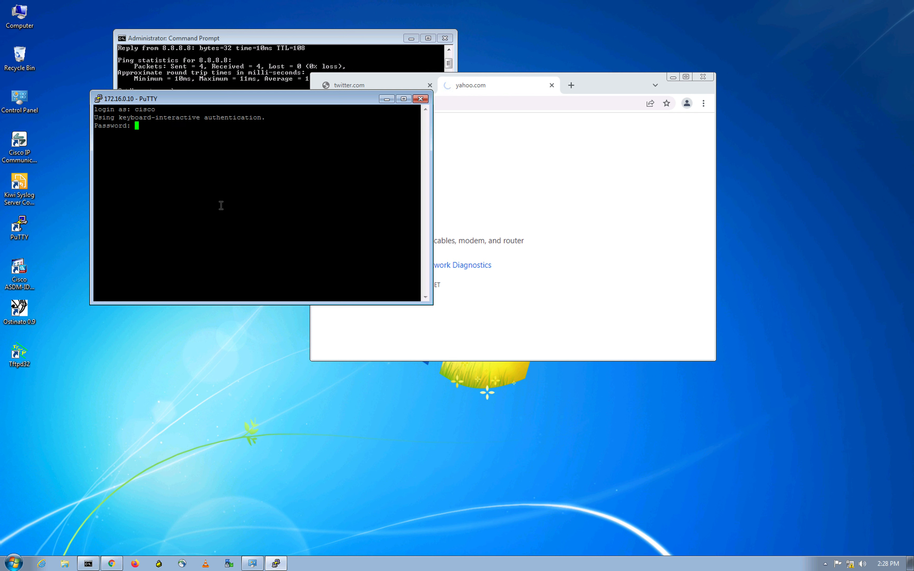
pyautogui.press('Return')
pyautogui.click(422, 99)
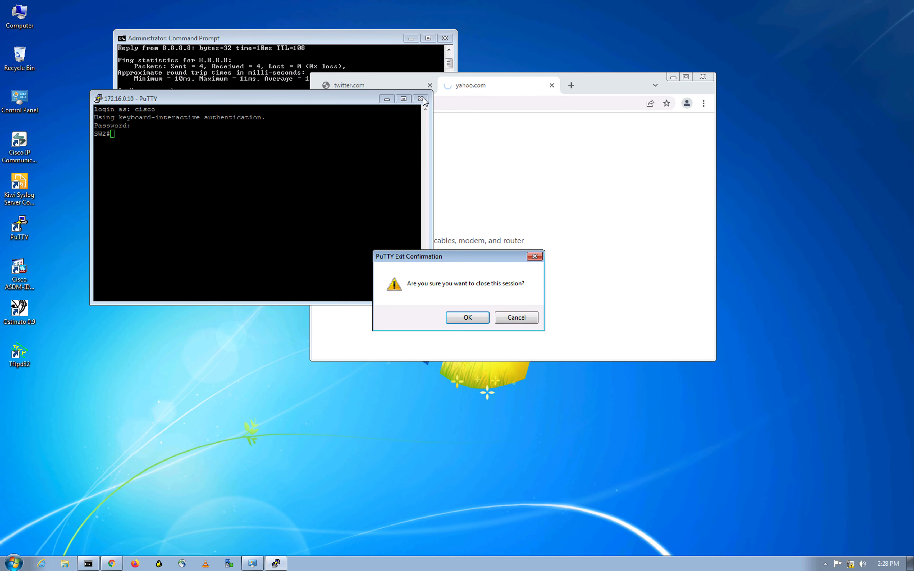
pyautogui.click(491, 316)
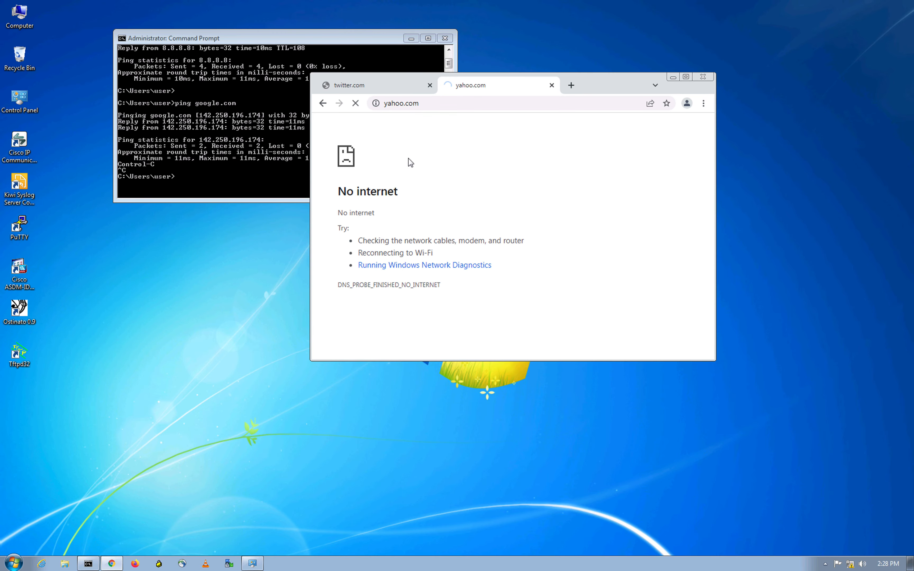
# Step: In SecureCRT's BR3 console, highlight 10:global in the DNS-to-8.8.8.8 firewall drop log line
pyautogui.hotkey('ctrl', 'Up')
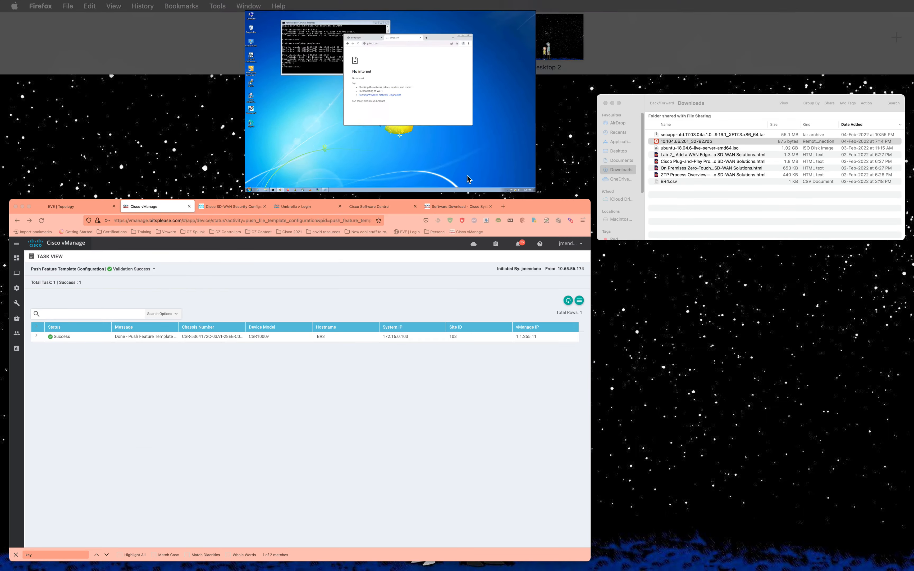
pyautogui.click(456, 34)
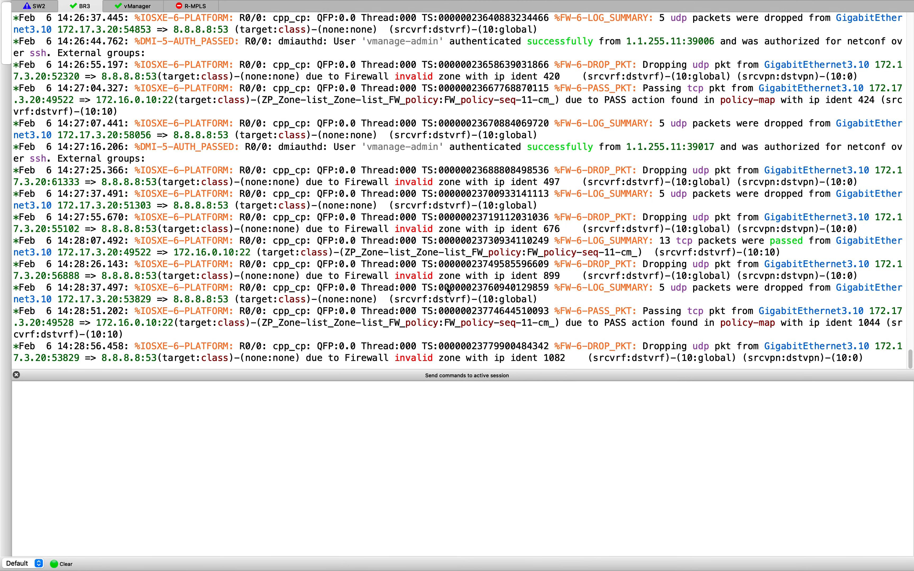
pyautogui.moveTo(682, 311); pyautogui.dragTo(733, 311)
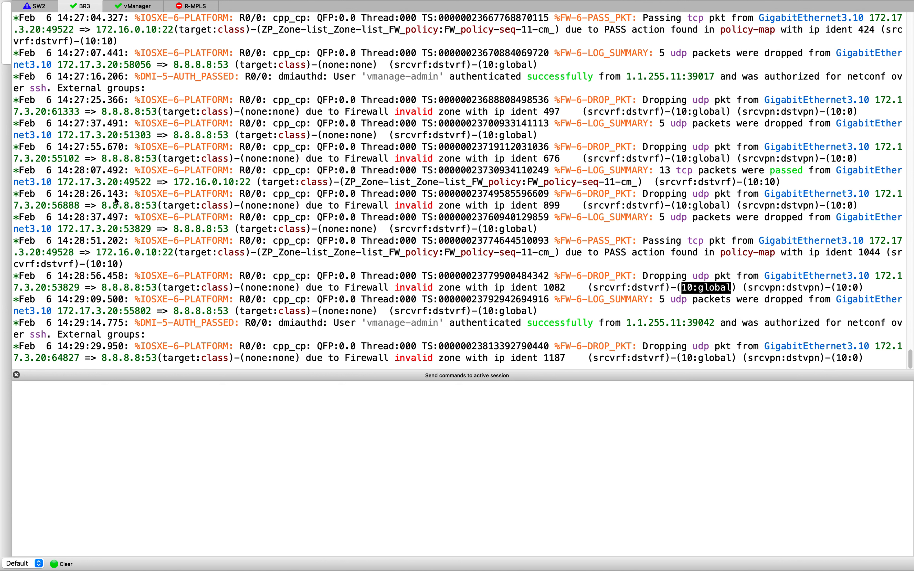
pyautogui.press('super+Tab')
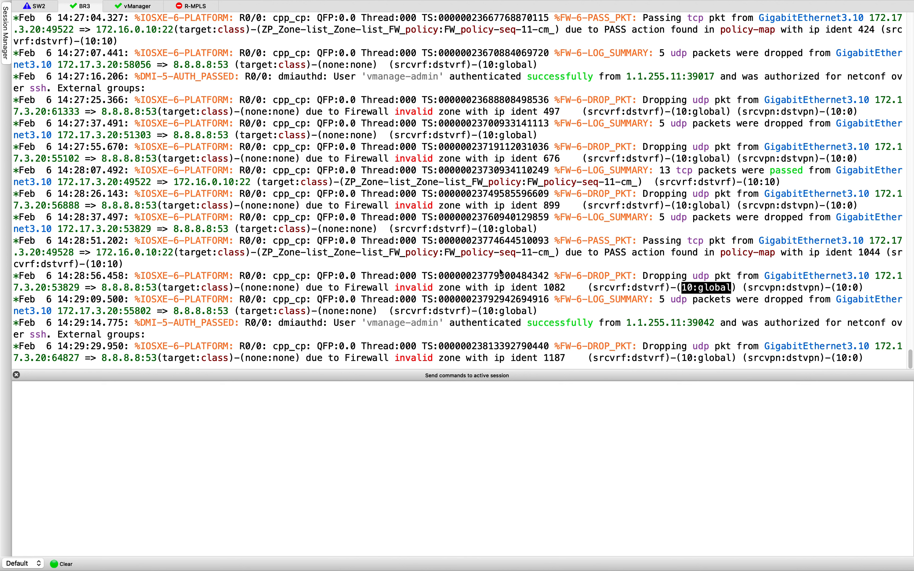
# Step: Back in vManage, open Security-BR3 for editing from Configuration > Security
pyautogui.hotkey('ctrl', 'Up')
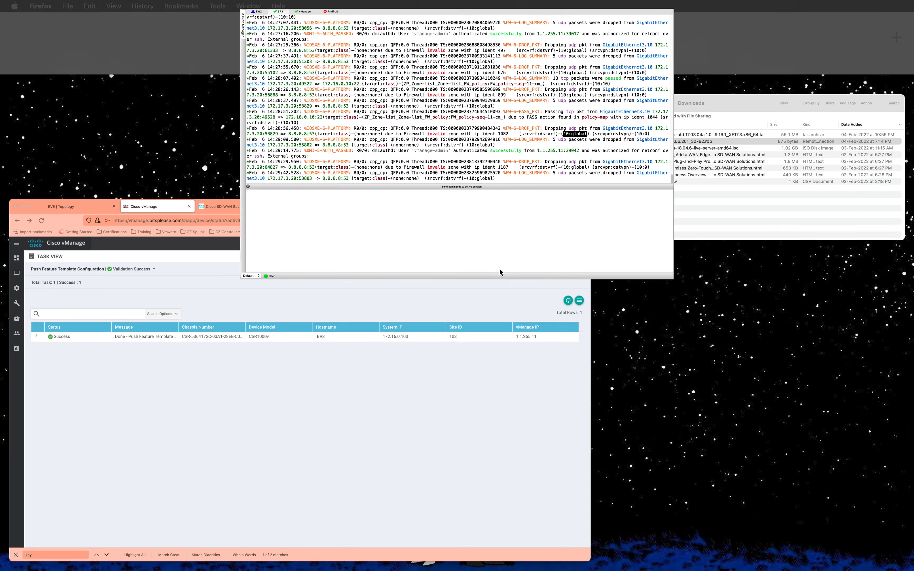
pyautogui.click(296, 307)
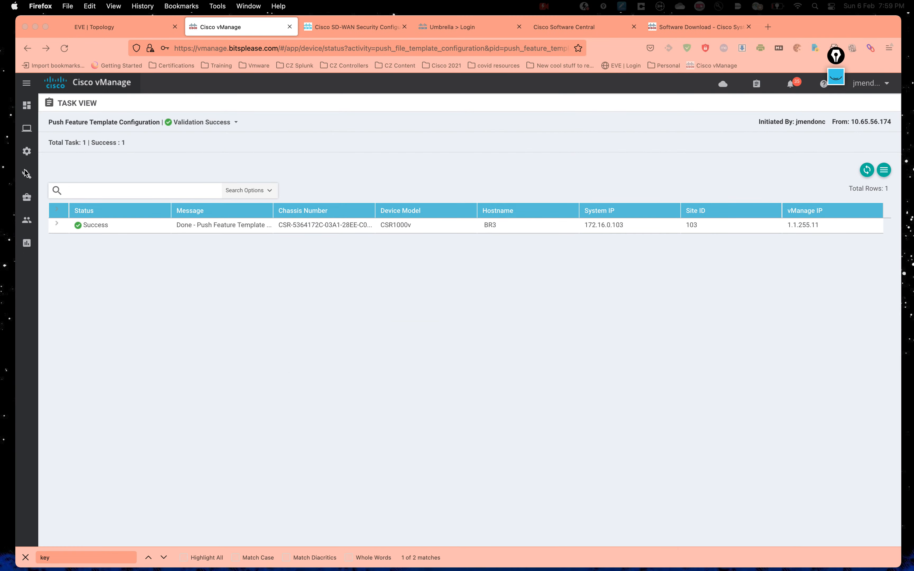
pyautogui.moveTo(26, 151)
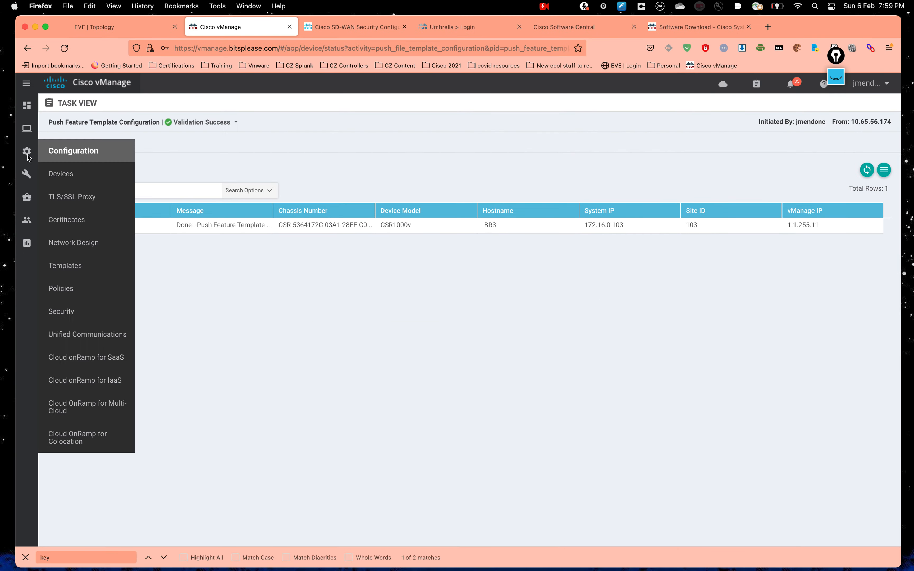
pyautogui.click(104, 311)
pyautogui.click(877, 184)
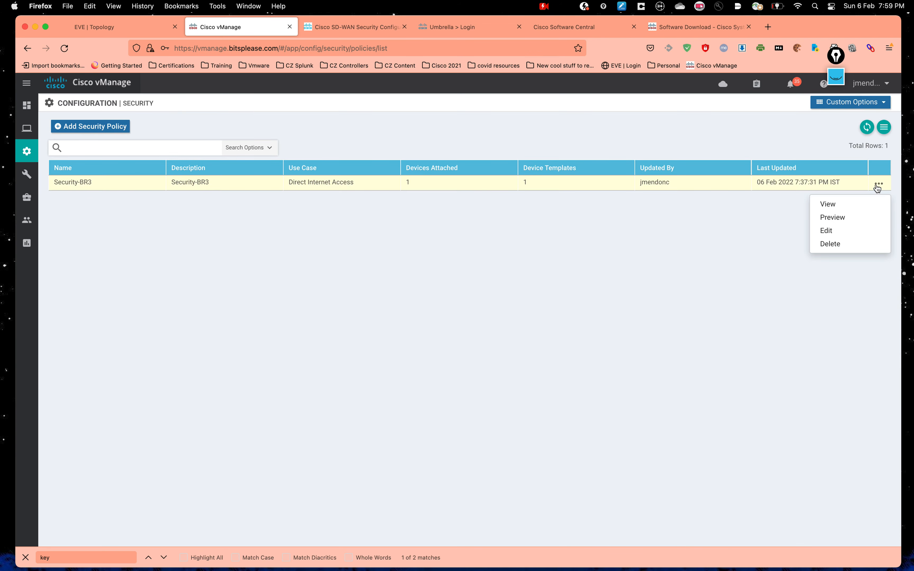
pyautogui.click(839, 233)
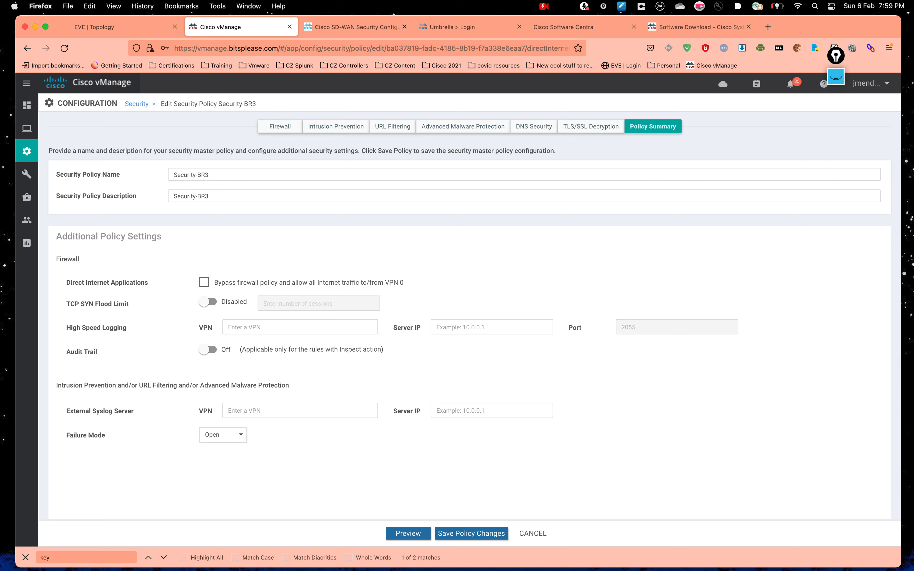
# Step: Enable firewall bypass for Internet traffic, keep Failure Mode Open, save, and push to BR3
pyautogui.click(203, 283)
pyautogui.click(230, 436)
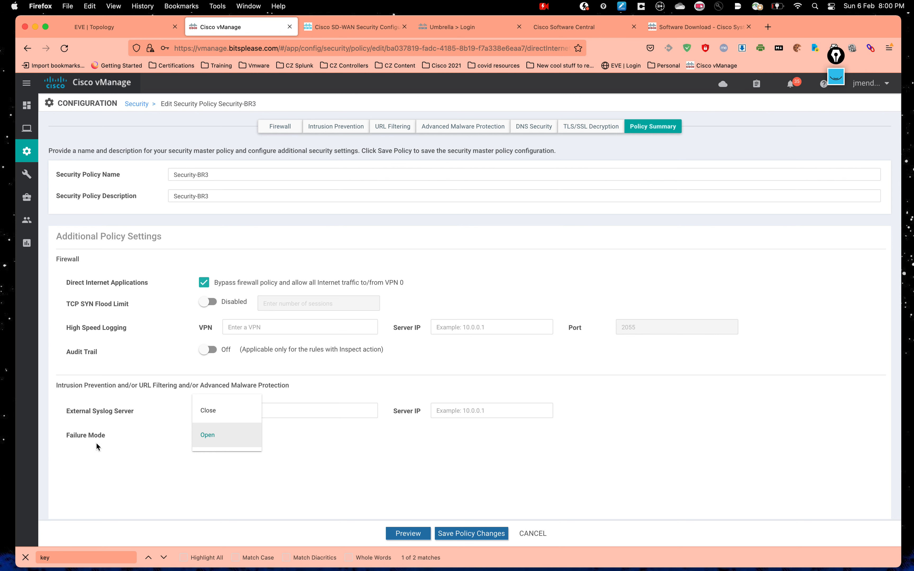
pyautogui.click(61, 433)
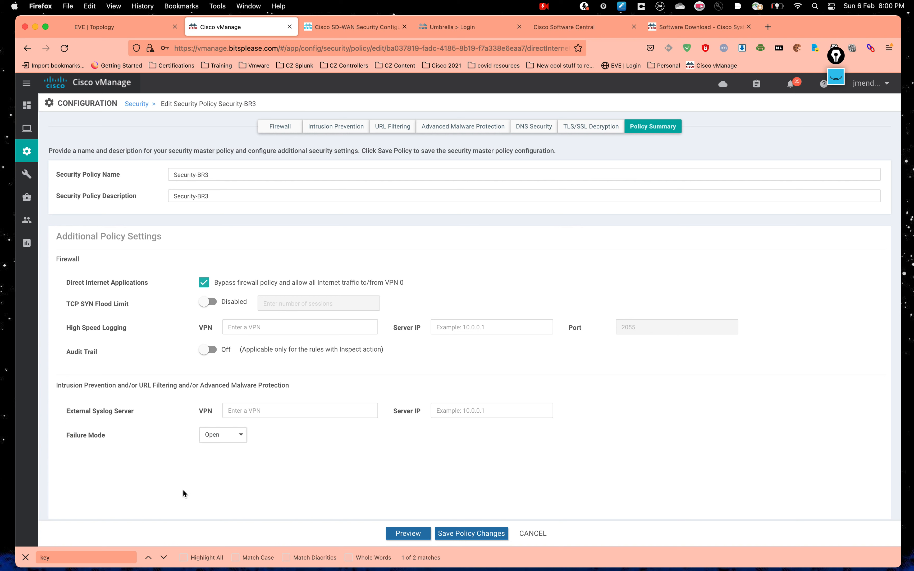
pyautogui.click(480, 531)
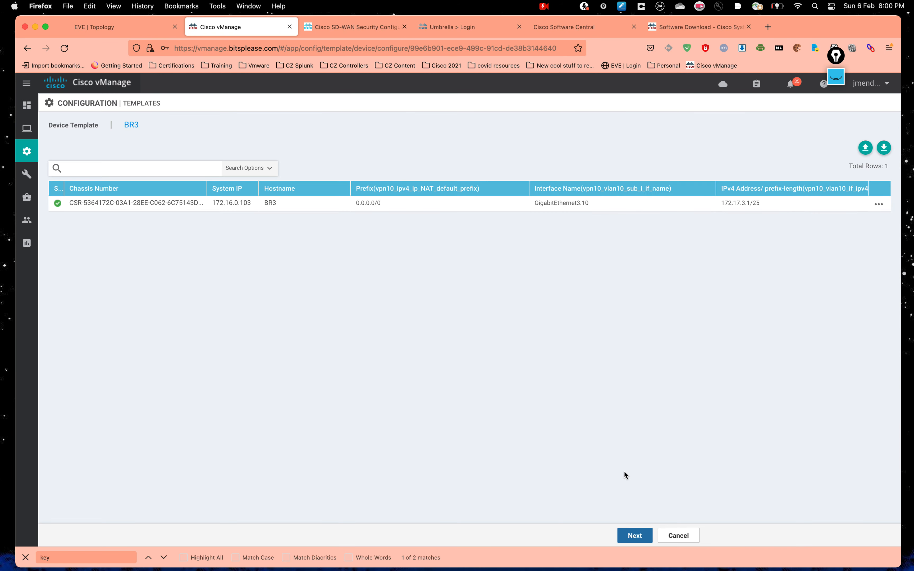
pyautogui.click(626, 536)
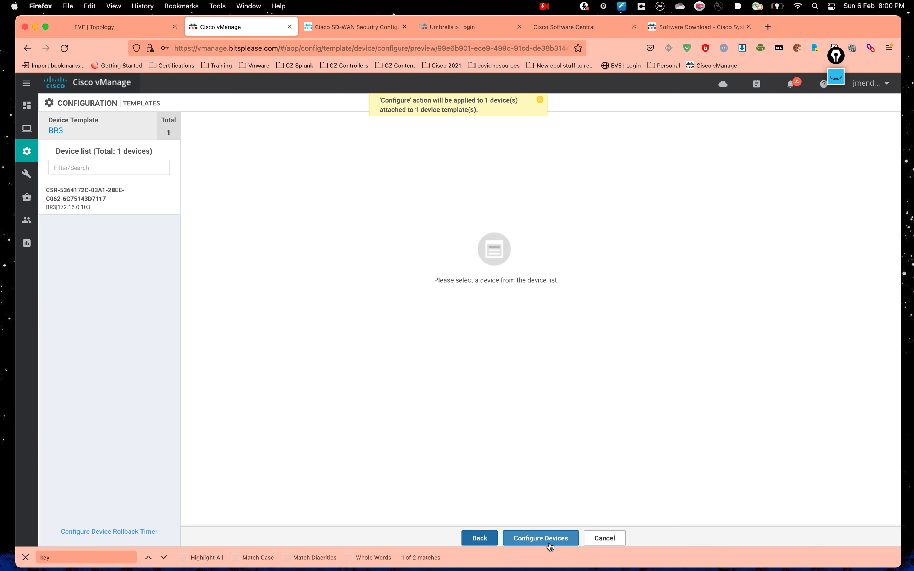
pyautogui.click(541, 537)
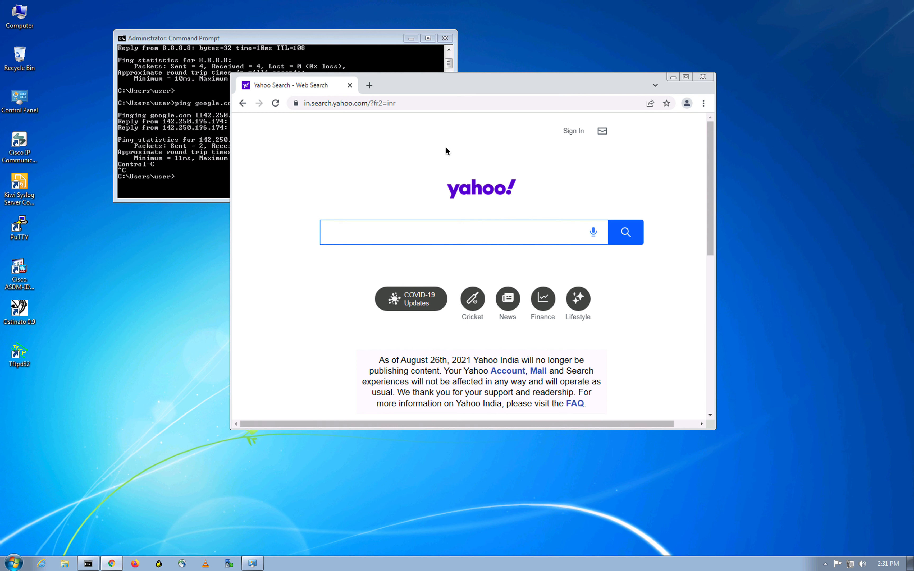
# Step: Open a fresh Yahoo Search tab in Chrome and close the older one
pyautogui.scroll(-7, 536, 243)
pyautogui.scroll(7, 536, 243)
pyautogui.click(369, 85)
pyautogui.click(370, 101)
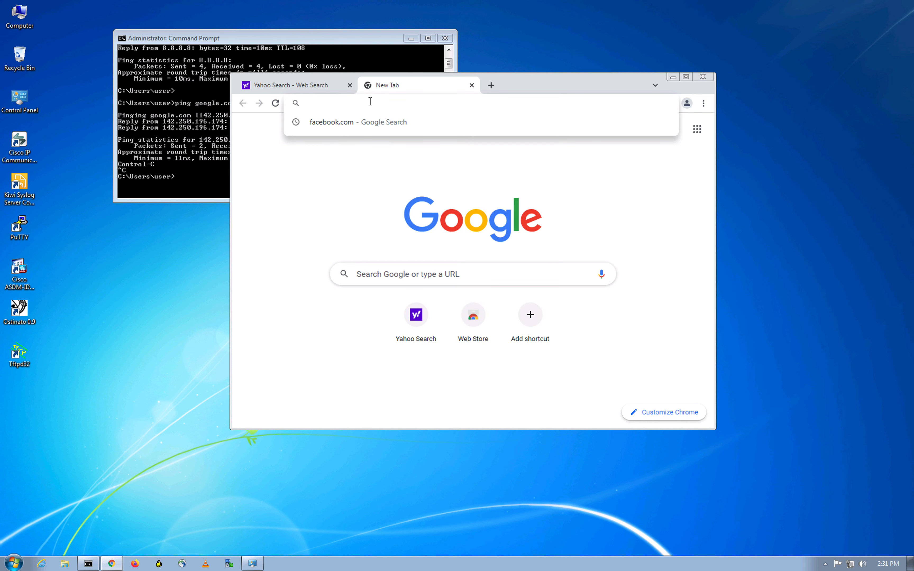
pyautogui.click(418, 314)
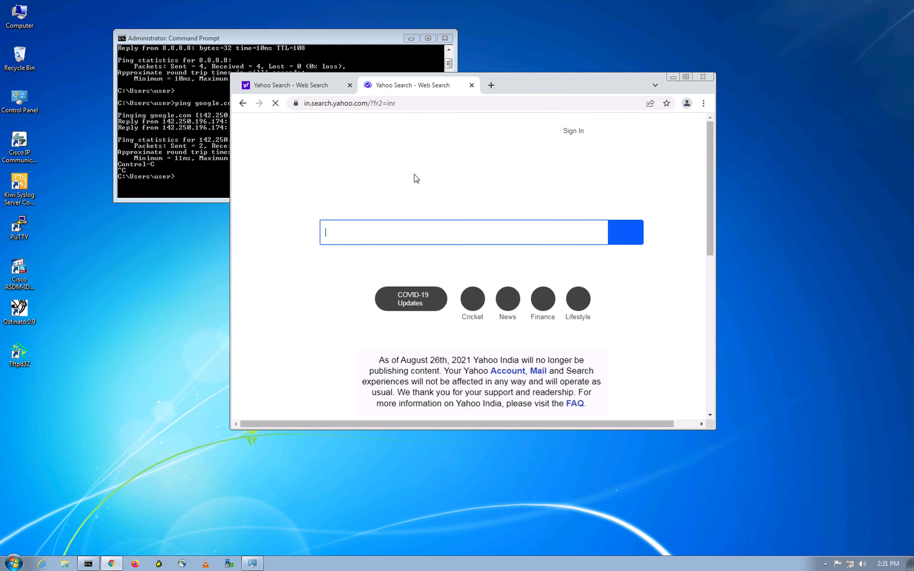
pyautogui.click(349, 85)
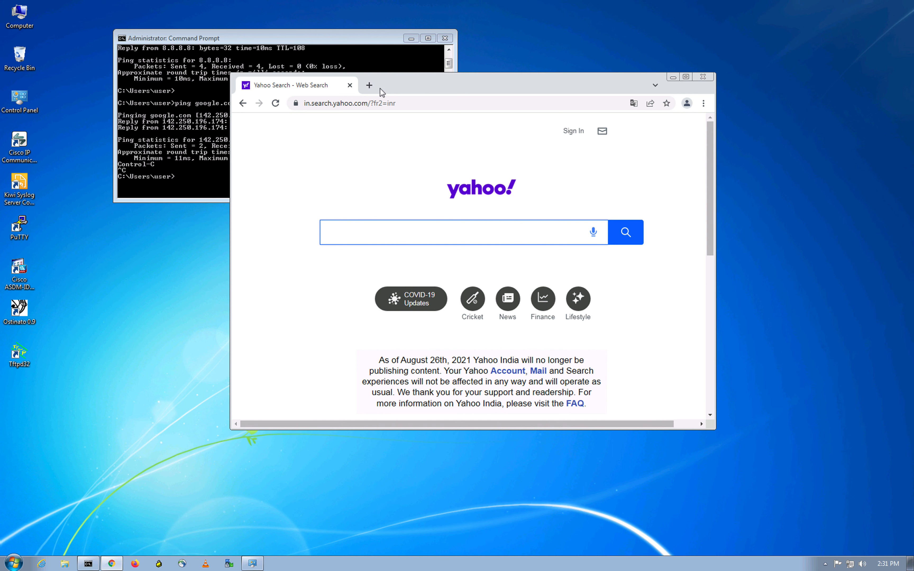
# Step: Test access to twitter.com and then facebook.com in a new tab
pyautogui.click(370, 85)
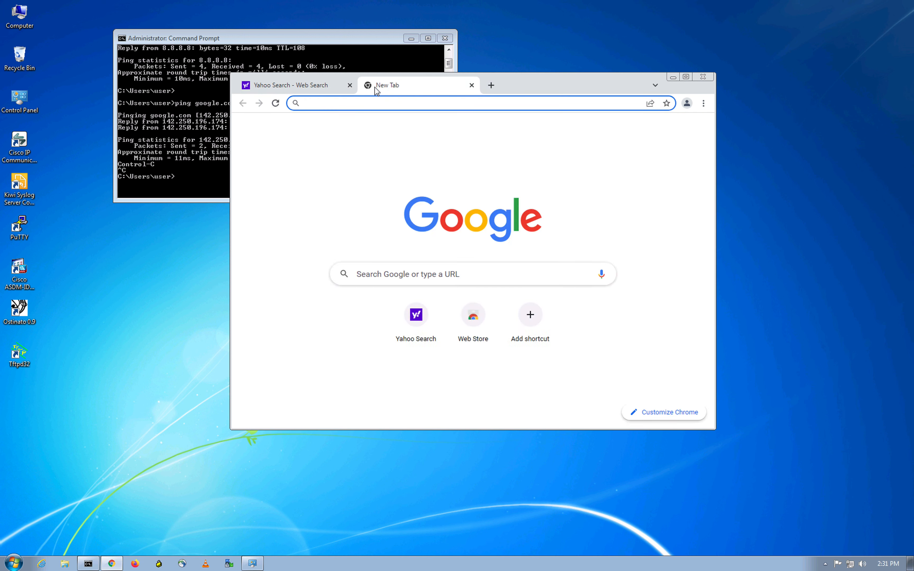
pyautogui.write('twitt')
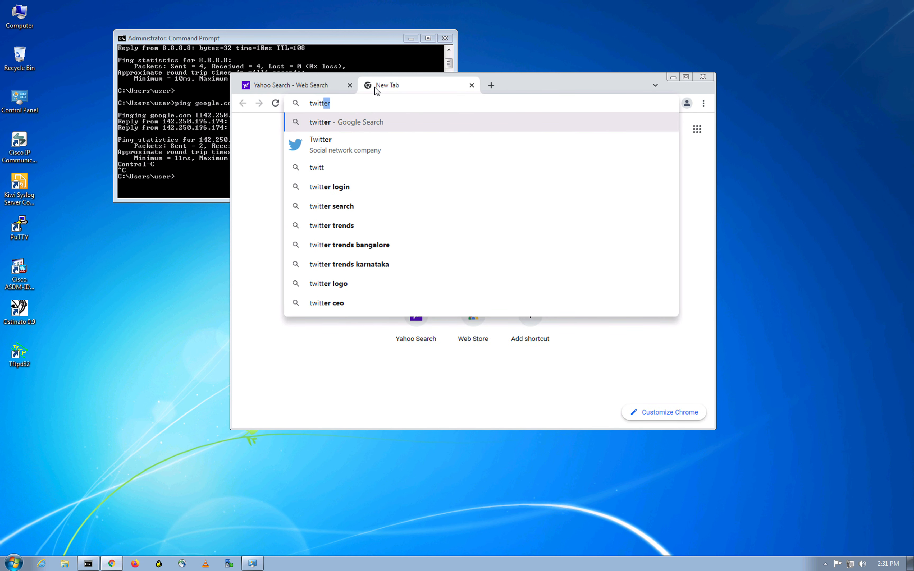
pyautogui.write('er')
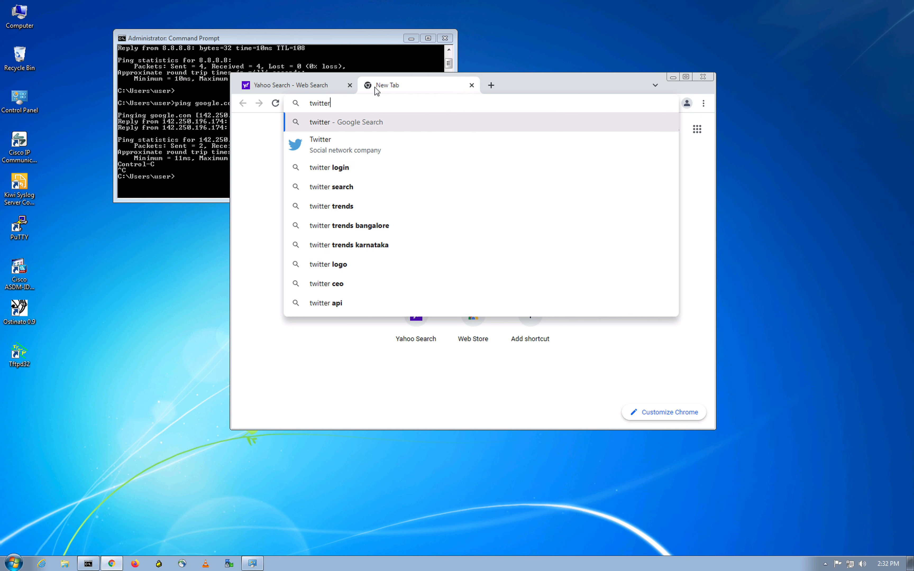
pyautogui.write('.com')
pyautogui.press('Return')
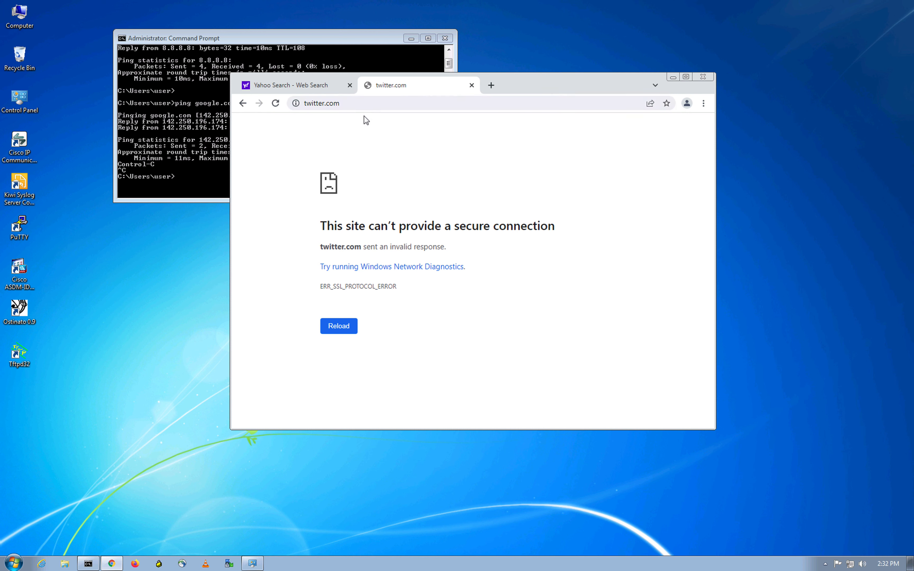
pyautogui.click(354, 103)
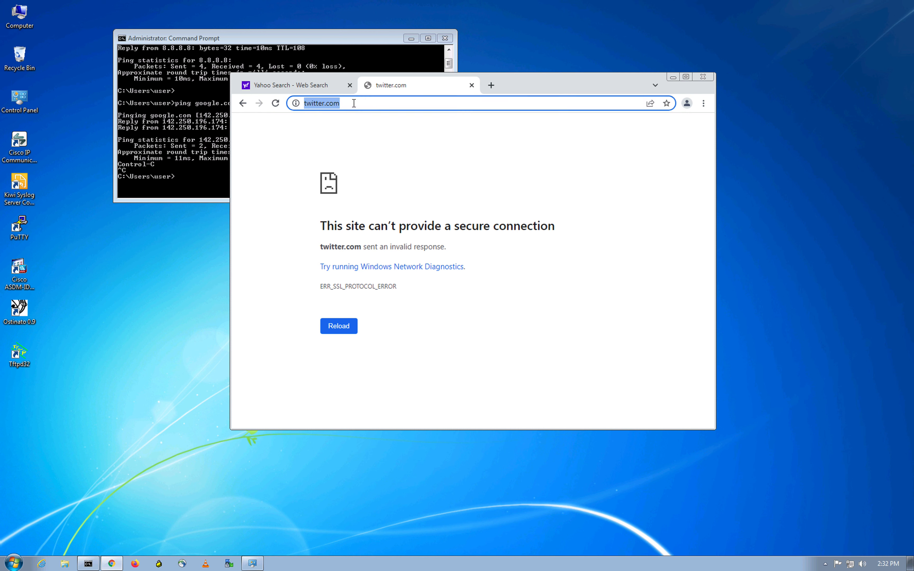
pyautogui.write('facebook.co')
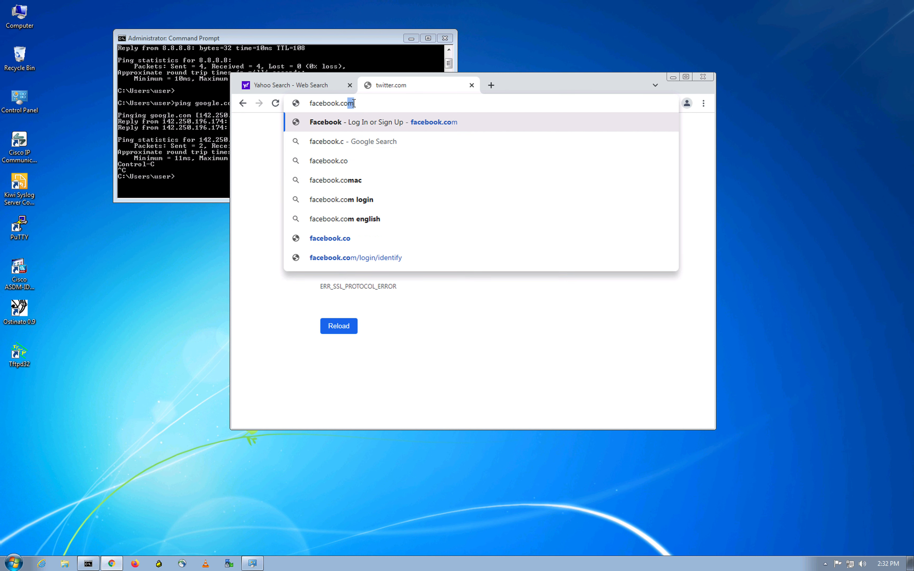
pyautogui.press('Return')
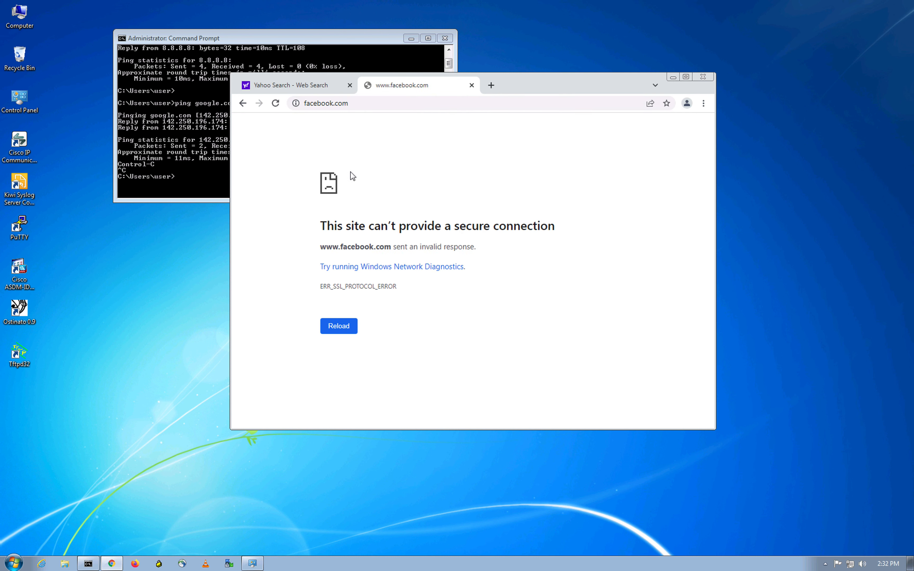
# Step: Search for youtube, open the YouTube site, then close its tab
pyautogui.click(490, 86)
pyautogui.write('you')
pyautogui.press('Return')
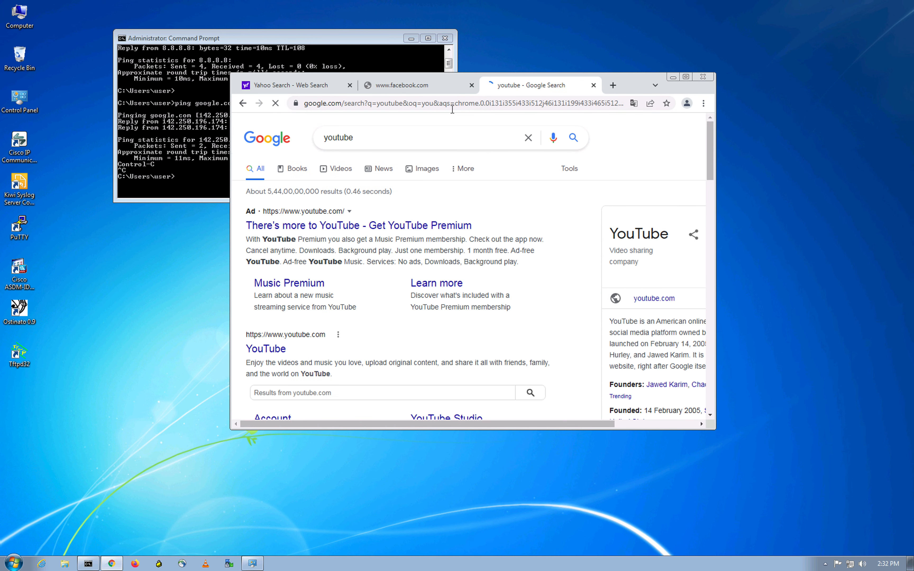
pyautogui.click(341, 226)
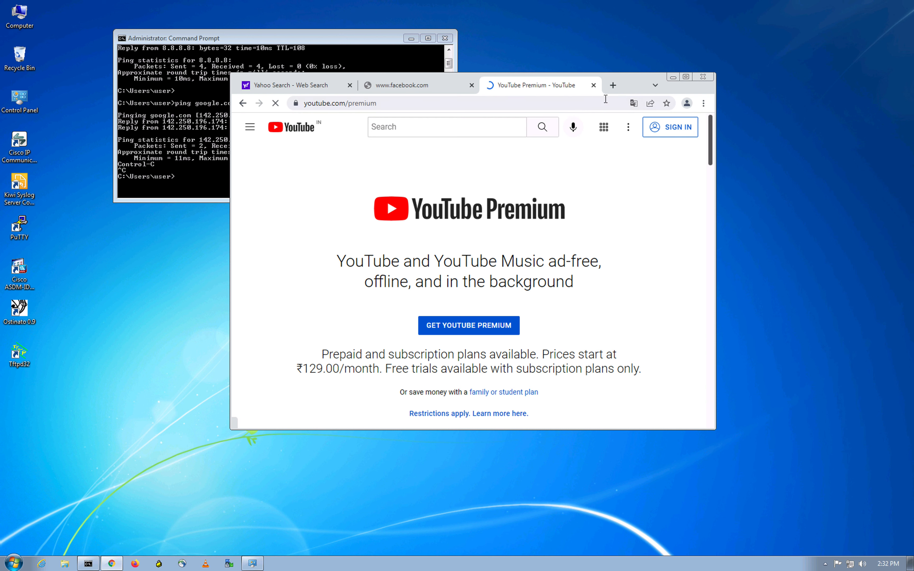
pyautogui.click(594, 85)
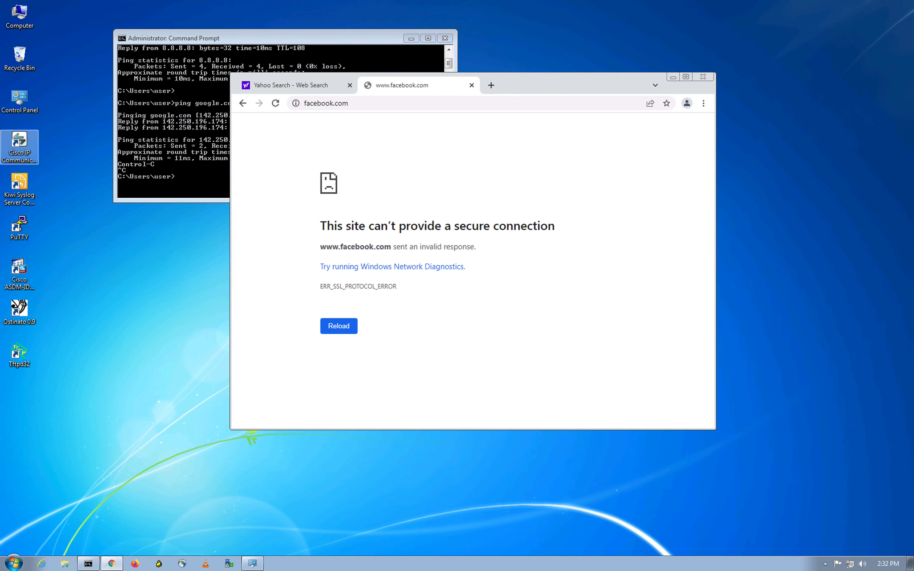
pyautogui.hotkey('ctrl', 'Up')
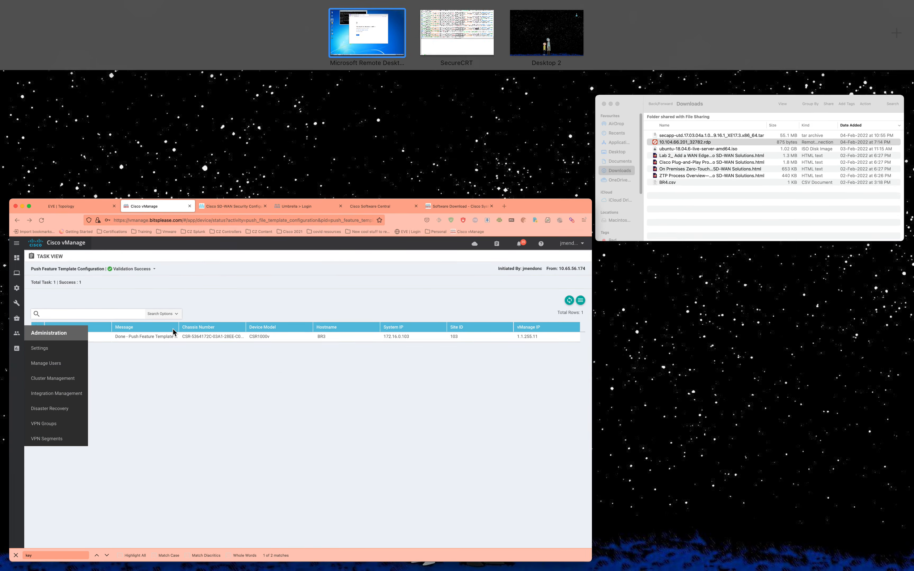
# Step: Open vManage's Security dashboard and review URL Filtering blocks such as 99.04% reputation_block
pyautogui.click(302, 381)
pyautogui.moveTo(32, 112)
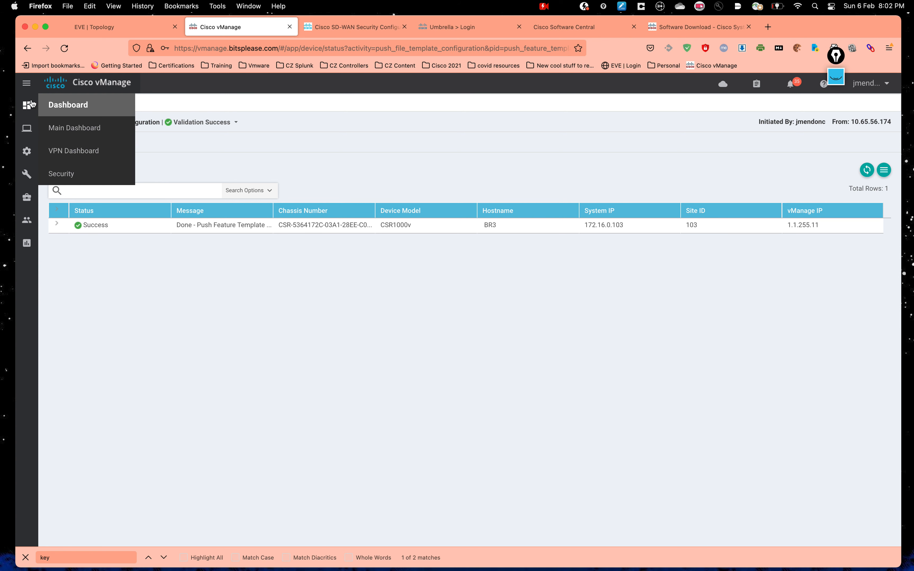
pyautogui.click(66, 176)
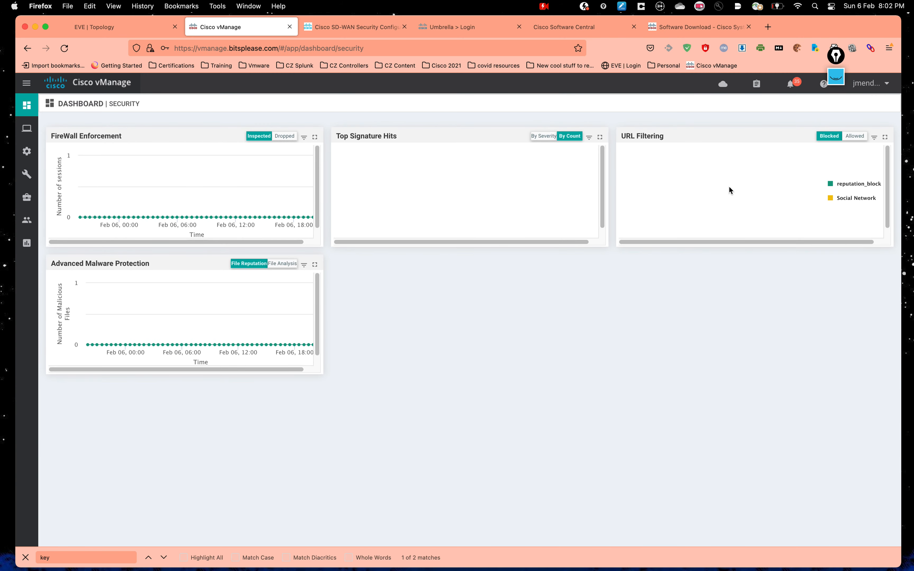
pyautogui.moveTo(739, 229)
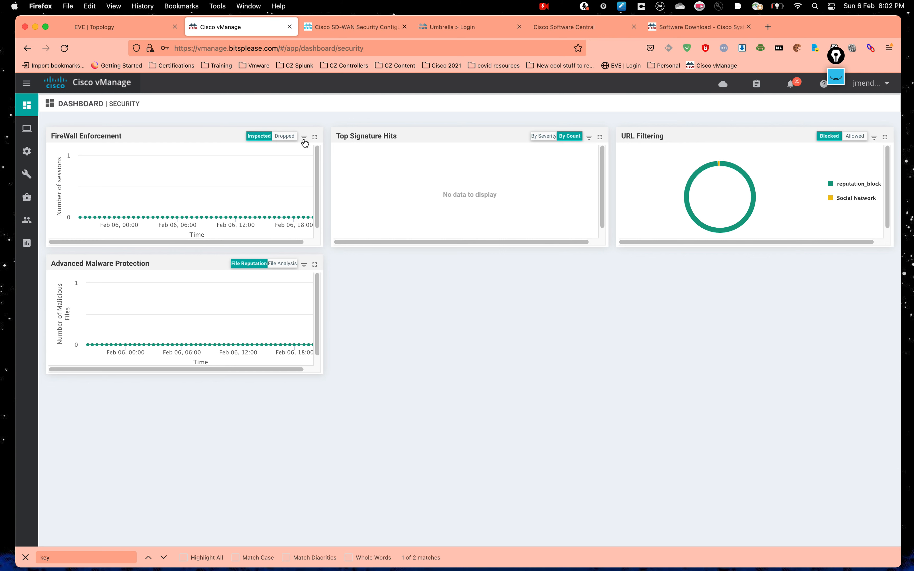
pyautogui.moveTo(257, 241); pyautogui.dragTo(322, 244)
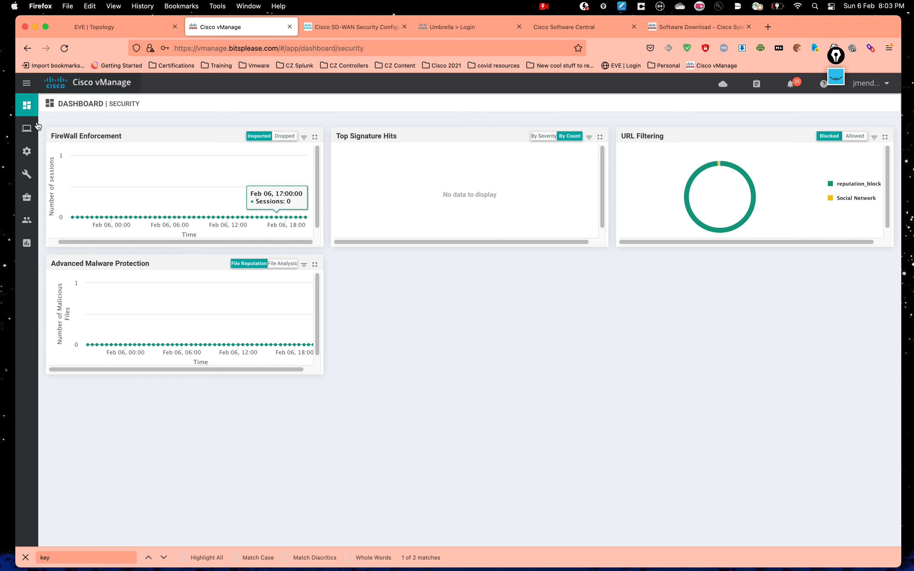
pyautogui.moveTo(31, 156)
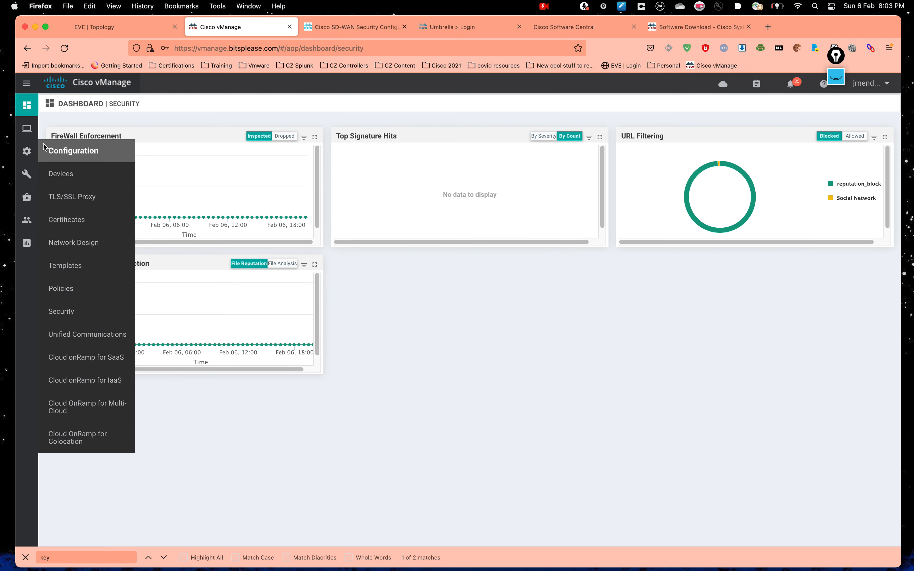
# Step: Open BR3's Firewall security monitoring from the Monitor > Network device list
pyautogui.moveTo(27, 129)
pyautogui.click(96, 182)
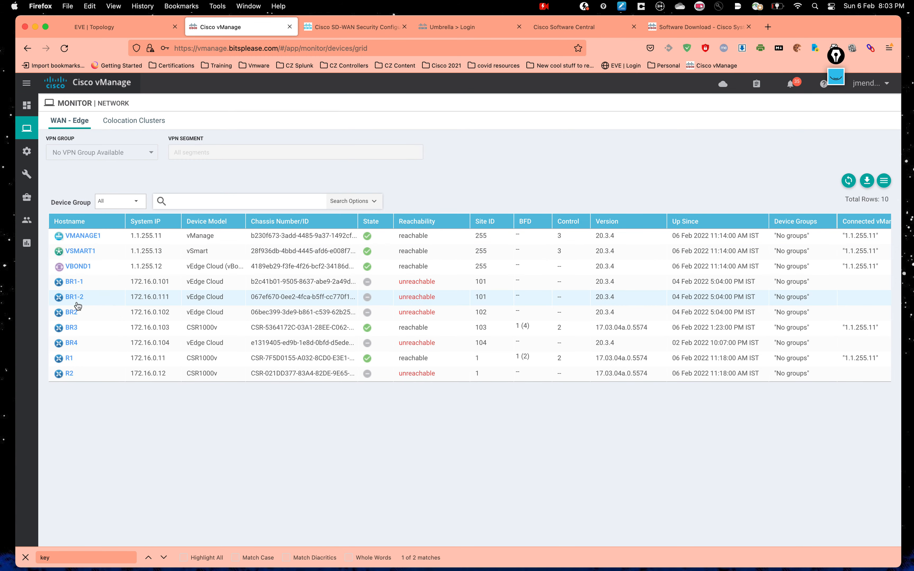
pyautogui.click(72, 328)
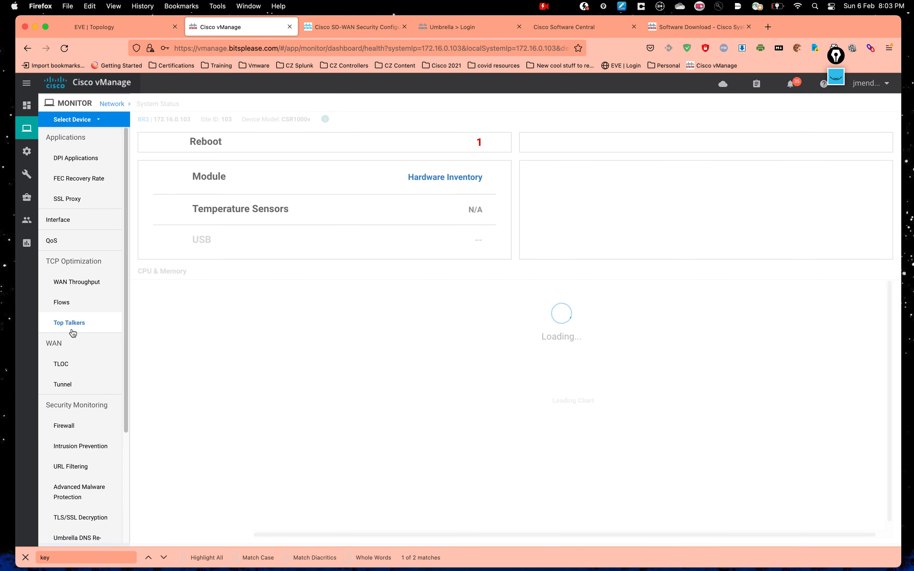
pyautogui.scroll(-3, 81, 357)
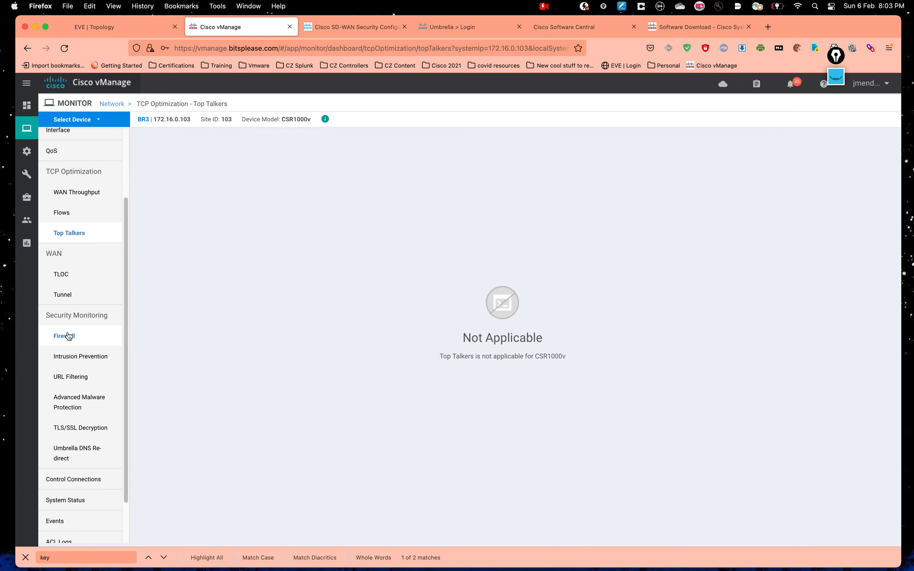
pyautogui.click(77, 338)
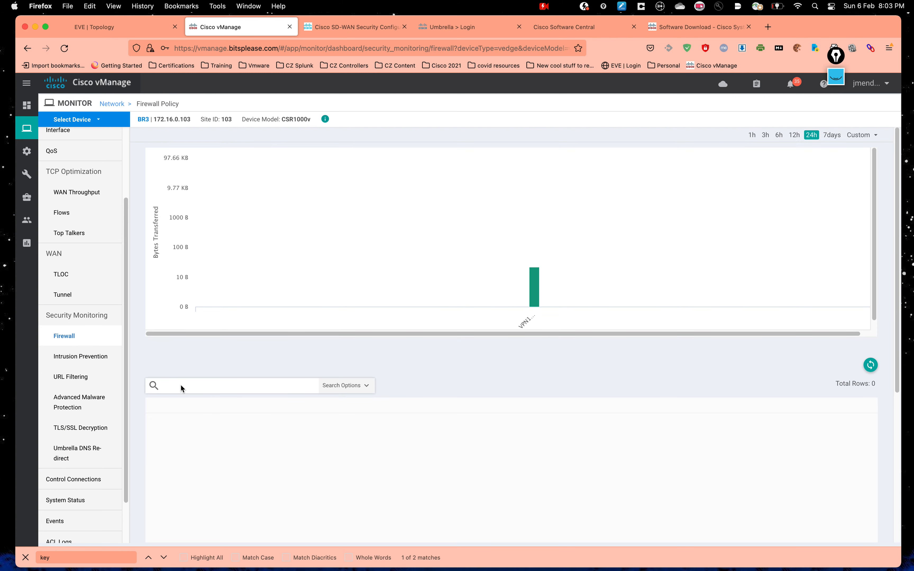
# Step: Set the firewall statistics to the last 1h, then open BR3's URL Filtering monitor
pyautogui.moveTo(527, 287)
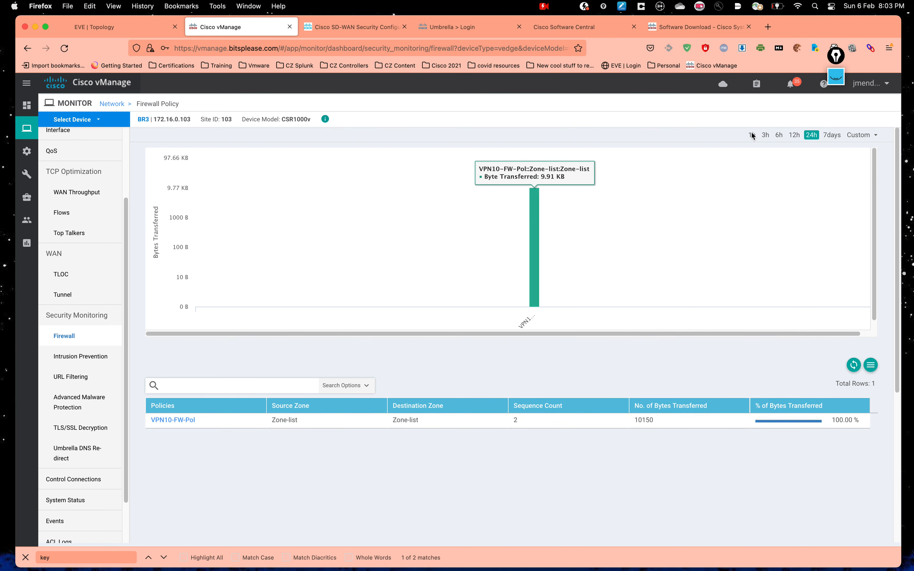
pyautogui.click(886, 336)
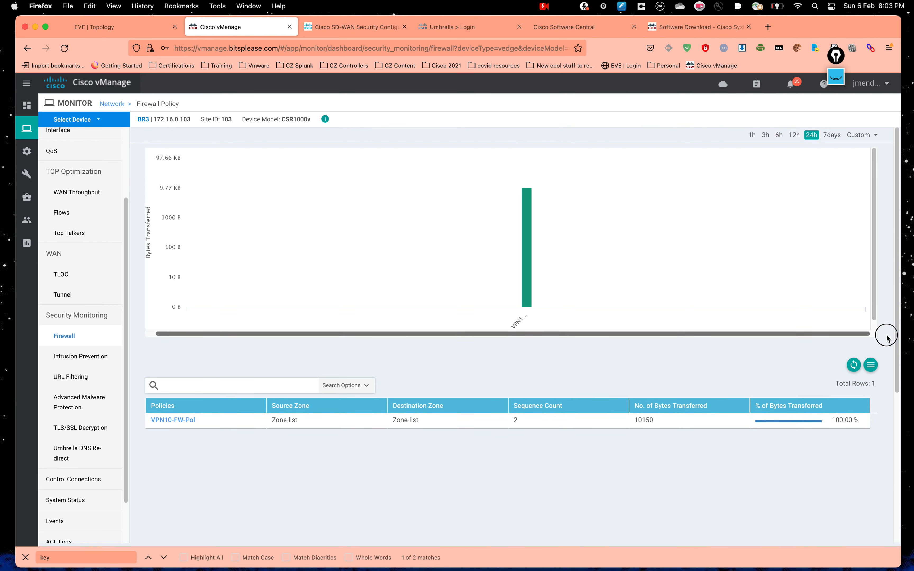
pyautogui.click(752, 134)
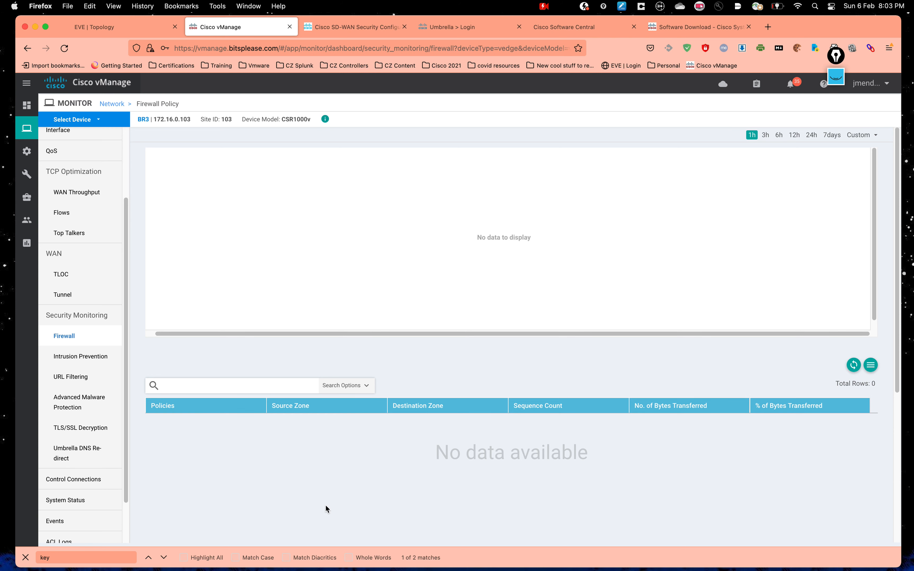
pyautogui.click(86, 379)
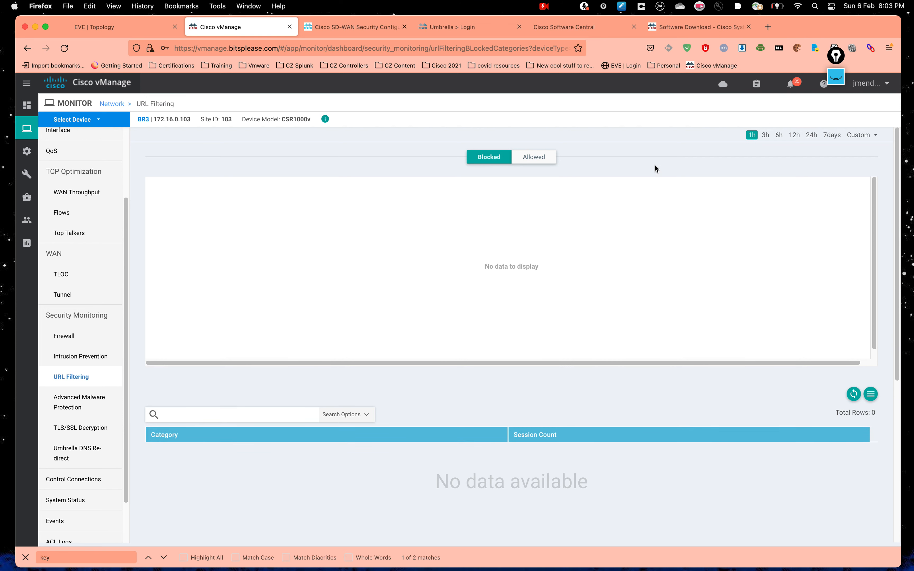
# Step: Widen URL Filtering to 24h, showing Reputation block 103 and Social Network 1 blocked
pyautogui.click(812, 135)
pyautogui.moveTo(370, 346)
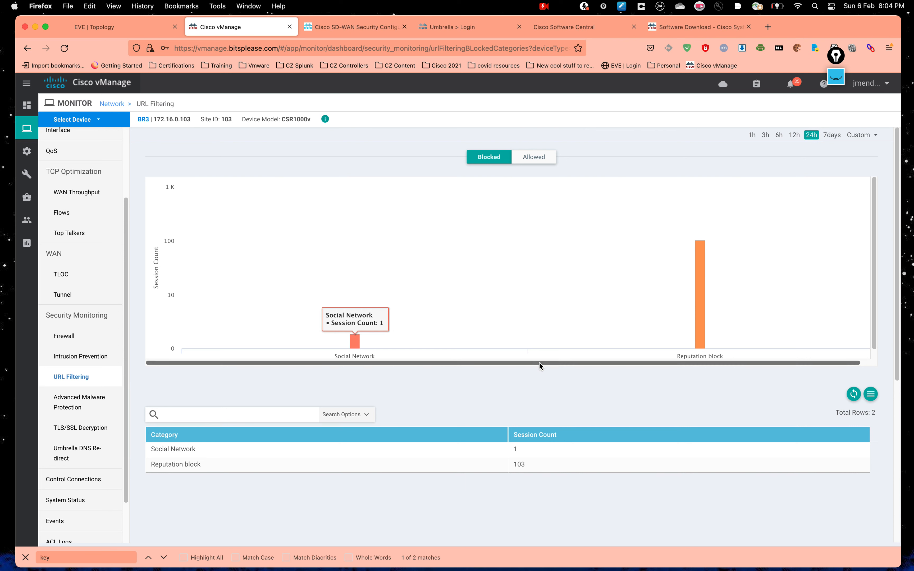
pyautogui.moveTo(26, 151)
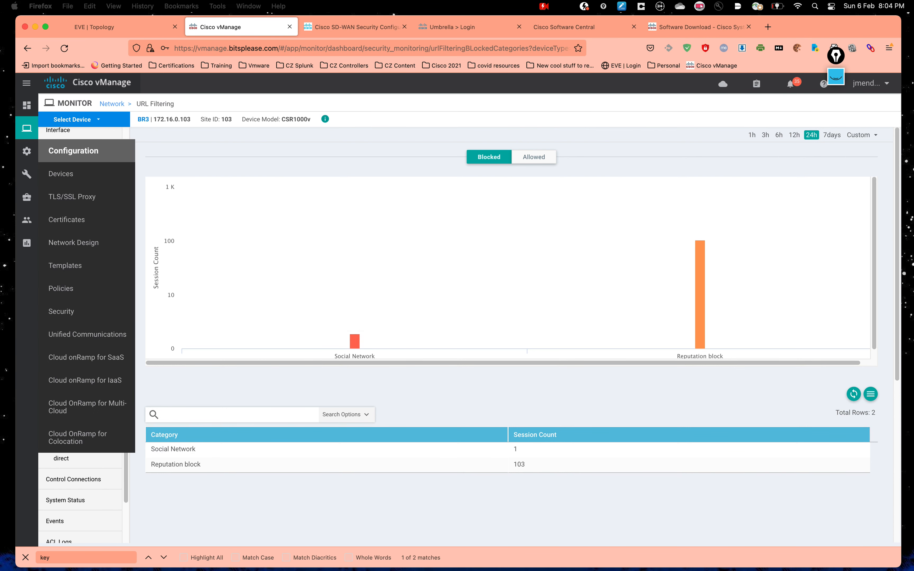
# Step: Open the Security-BR3 policy for editing from Configuration > Security
pyautogui.click(418, 389)
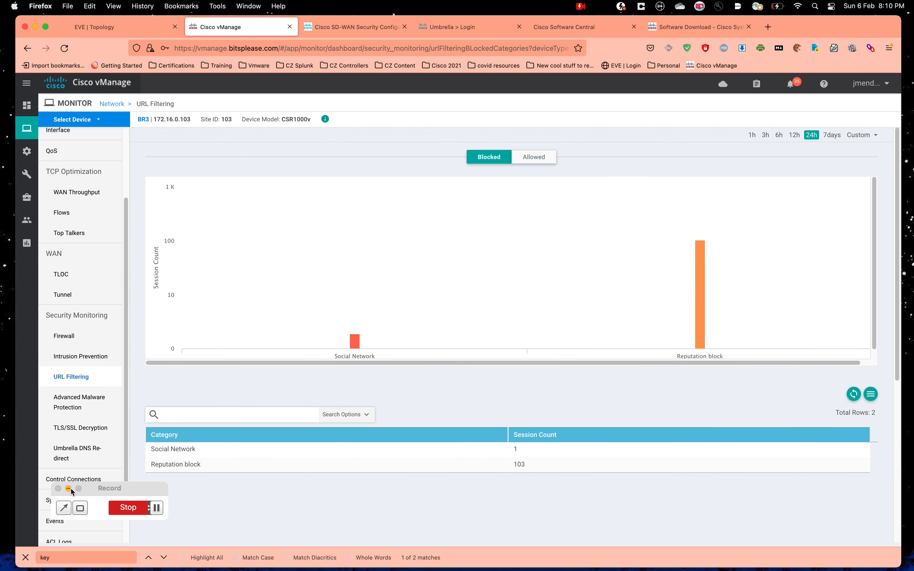
pyautogui.moveTo(27, 151)
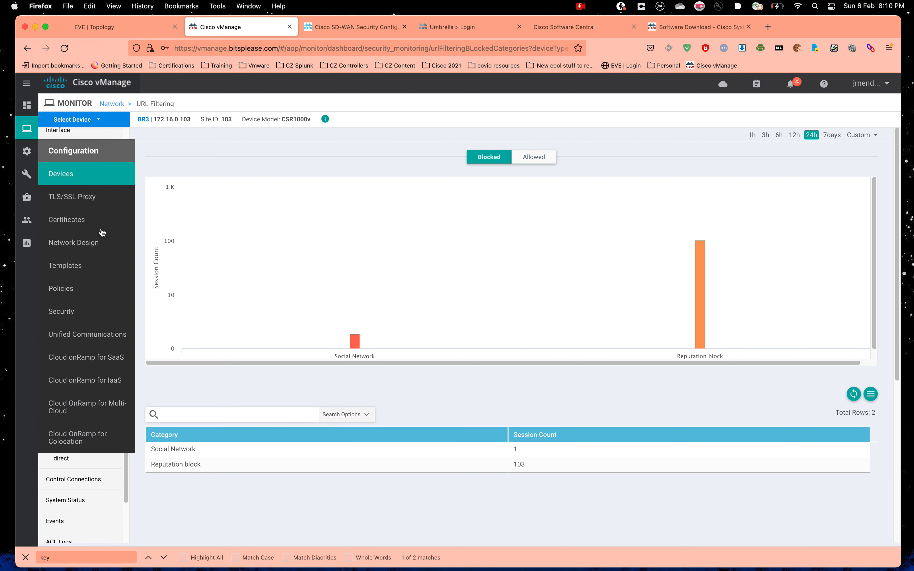
pyautogui.click(89, 310)
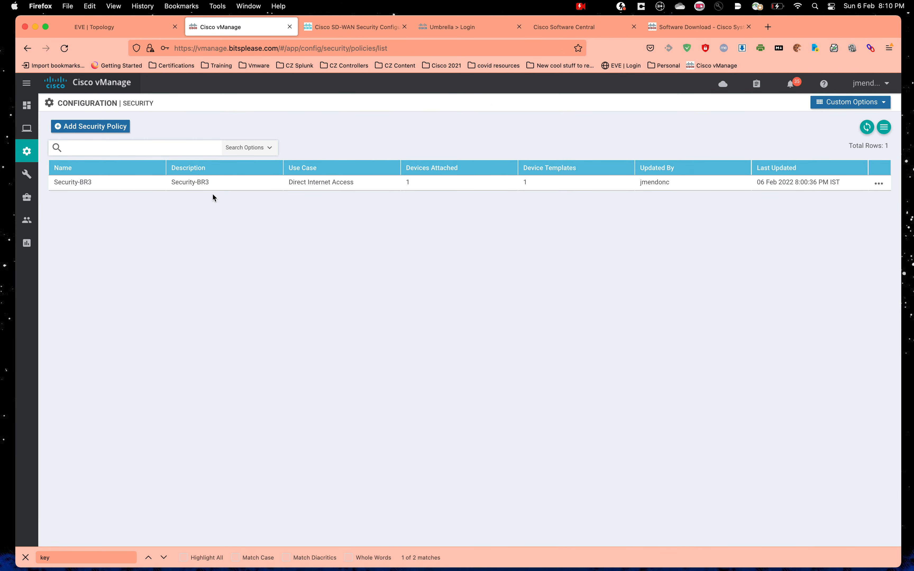
pyautogui.click(879, 184)
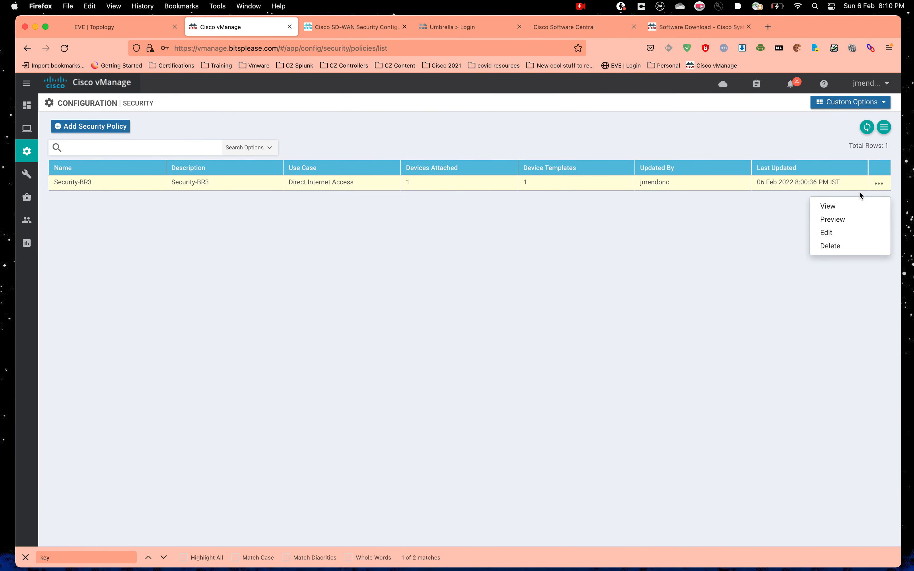
pyautogui.click(844, 235)
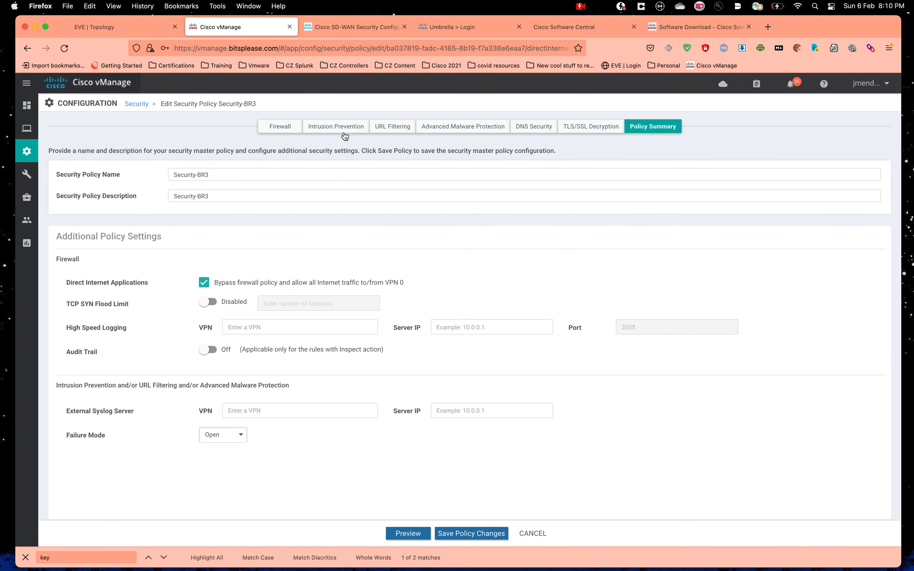
# Step: Create a new Intrusion Prevention policy from the Intrusion Prevention tab
pyautogui.click(340, 127)
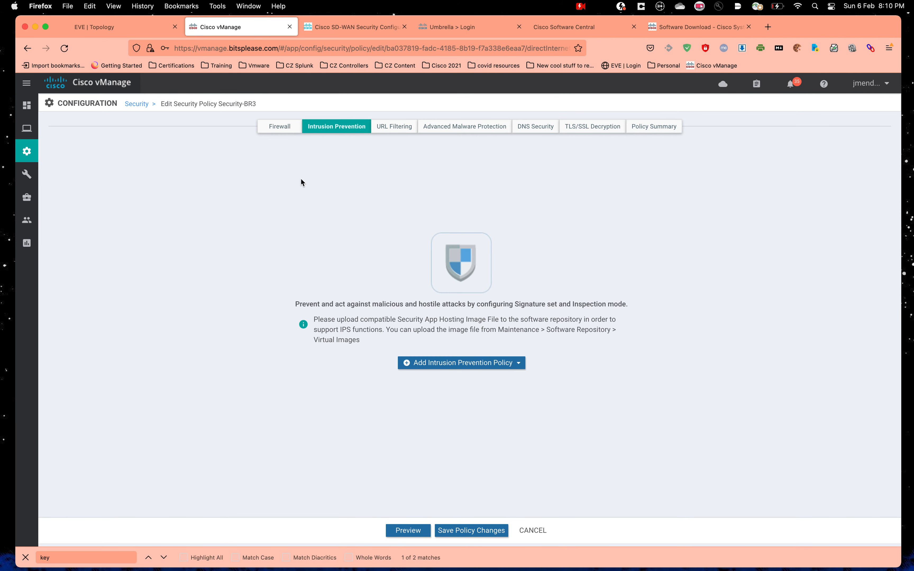
pyautogui.moveTo(26, 174)
pyautogui.click(457, 364)
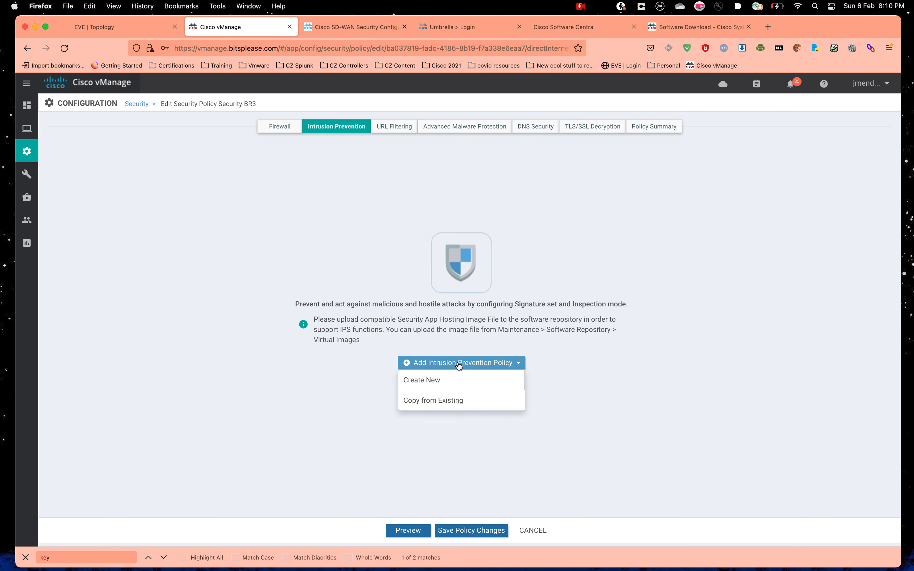
pyautogui.click(434, 386)
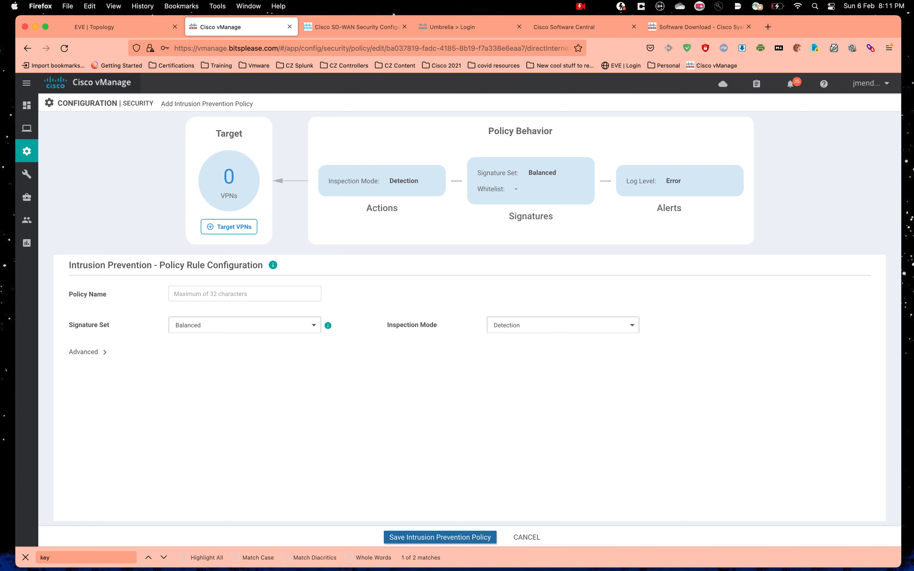
# Step: Set the intrusion prevention policy's target VPN to 10
pyautogui.click(229, 228)
pyautogui.click(489, 294)
pyautogui.write('10')
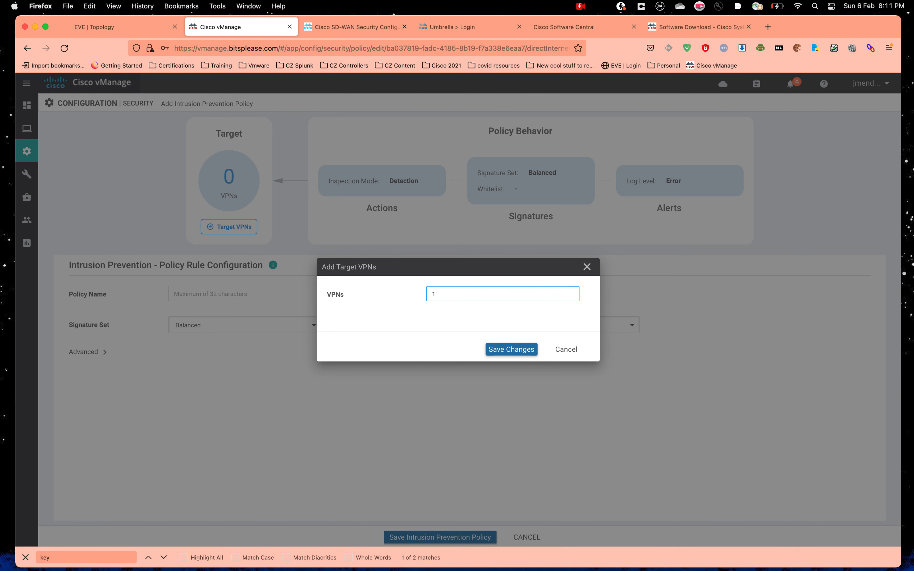
pyautogui.click(506, 349)
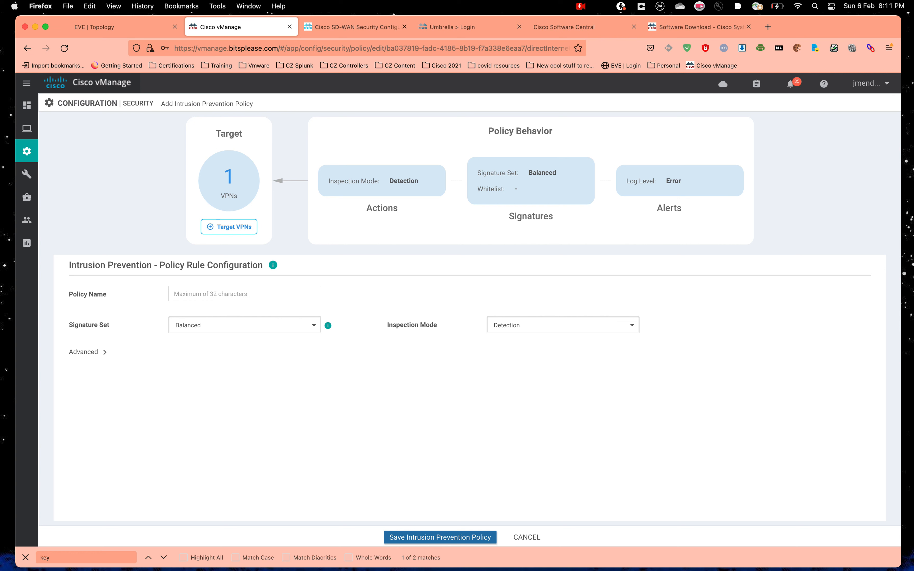
# Step: Name the policy IPS_POLICY and review the signature set, leaving it Balanced
pyautogui.click(252, 296)
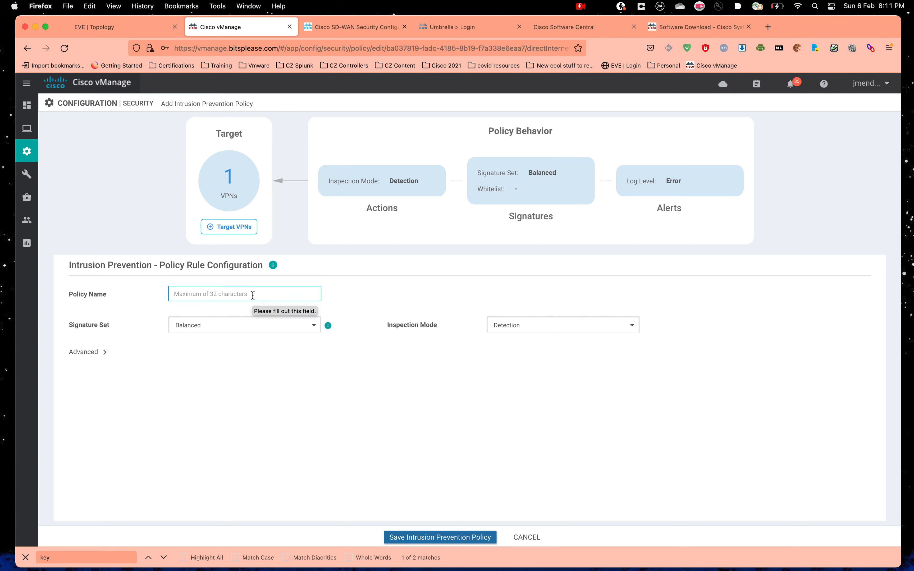
pyautogui.write('IPS_POLICY')
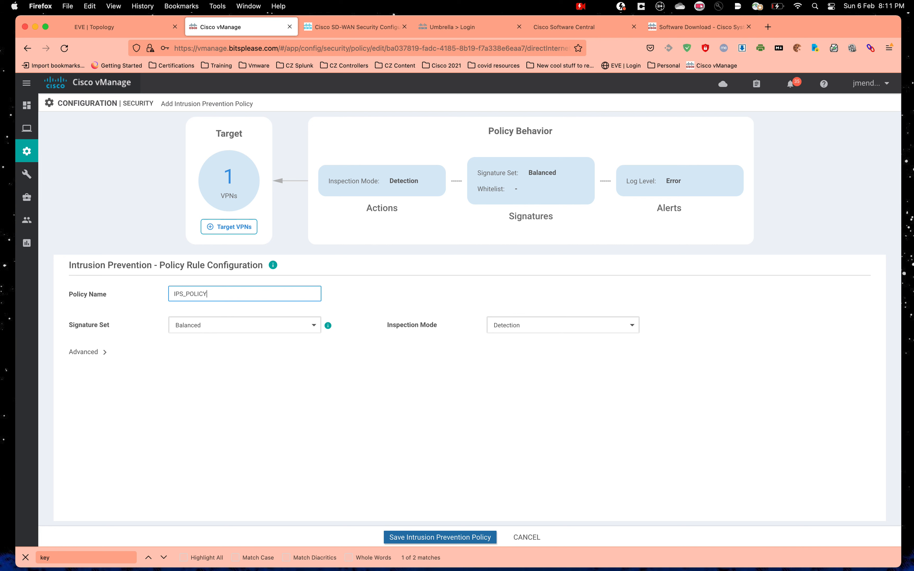
pyautogui.click(256, 328)
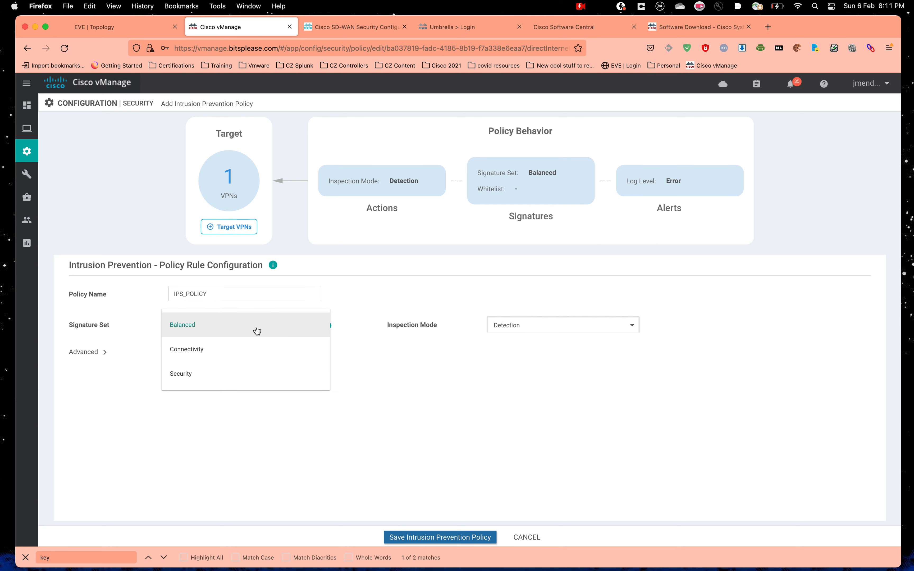
pyautogui.click(107, 502)
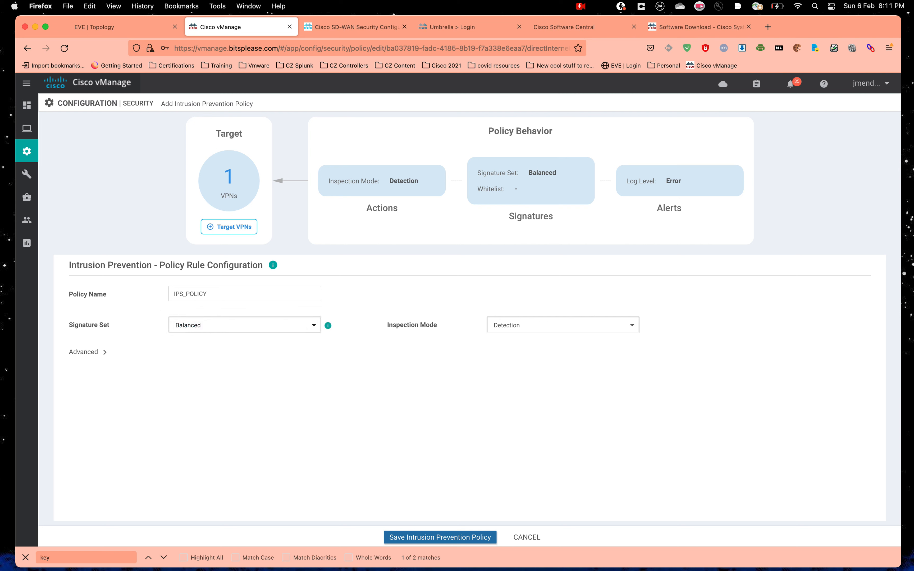
# Step: Choose the Security signature set and Protection inspection mode
pyautogui.click(197, 332)
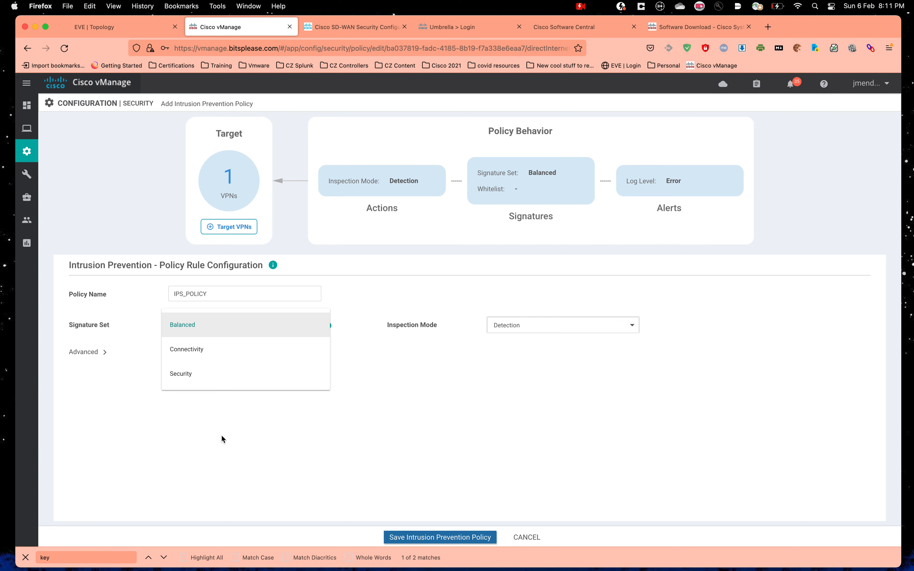
pyautogui.click(185, 382)
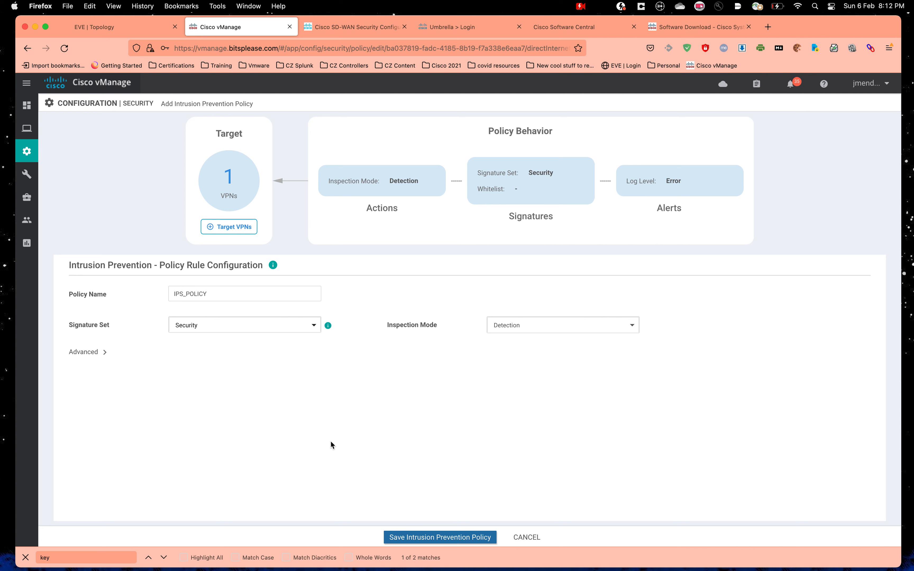
pyautogui.moveTo(331, 332)
pyautogui.click(509, 325)
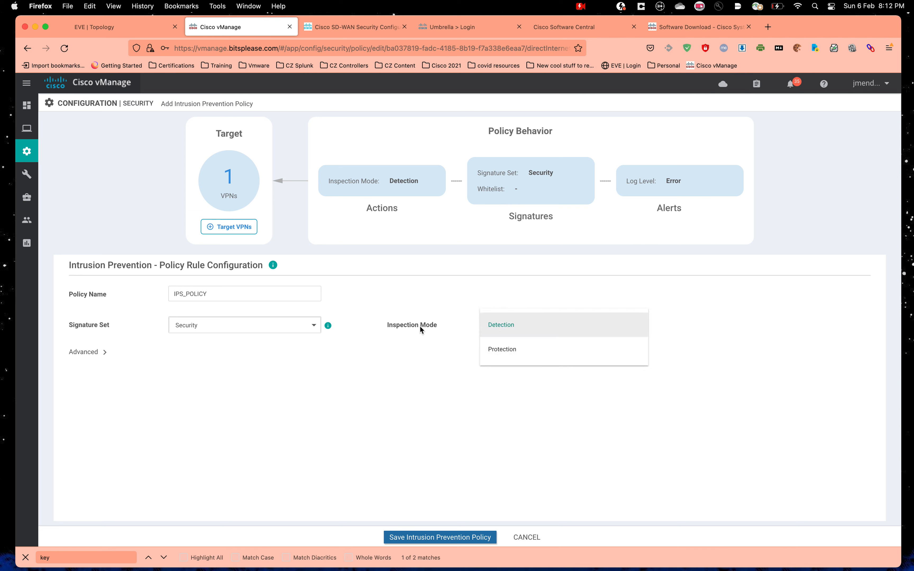
pyautogui.click(513, 357)
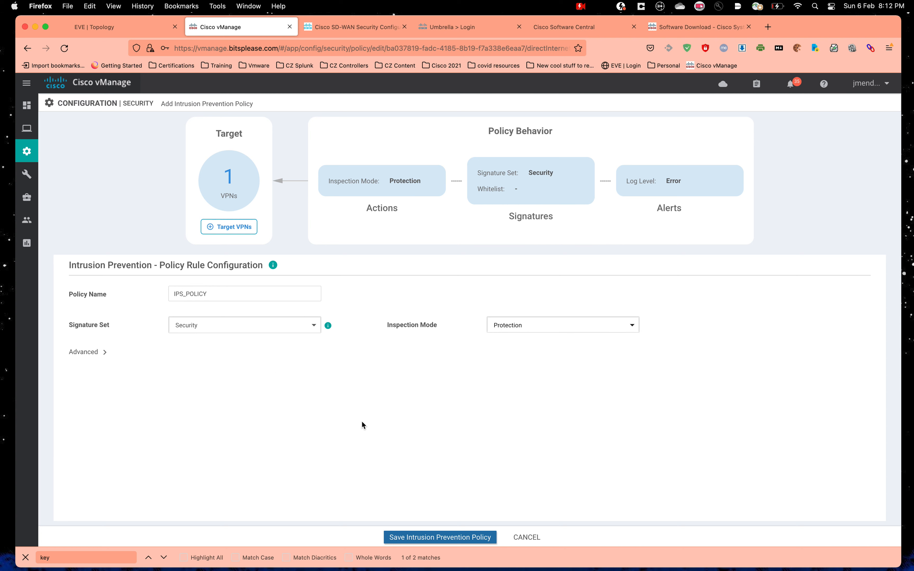
# Step: Keep the advanced alerts log level at Error and save the IPS_POLICY policy
pyautogui.click(102, 351)
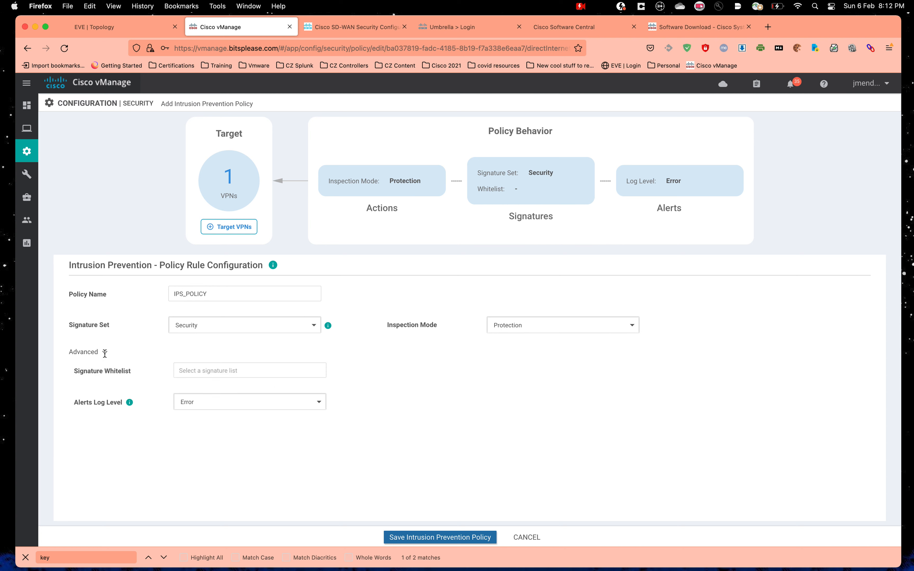
pyautogui.click(241, 412)
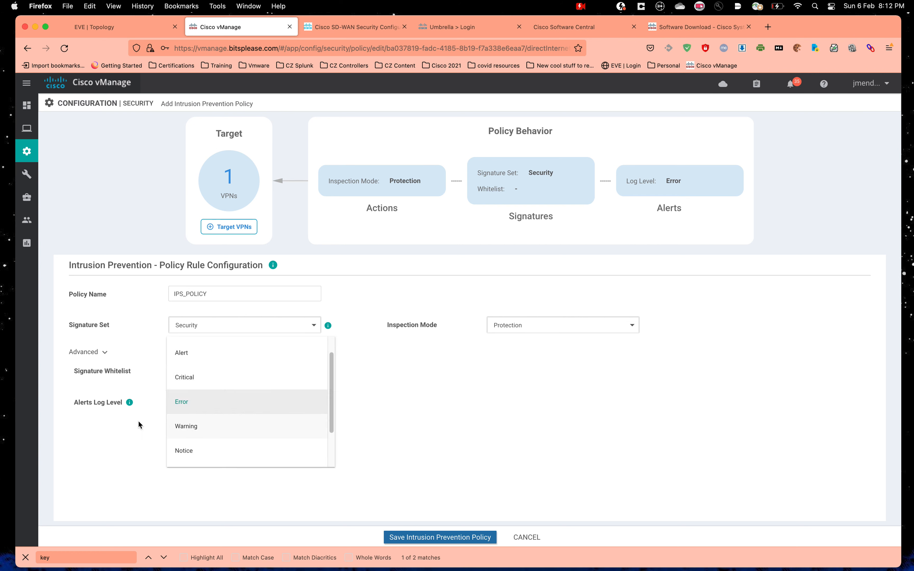
pyautogui.click(201, 402)
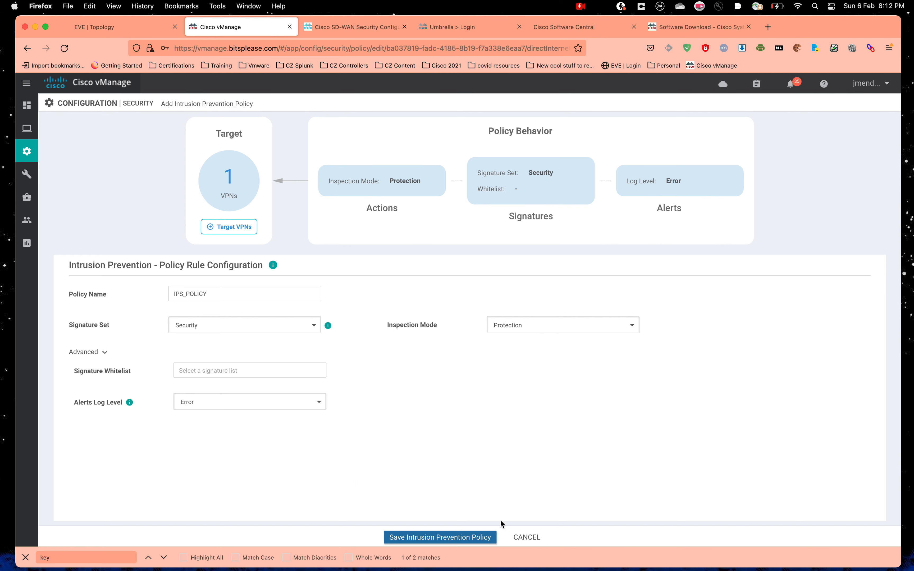
pyautogui.click(430, 533)
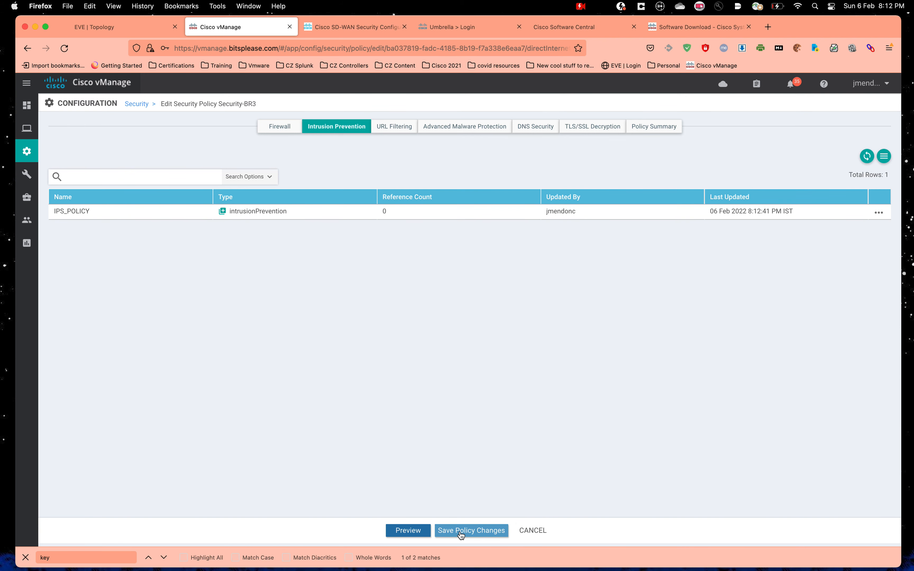
# Step: Save the Security-BR3 policy changes and push the configuration to the BR3 device
pyautogui.click(672, 128)
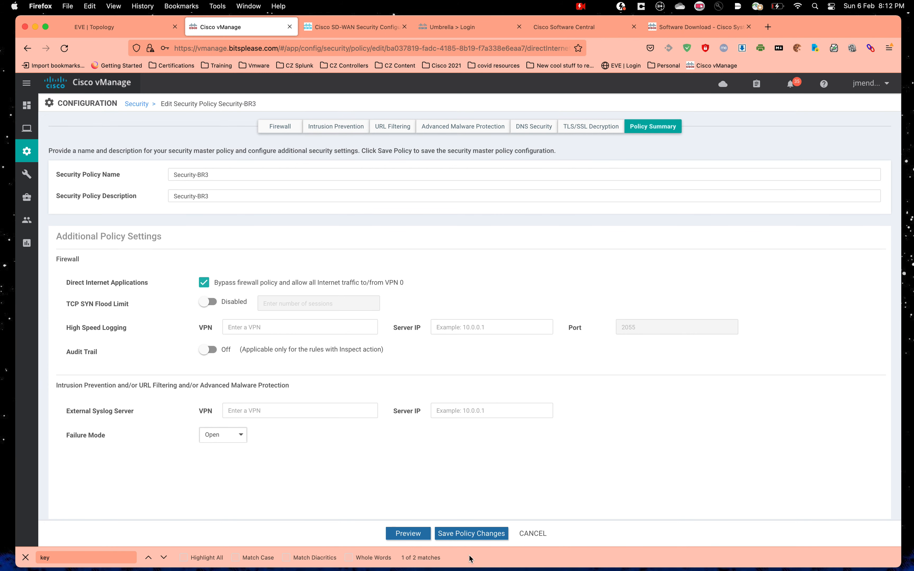
pyautogui.click(487, 533)
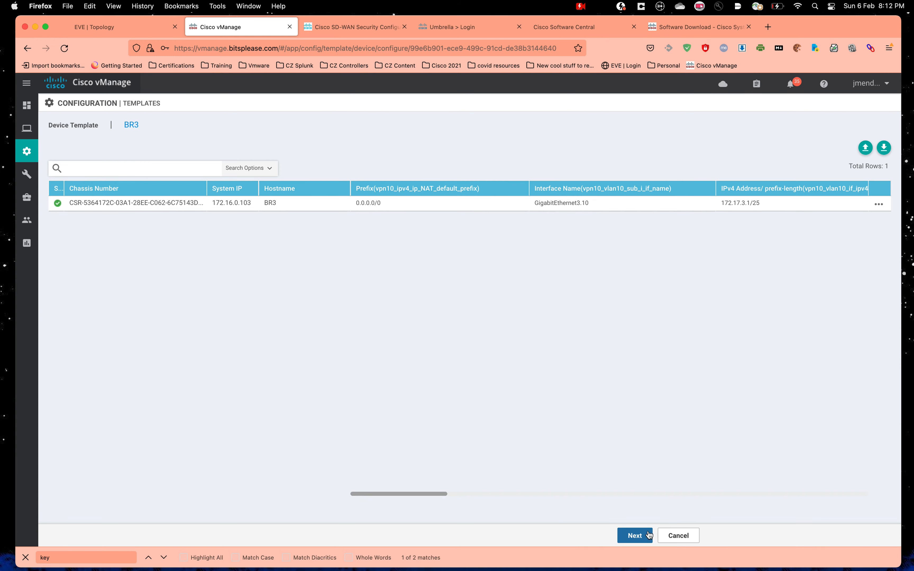
pyautogui.click(633, 534)
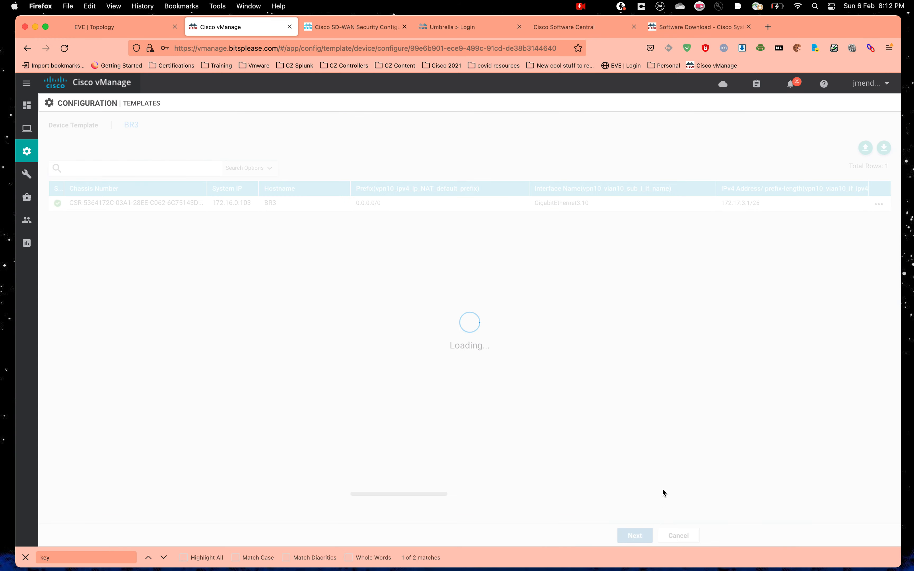
pyautogui.click(538, 538)
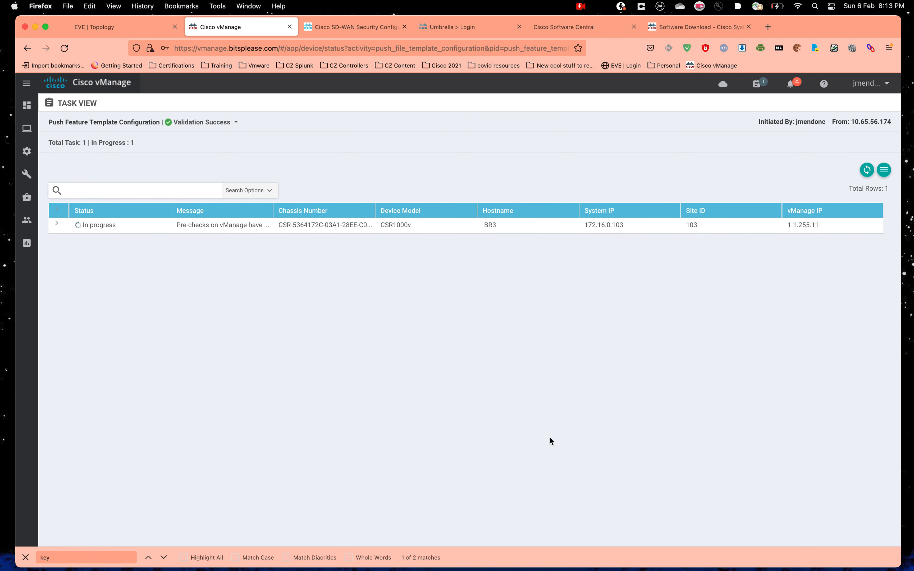
pyautogui.moveTo(25, 156)
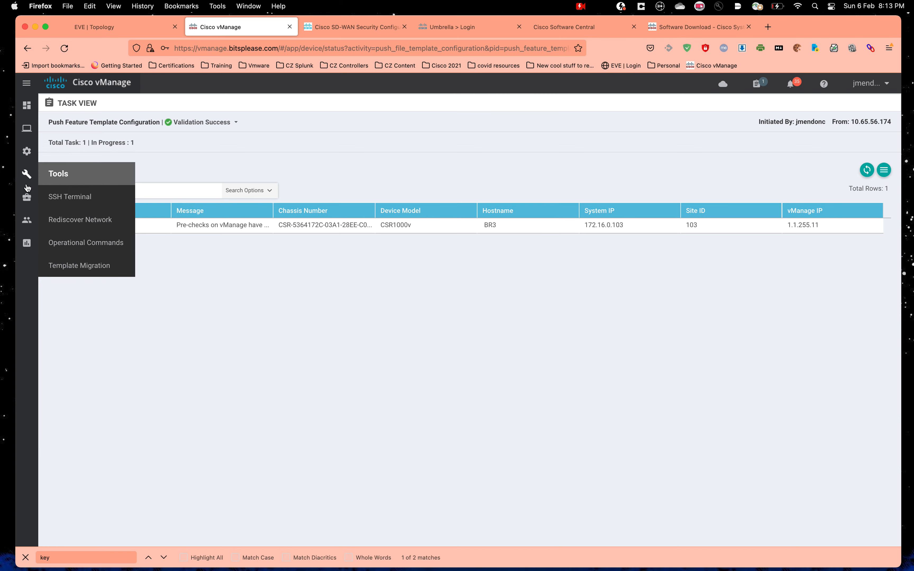
# Step: Edit the IPS Signature Update setting in Administration > Settings (Enabled, 0h 5min interval)
pyautogui.click(85, 243)
pyautogui.scroll(-10, 327, 335)
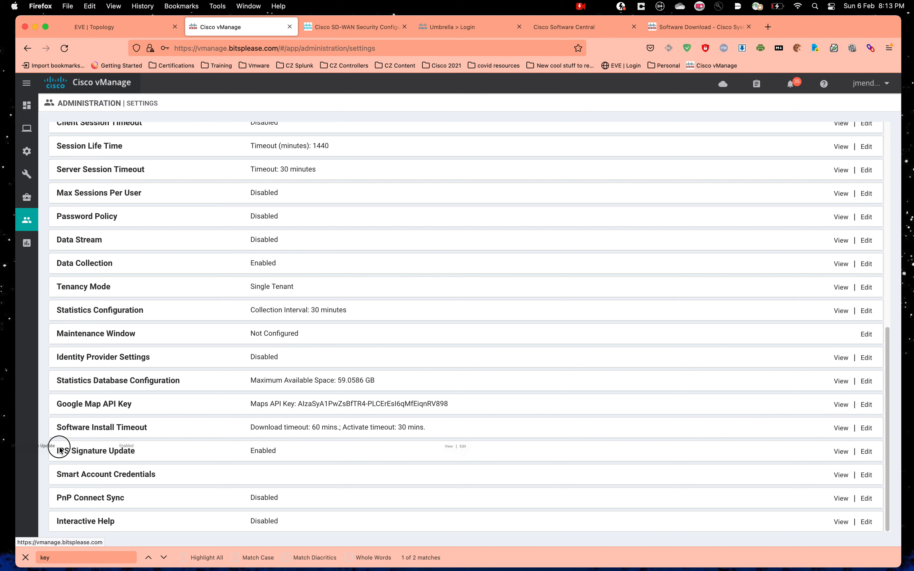
pyautogui.moveTo(56, 452)
pyautogui.mouseDown()
pyautogui.moveTo(102, 452)
pyautogui.moveTo(52, 452)
pyautogui.moveTo(77, 452)
pyautogui.mouseUp()
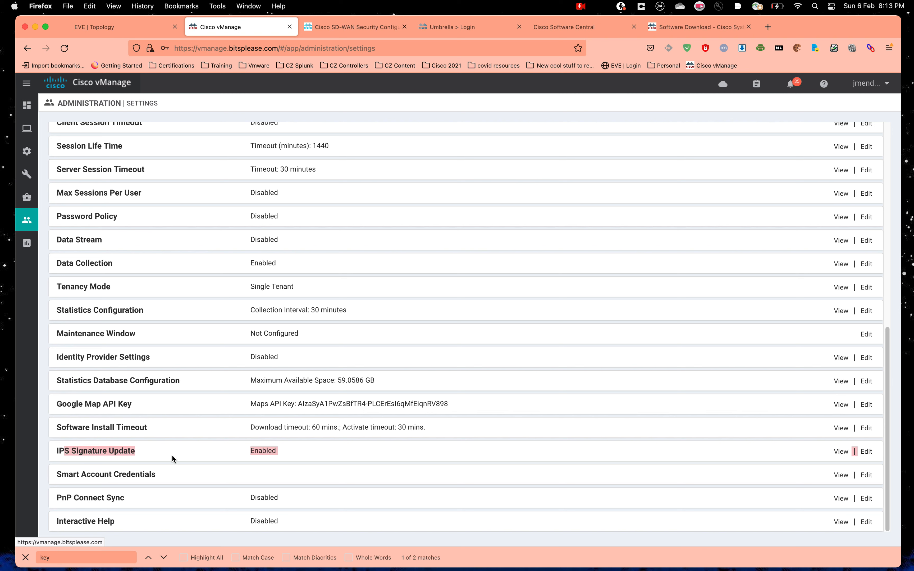
pyautogui.click(306, 451)
pyautogui.click(286, 455)
pyautogui.click(236, 457)
pyautogui.click(113, 461)
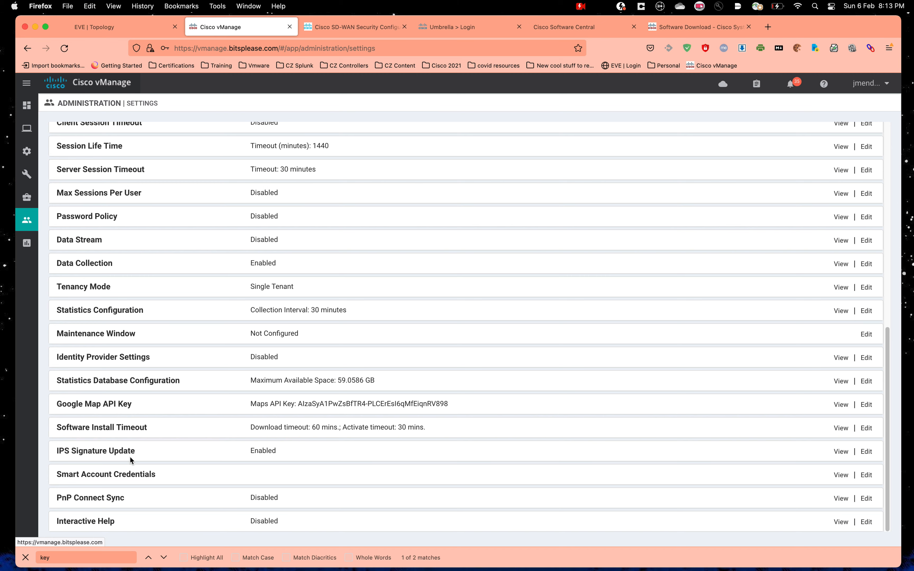
pyautogui.click(866, 451)
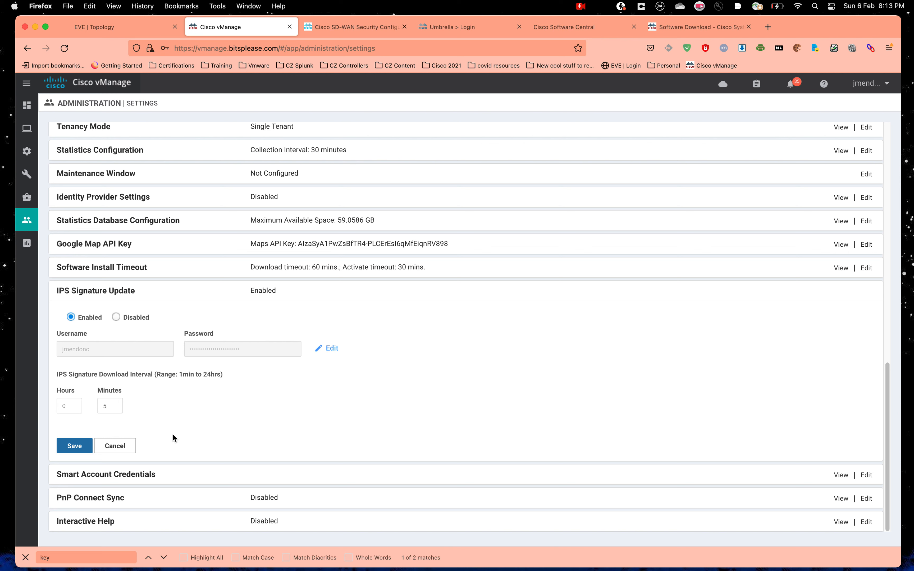
# Step: Cancel the IPS update edit and confirm Push Feature Template Config succeeded in completed tasks
pyautogui.click(124, 447)
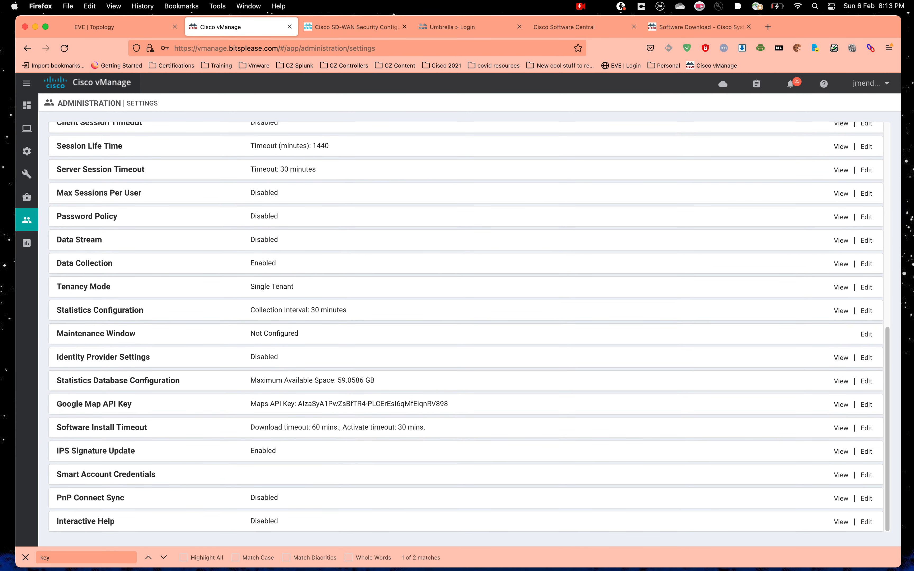
pyautogui.click(756, 85)
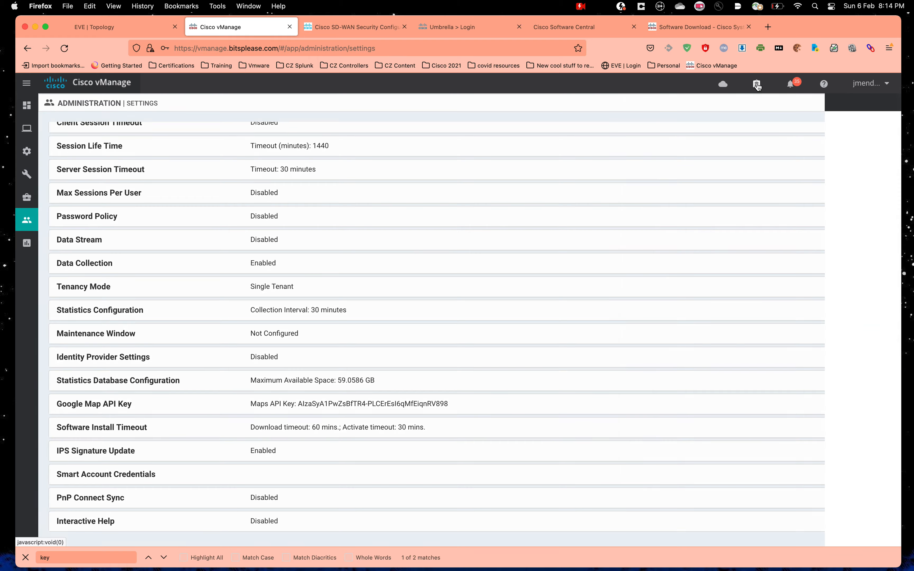
pyautogui.click(331, 129)
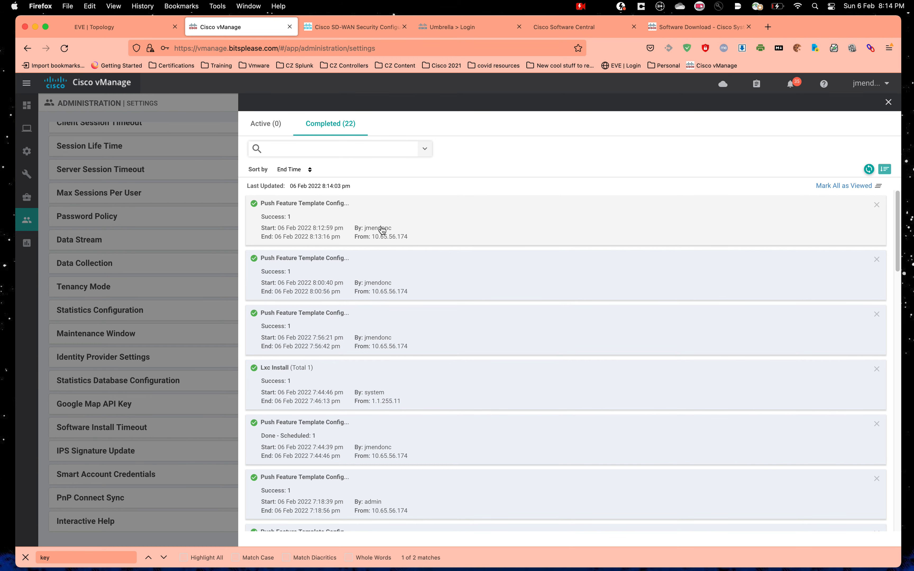
pyautogui.click(190, 234)
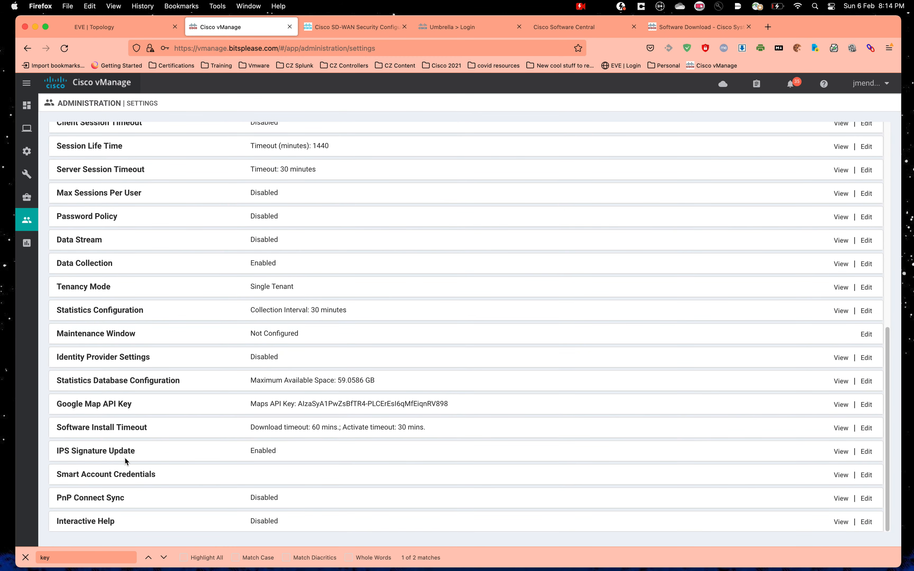
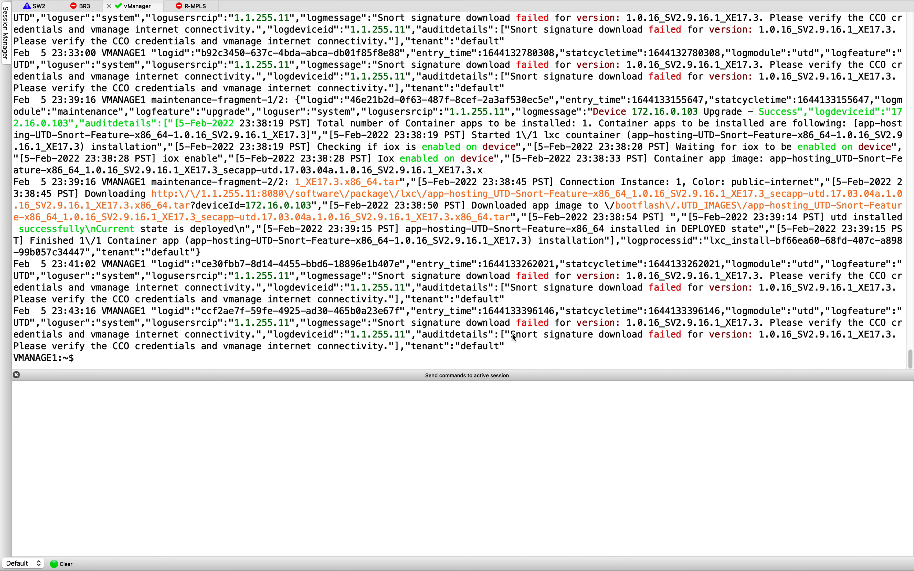
# Step: Highlight the repeated 'Snort signature download failed' lines and the CCO credentials advice in the vManage log
pyautogui.moveTo(511, 334); pyautogui.dragTo(514, 353)
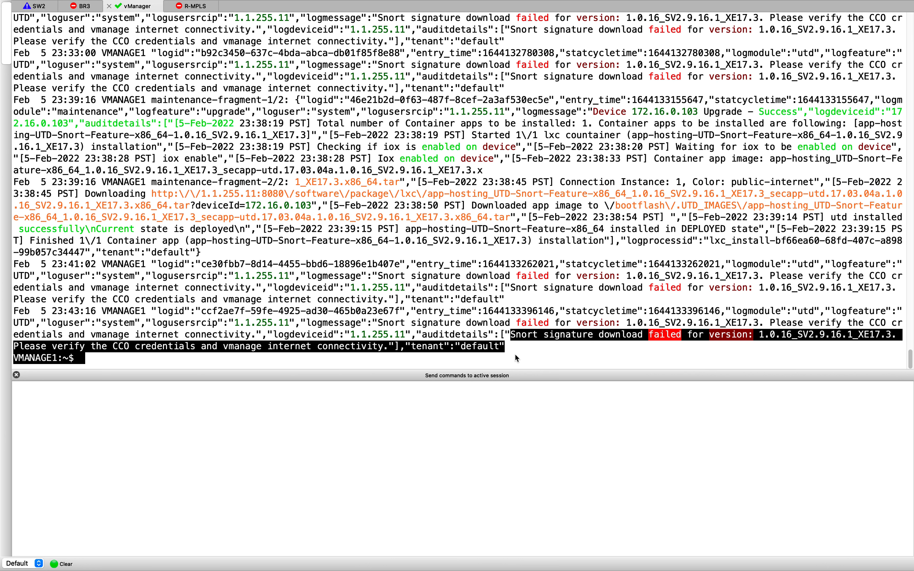
pyautogui.click(295, 287)
pyautogui.moveTo(102, 346); pyautogui.dragTo(394, 347)
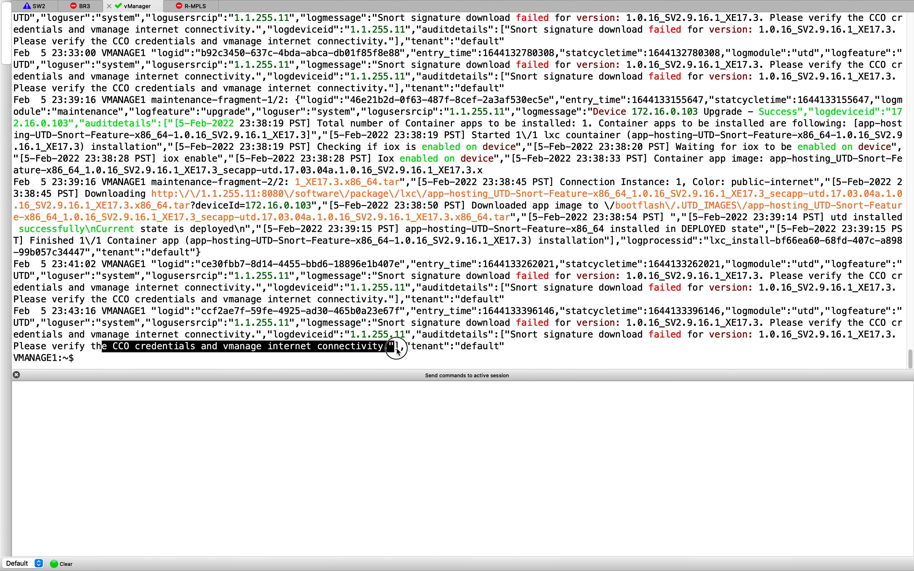
pyautogui.click(464, 355)
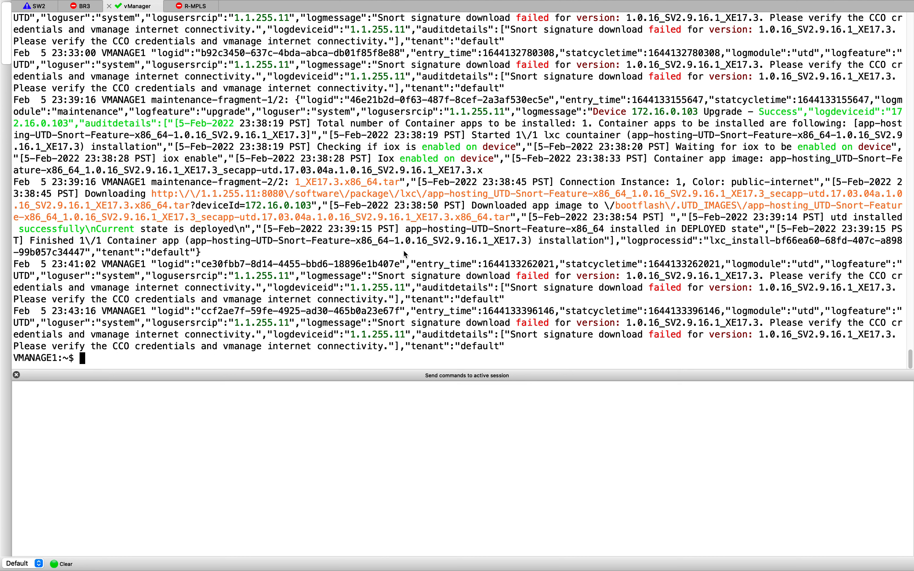
pyautogui.scroll(3, 404, 250)
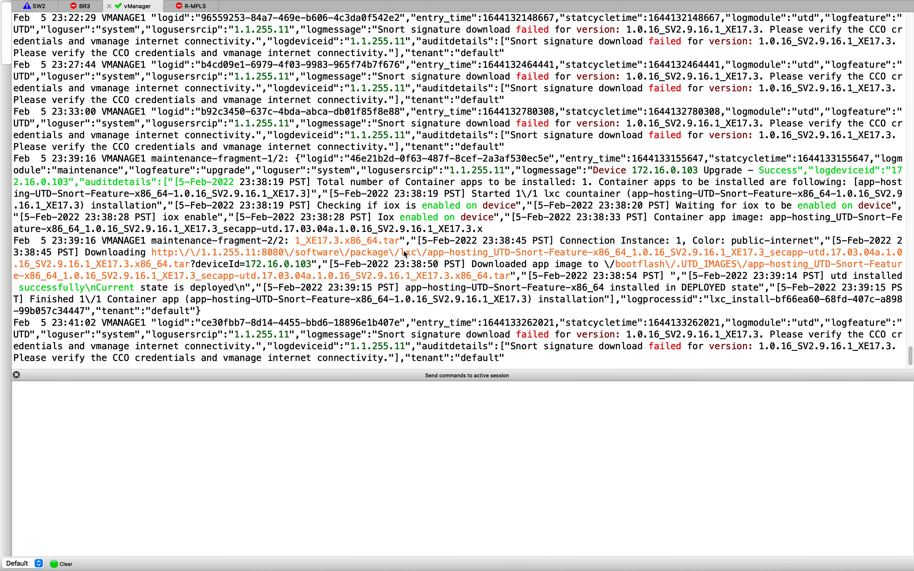
pyautogui.scroll(-3, 404, 254)
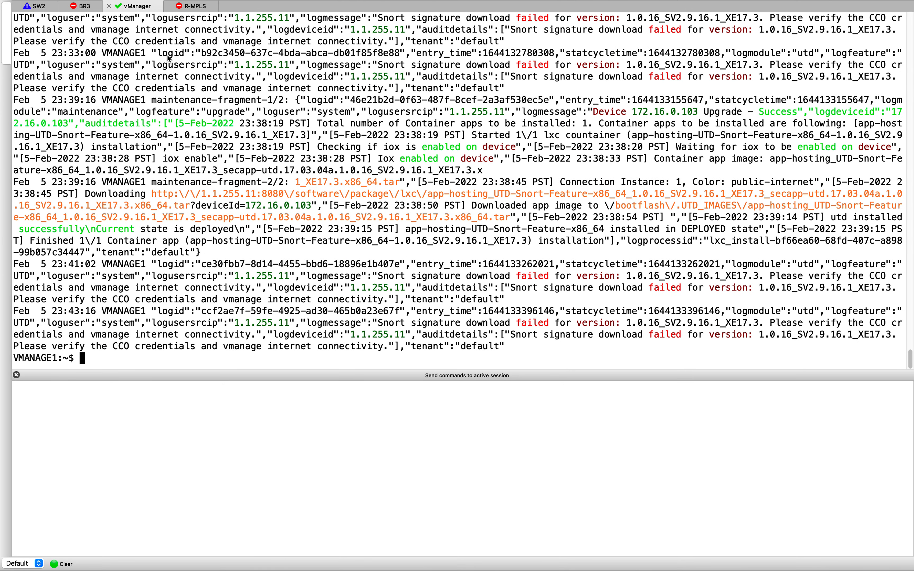
# Step: Reconnect to the BR3 router session and log back in
pyautogui.click(96, 9)
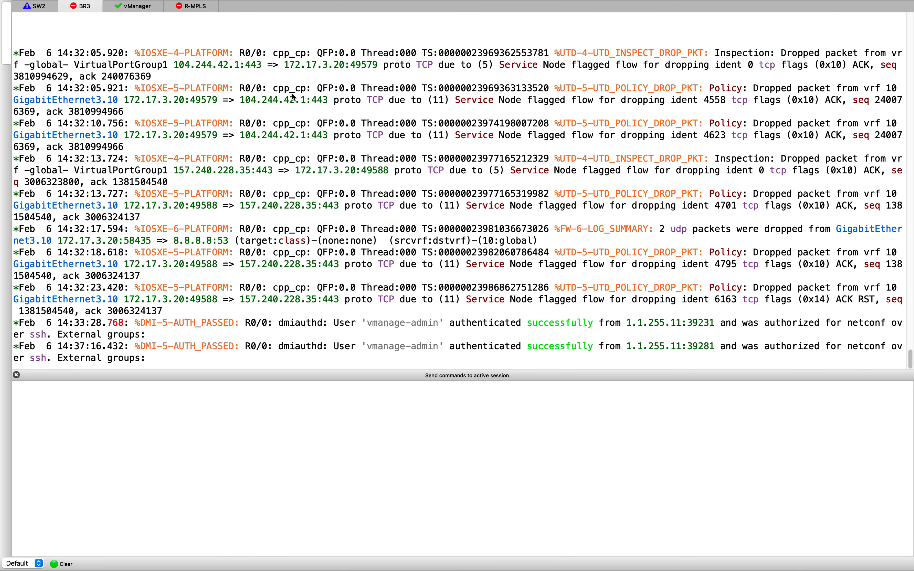
pyautogui.press('Return')
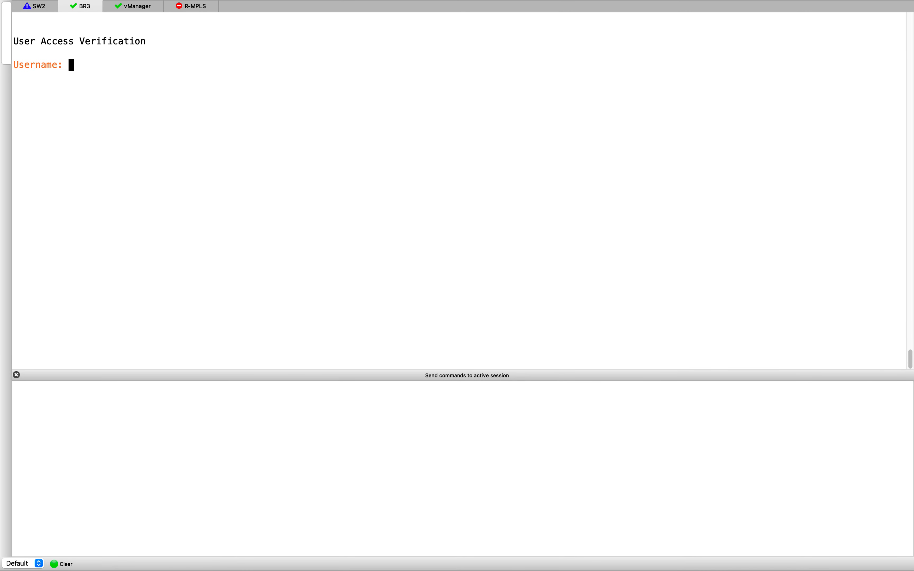
pyautogui.write('admin')
pyautogui.press('Return')
pyautogui.press('Return')
pyautogui.write('en')
pyautogui.press('Return')
pyautogui.press('Return')
# Step: Run 'show utd engine standard status' on BR3
pyautogui.write('show ut')
pyautogui.press('Tab')
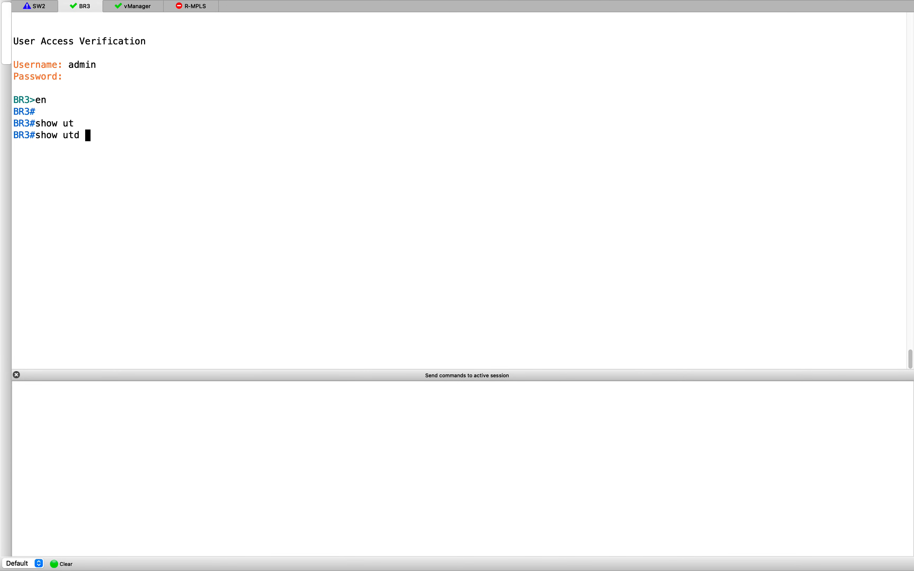
pyautogui.write('en')
pyautogui.press('Tab')
pyautogui.write('st')
pyautogui.press('Tab')
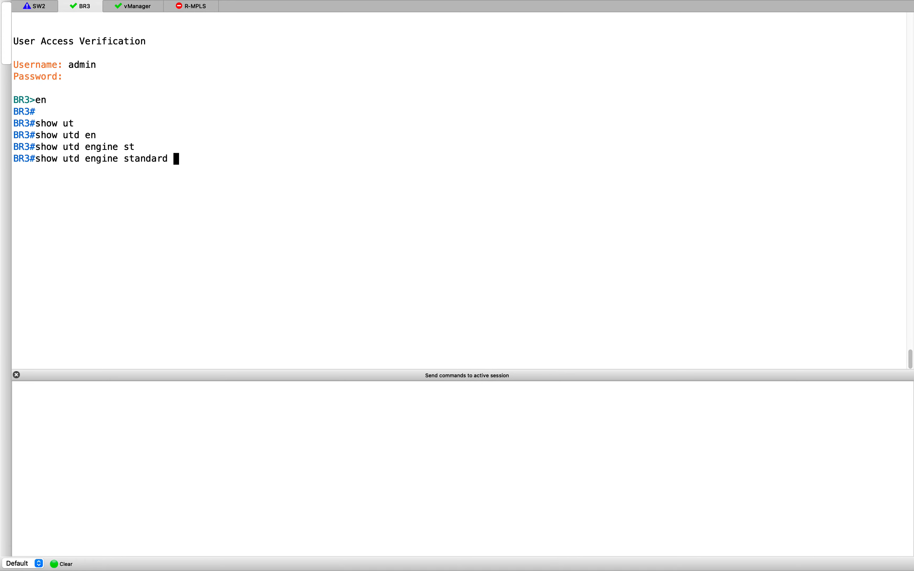
pyautogui.write('st')
pyautogui.press('Tab')
pyautogui.write('u')
pyautogui.press('Tab')
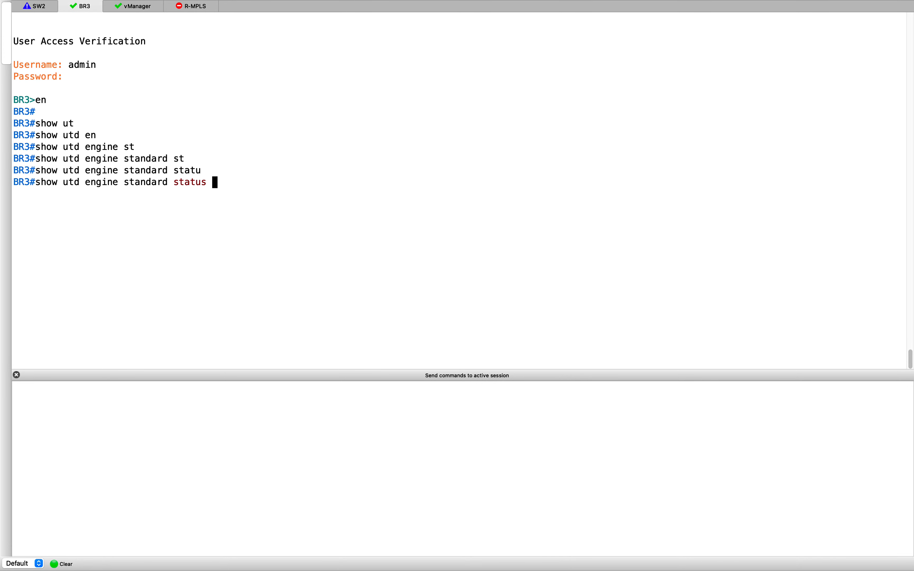
pyautogui.press('Return')
pyautogui.press('Return')
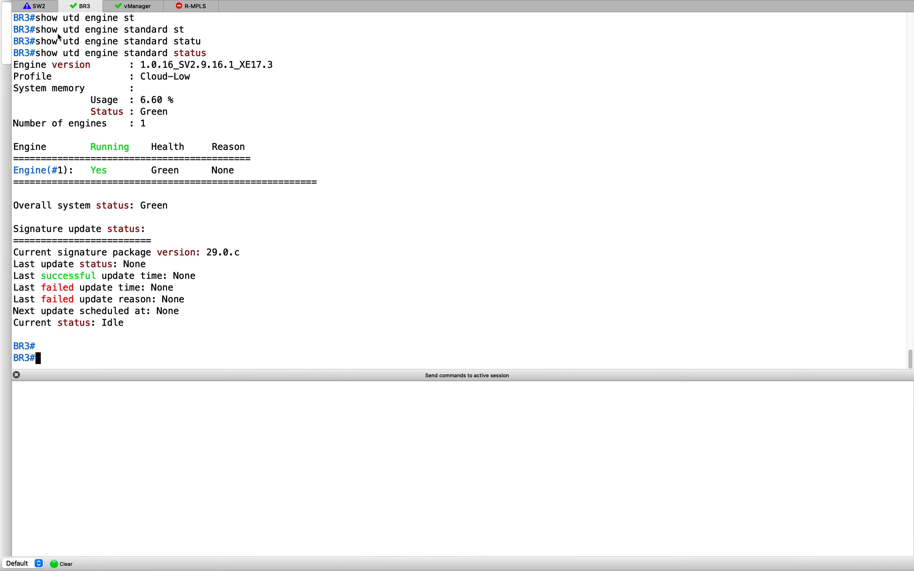
# Step: Compare BR3's signature package 29.0.c and engine version with the version in the vManage log
pyautogui.moveTo(41, 252); pyautogui.dragTo(255, 260)
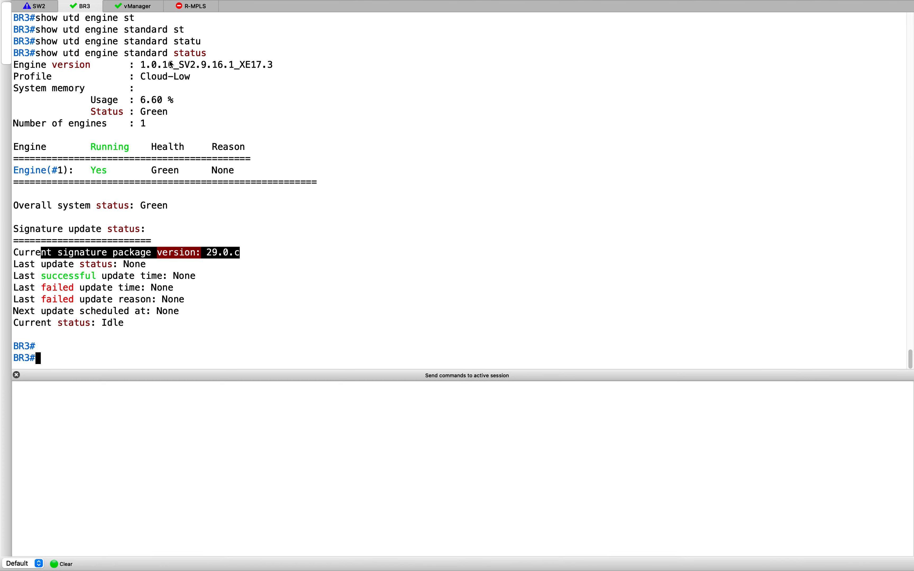
pyautogui.moveTo(171, 65); pyautogui.dragTo(283, 65)
pyautogui.click(271, 81)
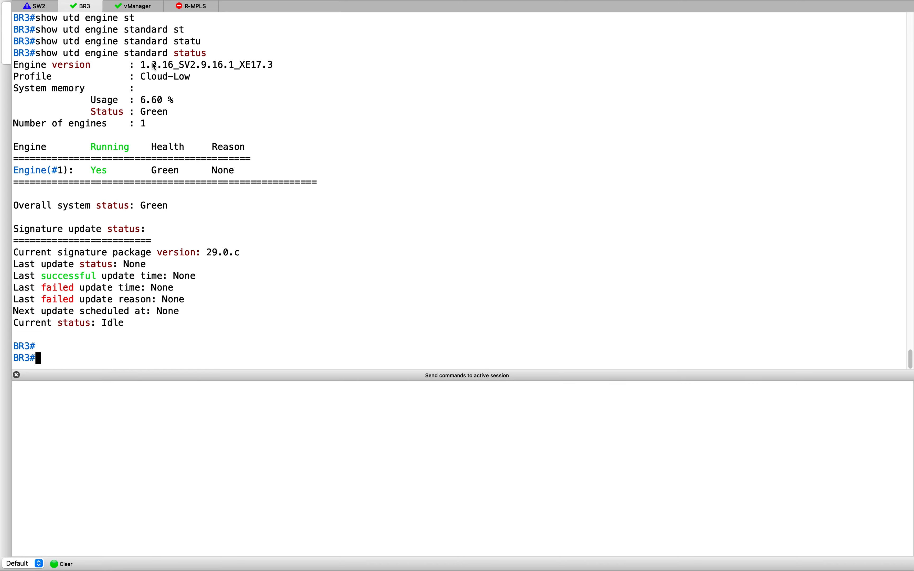
pyautogui.moveTo(152, 65); pyautogui.dragTo(273, 66)
pyautogui.click(143, 8)
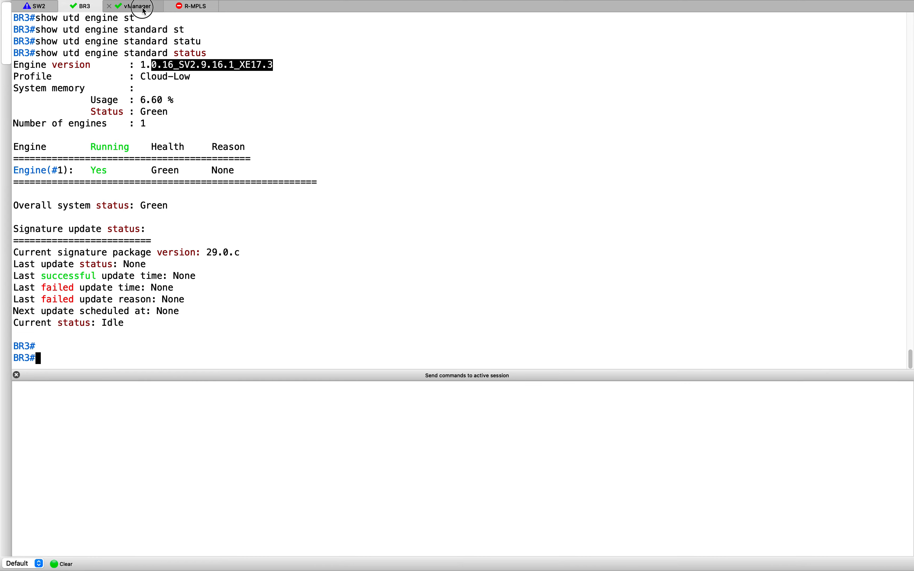
pyautogui.moveTo(671, 276); pyautogui.dragTo(768, 277)
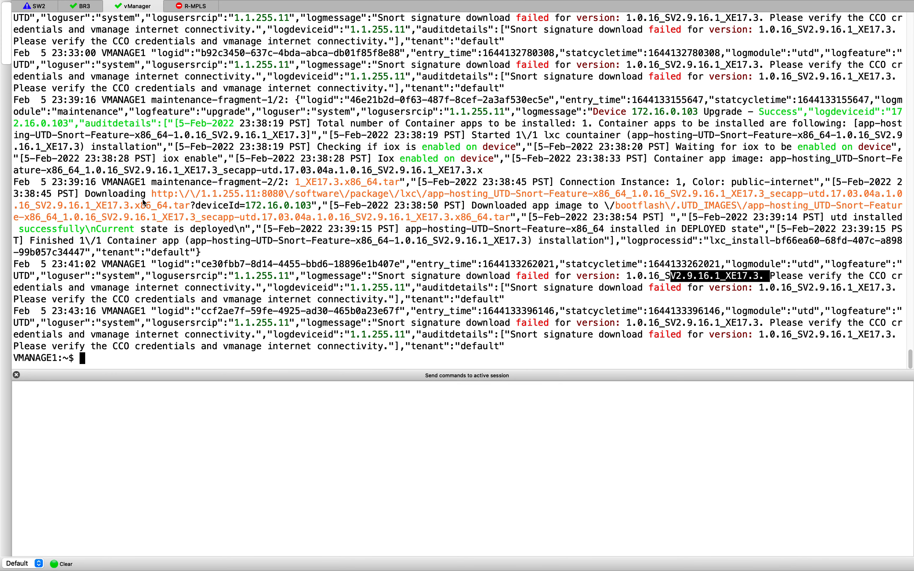
pyautogui.click(81, 6)
pyautogui.click(365, 282)
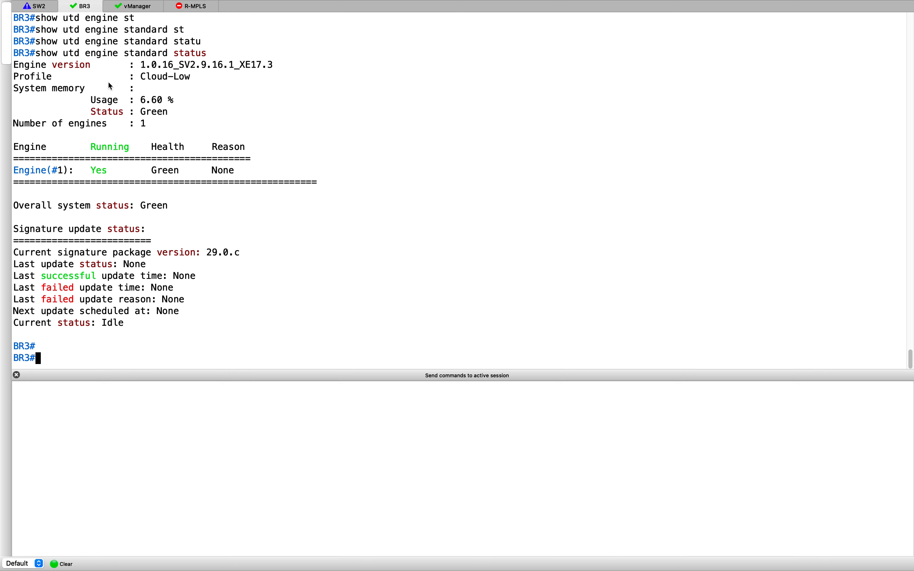
# Step: Highlight BR3's Green engine health, overall status and signature update lines
pyautogui.moveTo(46, 165); pyautogui.dragTo(332, 202)
pyautogui.click(355, 249)
pyautogui.moveTo(251, 259)
pyautogui.mouseDown()
pyautogui.moveTo(74, 244)
pyautogui.moveTo(236, 266)
pyautogui.mouseUp()
pyautogui.click(289, 280)
pyautogui.click(294, 268)
pyautogui.moveTo(142, 247); pyautogui.dragTo(286, 255)
pyautogui.click(357, 263)
# Step: Check Chrome's facebook.com error page on the Remote Desktop client, then return to Firefox's vManage
pyautogui.hotkey('ctrl', 'Up')
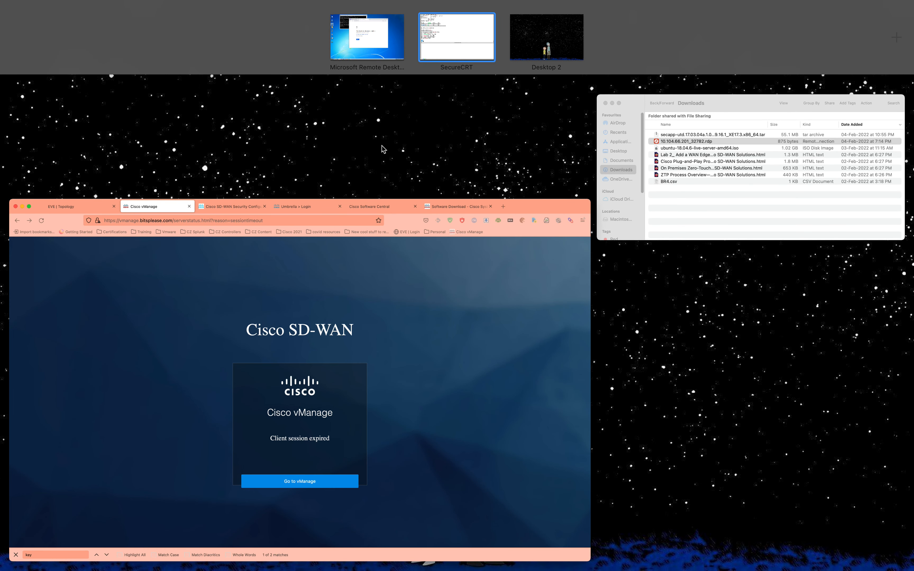
pyautogui.click(375, 40)
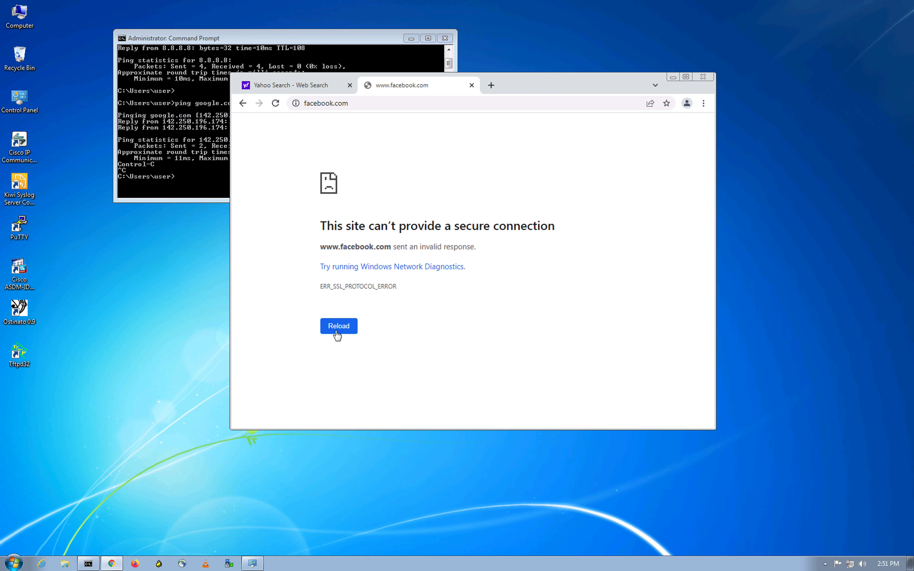
pyautogui.hotkey('ctrl', 'Up')
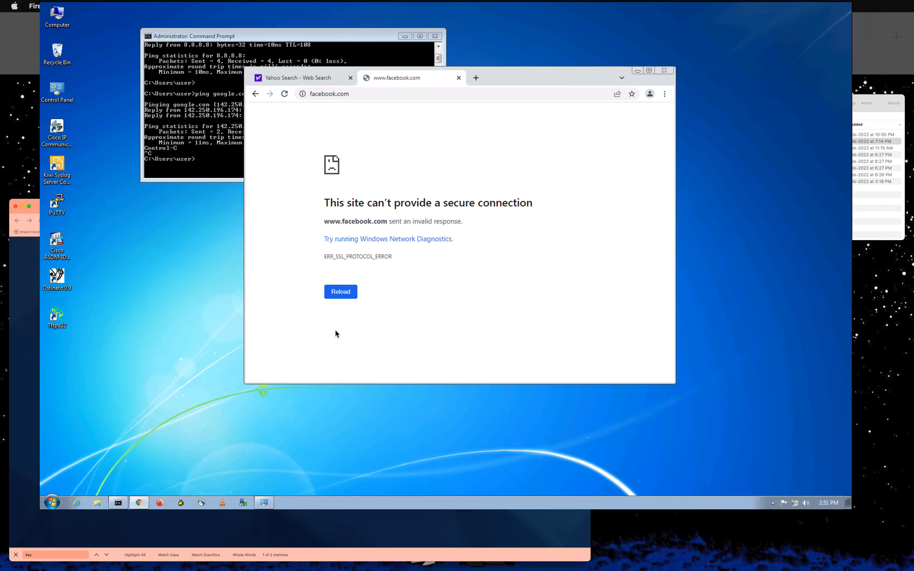
pyautogui.click(415, 237)
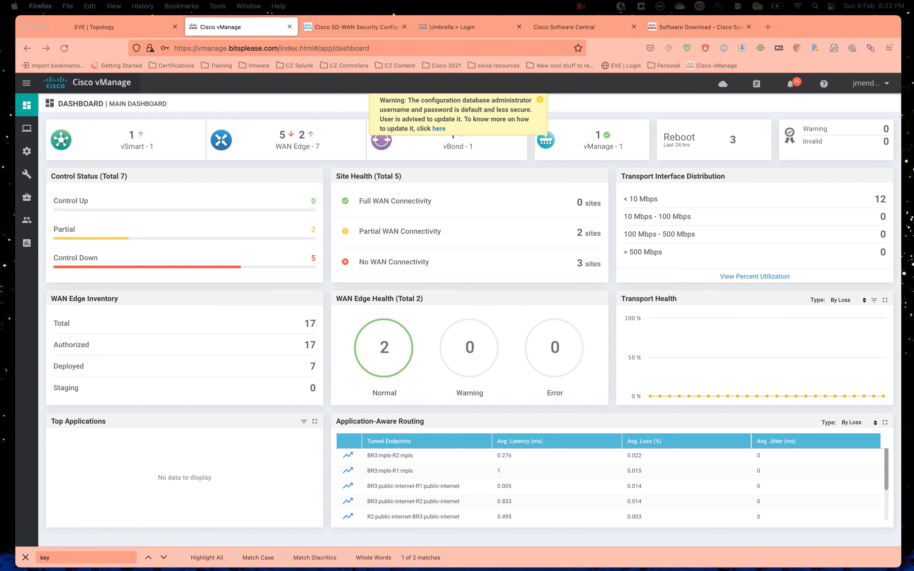
# Step: Edit Security-BR3 from Configuration > Security and choose Create New under Advanced Malware Protection
pyautogui.click(195, 112)
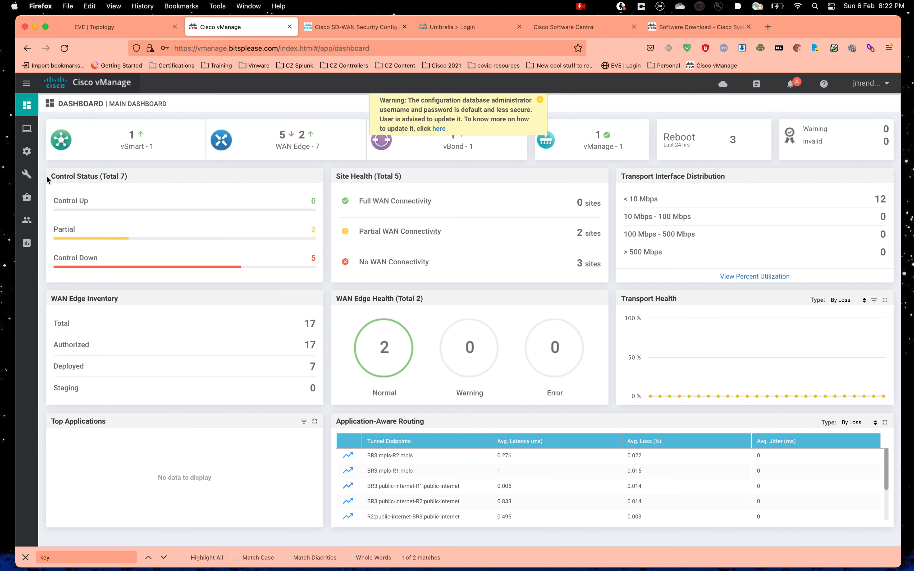
pyautogui.moveTo(28, 173)
pyautogui.moveTo(27, 151)
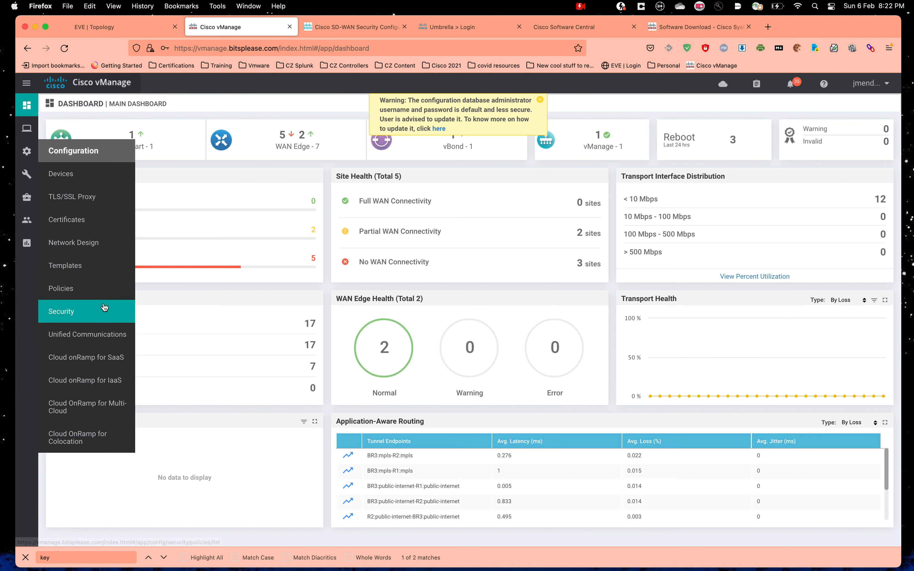
pyautogui.click(105, 308)
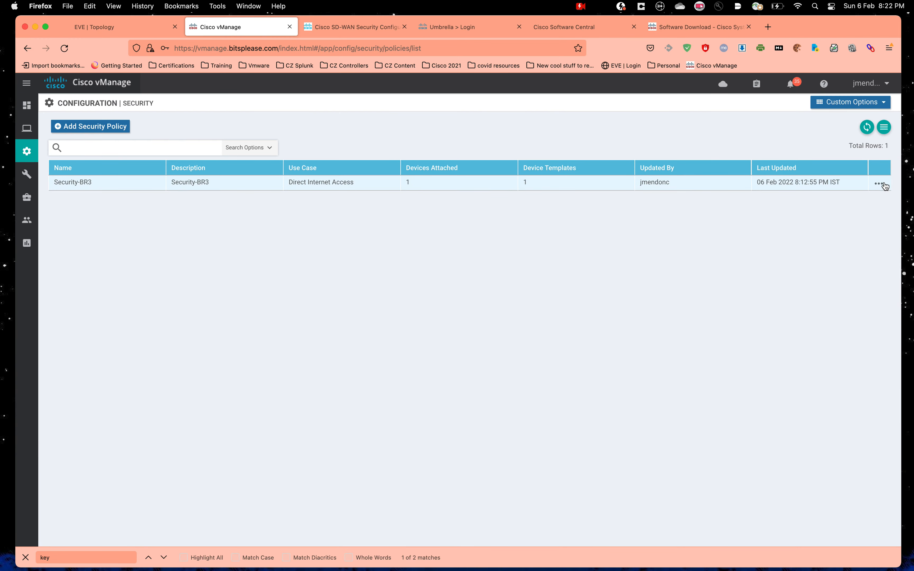
pyautogui.click(879, 184)
pyautogui.click(845, 230)
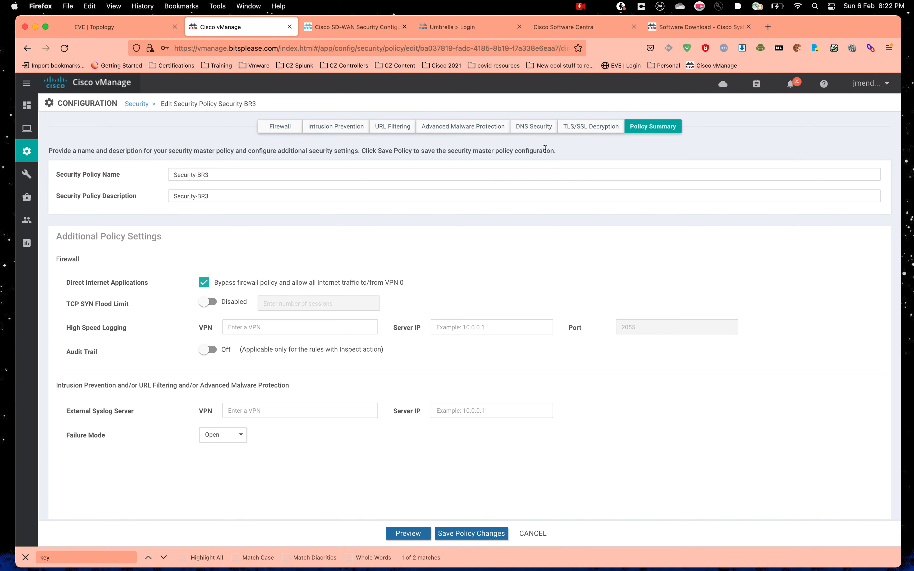
pyautogui.click(455, 124)
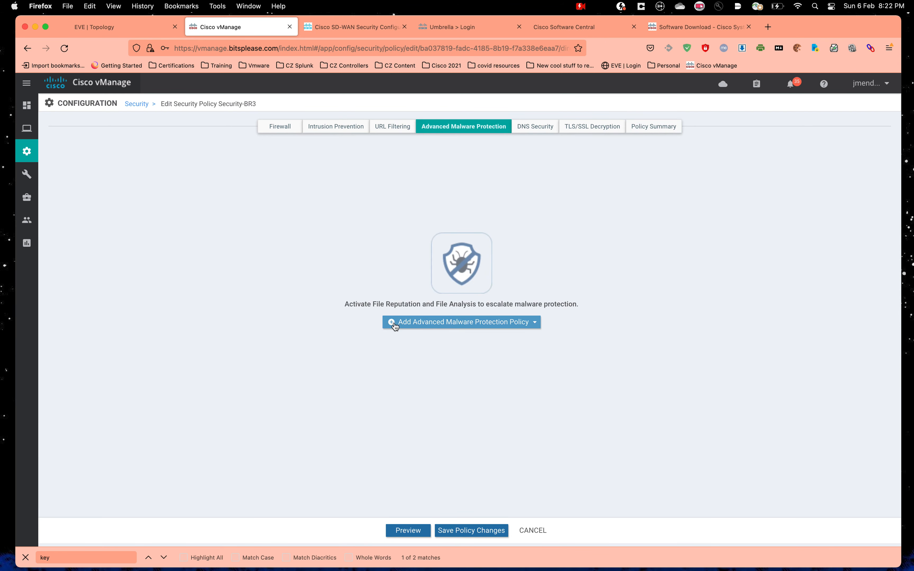
pyautogui.click(459, 321)
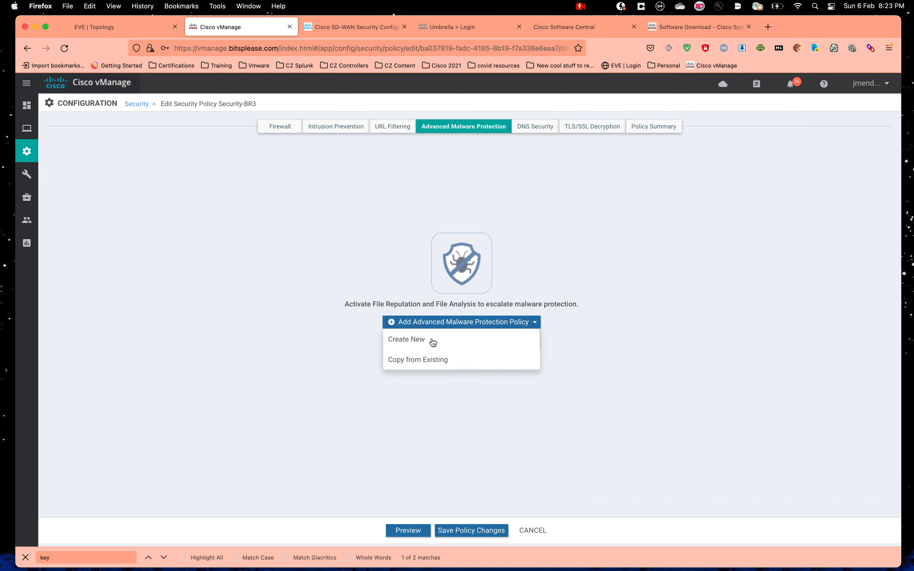
pyautogui.click(433, 344)
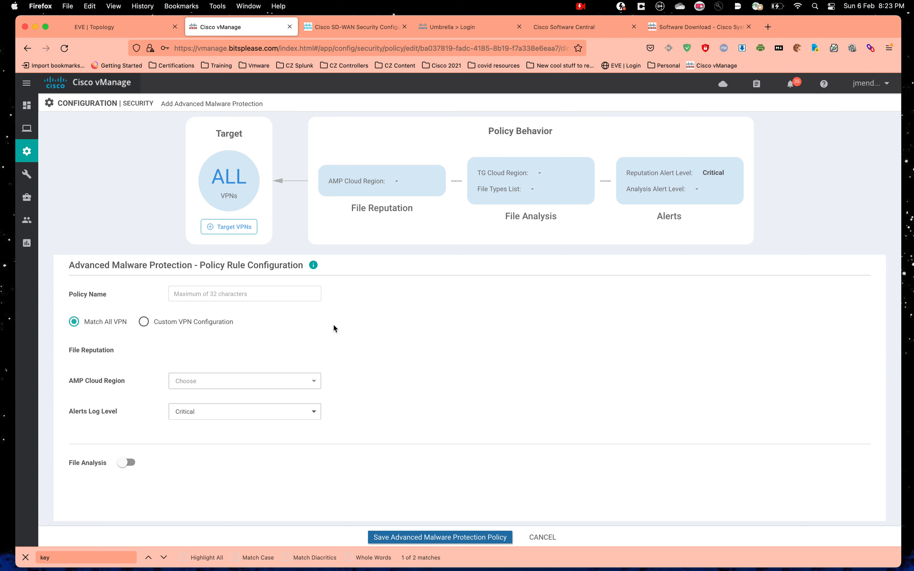
# Step: Name the malware protection policy 'AMP_policy'
pyautogui.click(250, 298)
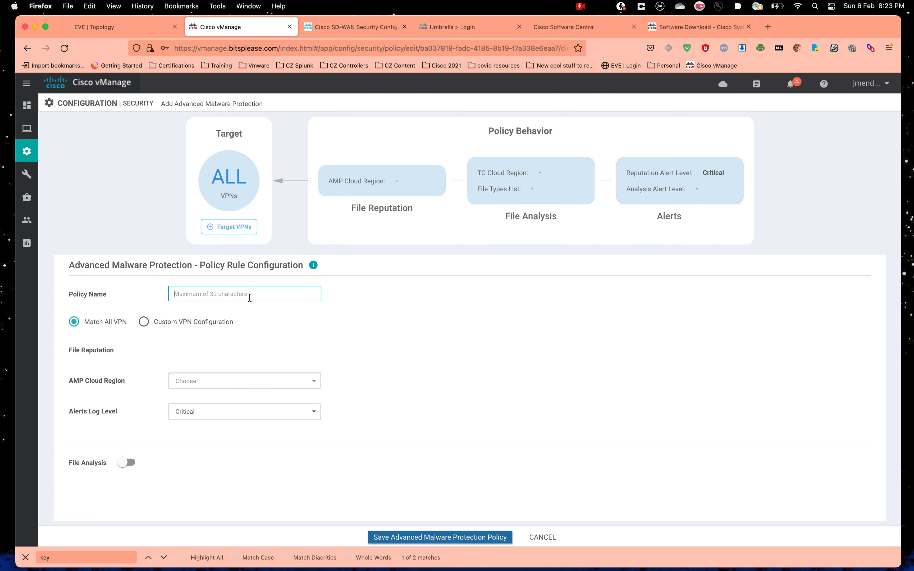
pyautogui.write('AMp_policy')
pyautogui.click(187, 295)
pyautogui.write('\\P')
pyautogui.write('\\')
pyautogui.press('BackSpace')
pyautogui.press('BackSpace')
pyautogui.press('BackSpace')
pyautogui.write('P')
pyautogui.click(484, 351)
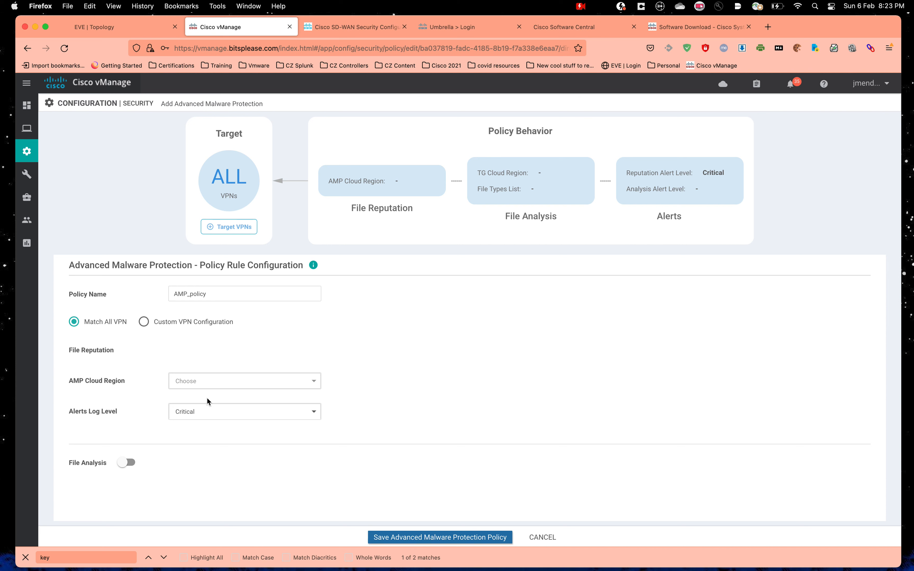
# Step: Set the AMP cloud region to APJC, alerts log level to Info, and enable file analysis
pyautogui.click(213, 389)
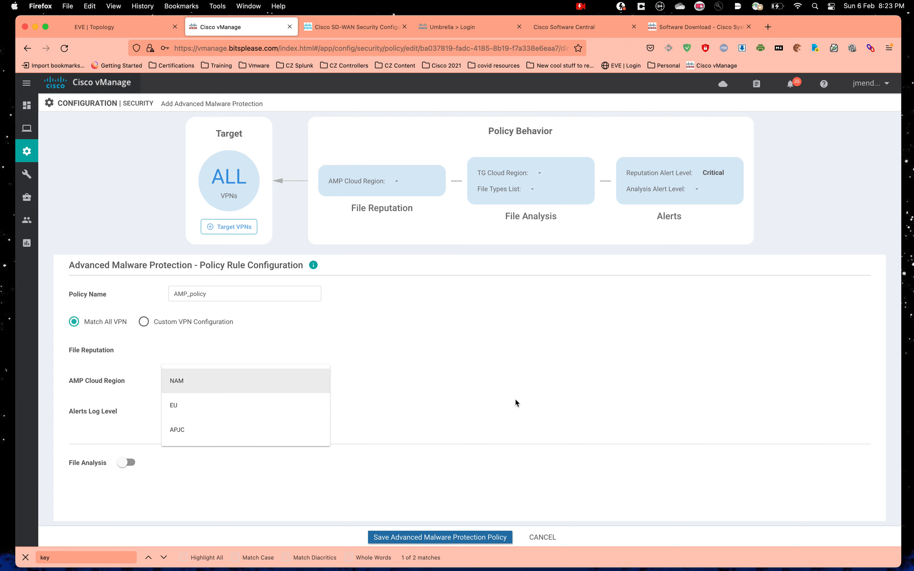
pyautogui.click(207, 434)
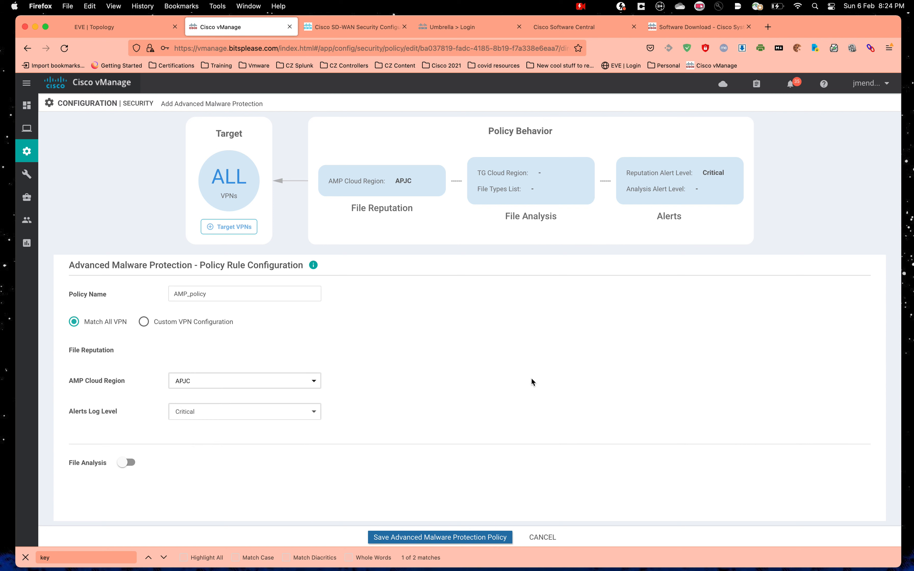
pyautogui.click(249, 416)
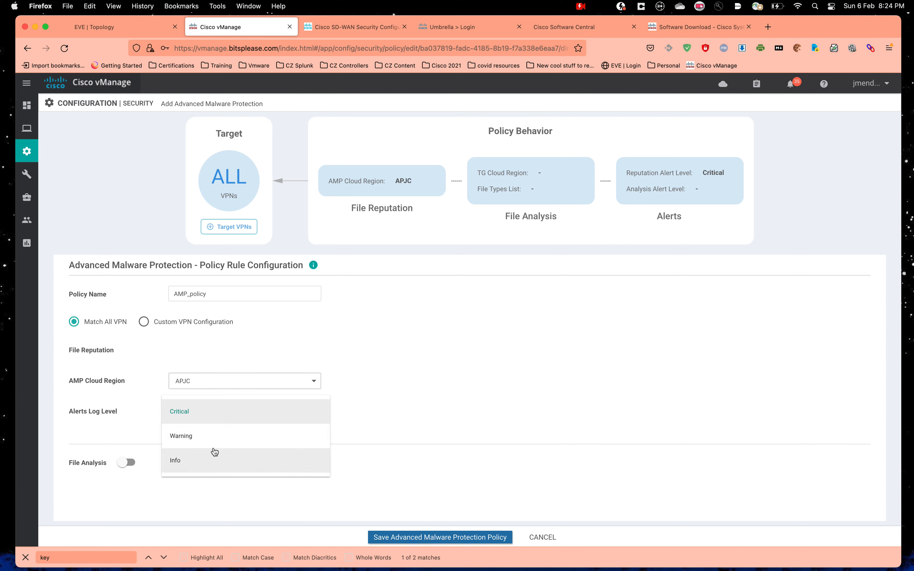
pyautogui.click(204, 466)
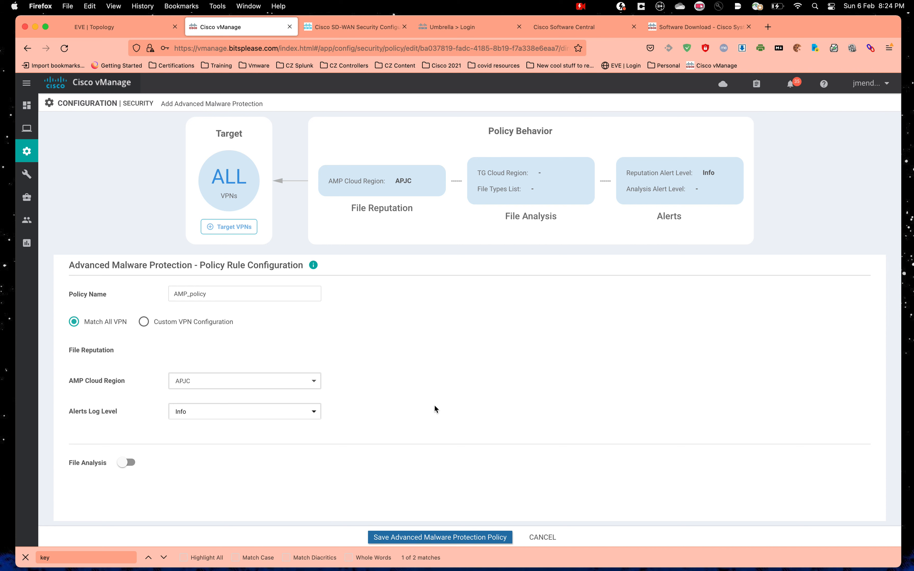
pyautogui.click(128, 463)
pyautogui.scroll(-2, 266, 461)
pyautogui.scroll(-1, 266, 461)
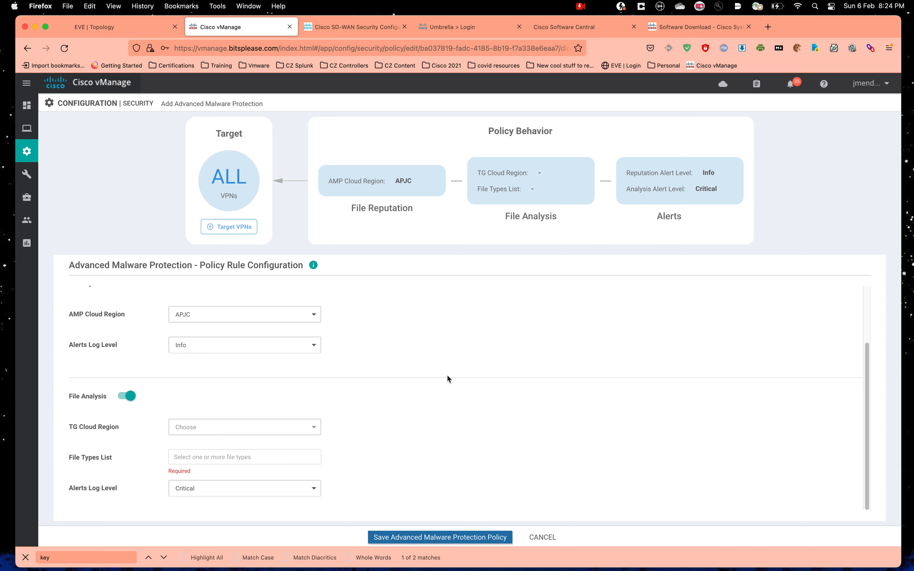
# Step: Set the Threat Grid cloud region to EU and point out the missing Threat Grid API key
pyautogui.click(277, 433)
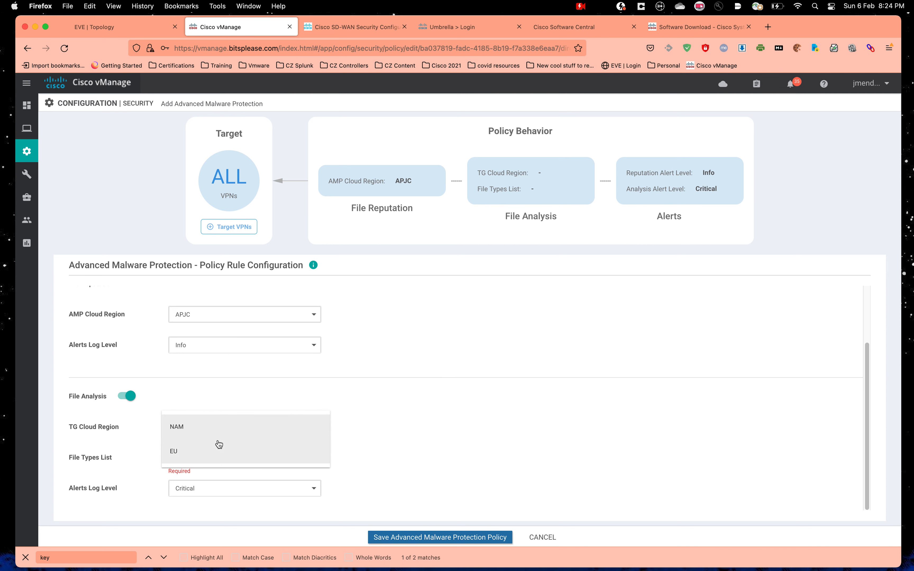
pyautogui.click(261, 455)
pyautogui.click(220, 428)
pyautogui.click(205, 453)
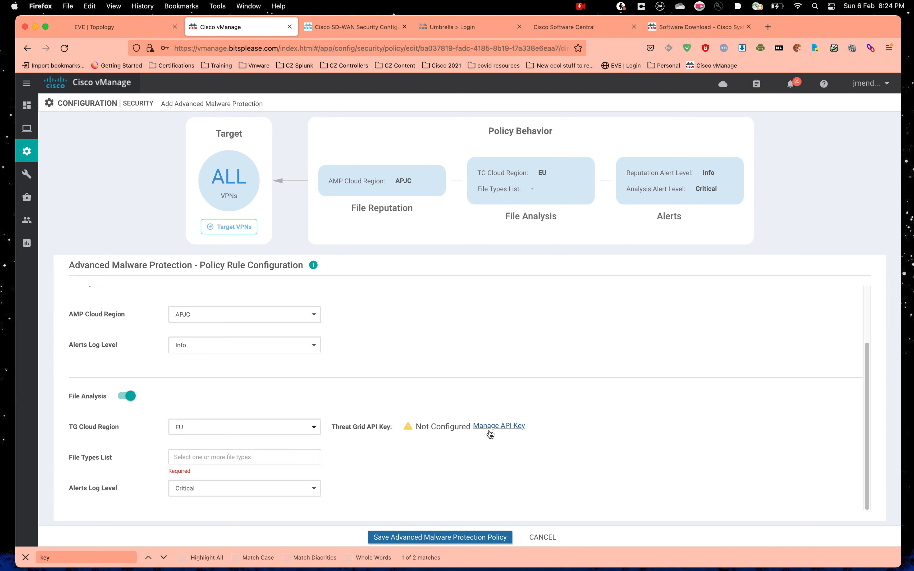
pyautogui.click(372, 428)
pyautogui.moveTo(334, 430); pyautogui.dragTo(395, 433)
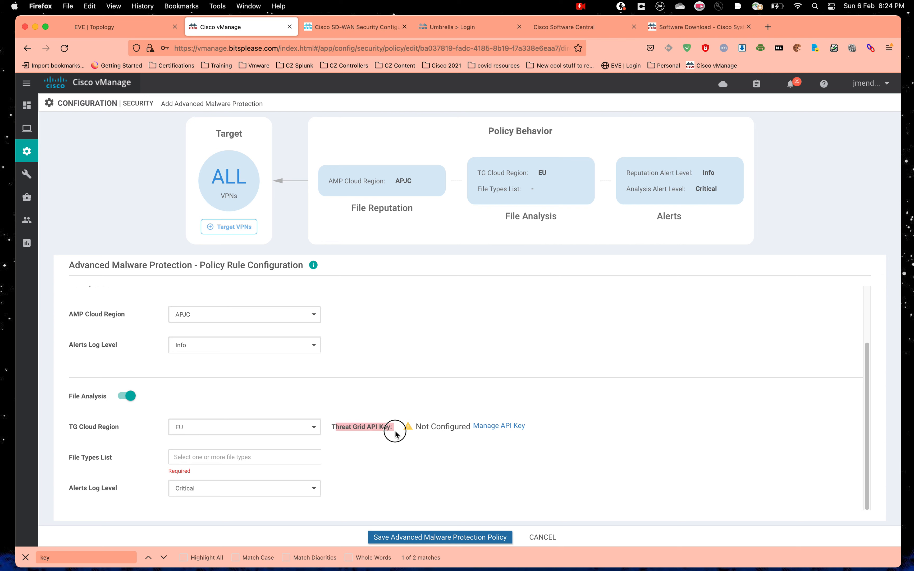
pyautogui.click(522, 459)
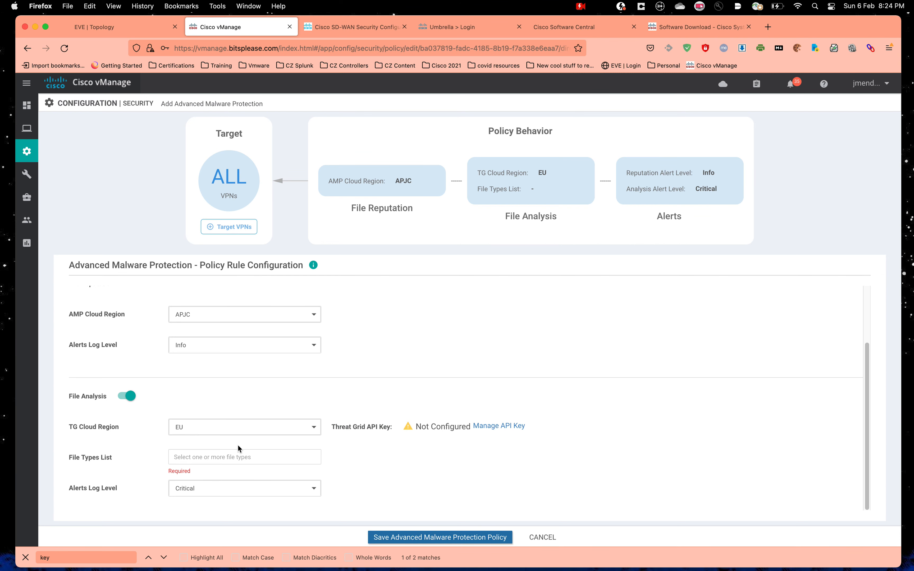
# Step: Turn file analysis back off without choosing file types and save the AMP policy
pyautogui.click(215, 457)
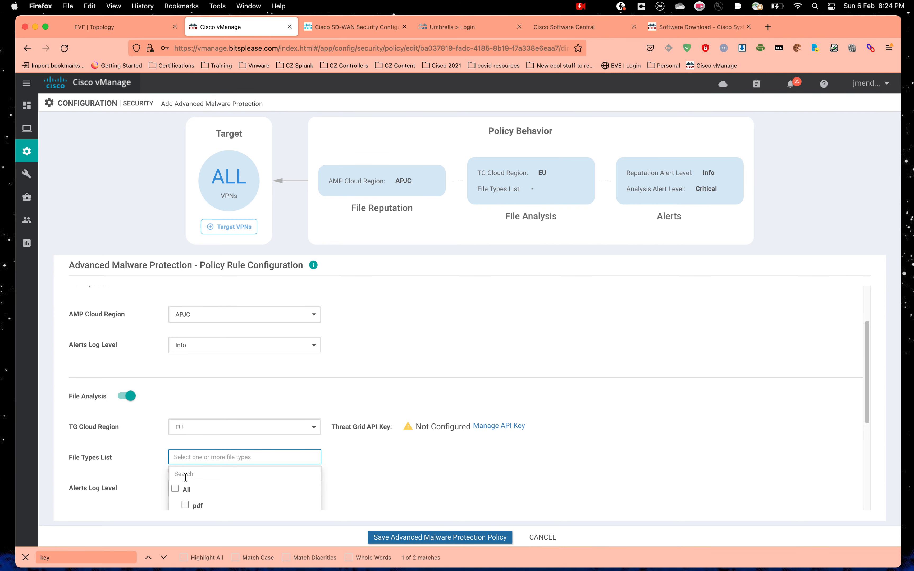
pyautogui.scroll(-2, 208, 465)
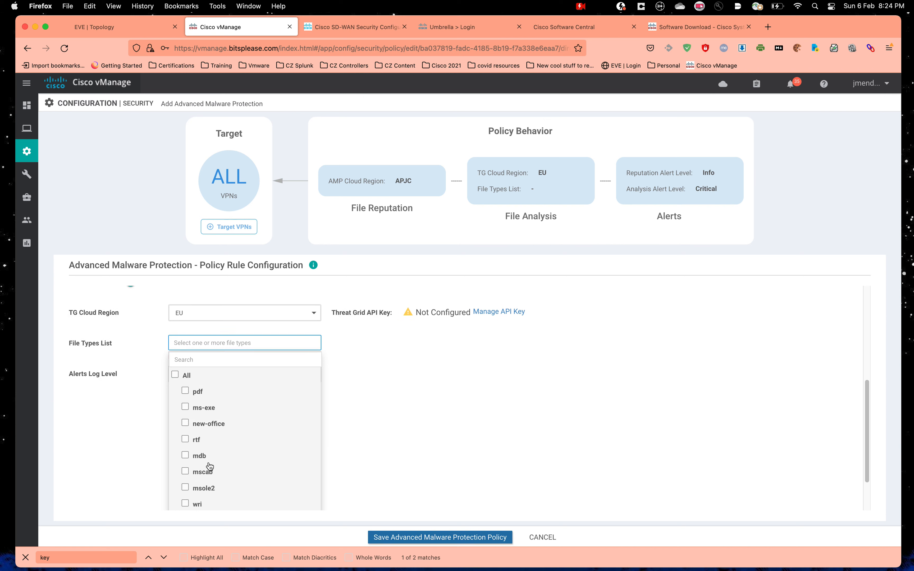
pyautogui.click(642, 427)
pyautogui.scroll(2, 642, 426)
pyautogui.scroll(-1, 642, 425)
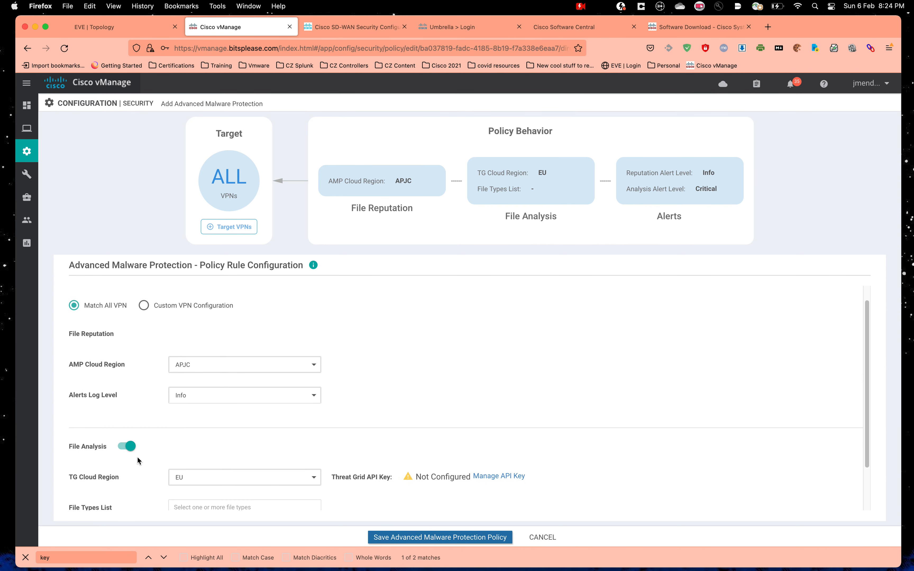
pyautogui.click(122, 449)
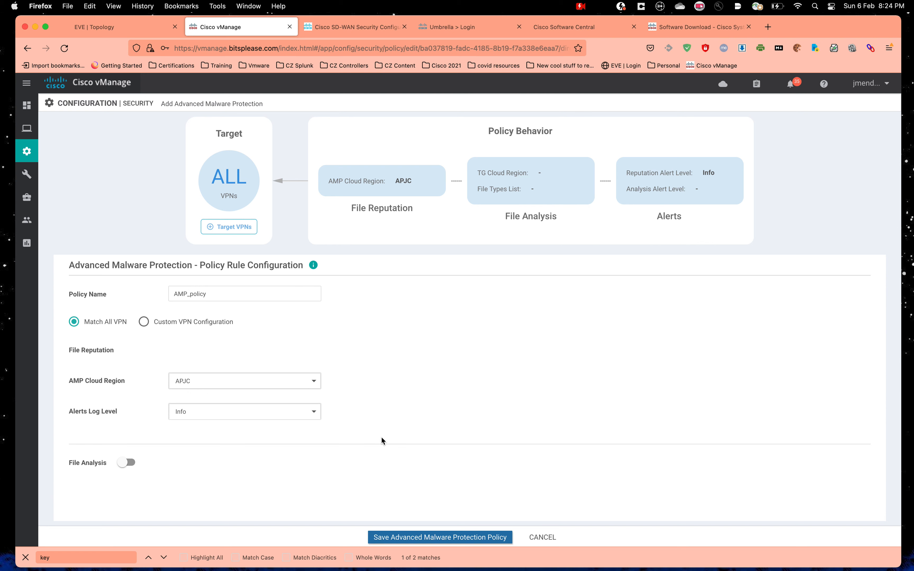
pyautogui.click(484, 542)
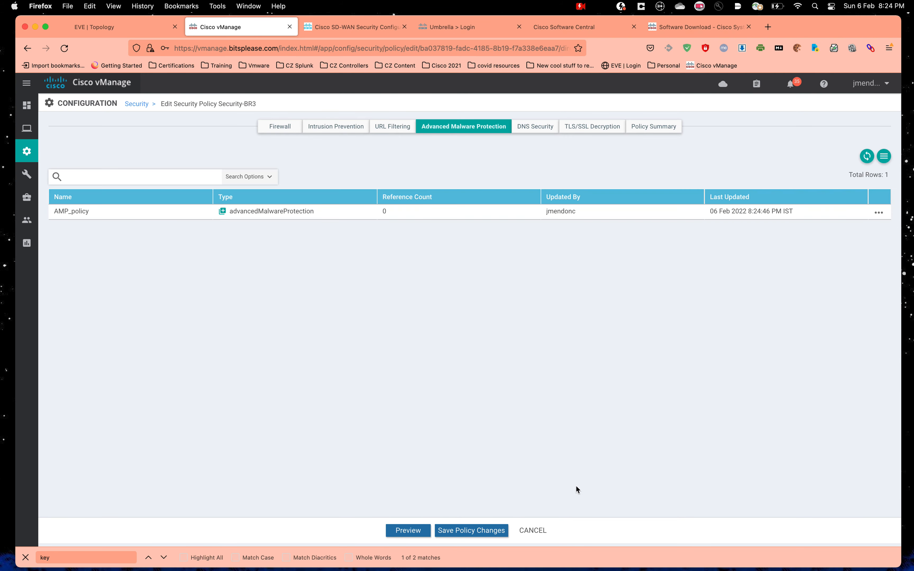
# Step: Save the Security-BR3 policy and deploy it to BR3 through the device template
pyautogui.click(465, 534)
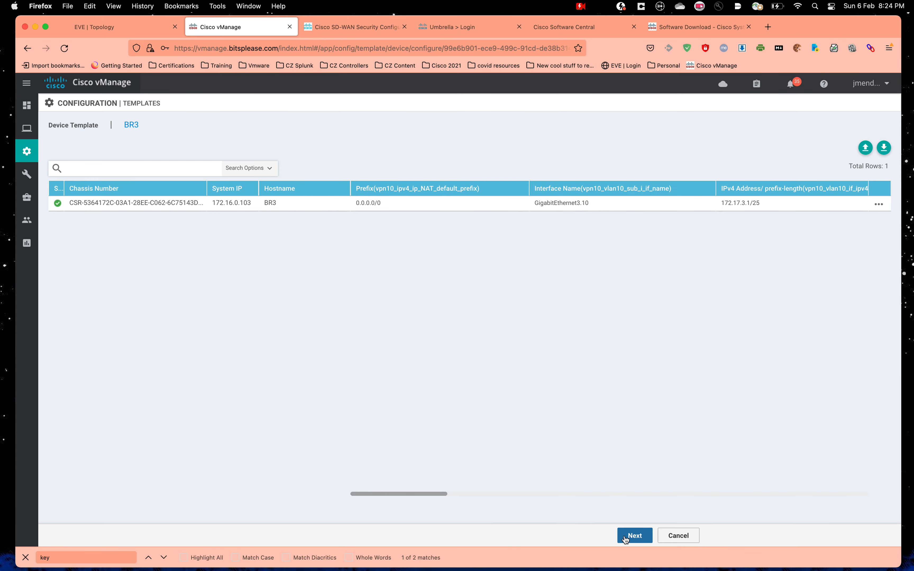
pyautogui.click(634, 535)
pyautogui.click(527, 537)
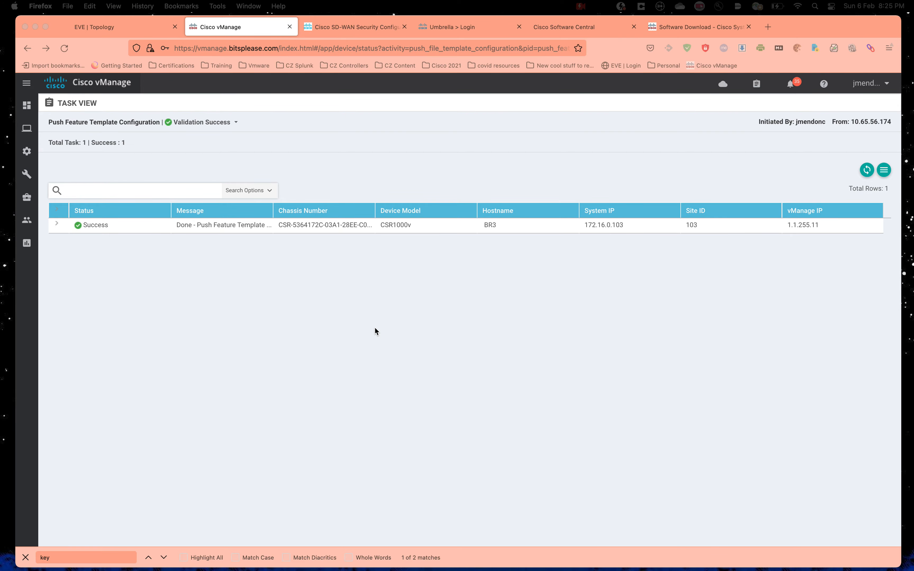
pyautogui.hotkey('ctrl', 'Up')
# Step: Run 'show sdwan utd file reputation' on BR3
pyautogui.click(465, 37)
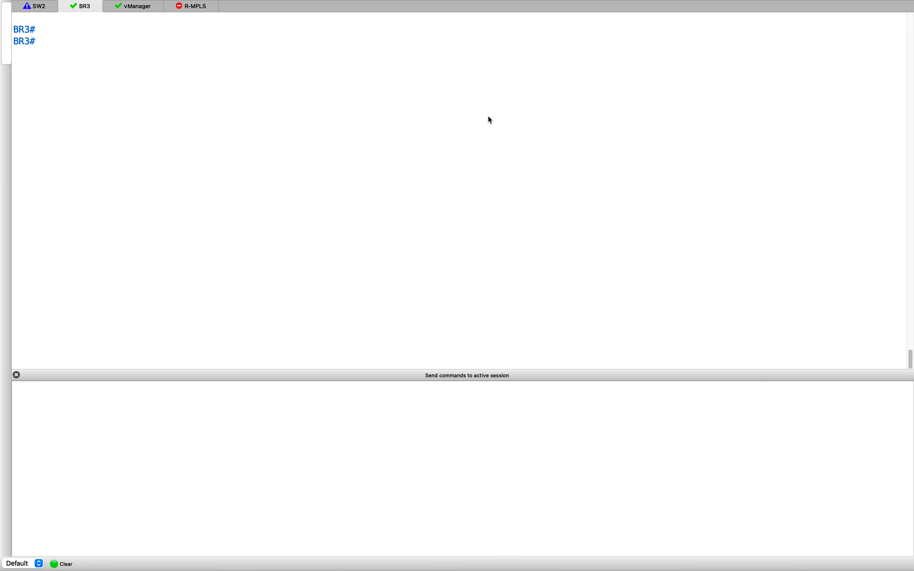
pyautogui.press('Return')
pyautogui.write('shwo sd')
pyautogui.press('Tab')
pyautogui.press('BackSpace')
pyautogui.press('BackSpace')
pyautogui.press('BackSpace')
pyautogui.press('BackSpace')
pyautogui.press('BackSpace')
pyautogui.write('ow sdw')
pyautogui.press('Tab')
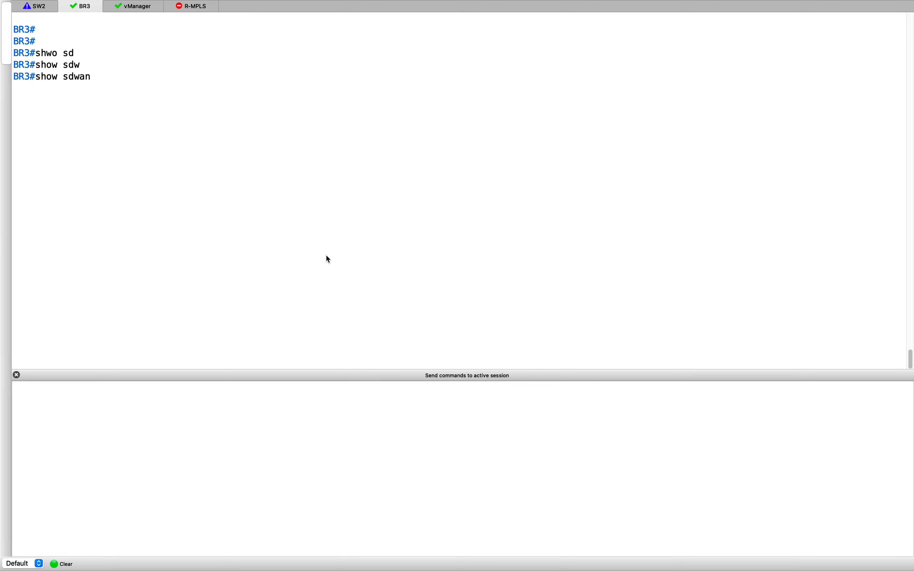
pyautogui.write('ut')
pyautogui.press('Tab')
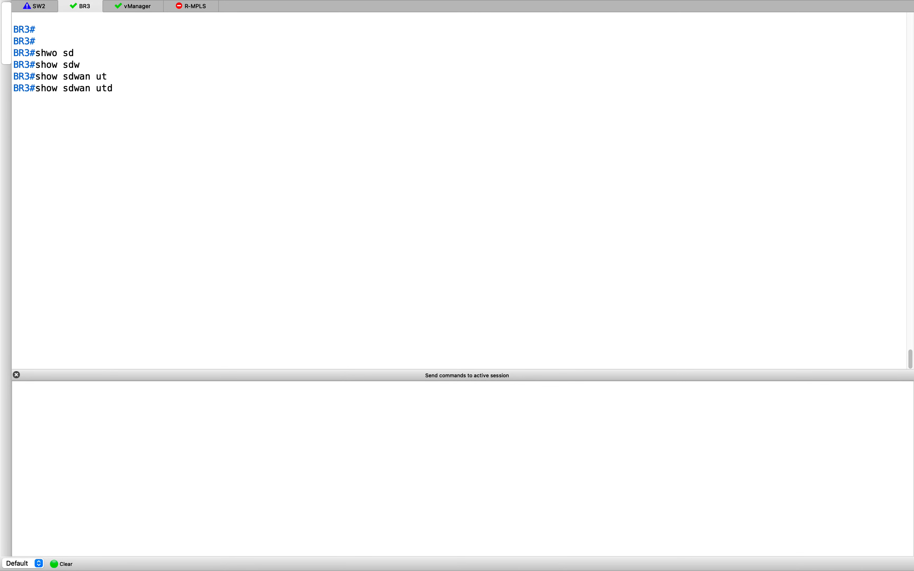
pyautogui.write('fi')
pyautogui.press('Tab')
pyautogui.write('re')
pyautogui.press('Tab')
pyautogui.press('Return')
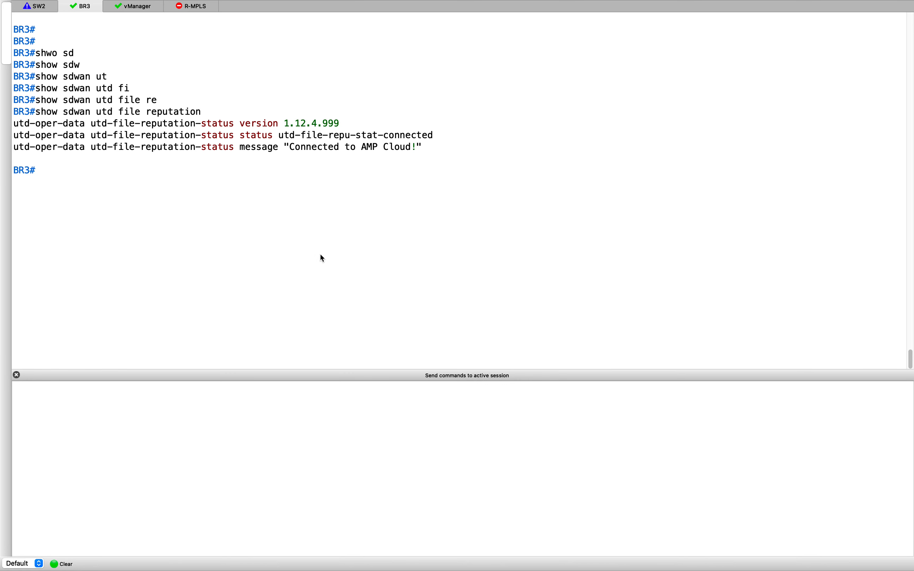
# Step: Highlight the file reputation version and the 'Connected to AMP Cloud!' message
pyautogui.moveTo(128, 126); pyautogui.dragTo(342, 133)
pyautogui.click(361, 178)
pyautogui.moveTo(286, 147); pyautogui.dragTo(436, 149)
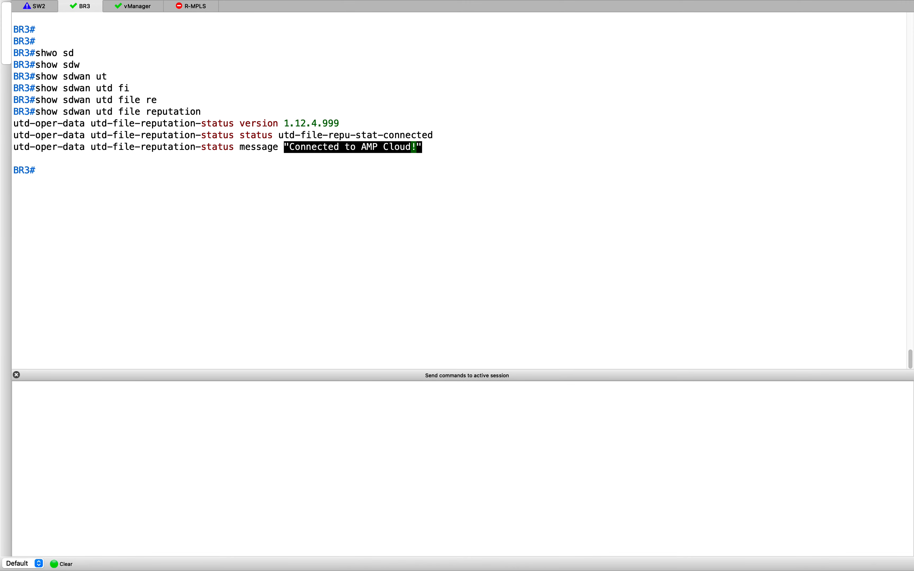
pyautogui.click(320, 215)
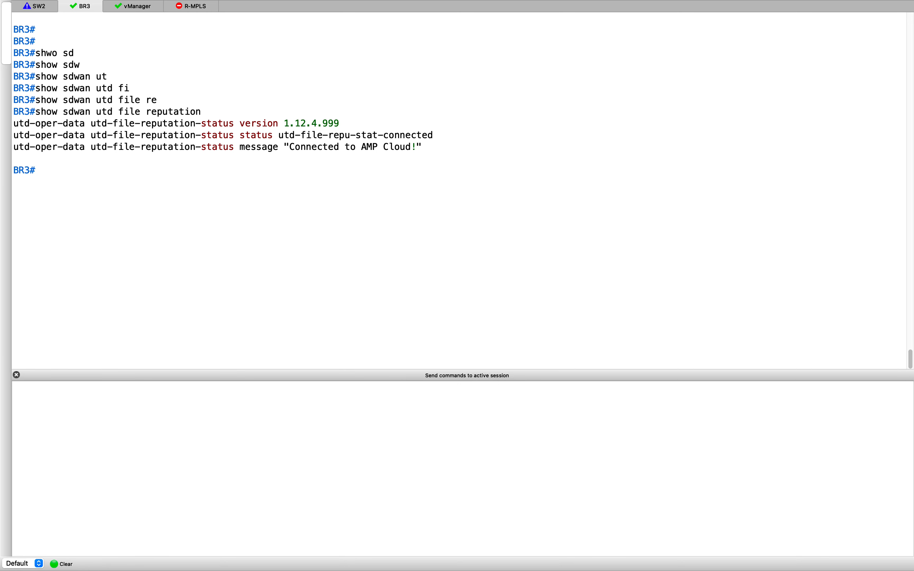
# Step: Run 'show utd engine standard cache file-inspection detail' on BR3
pyautogui.write('show ut')
pyautogui.press('Tab')
pyautogui.write('en')
pyautogui.press('Tab')
pyautogui.write('st')
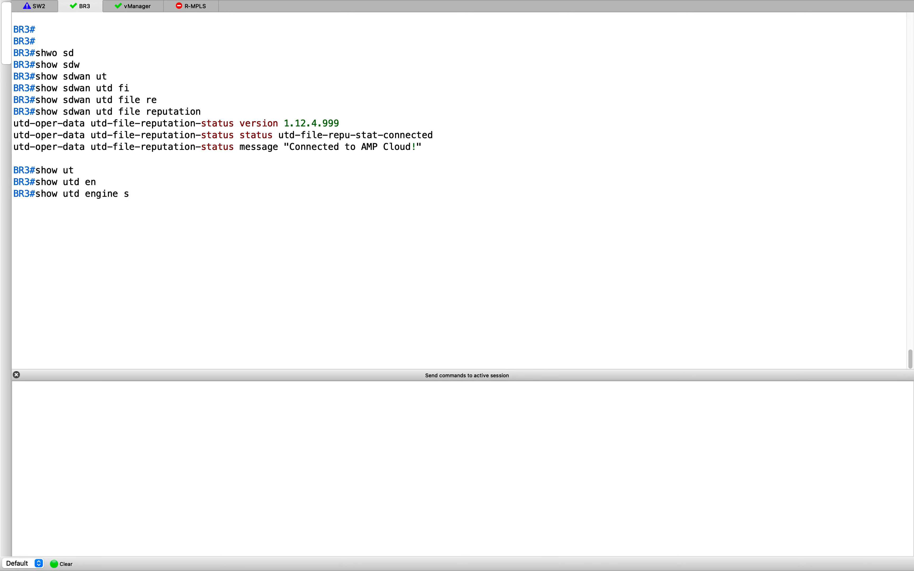
pyautogui.press('Tab')
pyautogui.write('ca')
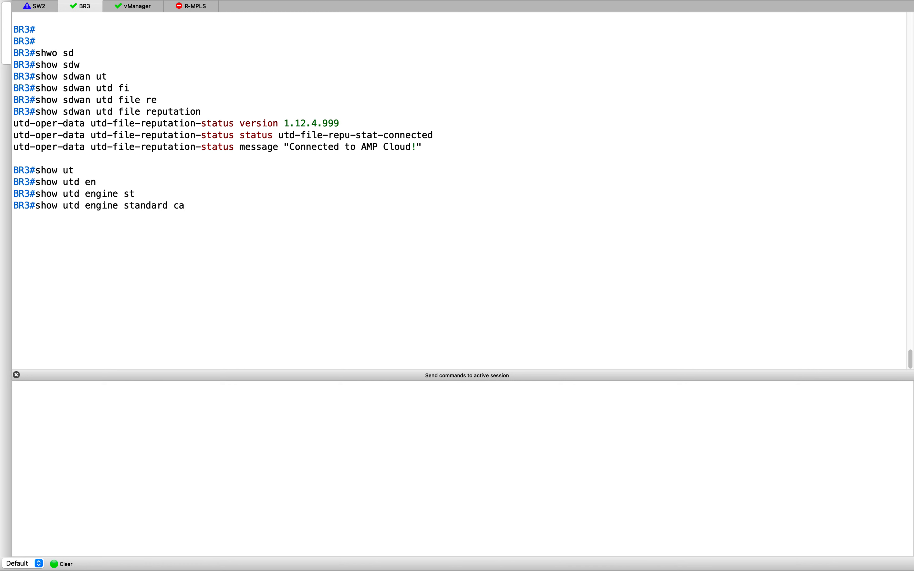
pyautogui.press('Tab')
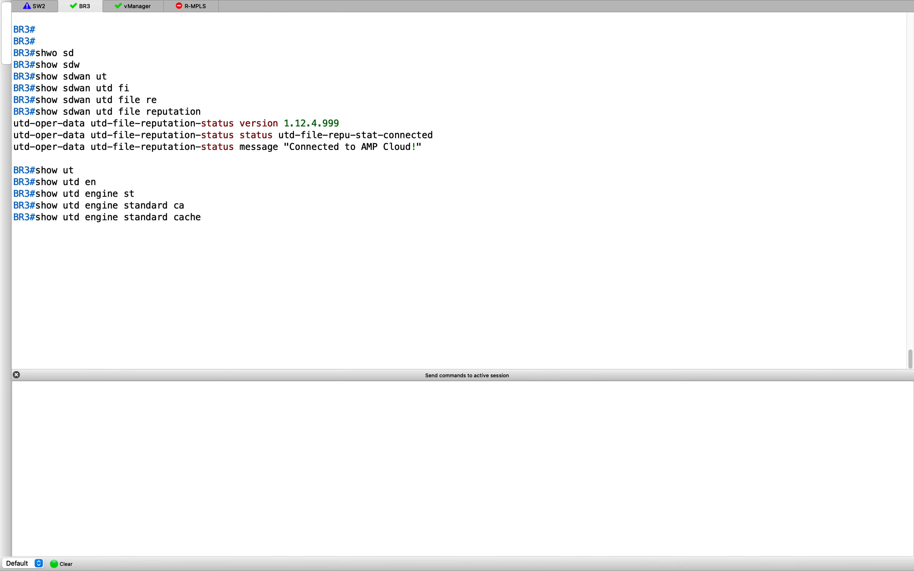
pyautogui.write('fi')
pyautogui.press('Tab')
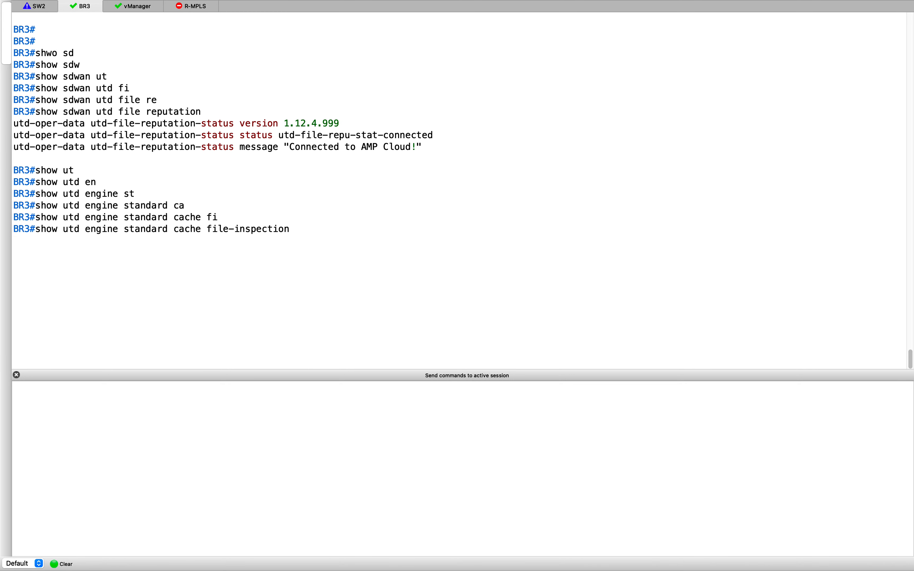
pyautogui.write('det')
pyautogui.press('Tab')
pyautogui.press('Return')
pyautogui.press('Return')
pyautogui.press('Return')
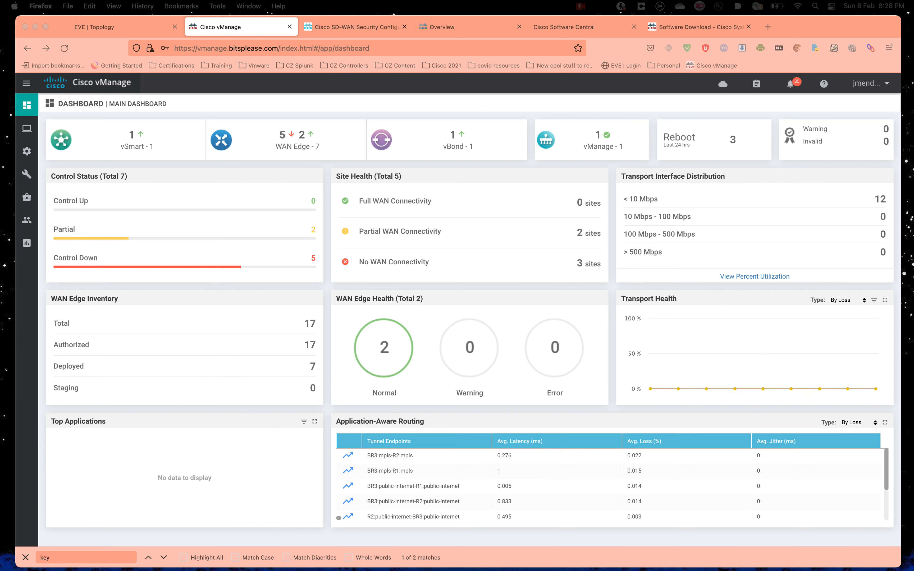
# Step: Open Custom Options > Umbrella Registration in vManage security, then the Umbrella Overview tab
pyautogui.click(191, 107)
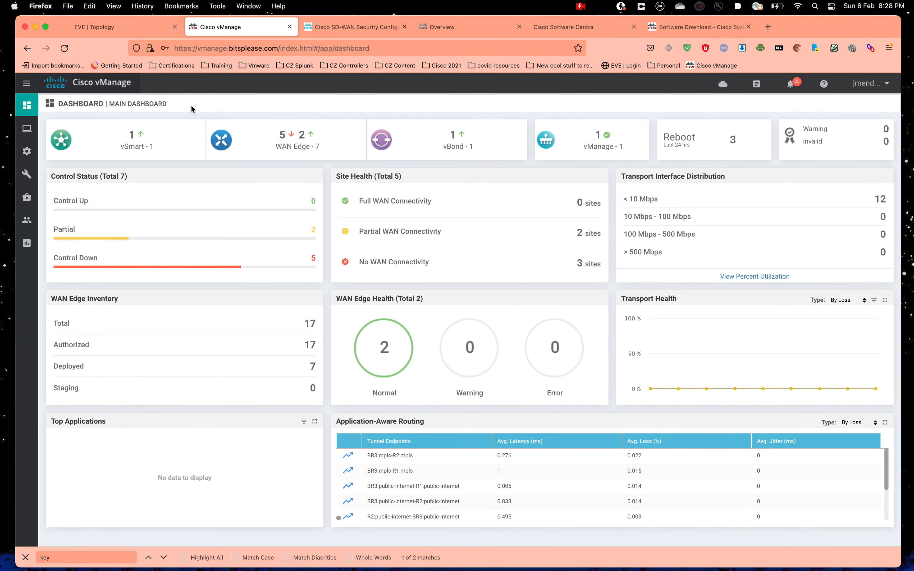
pyautogui.moveTo(21, 153)
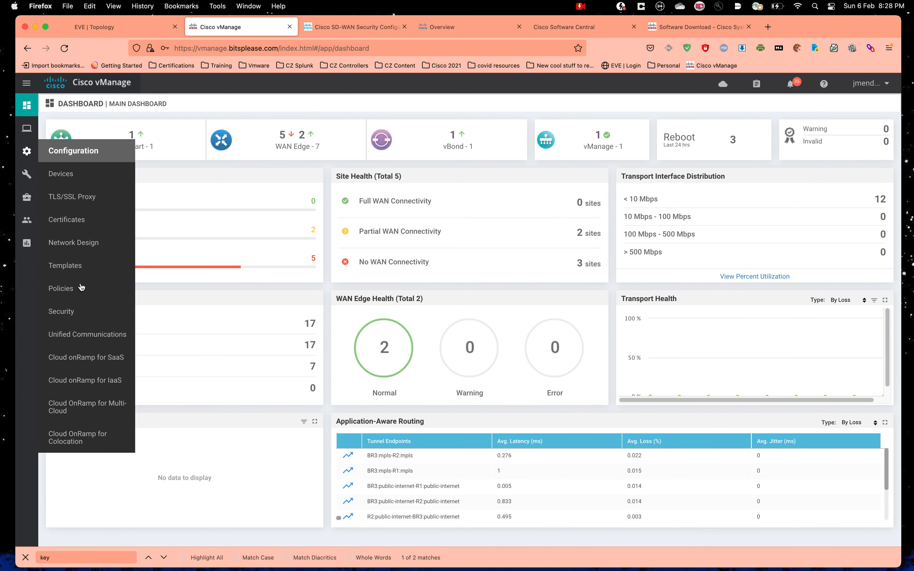
pyautogui.click(70, 311)
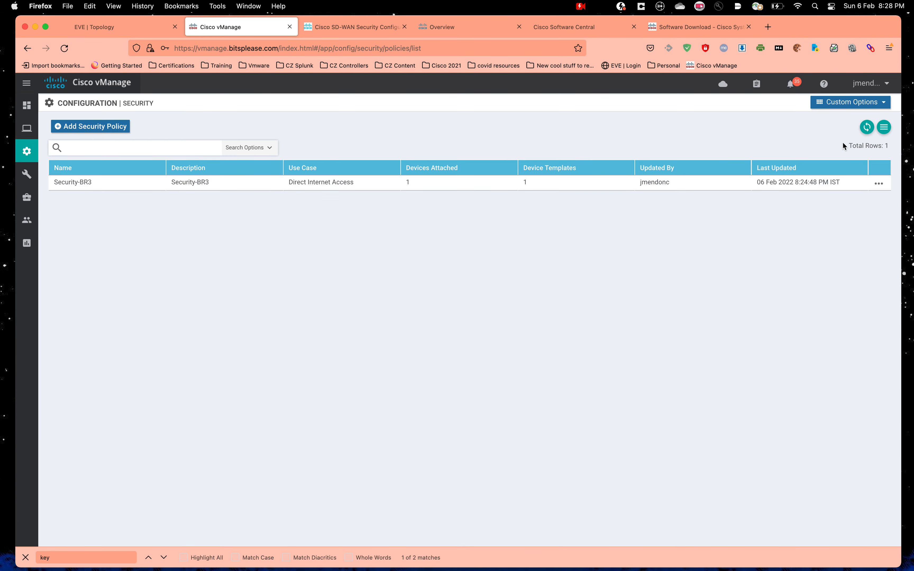
pyautogui.click(843, 101)
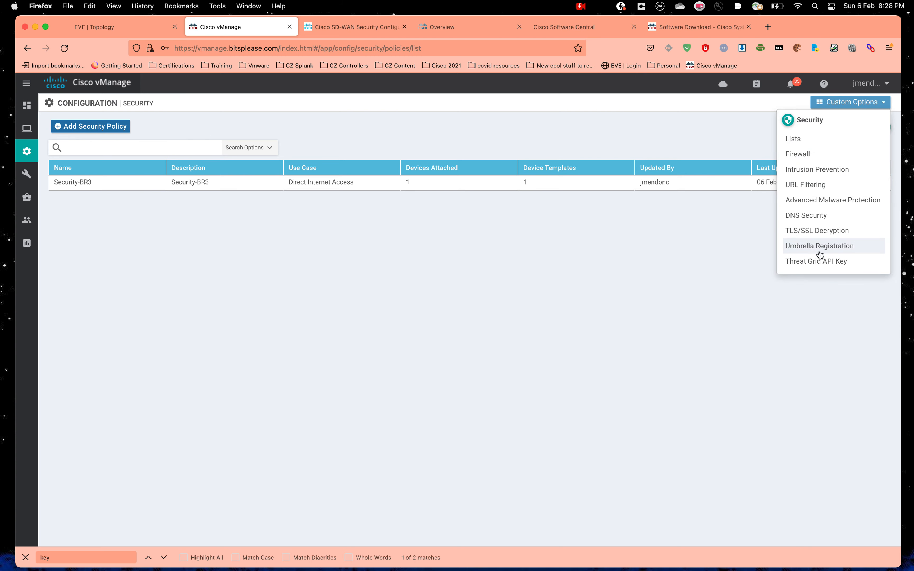
pyautogui.click(820, 250)
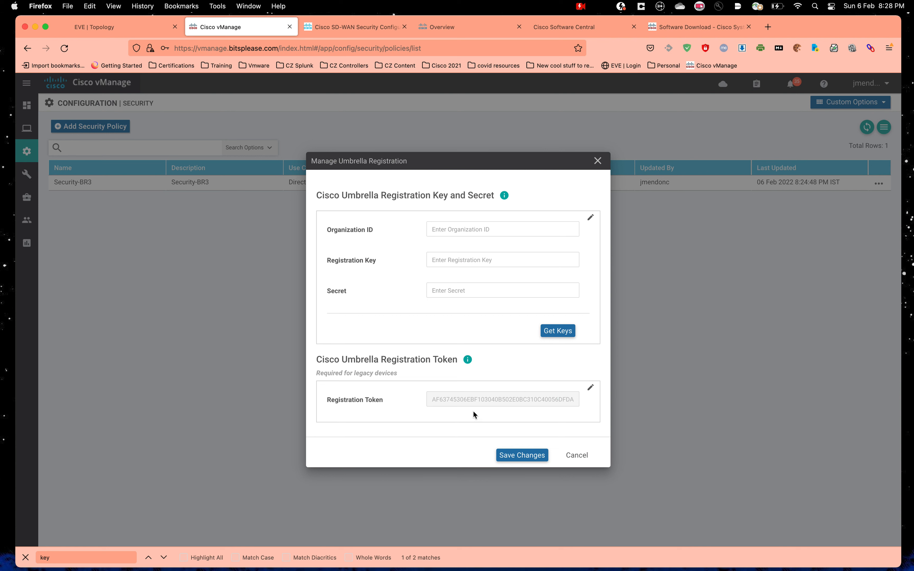
pyautogui.click(468, 29)
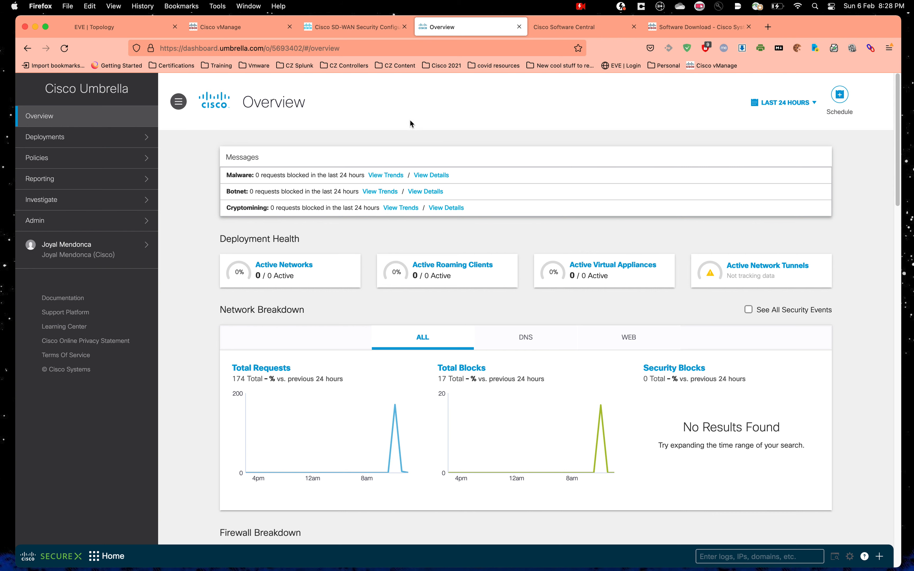
# Step: Reveal the Legacy Network Devices token under Umbrella Admin > API Keys and compare it in vManage
pyautogui.click(89, 220)
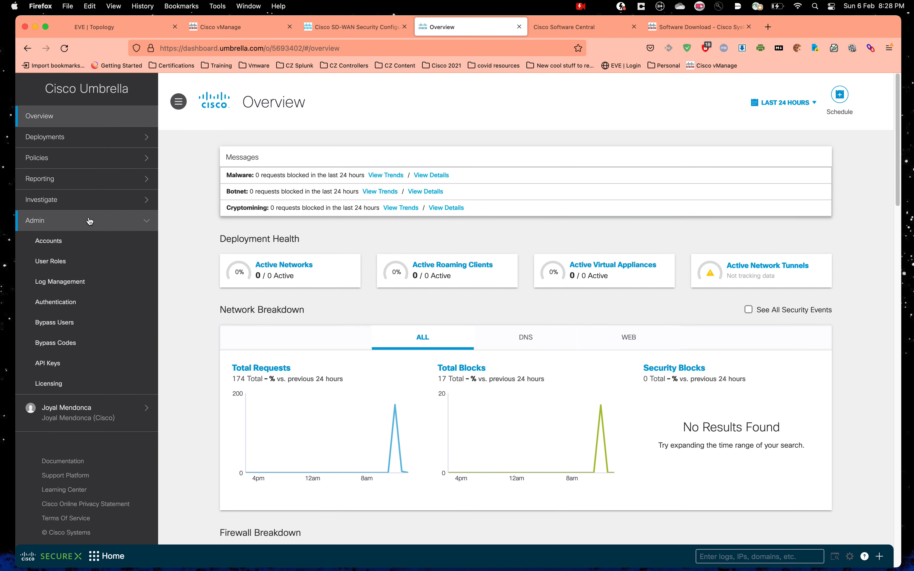
pyautogui.click(76, 367)
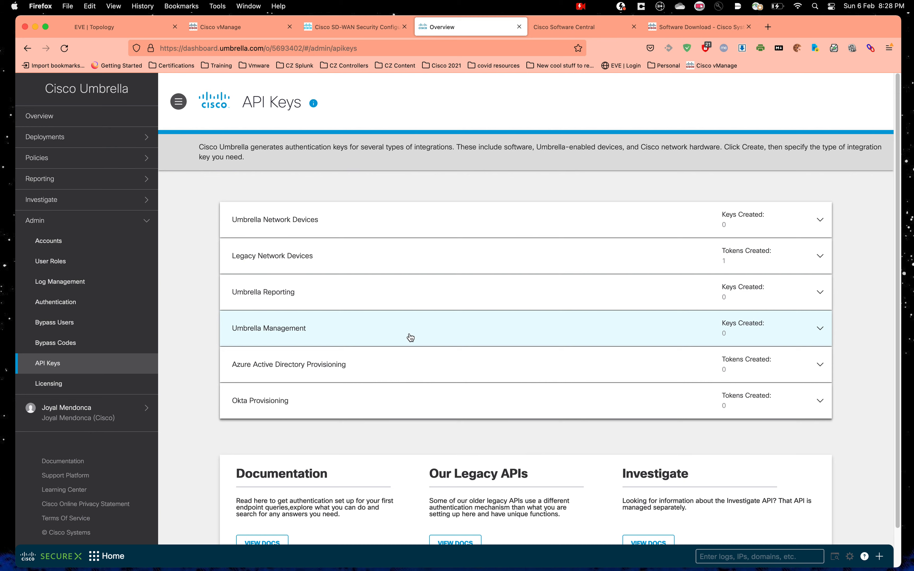
pyautogui.click(510, 261)
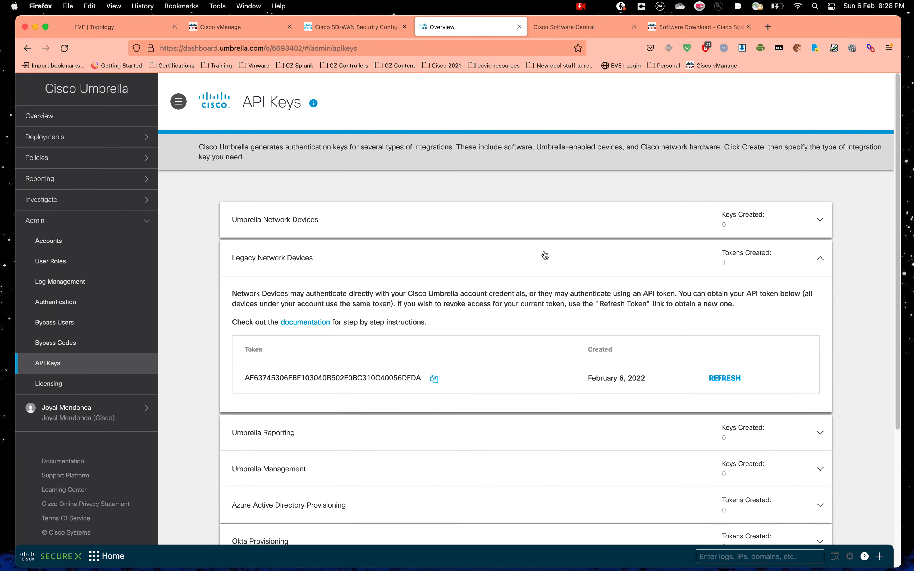
pyautogui.scroll(-1, 545, 255)
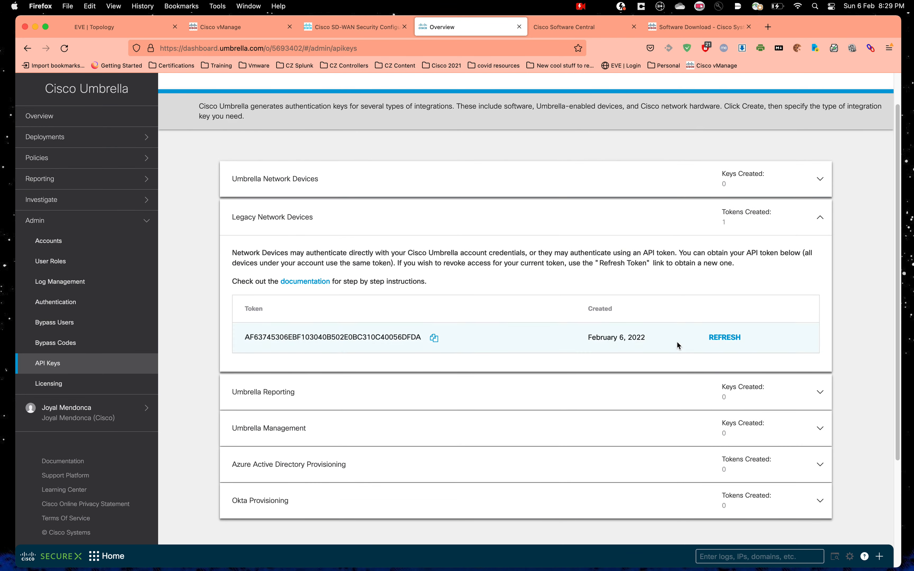
pyautogui.scroll(2, 743, 239)
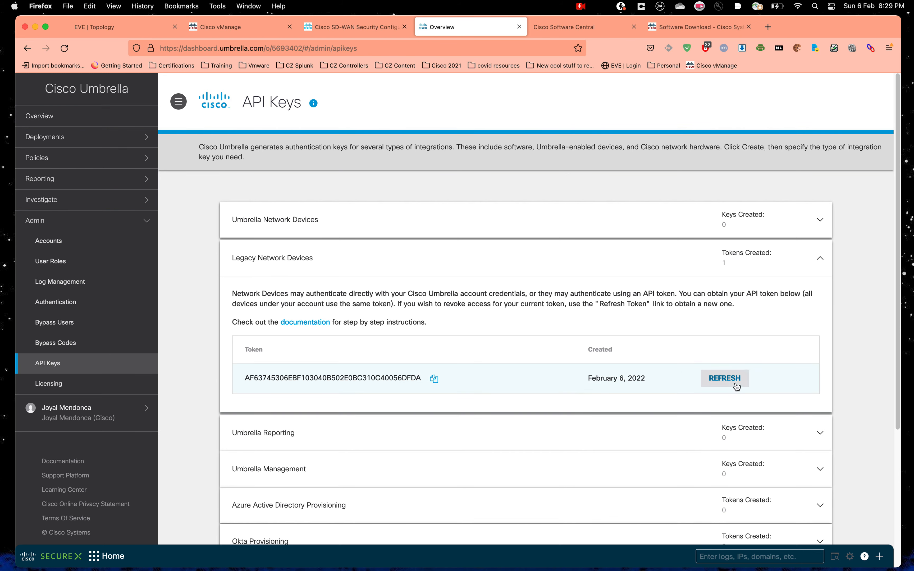
pyautogui.scroll(-1, 701, 318)
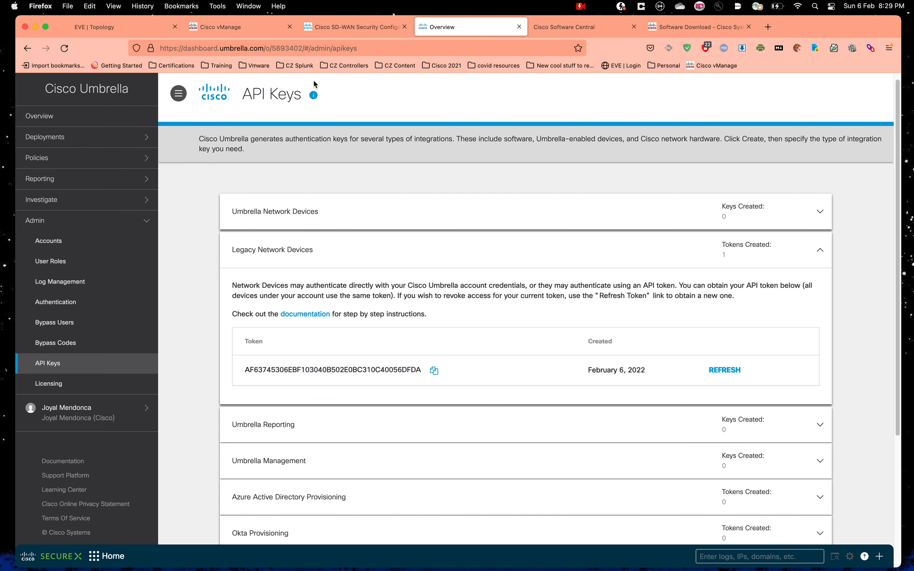
pyautogui.click(233, 32)
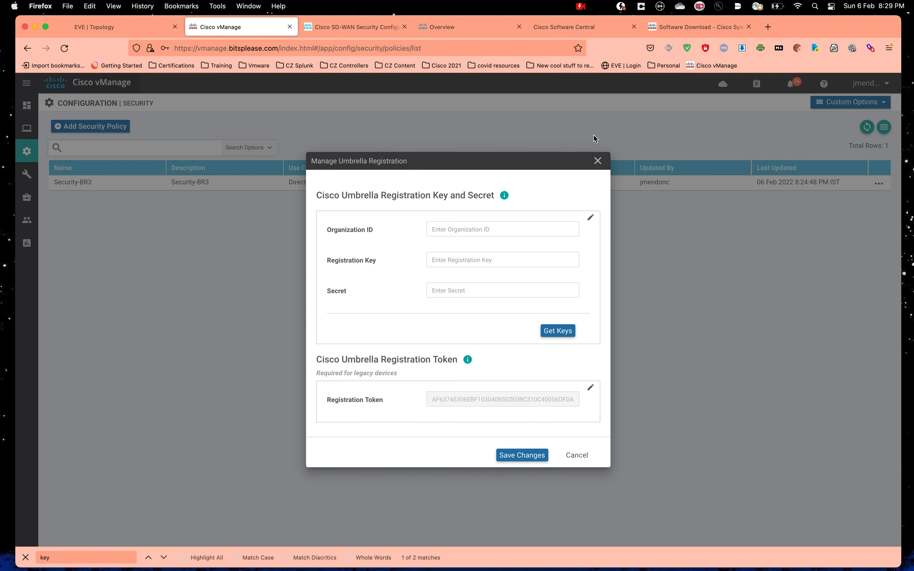
# Step: Close the Umbrella registration dialog, edit Security-BR3, and choose Create New under DNS Security
pyautogui.click(598, 162)
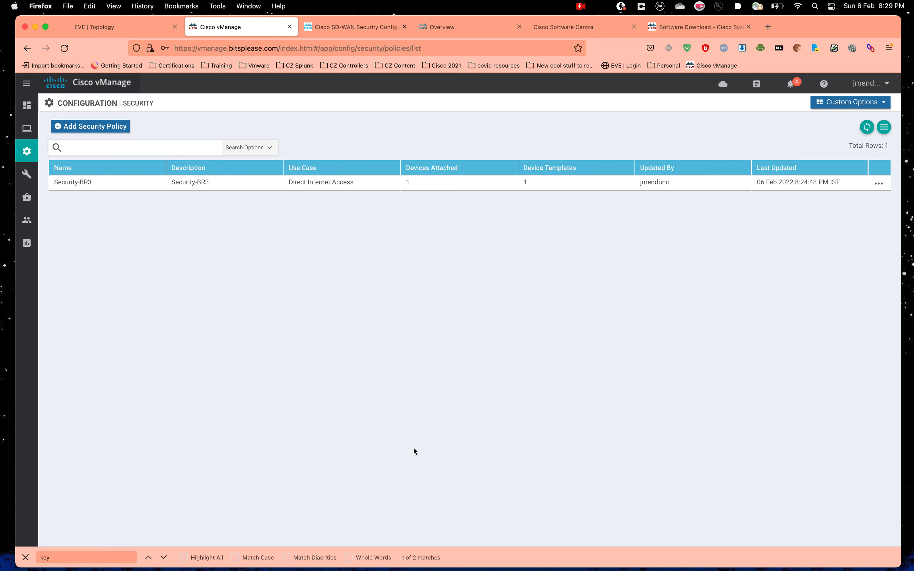
pyautogui.moveTo(22, 155)
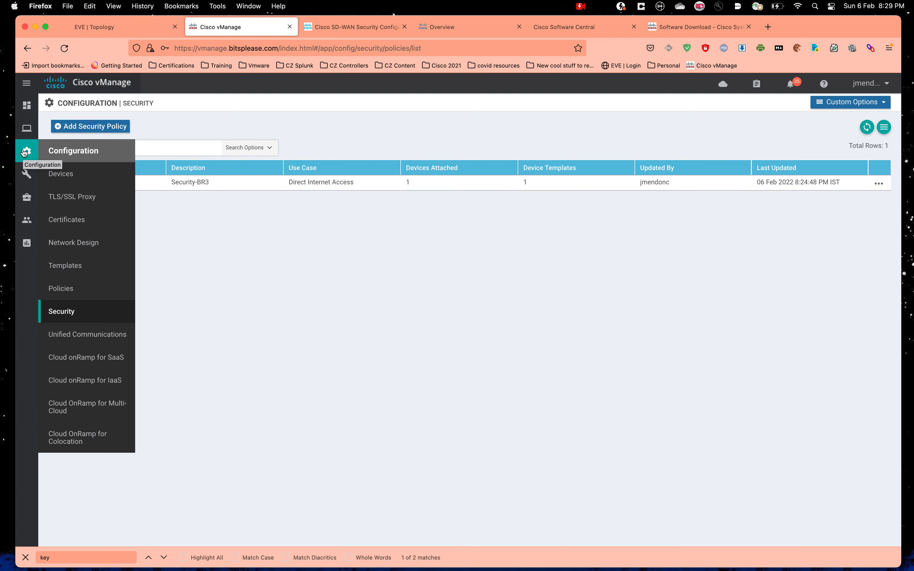
pyautogui.click(878, 182)
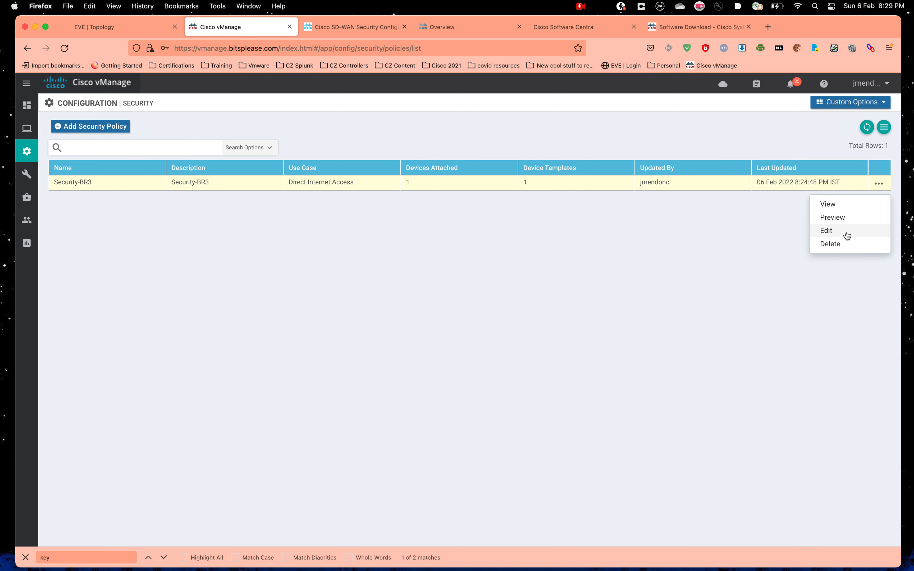
pyautogui.click(826, 230)
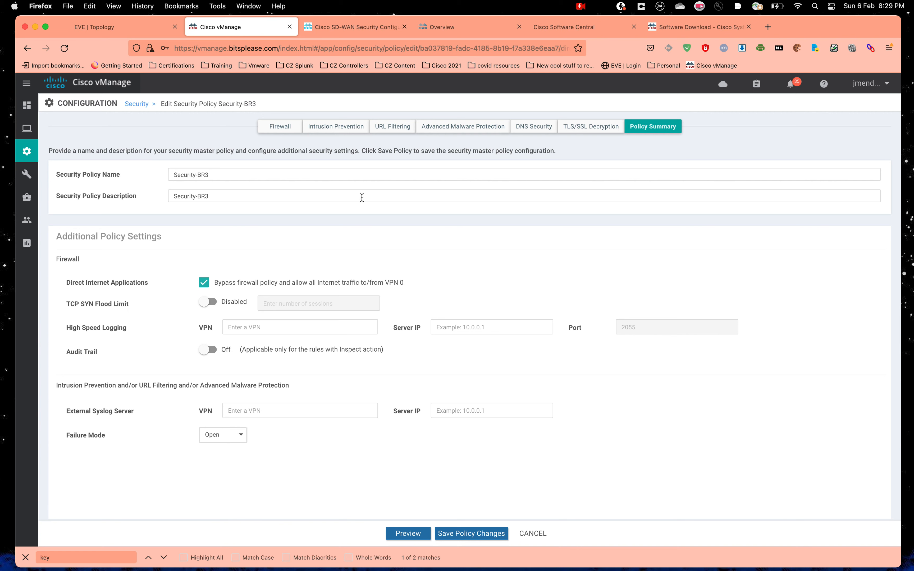
pyautogui.click(534, 127)
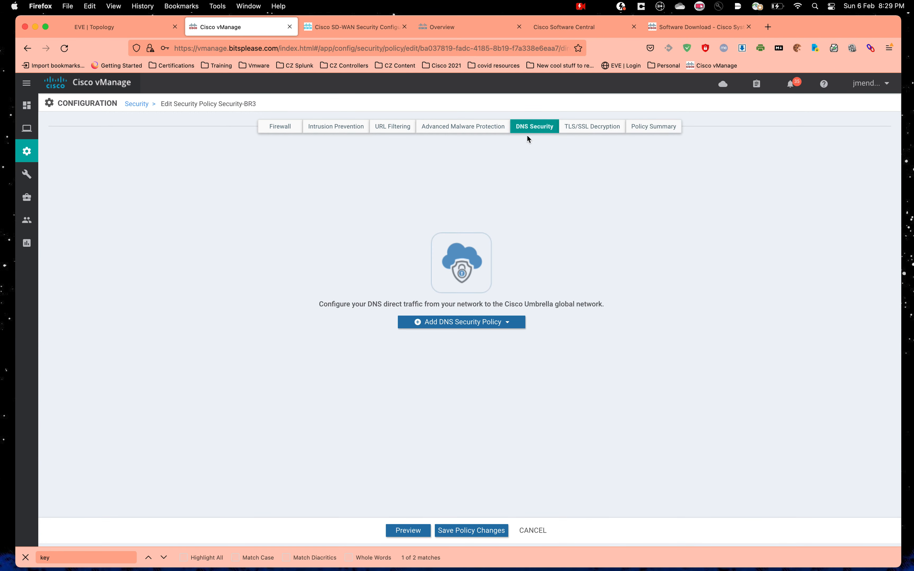
pyautogui.click(483, 322)
pyautogui.click(480, 339)
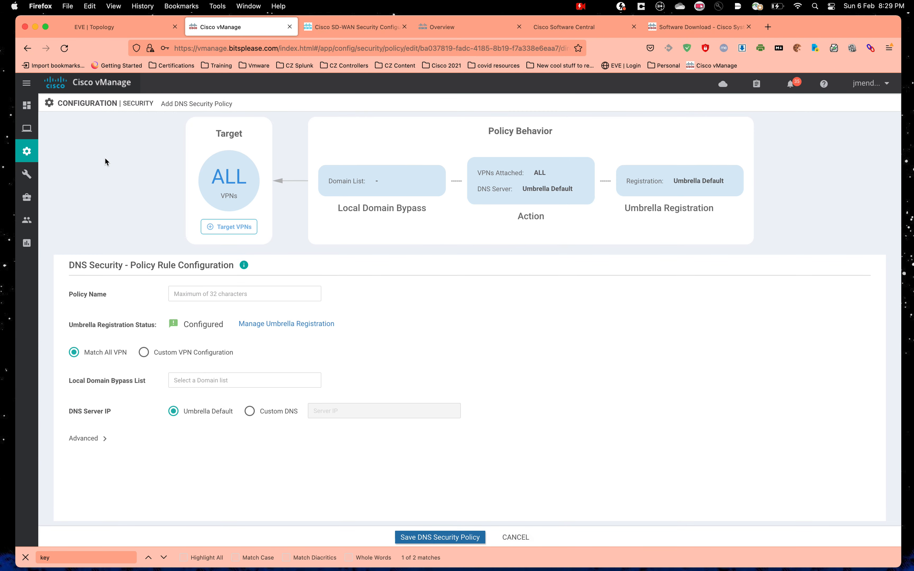
# Step: Name the DNS policy DNS_policy
pyautogui.click(210, 295)
pyautogui.write('D')
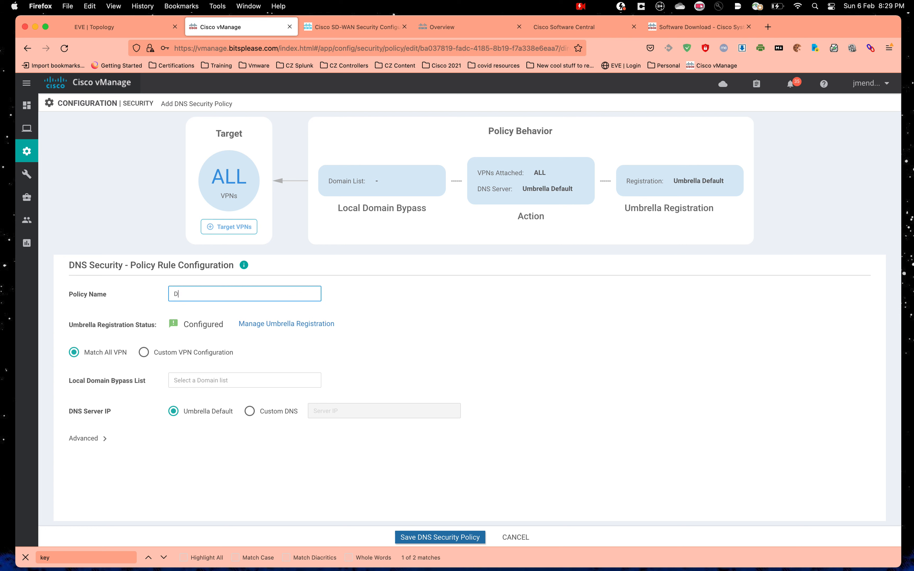
pyautogui.write('NS_policy')
pyautogui.click(574, 342)
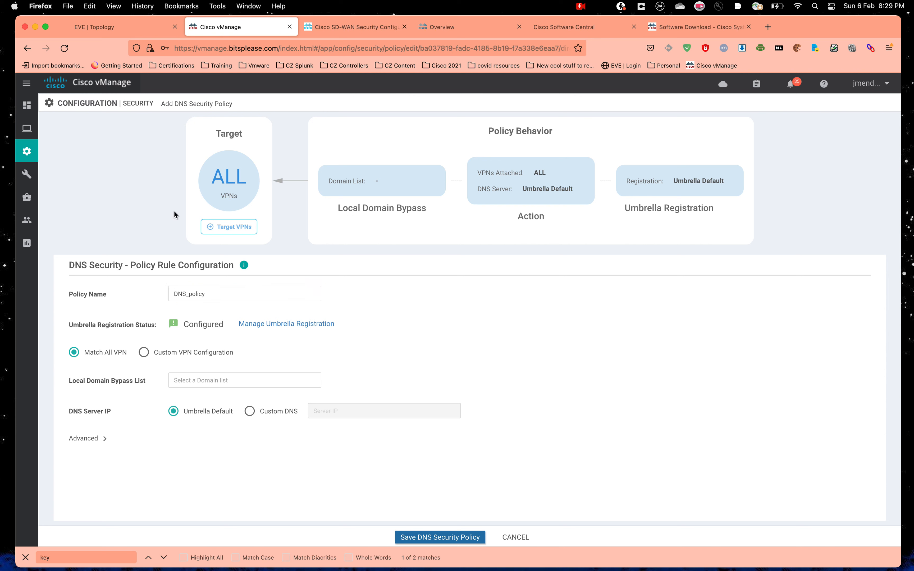
# Step: Choose Custom VPN Configuration and start adding a target VPN number
pyautogui.click(231, 229)
pyautogui.click(230, 230)
pyautogui.click(146, 354)
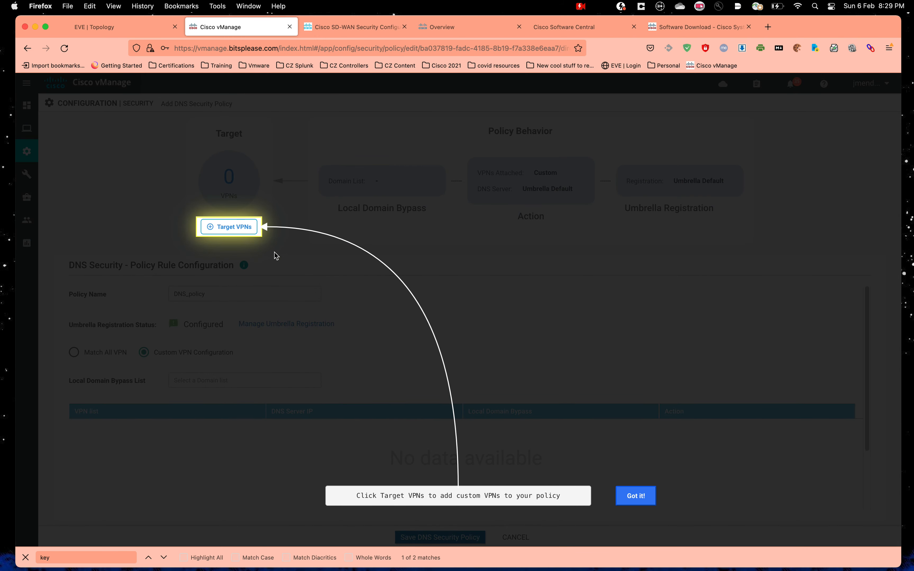
pyautogui.click(642, 497)
pyautogui.click(232, 227)
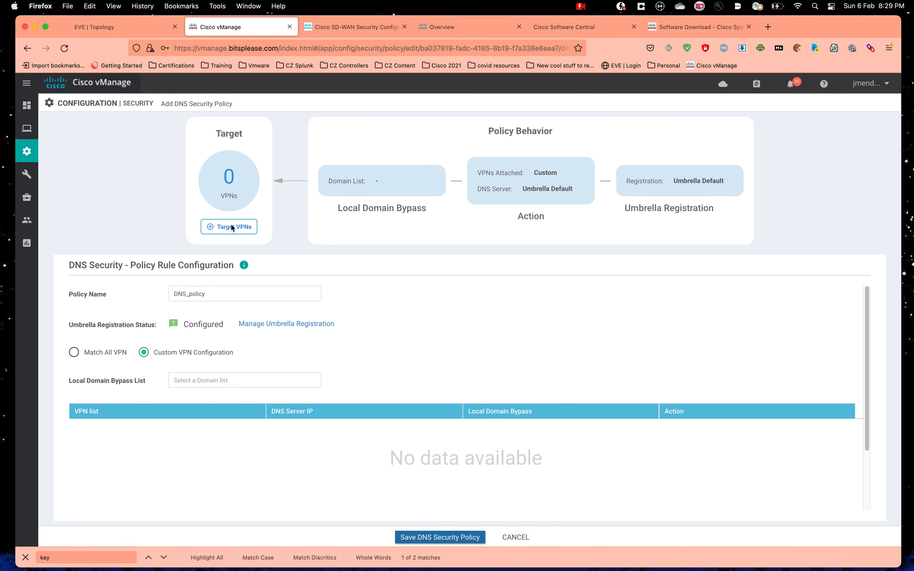
pyautogui.click(391, 264)
# Step: Save target VPN 10 with Umbrella Default DNS server and Local Domain Bypass on
pyautogui.write('1')
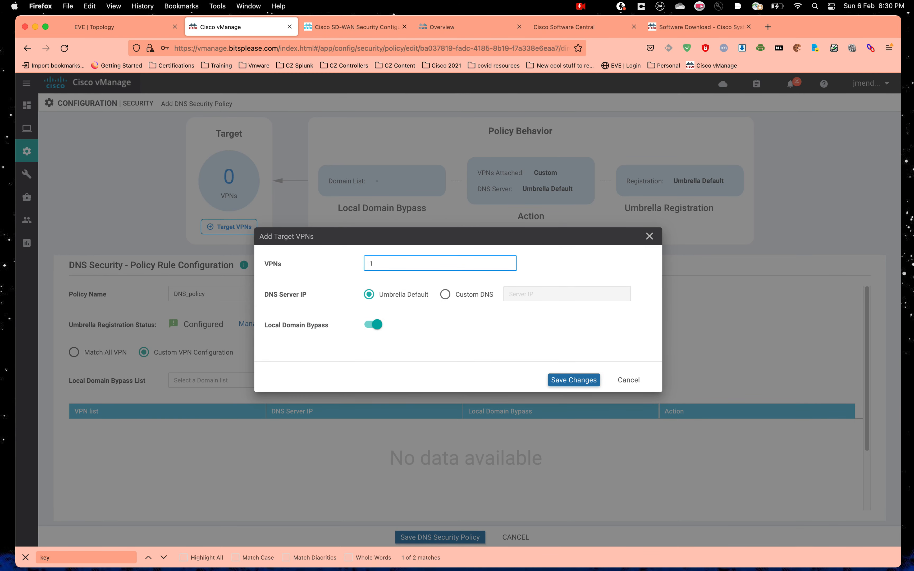
pyautogui.write('0')
pyautogui.click(481, 302)
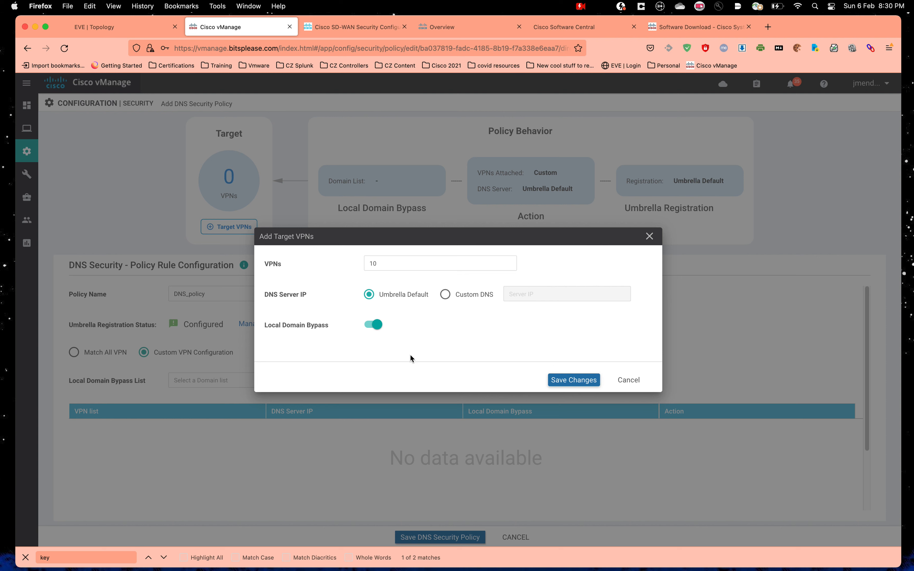
pyautogui.click(356, 261)
pyautogui.click(432, 342)
pyautogui.click(389, 264)
pyautogui.click(351, 262)
pyautogui.click(430, 328)
pyautogui.click(579, 383)
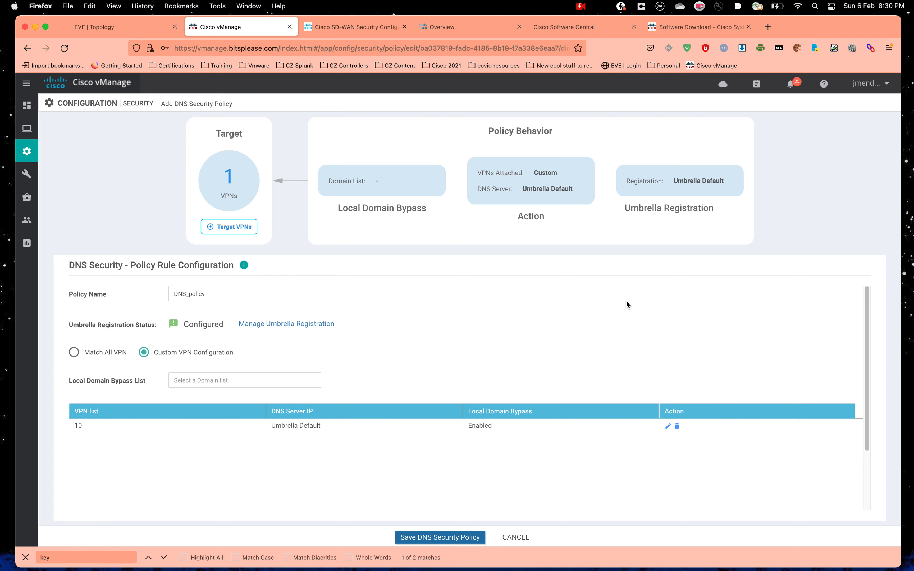
# Step: Confirm DNSCrypt is enabled under Advanced and save DNS_policy into Security-BR3
pyautogui.scroll(-3, 508, 300)
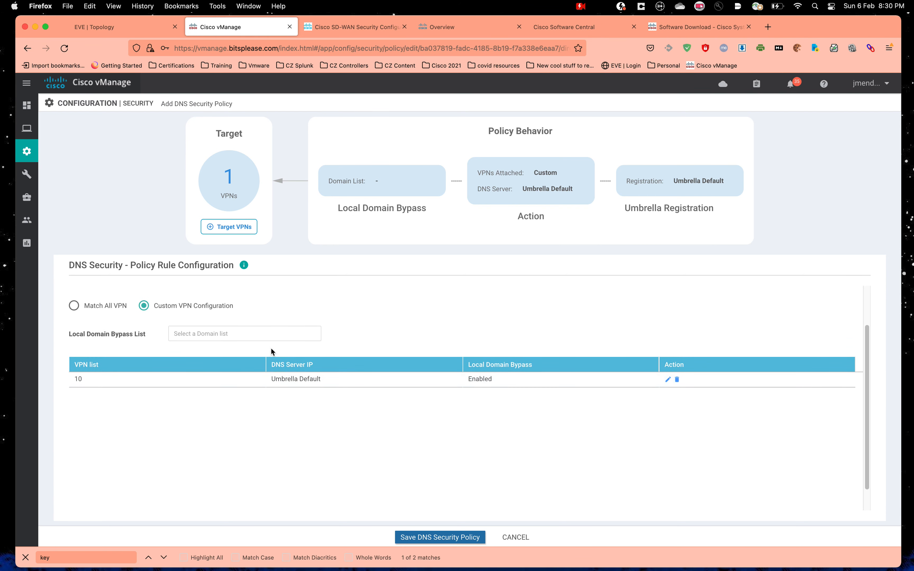
pyautogui.scroll(3, 271, 350)
pyautogui.scroll(-3, 357, 368)
pyautogui.scroll(3, 265, 401)
pyautogui.scroll(-3, 500, 372)
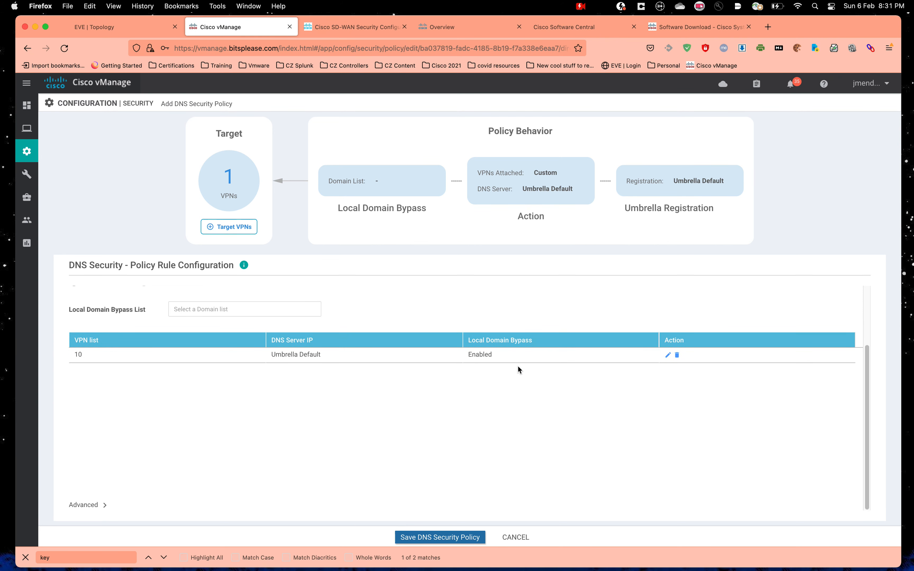
pyautogui.click(99, 503)
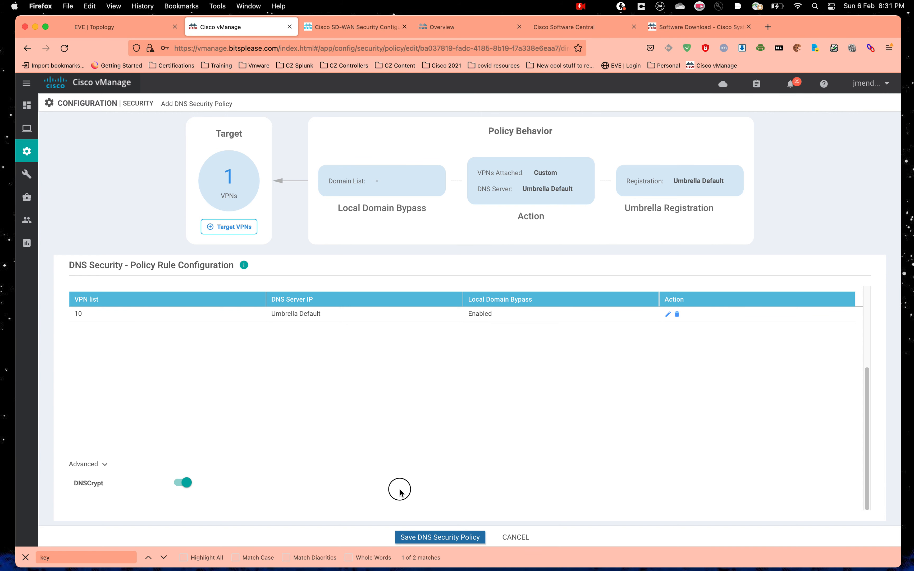
pyautogui.click(462, 541)
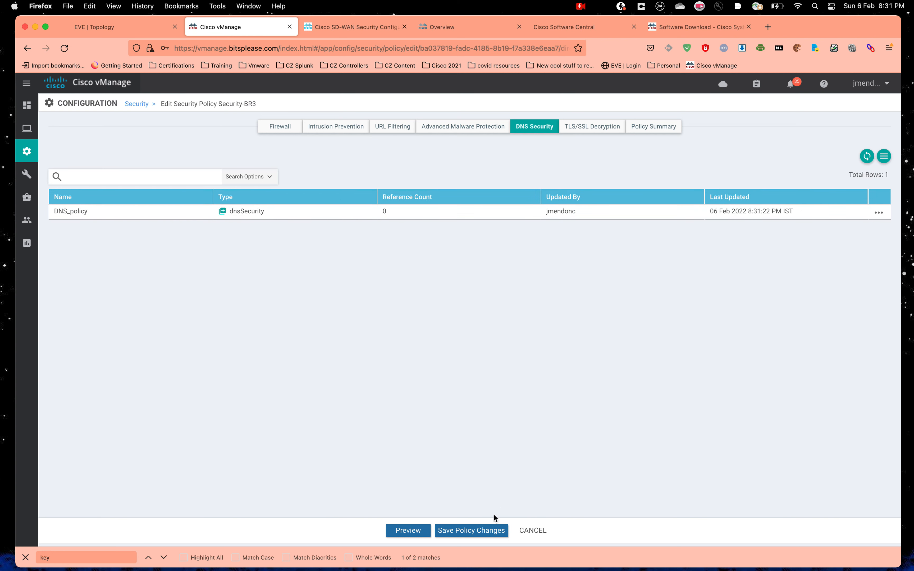
# Step: Save the Security-BR3 policy changes and push the configuration to the BR3 device template
pyautogui.click(474, 535)
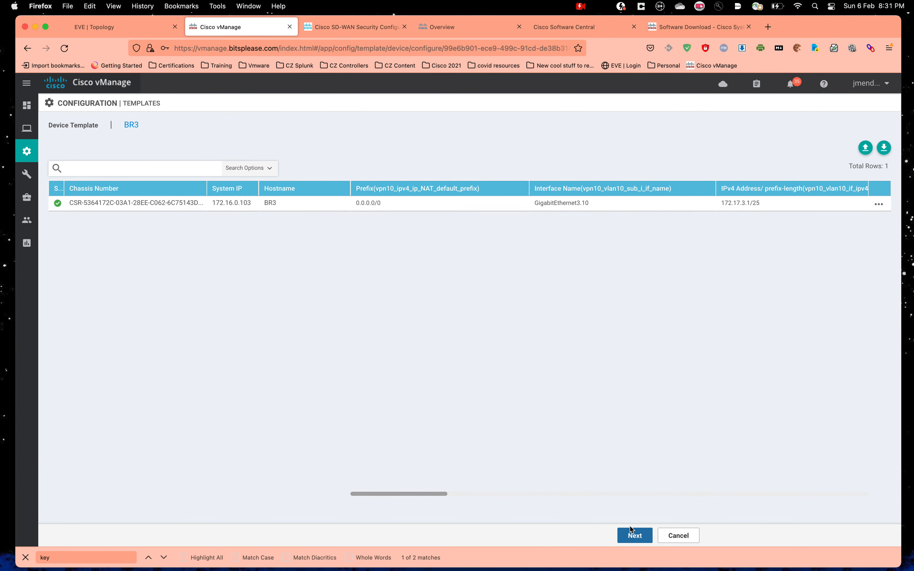
pyautogui.click(634, 535)
pyautogui.click(540, 536)
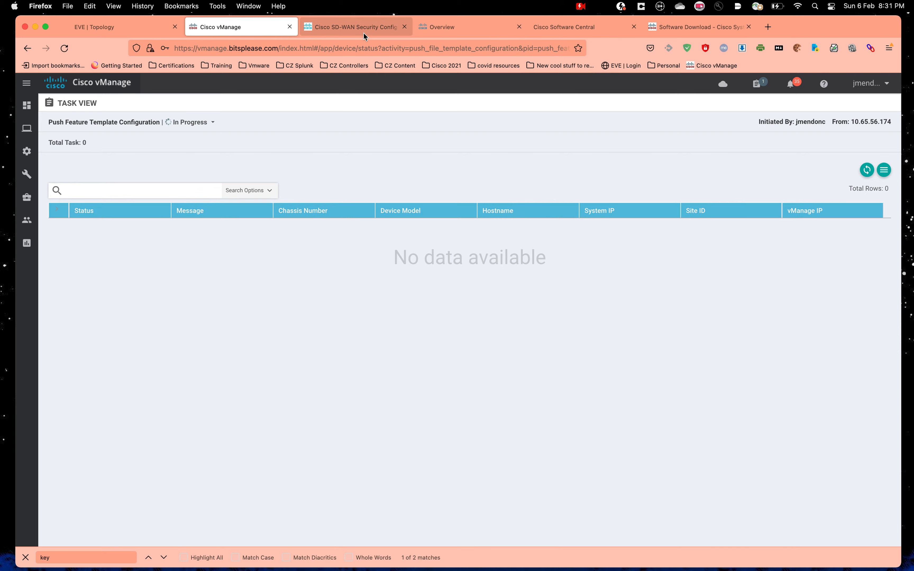
pyautogui.click(448, 29)
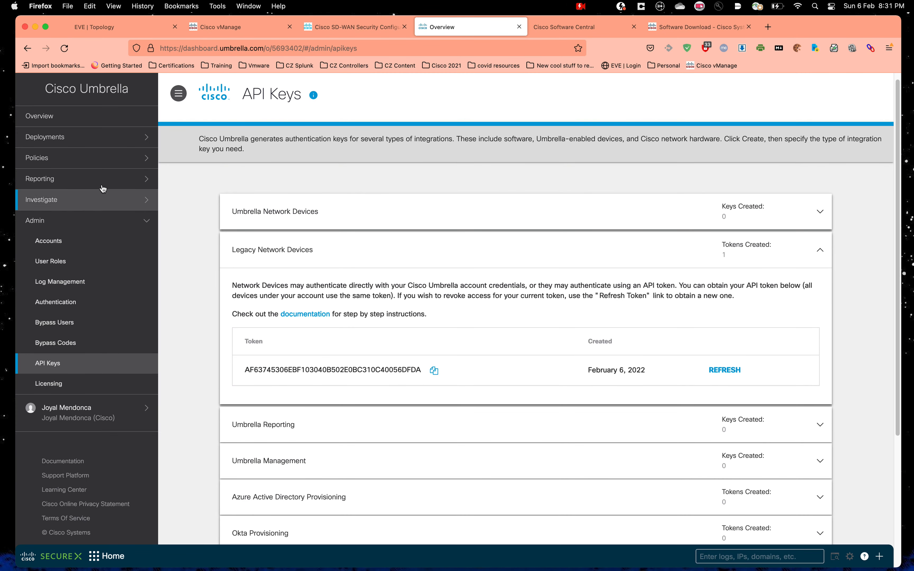
# Step: Verify BR3-vpn10 is listed under Umbrella's Deployments > Network Devices, then view the EVE topology
pyautogui.click(82, 145)
pyautogui.click(75, 202)
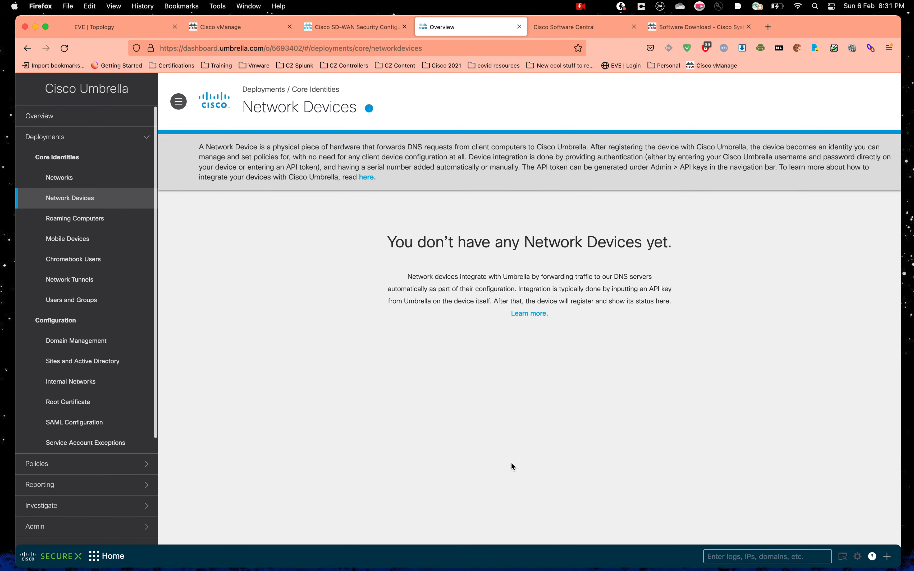
pyautogui.click(236, 29)
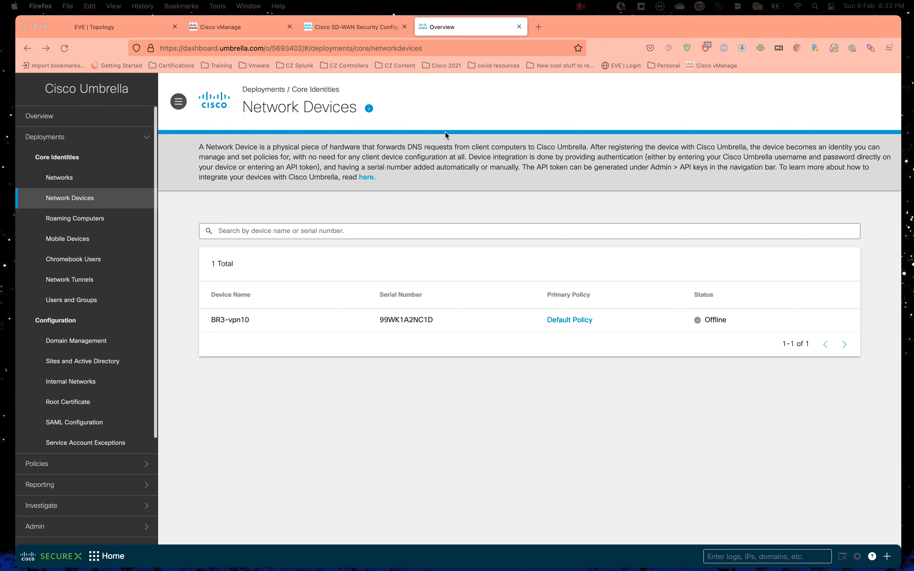
pyautogui.click(90, 25)
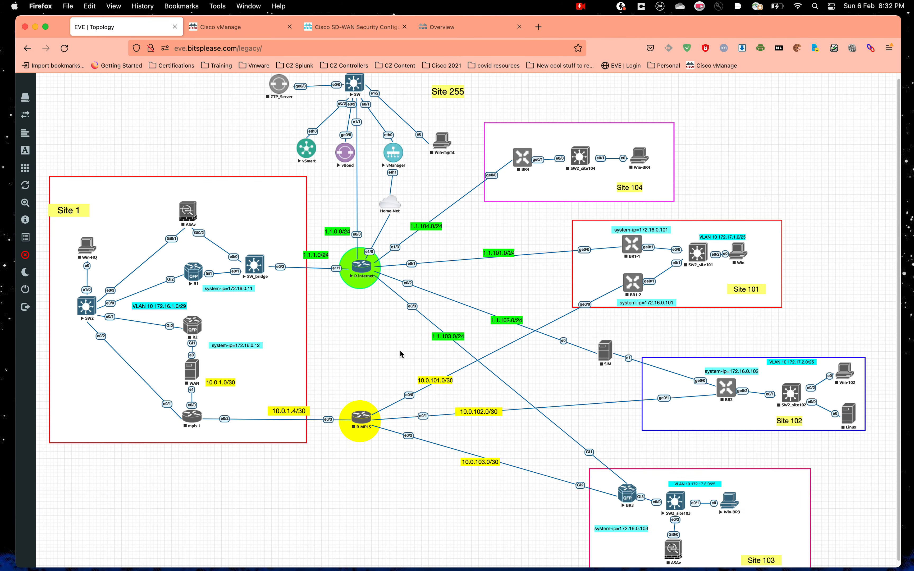
# Step: Return from the EVE topology to Umbrella's Network Devices list showing BR3-vpn10 Offline
pyautogui.click(357, 28)
pyautogui.click(465, 31)
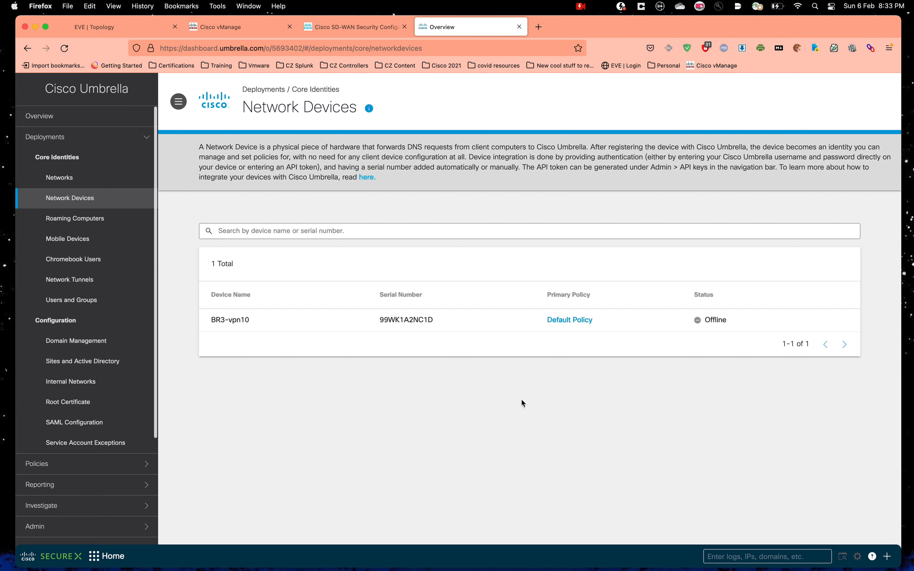
# Step: Go to Policies > DNS Policies in the Umbrella sidebar
pyautogui.scroll(-2, 102, 336)
pyautogui.scroll(2, 103, 336)
pyautogui.scroll(-4, 87, 429)
pyautogui.click(83, 376)
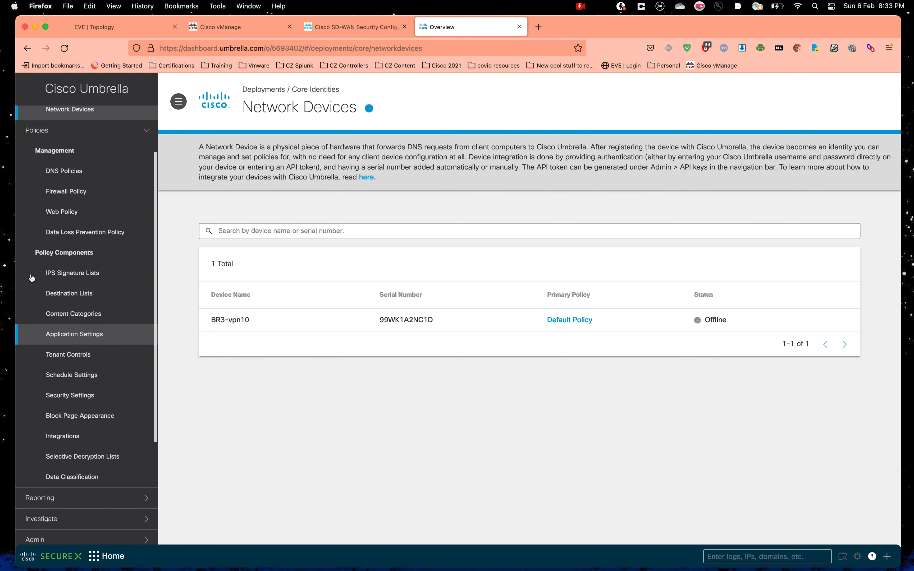
pyautogui.click(81, 171)
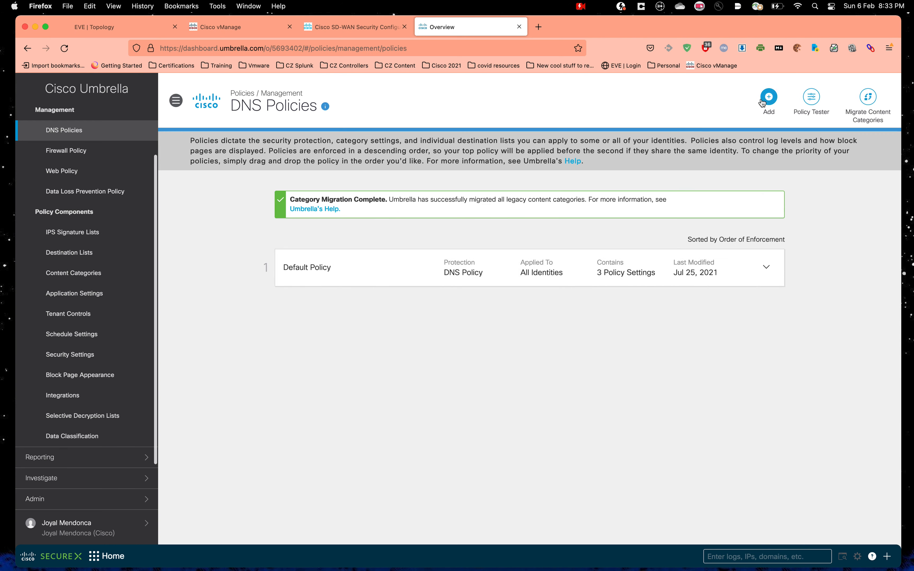
# Step: Add a new DNS policy with all protections checked and advance to identity selection
pyautogui.click(769, 97)
pyautogui.scroll(-5, 404, 234)
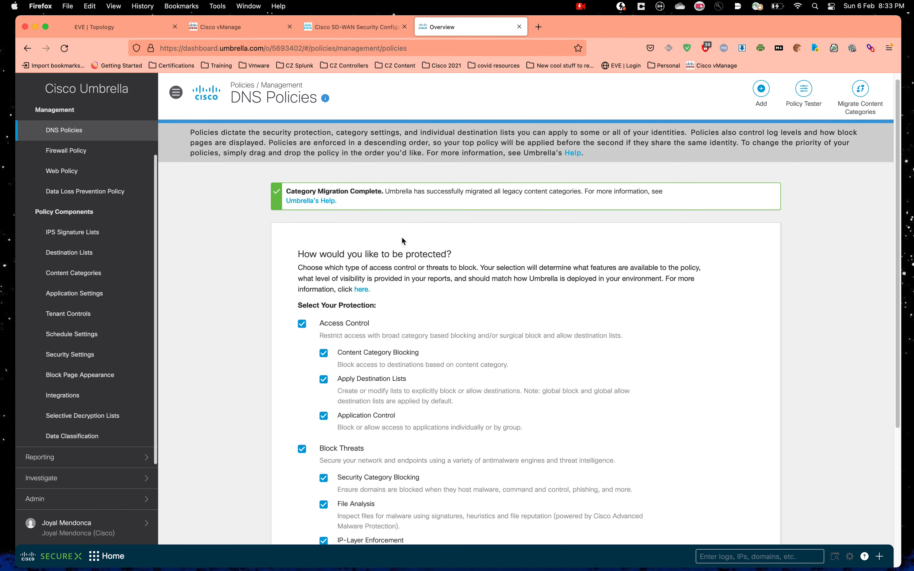
pyautogui.scroll(2, 410, 270)
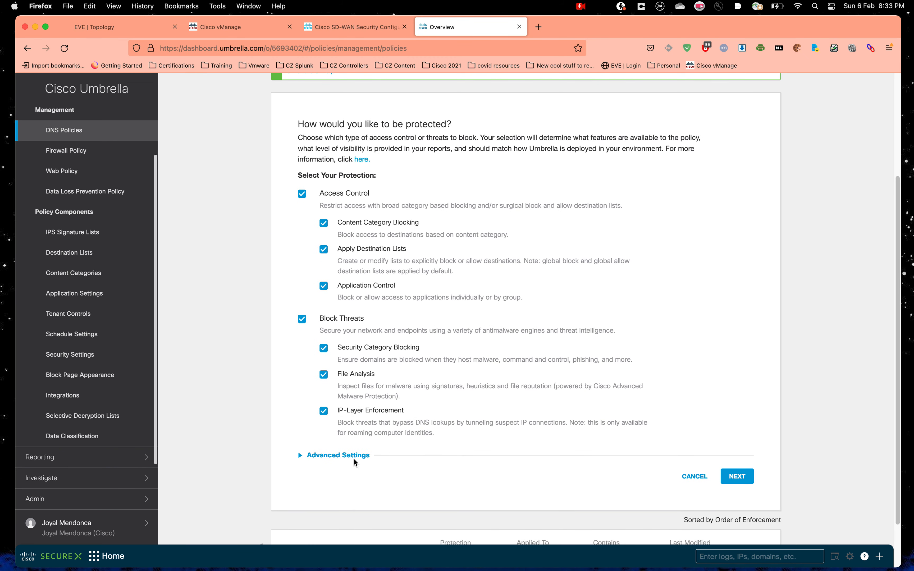
pyautogui.click(300, 456)
pyautogui.scroll(-9, 419, 373)
pyautogui.scroll(9, 419, 374)
pyautogui.scroll(-8, 756, 456)
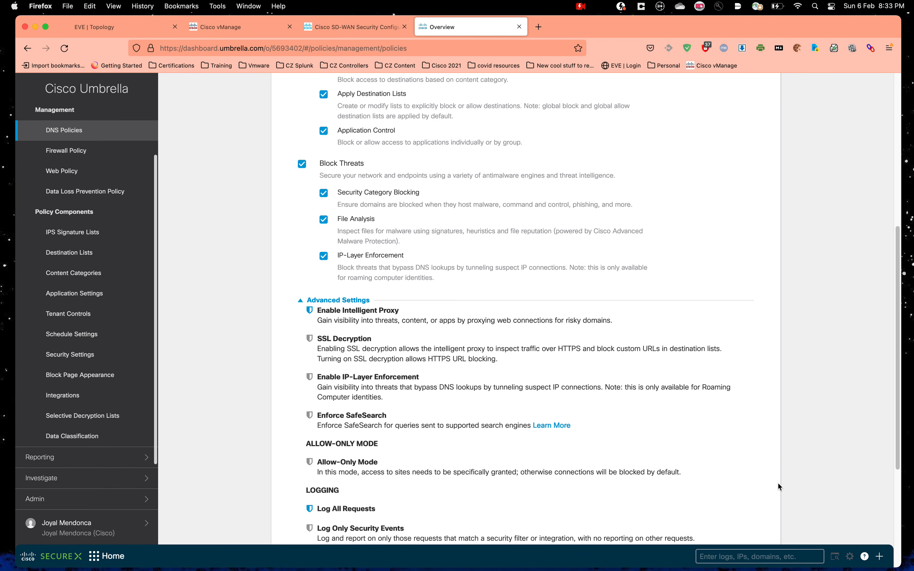
pyautogui.click(738, 442)
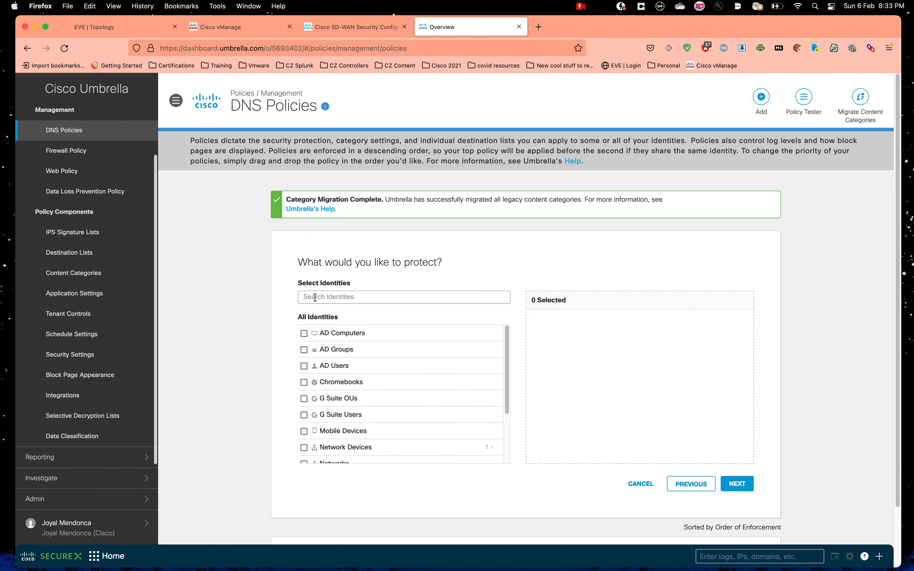
# Step: Apply the policy to BR3-vpn10 with default security and Custom content access, then go to Remote Desktop
pyautogui.scroll(-2, 327, 359)
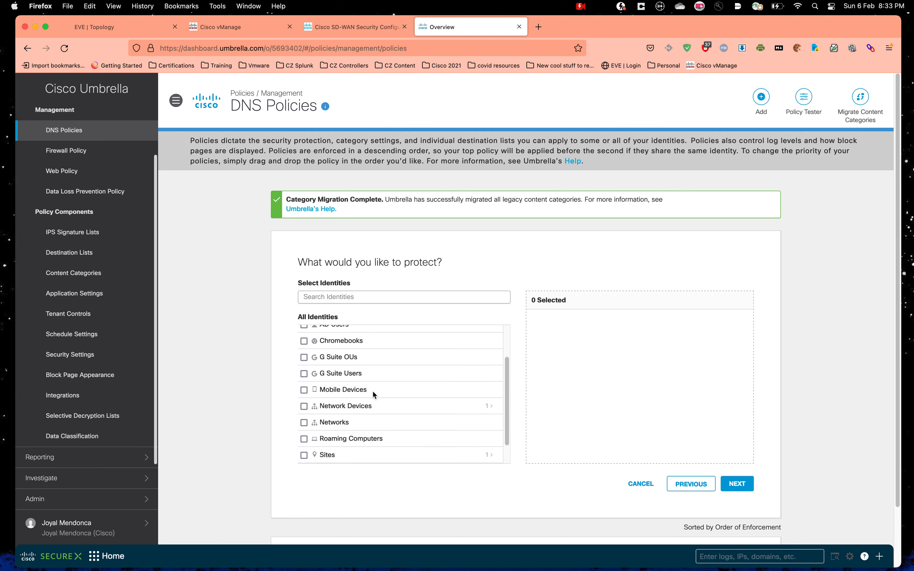
pyautogui.click(335, 406)
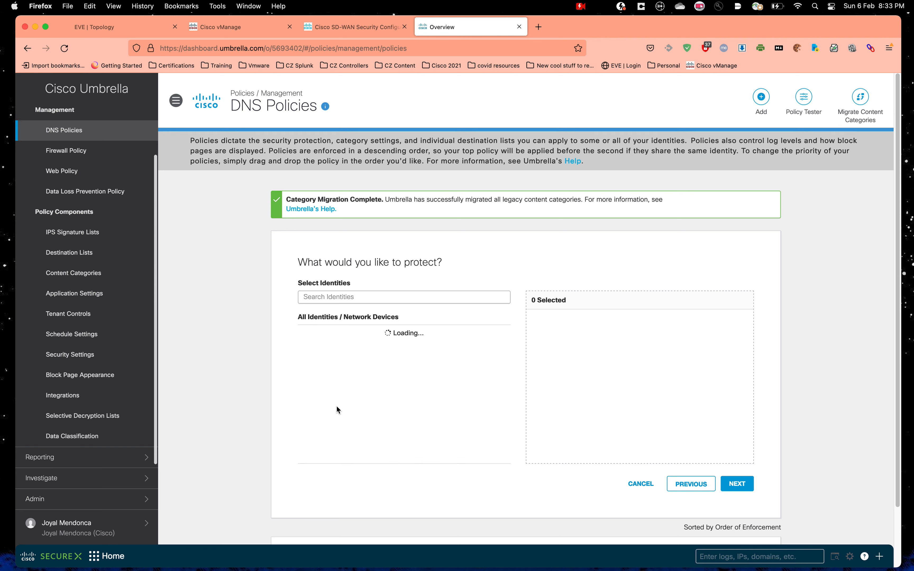
pyautogui.click(304, 333)
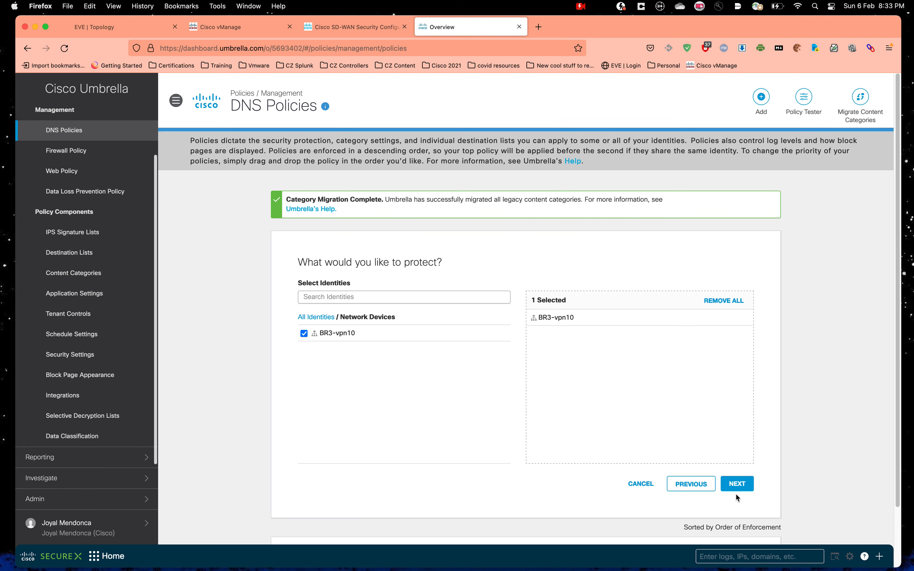
pyautogui.click(738, 485)
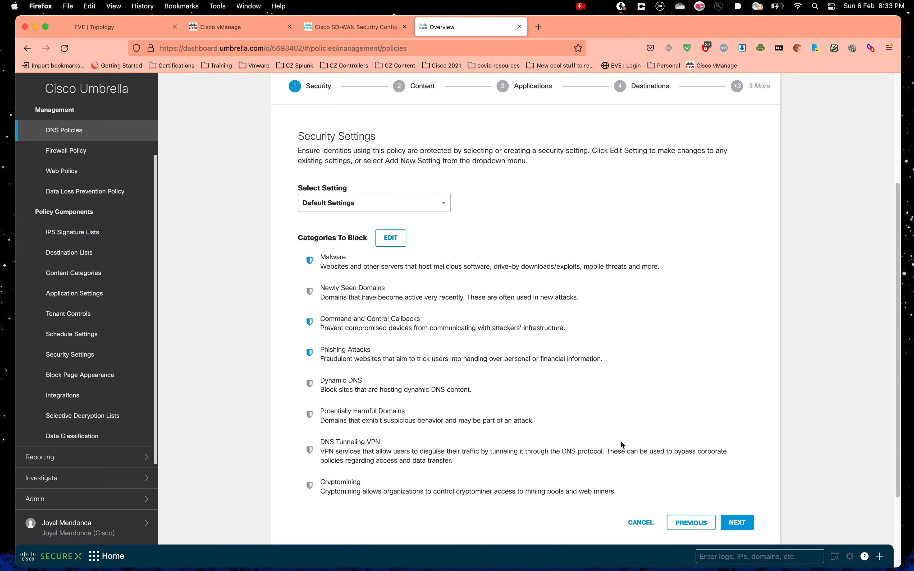
pyautogui.click(744, 527)
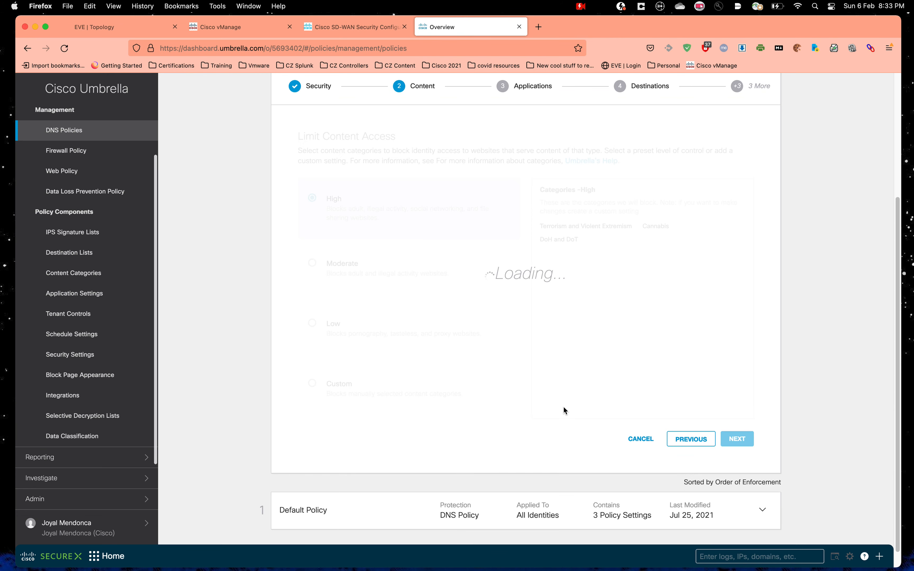
pyautogui.click(313, 384)
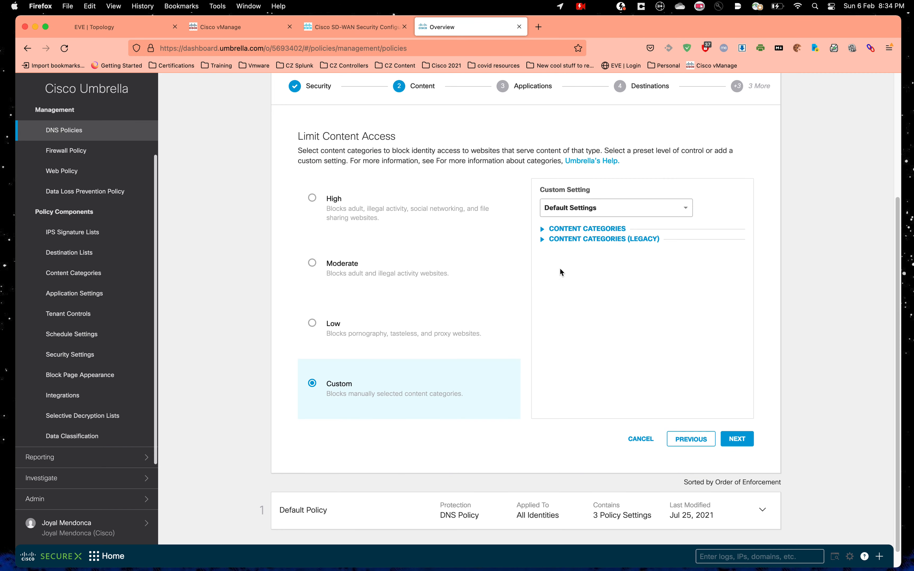
pyautogui.hotkey('ctrl', 'Up')
pyautogui.click(338, 22)
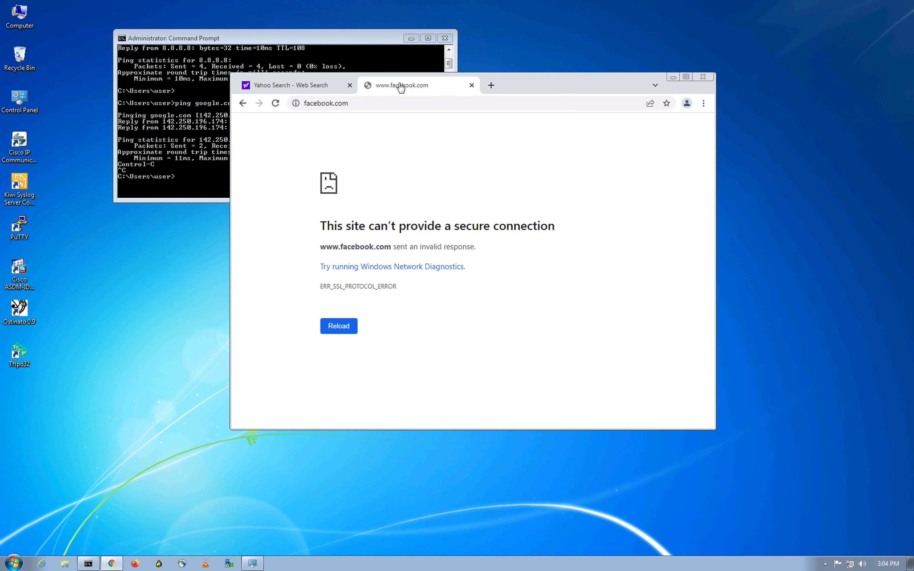
# Step: Load casino.com in a new Chrome tab, then return to the Umbrella policy window
pyautogui.click(492, 86)
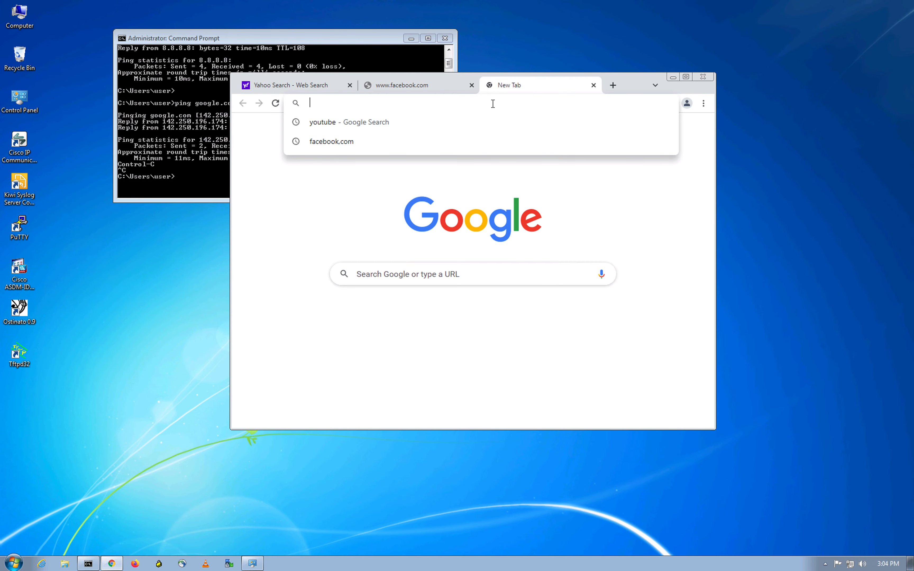
pyautogui.write('casino.com')
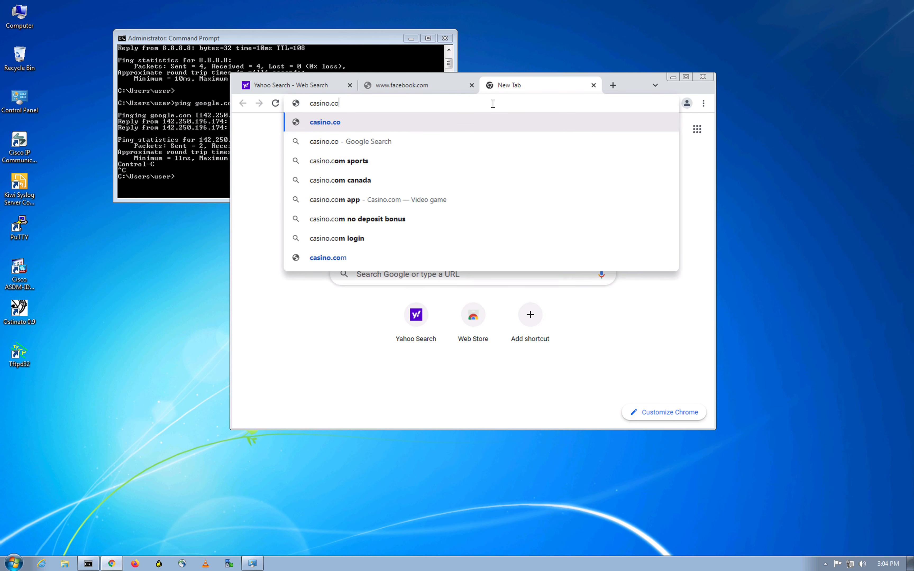
pyautogui.press('Return')
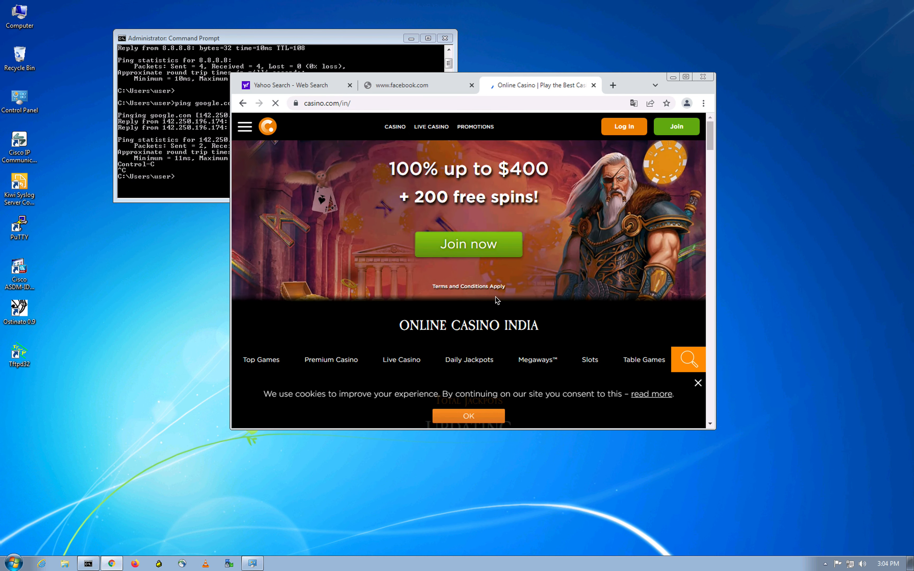
pyautogui.hotkey('ctrl', 'Up')
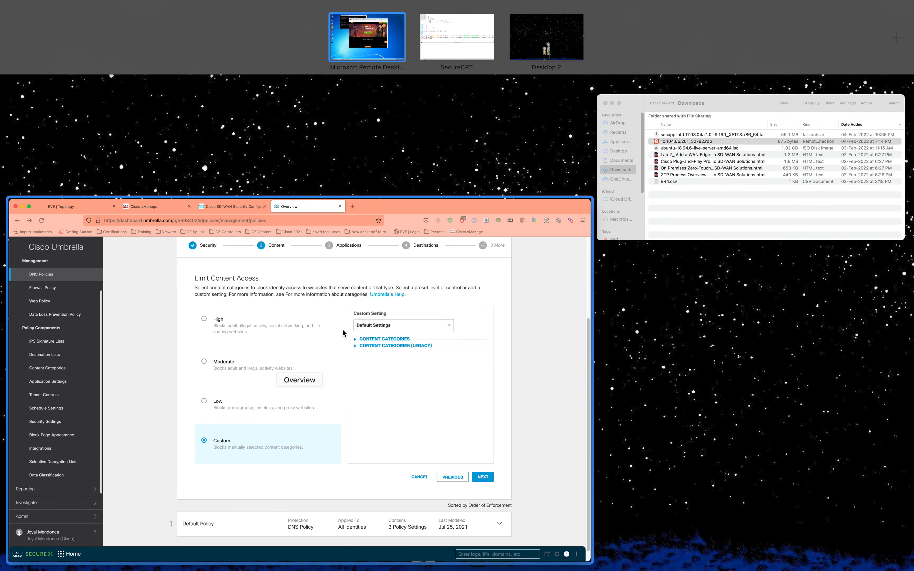
pyautogui.click(344, 334)
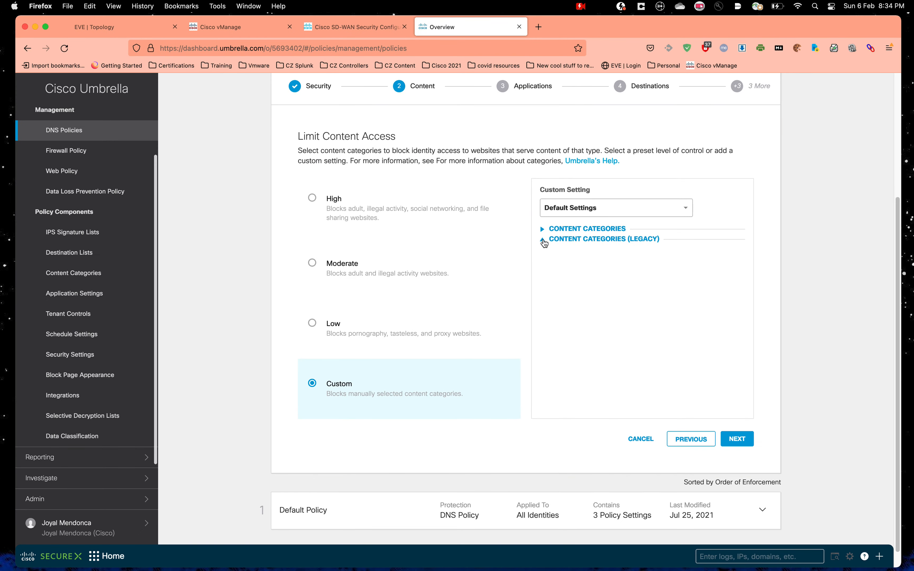
# Step: Block the Gambling category in the current content category list and move past the Content step
pyautogui.click(543, 240)
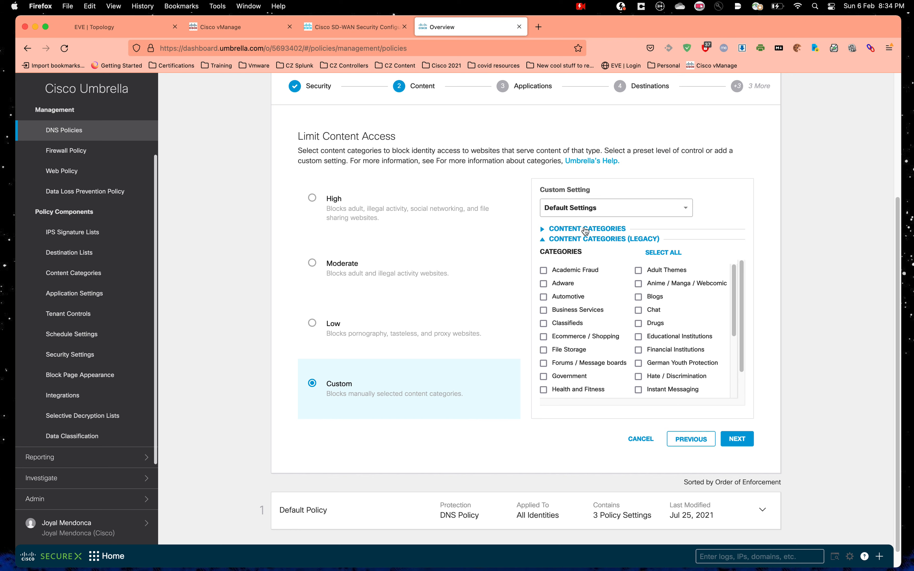
pyautogui.click(544, 239)
pyautogui.click(541, 229)
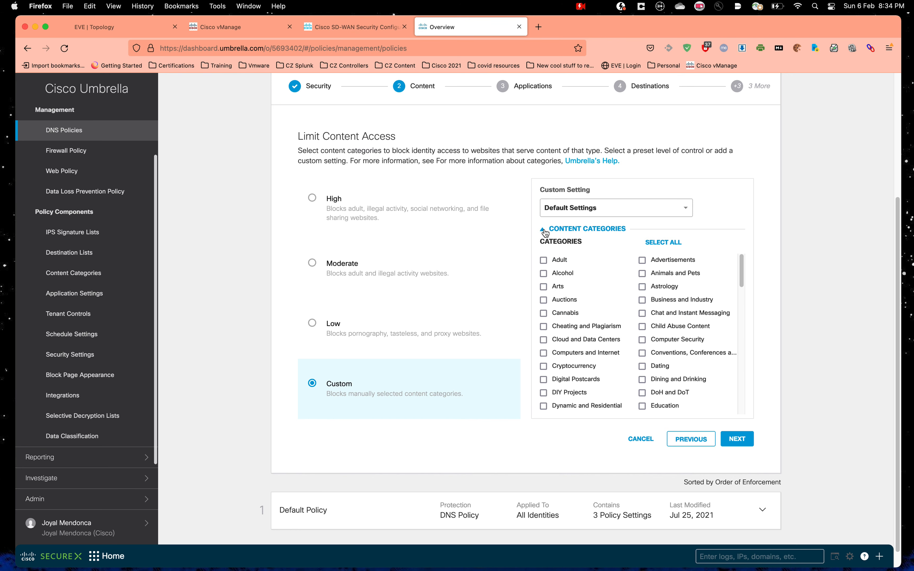
pyautogui.scroll(-5, 692, 343)
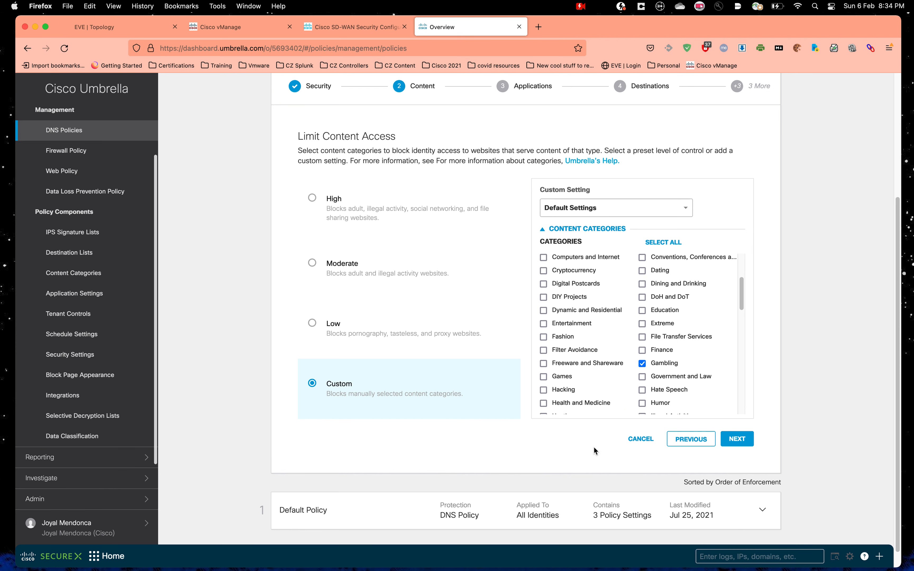
pyautogui.click(642, 363)
pyautogui.click(737, 439)
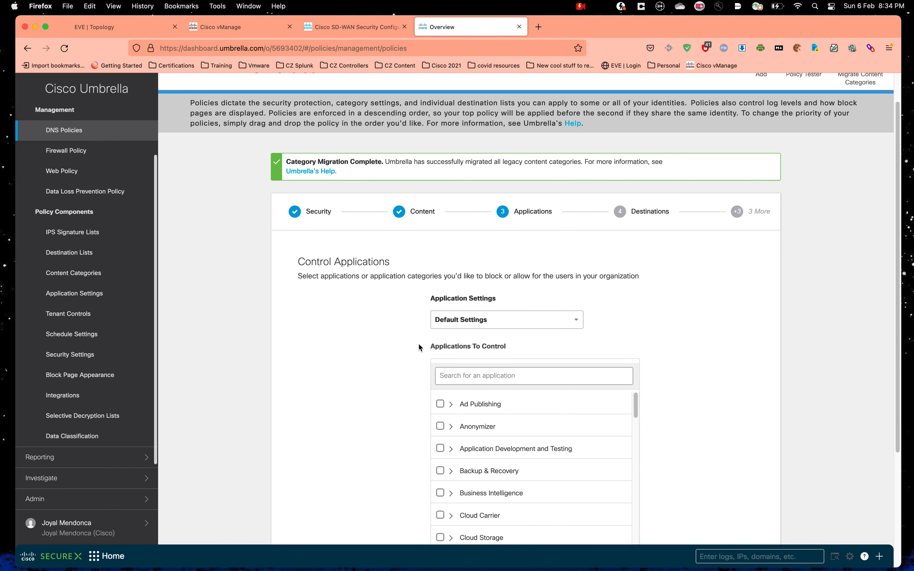
# Step: Keep the default Applications, Destinations, File Analysis and Block Page settings
pyautogui.scroll(-4, 419, 347)
pyautogui.click(739, 429)
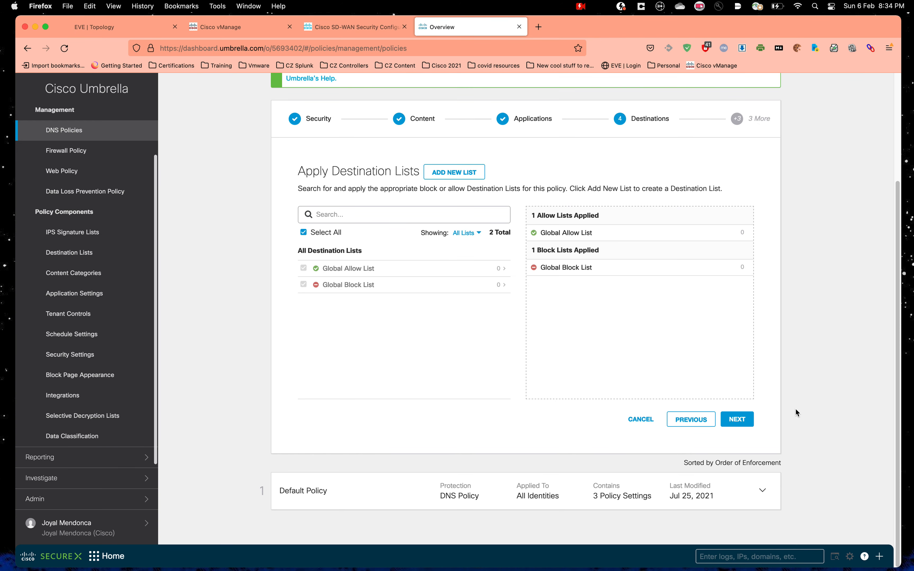
pyautogui.click(736, 423)
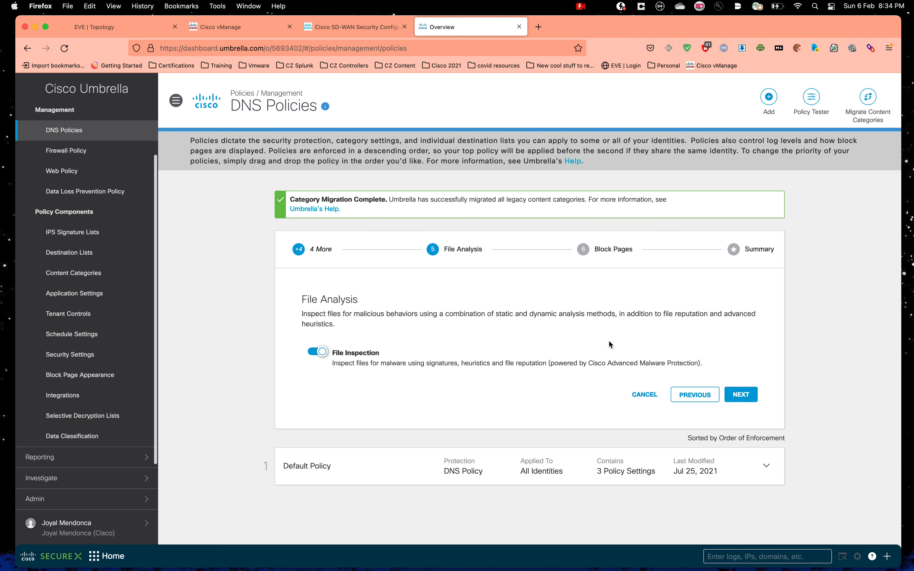
pyautogui.click(741, 398)
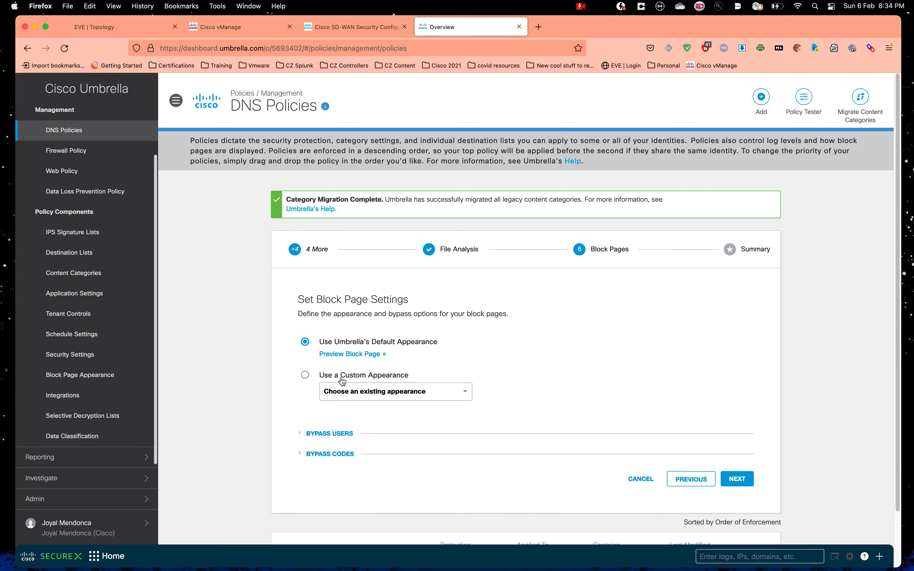
pyautogui.click(740, 479)
# Step: Save the policy as New Policy from the Summary, then switch to the SD-WAN security guide
pyautogui.scroll(-10, 630, 328)
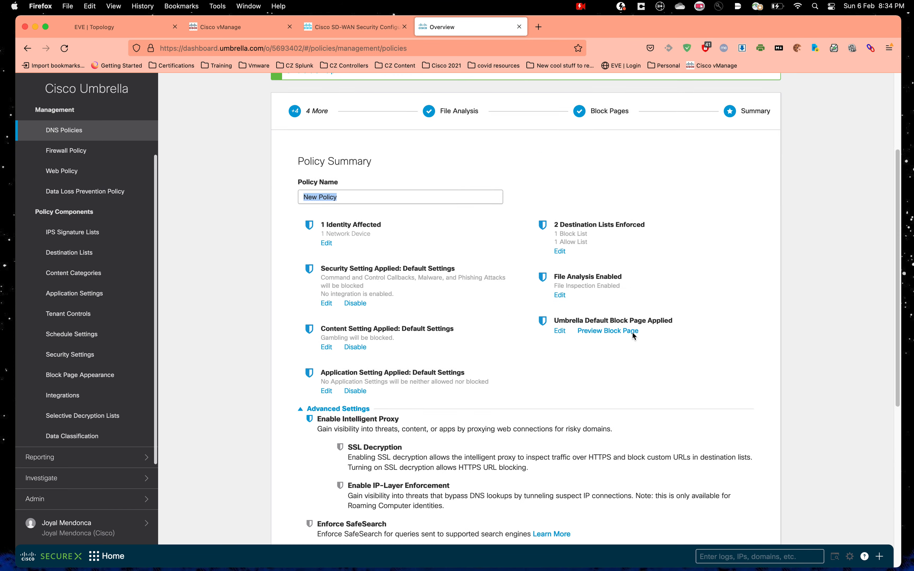
pyautogui.scroll(12, 674, 365)
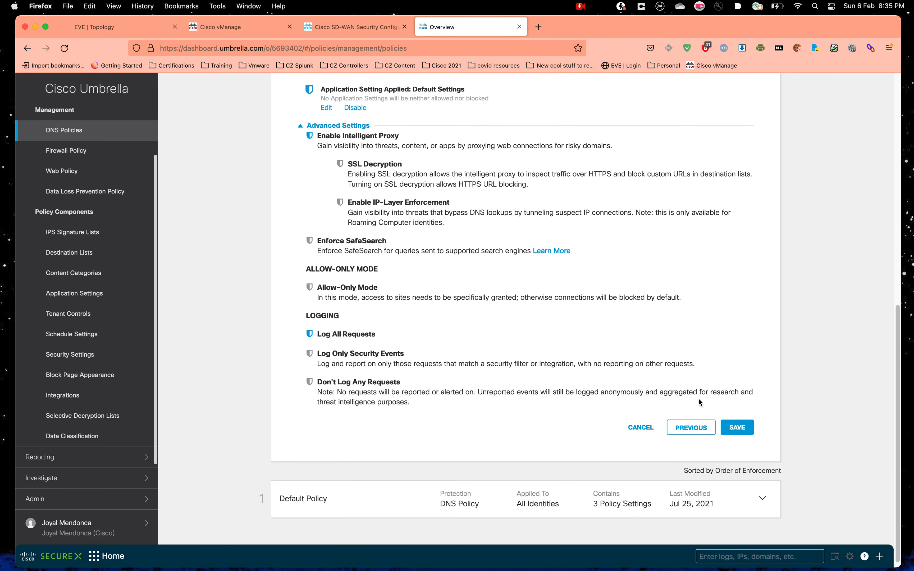
pyautogui.scroll(-10, 678, 372)
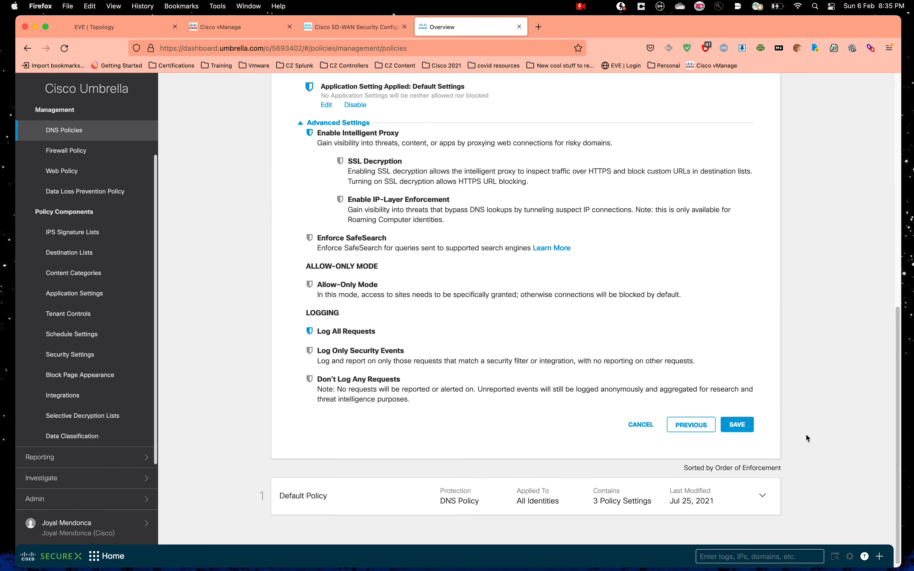
pyautogui.click(737, 426)
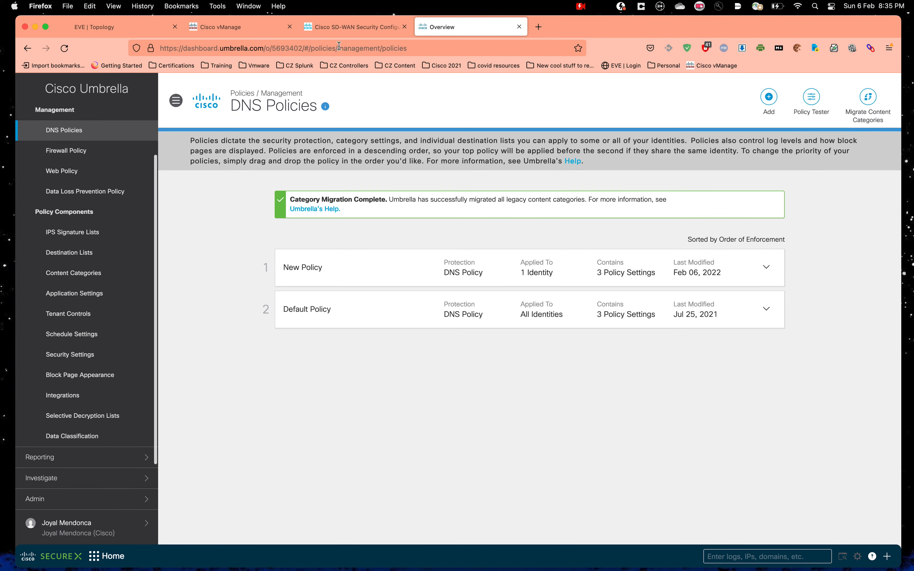
pyautogui.click(350, 33)
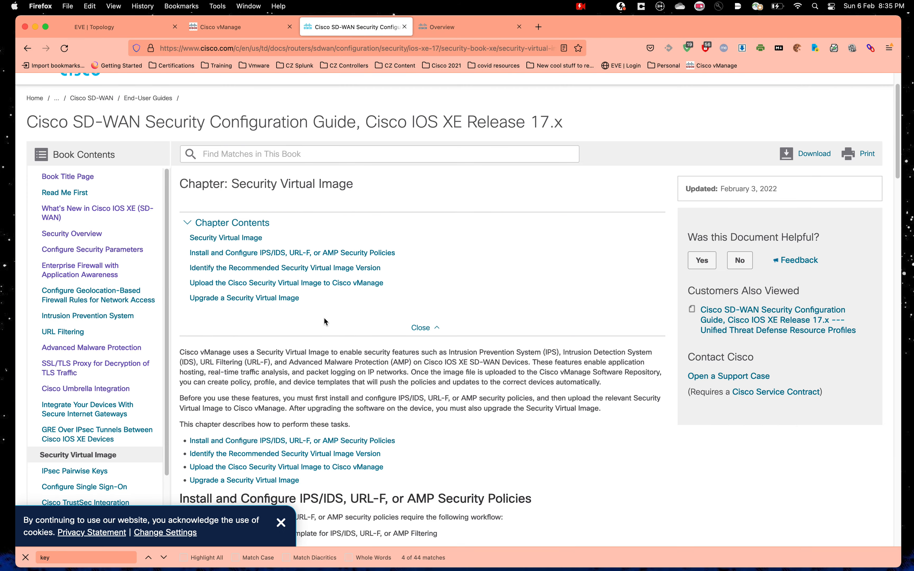
# Step: Scroll the Cisco Umbrella Integration chapter to the registration and Define Domain Lists steps
pyautogui.scroll(-2, 128, 340)
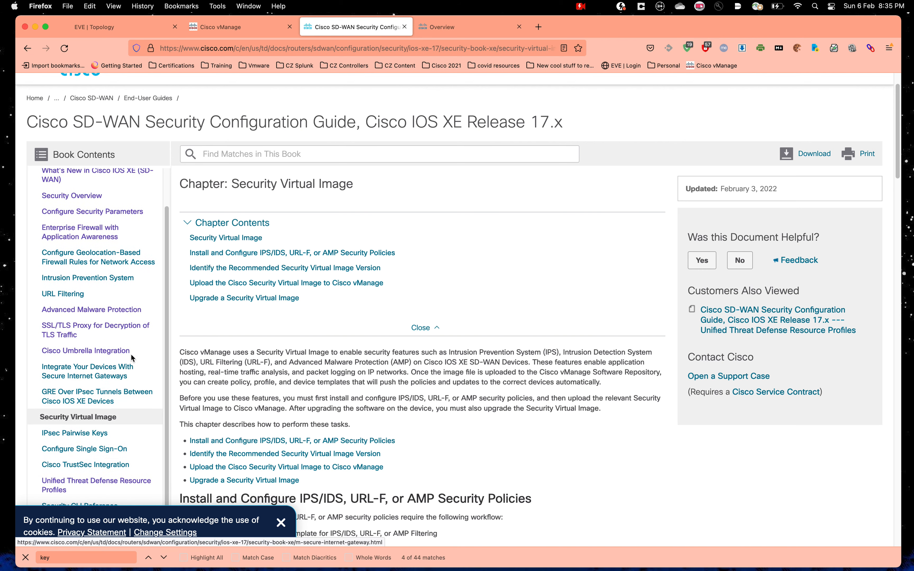
pyautogui.click(116, 354)
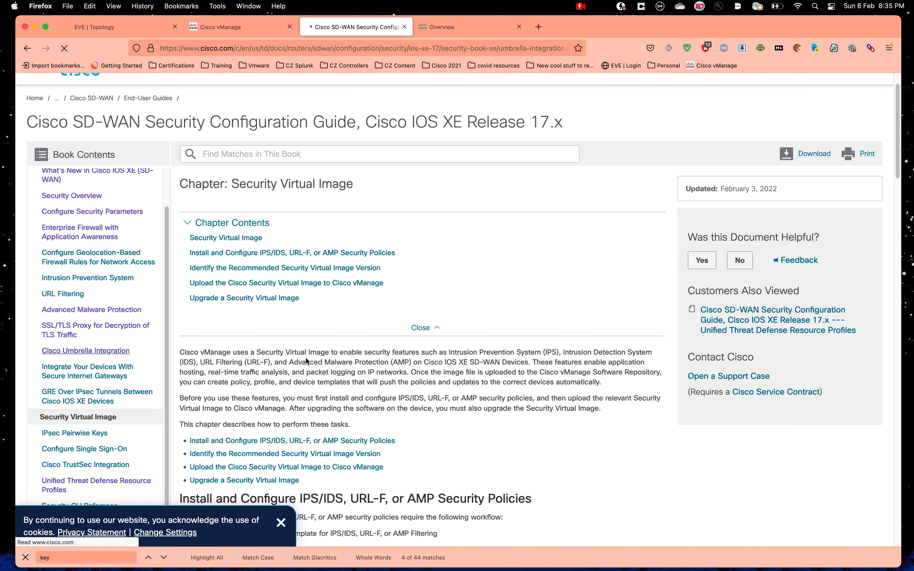
pyautogui.scroll(-10, 305, 359)
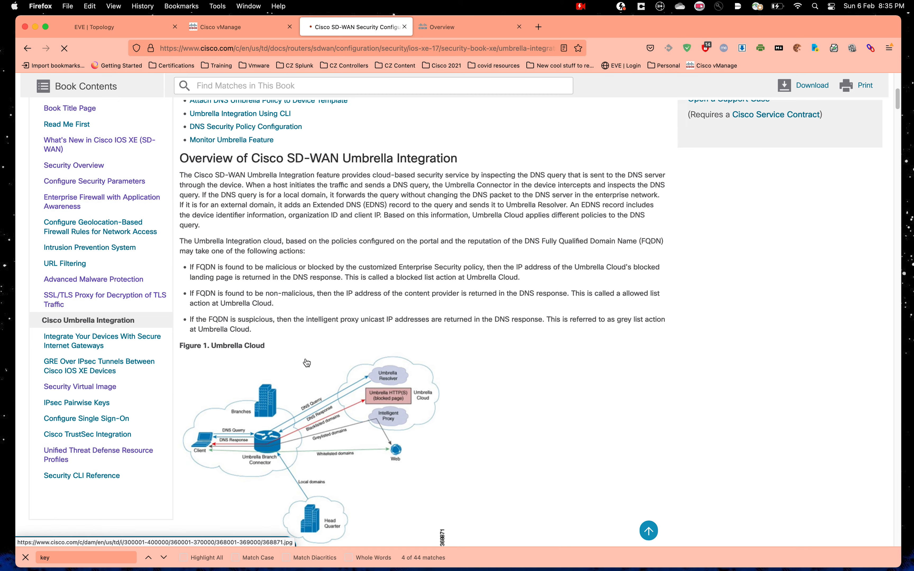
pyautogui.scroll(-10, 298, 360)
pyautogui.scroll(-20, 266, 365)
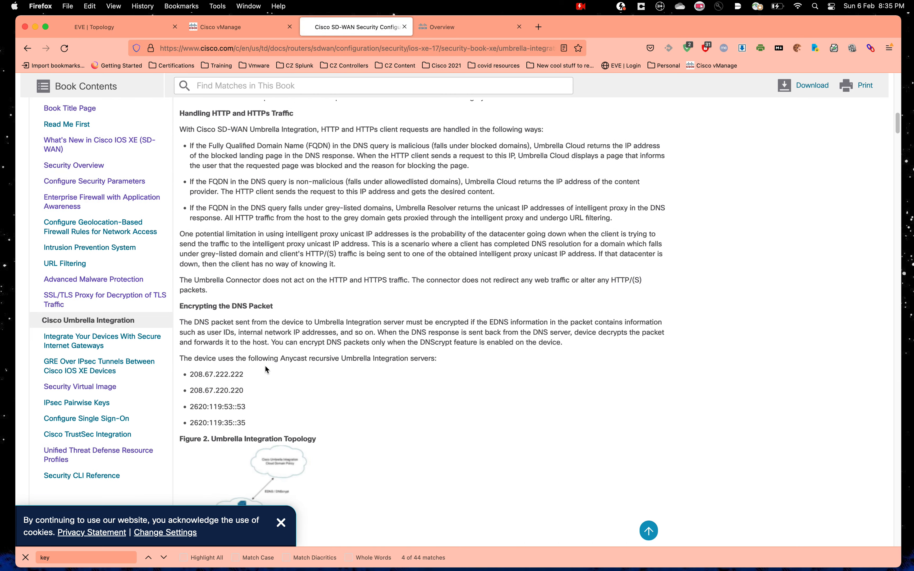
pyautogui.scroll(-8, 264, 368)
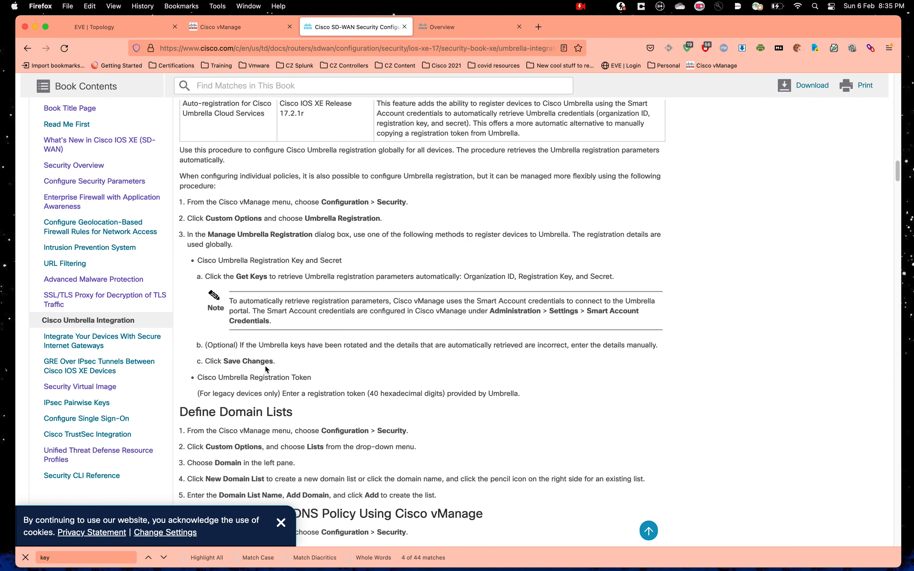
# Step: Back in Umbrella, start editing the New Policy name by deleting its old wording
pyautogui.click(442, 26)
pyautogui.click(352, 157)
pyautogui.press('BackSpace')
pyautogui.press('BackSpace')
pyautogui.press('BackSpace')
pyautogui.press('BackSpace')
pyautogui.press('BackSpace')
pyautogui.press('BackSpace')
# Step: Complete the name as 'New DNS Policy' and save, placing it above Default Policy
pyautogui.write('DNS Policy')
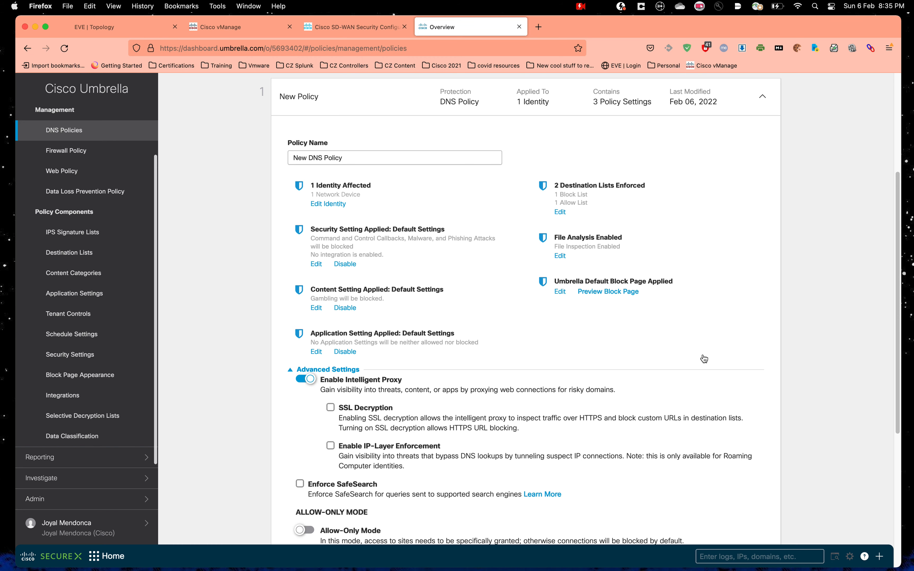
pyautogui.scroll(-8, 827, 377)
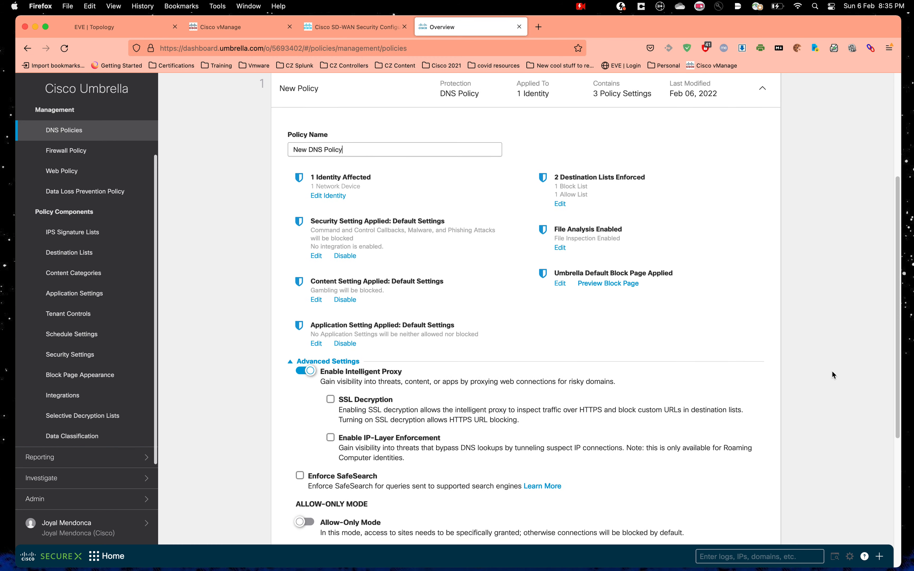
pyautogui.click(761, 504)
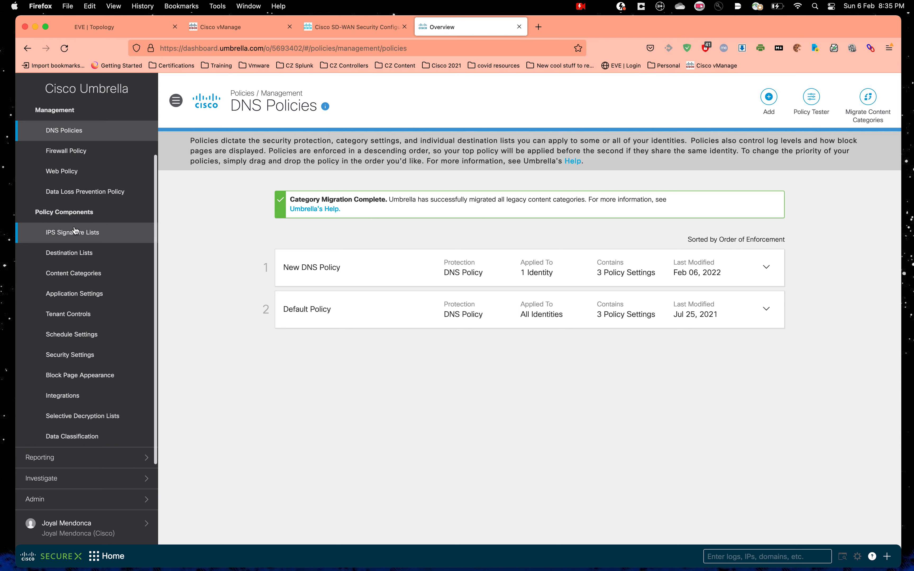
# Step: Confirm BR3-vpn10 uses New DNS Policy under Deployments > Network Devices, then return to vManage
pyautogui.scroll(3, 81, 230)
pyautogui.click(76, 142)
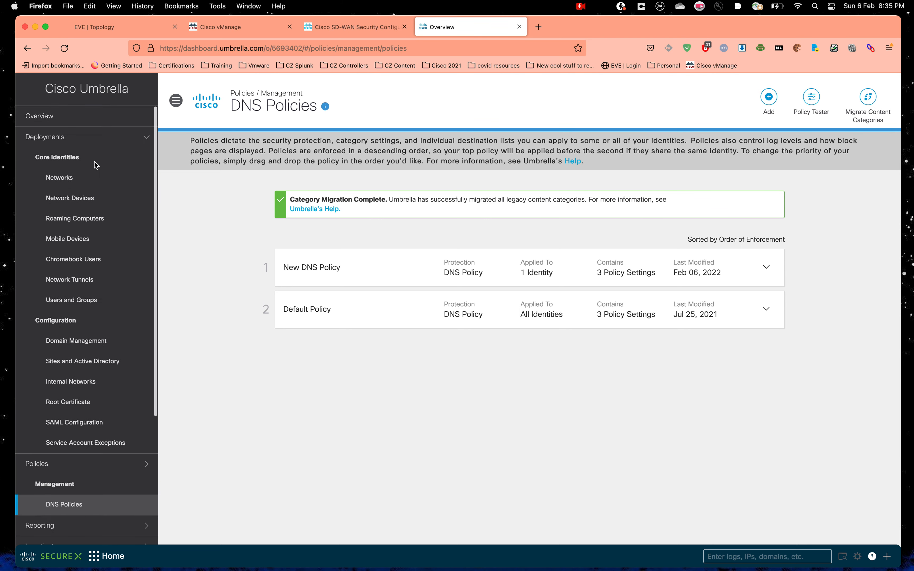
pyautogui.click(90, 204)
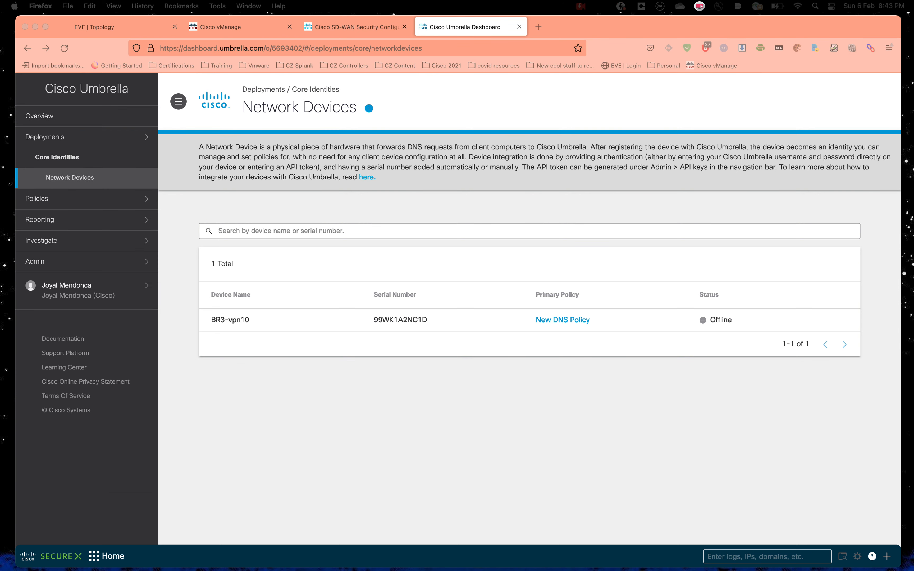
pyautogui.click(238, 30)
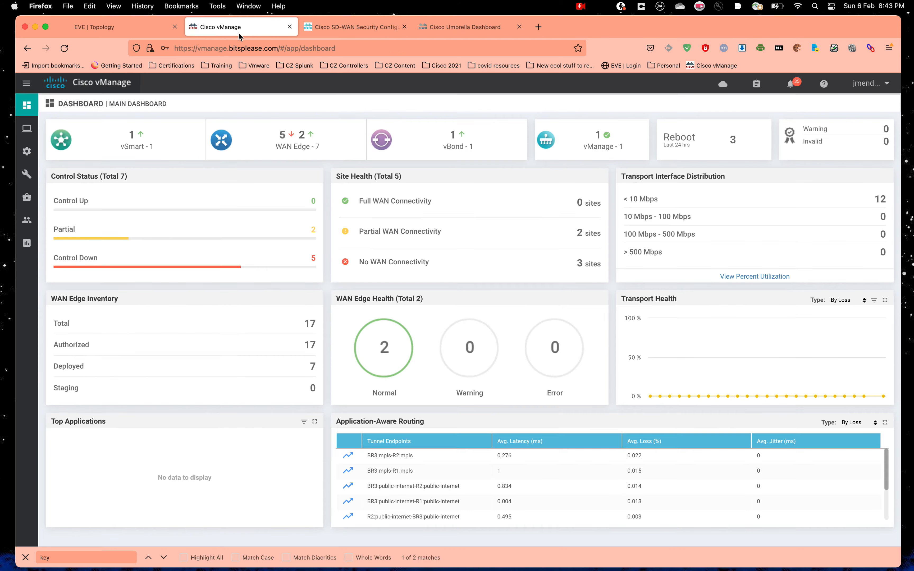
# Step: Check the TLS/SSL Decryption list under Configuration > Security custom options, which is empty
pyautogui.moveTo(25, 151)
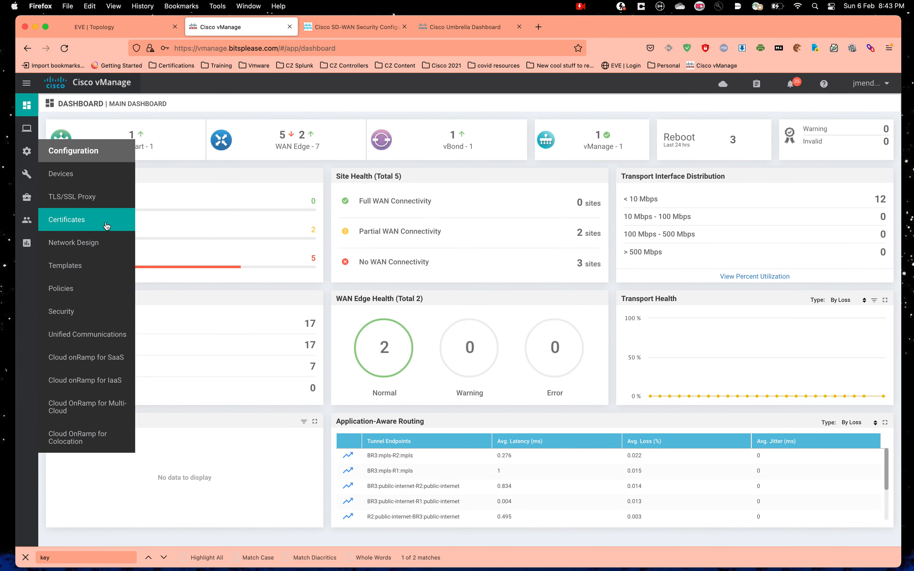
pyautogui.click(95, 308)
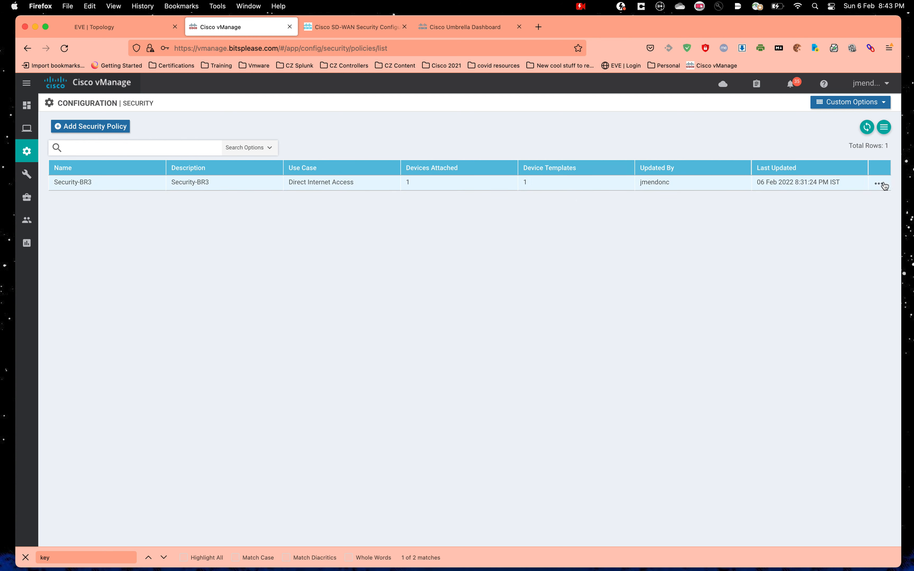
pyautogui.click(850, 103)
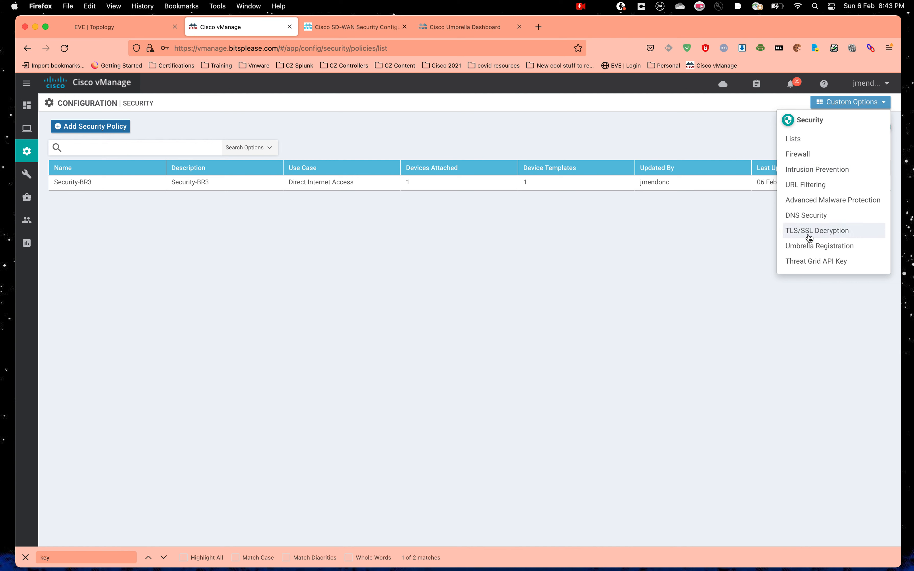
pyautogui.click(817, 231)
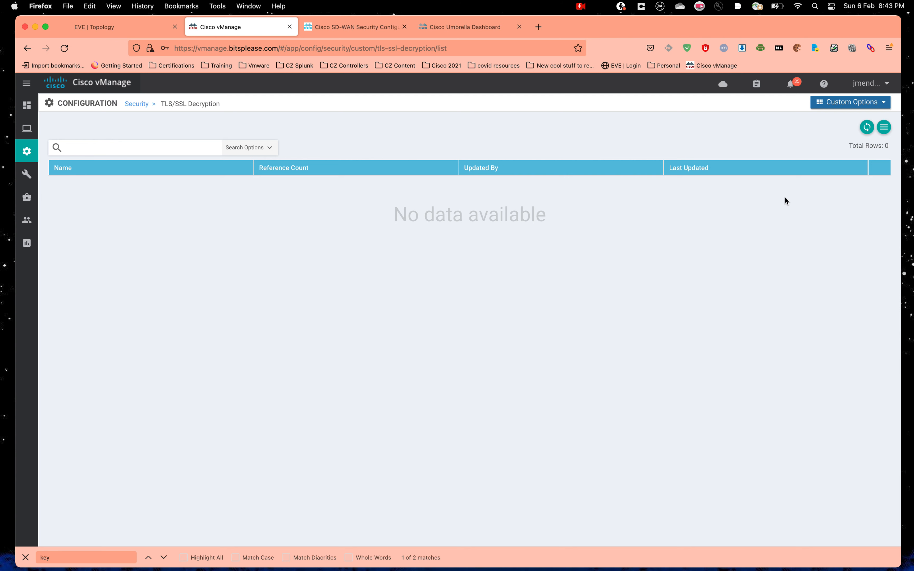
# Step: Return to the Configuration > Security policy list showing Security-BR3
pyautogui.click(883, 129)
pyautogui.click(844, 105)
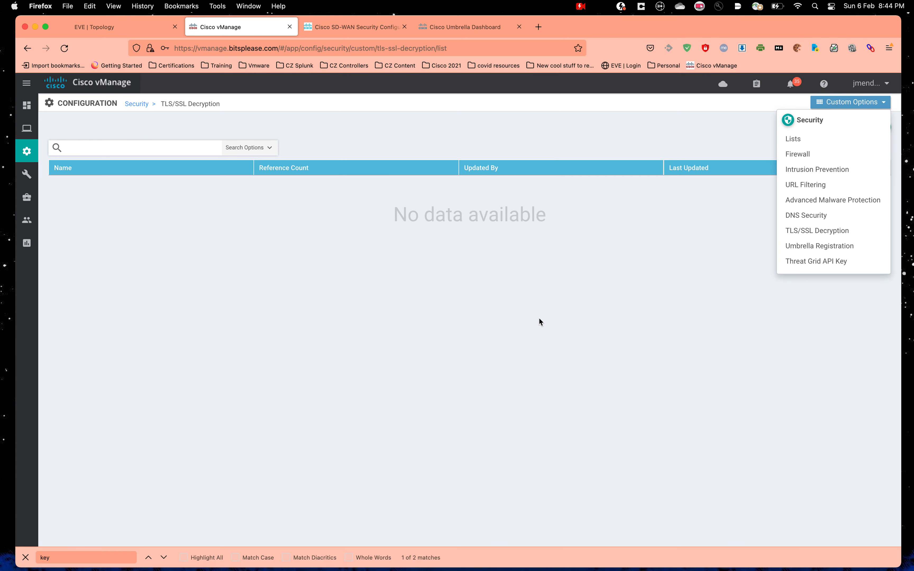
pyautogui.moveTo(25, 153)
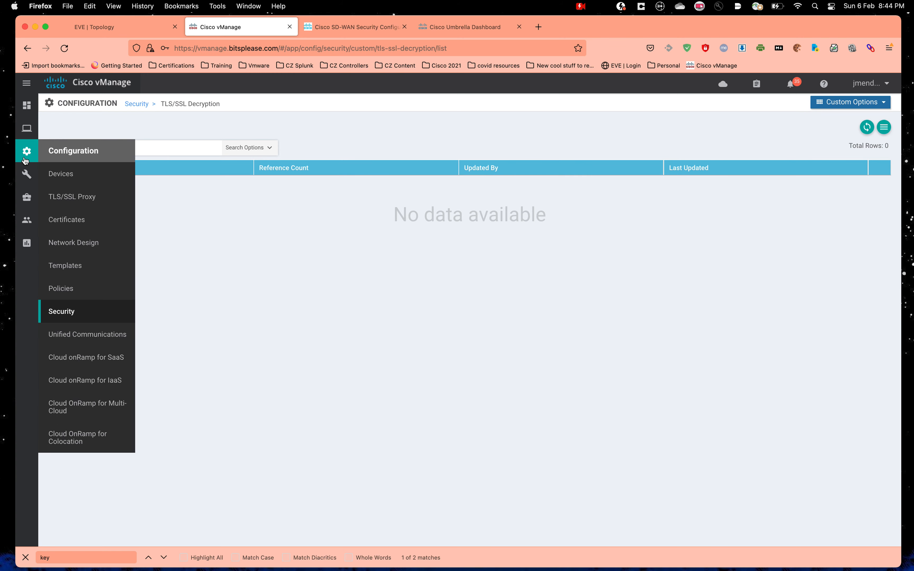
pyautogui.click(92, 318)
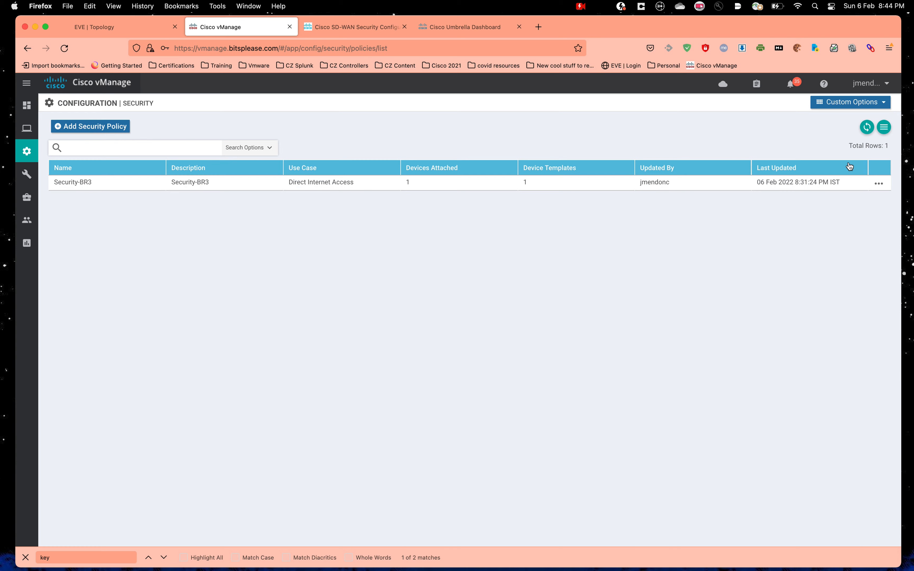
# Step: Edit Security-BR3 from its row menu and go to its TLS/SSL Decryption section
pyautogui.click(878, 183)
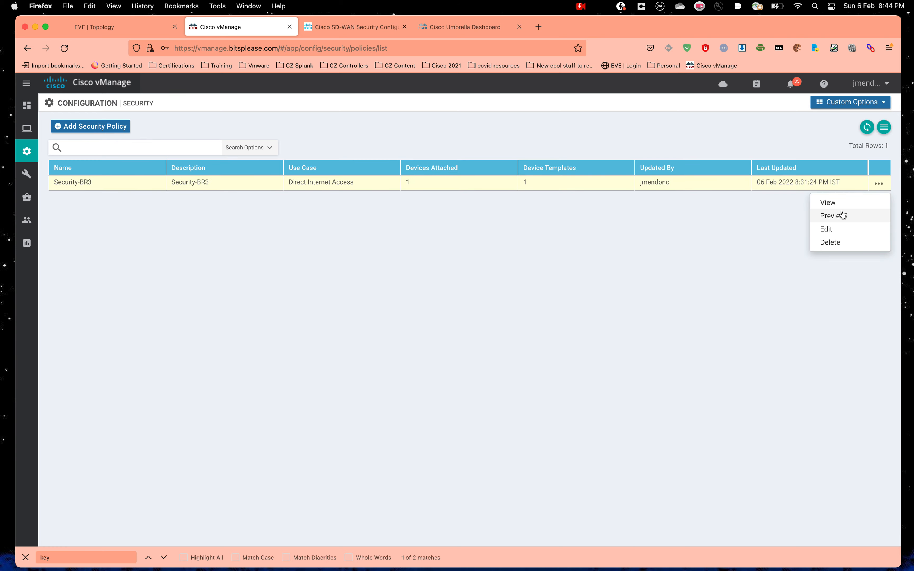
pyautogui.click(842, 234)
pyautogui.click(588, 126)
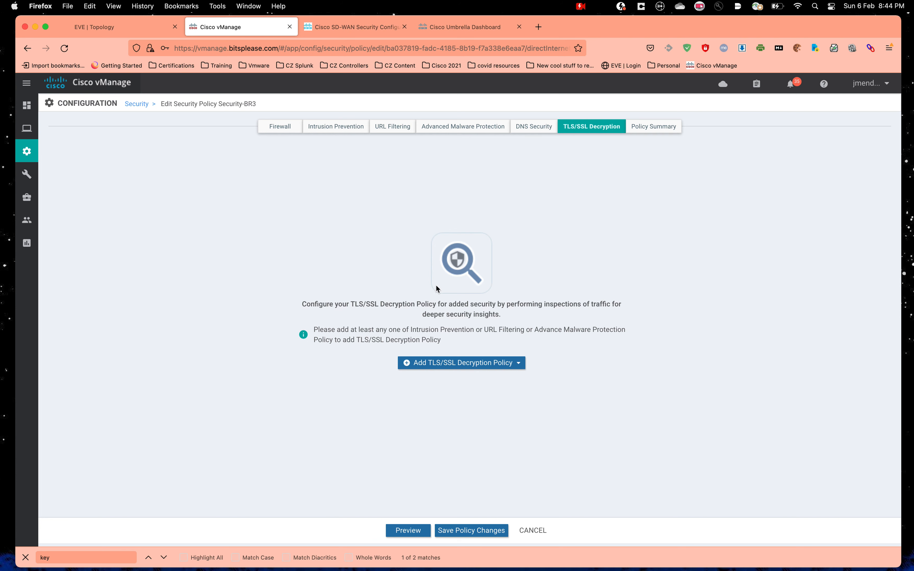
pyautogui.moveTo(409, 329); pyautogui.dragTo(482, 330)
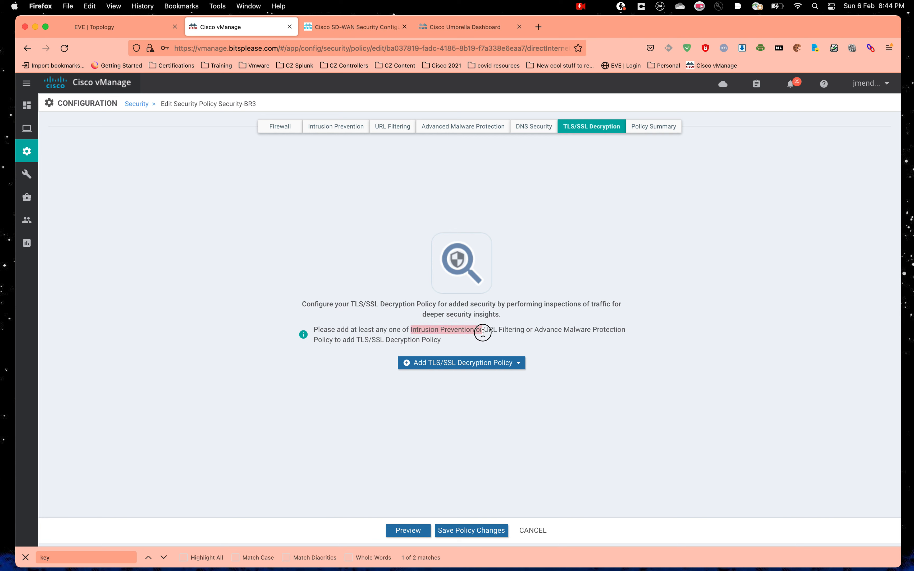
pyautogui.click(489, 330)
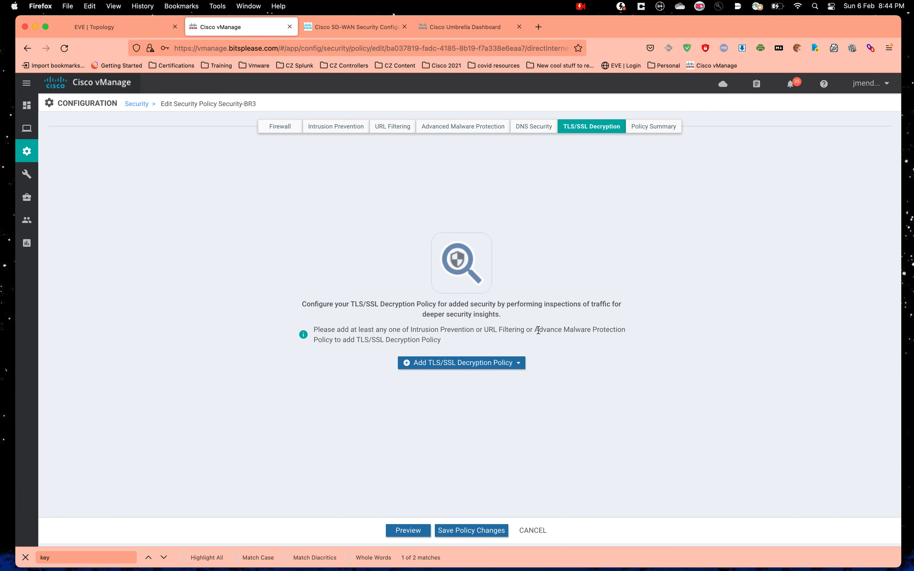
pyautogui.moveTo(534, 330); pyautogui.dragTo(617, 333)
pyautogui.moveTo(532, 330); pyautogui.dragTo(428, 336)
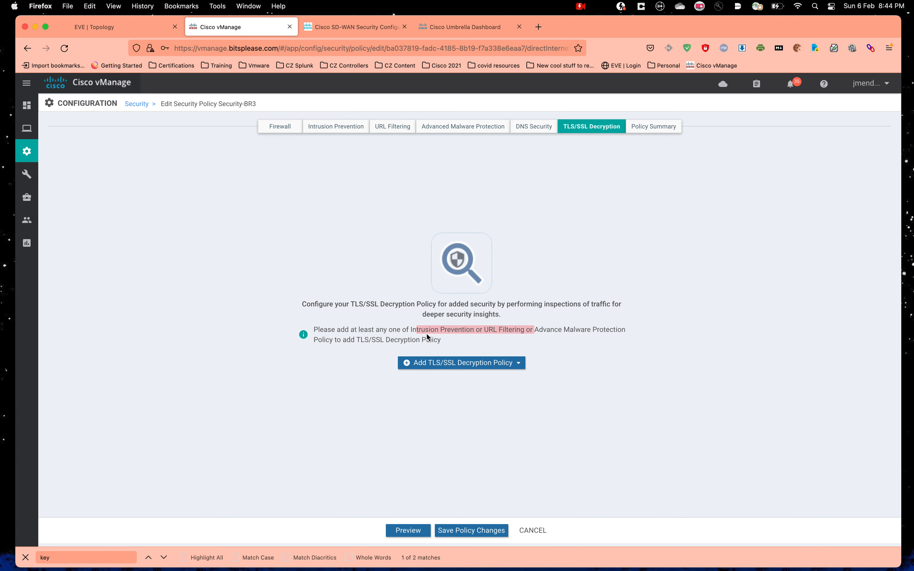
pyautogui.click(430, 336)
pyautogui.tripleClick(429, 336)
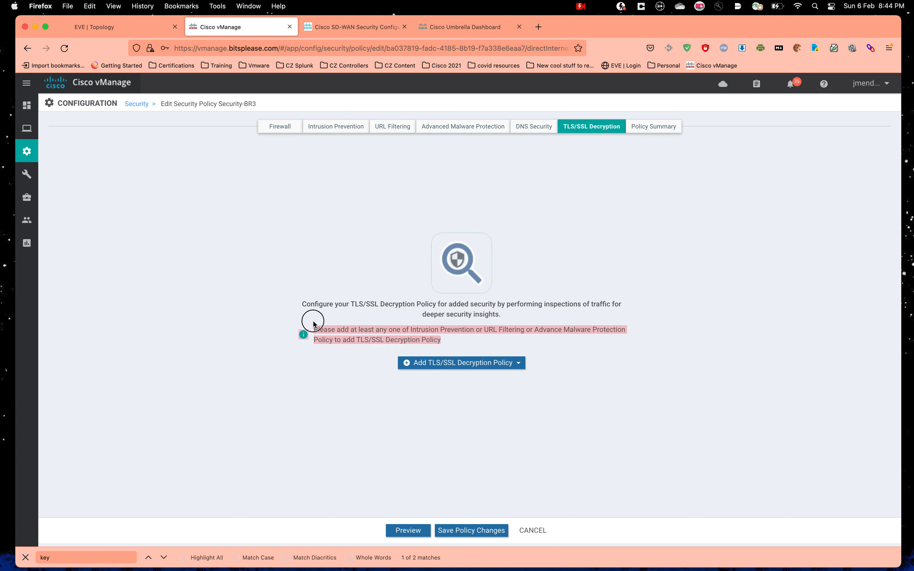
pyautogui.click(319, 207)
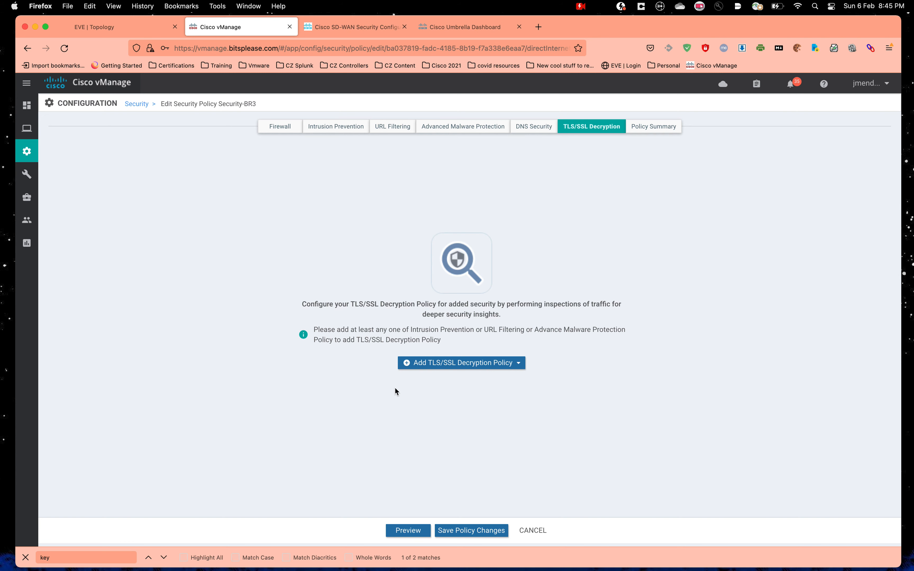
# Step: Create a new TLS/SSL Decryption policy and switch SSL Decryption to Enabled
pyautogui.click(453, 364)
pyautogui.click(449, 383)
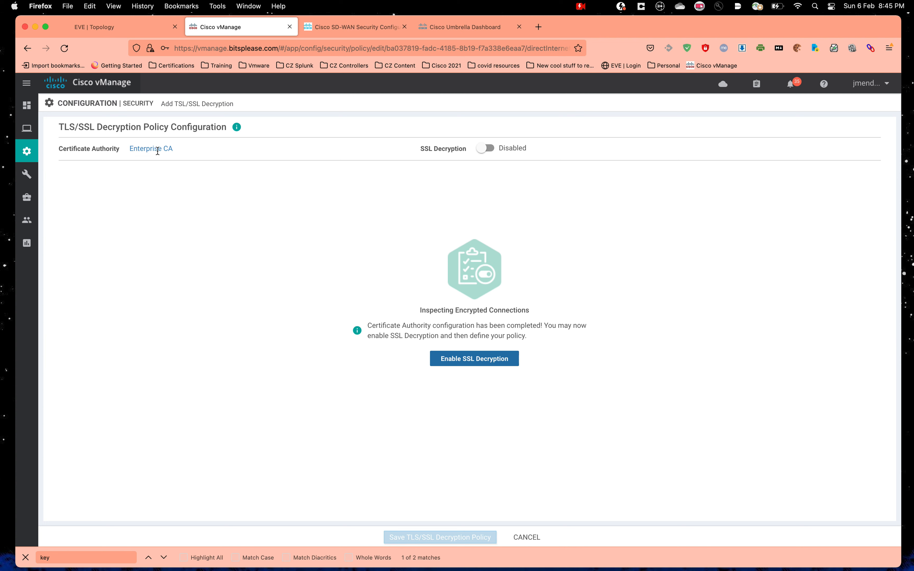
pyautogui.click(483, 149)
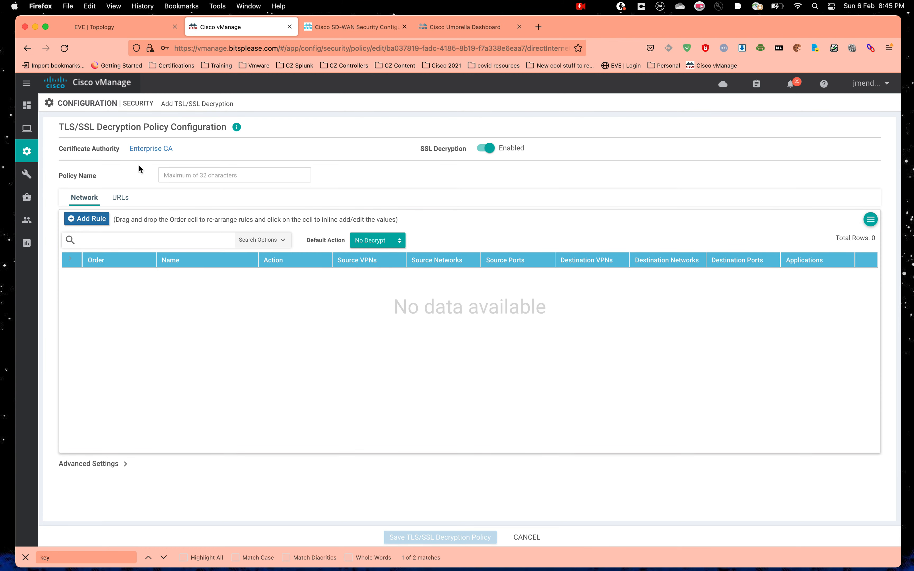
# Step: Review the Enterprise CA completion message, then re-enable SSL Decryption
pyautogui.click(142, 146)
pyautogui.click(72, 148)
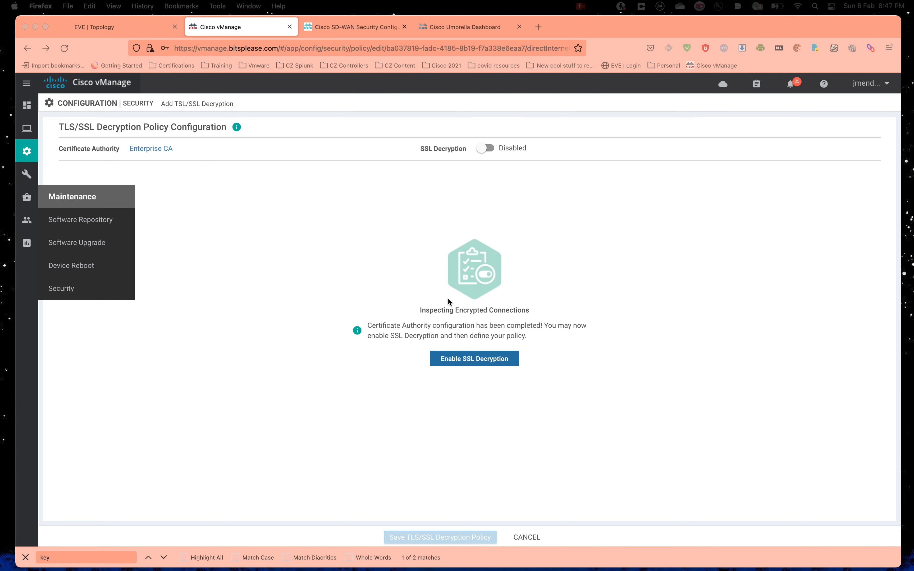
pyautogui.click(300, 249)
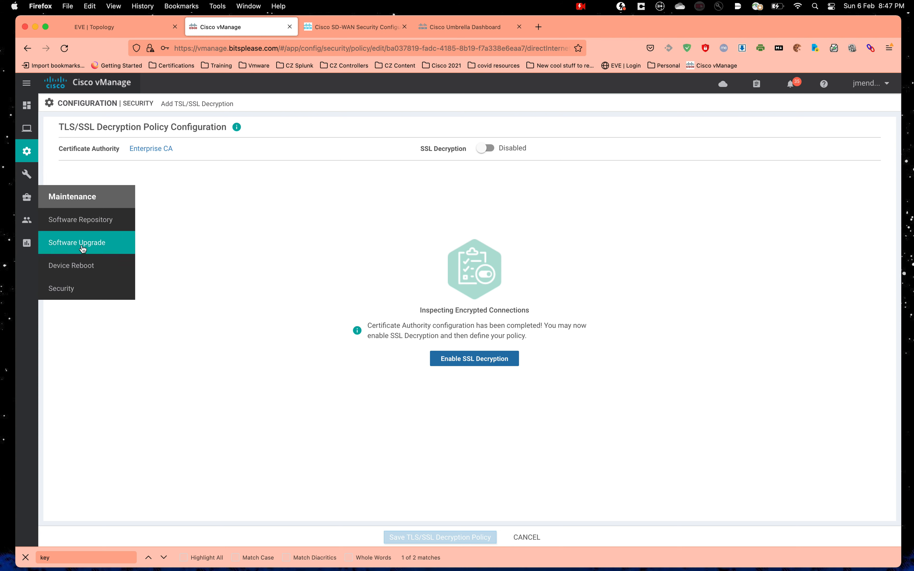
pyautogui.moveTo(411, 331); pyautogui.dragTo(547, 344)
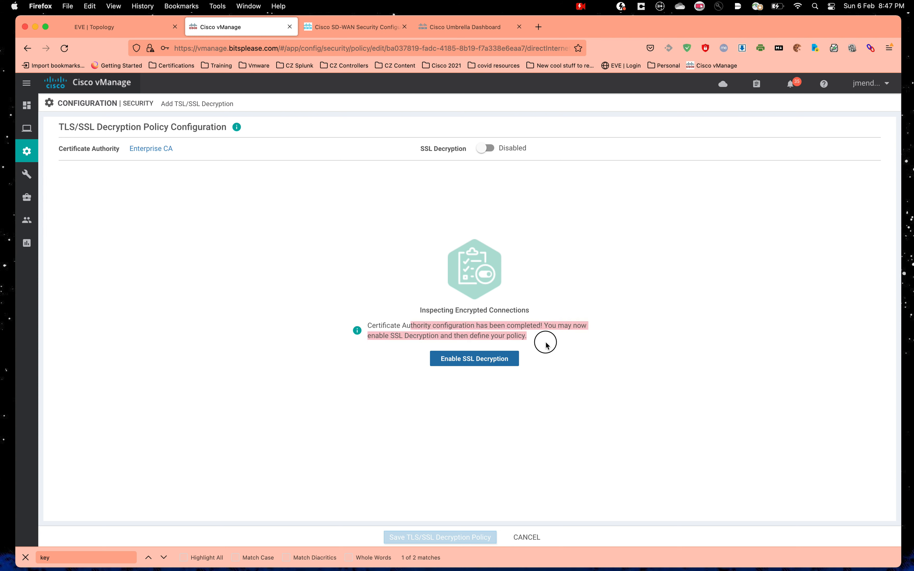
pyautogui.click(554, 360)
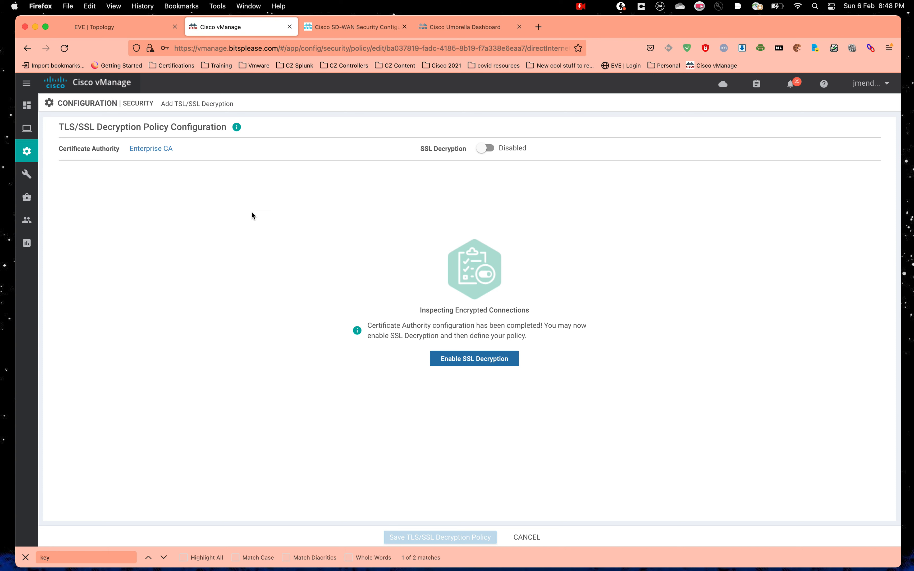
pyautogui.click(486, 149)
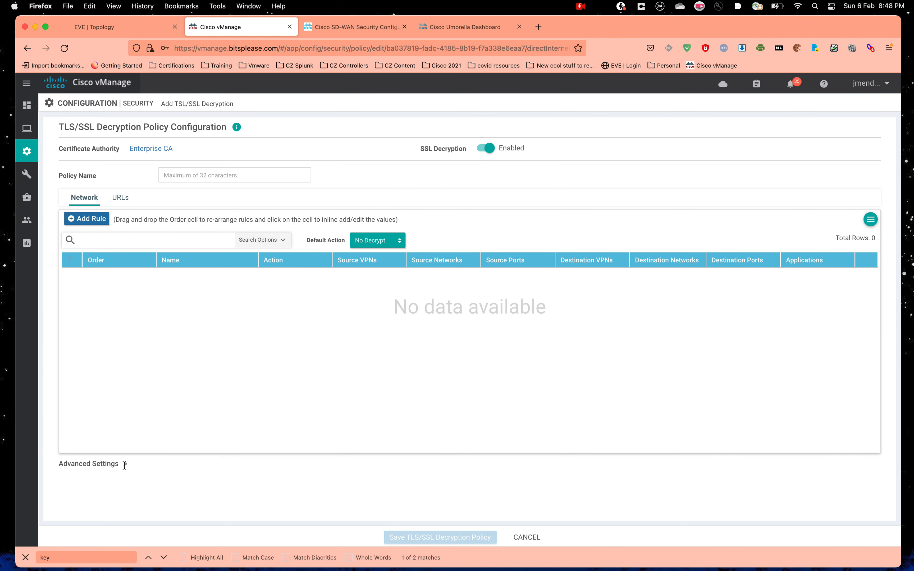
# Step: Review the advanced certificate-check settings and rule-table columns, then add a new decryption rule
pyautogui.click(125, 464)
pyautogui.scroll(-5, 127, 455)
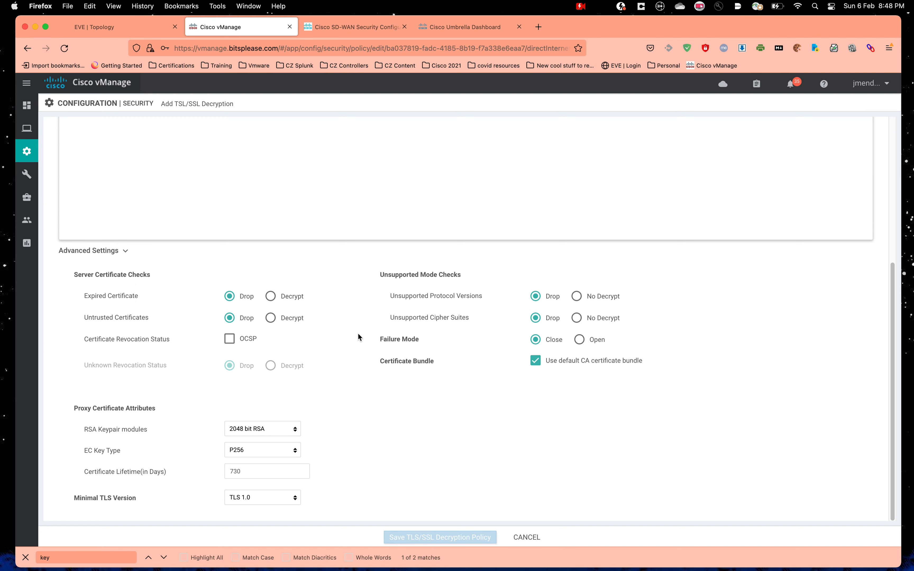
pyautogui.scroll(3, 147, 333)
pyautogui.scroll(-3, 148, 334)
pyautogui.scroll(-1, 149, 335)
pyautogui.scroll(5, 207, 267)
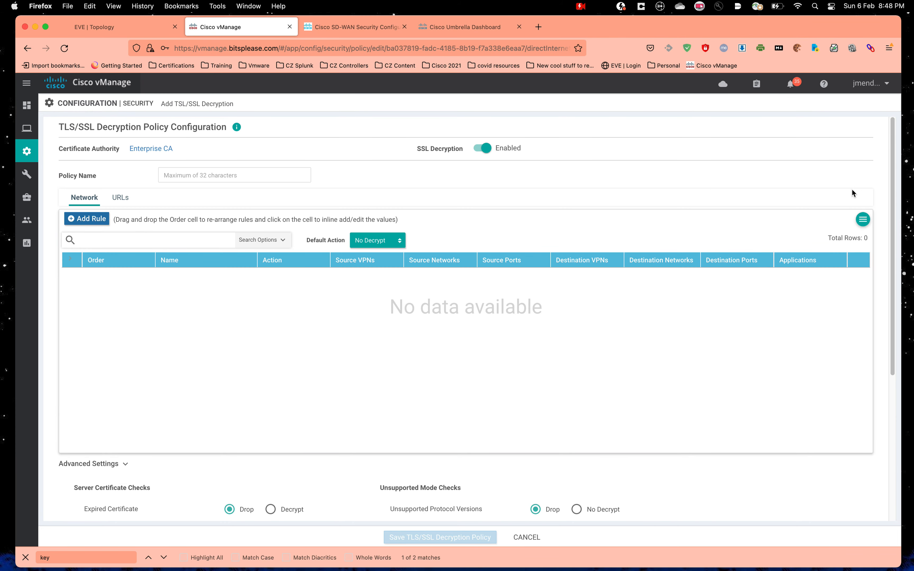
pyautogui.click(863, 219)
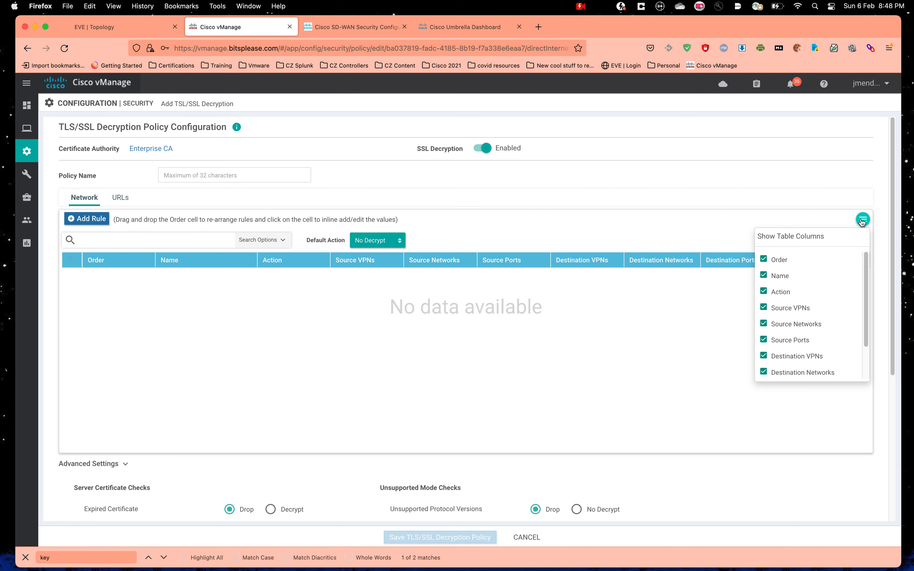
pyautogui.click(608, 214)
pyautogui.scroll(-5, 701, 342)
pyautogui.scroll(5, 701, 342)
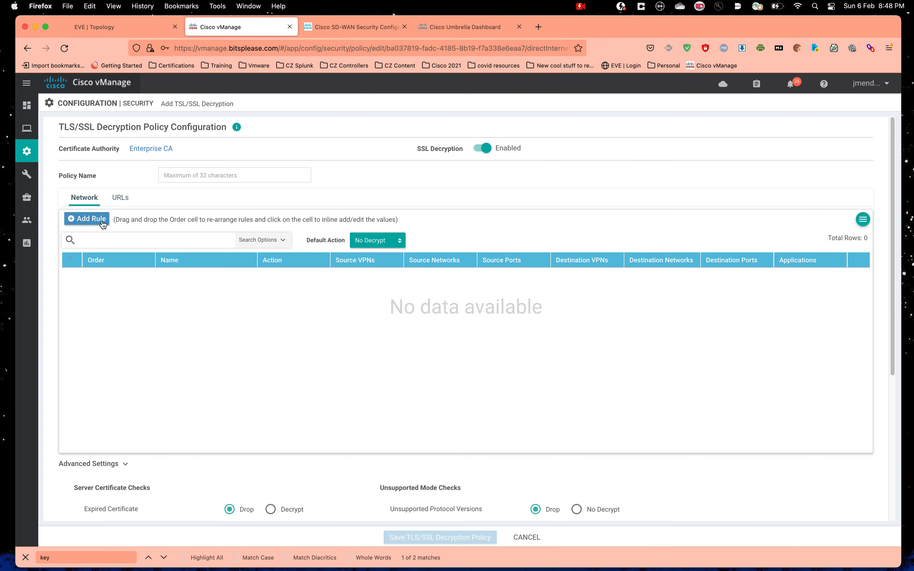
pyautogui.click(94, 220)
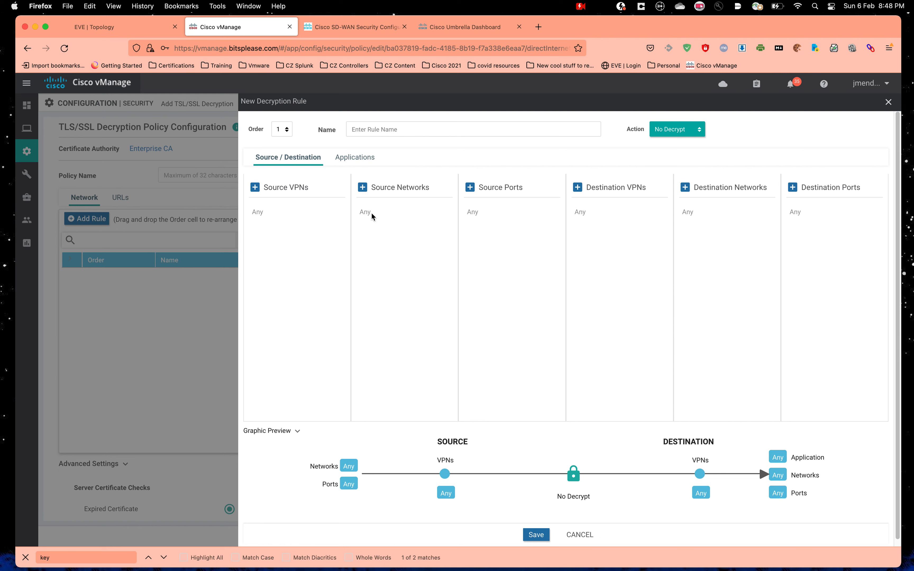
# Step: Leave the rule action at No Decrypt, close the rule panel, and cancel the decryption policy
pyautogui.click(676, 133)
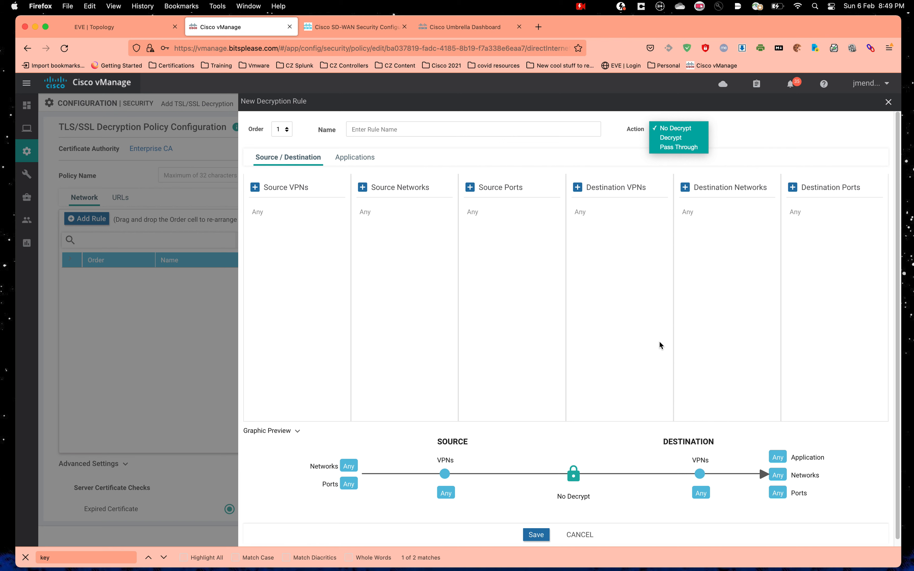
pyautogui.click(784, 161)
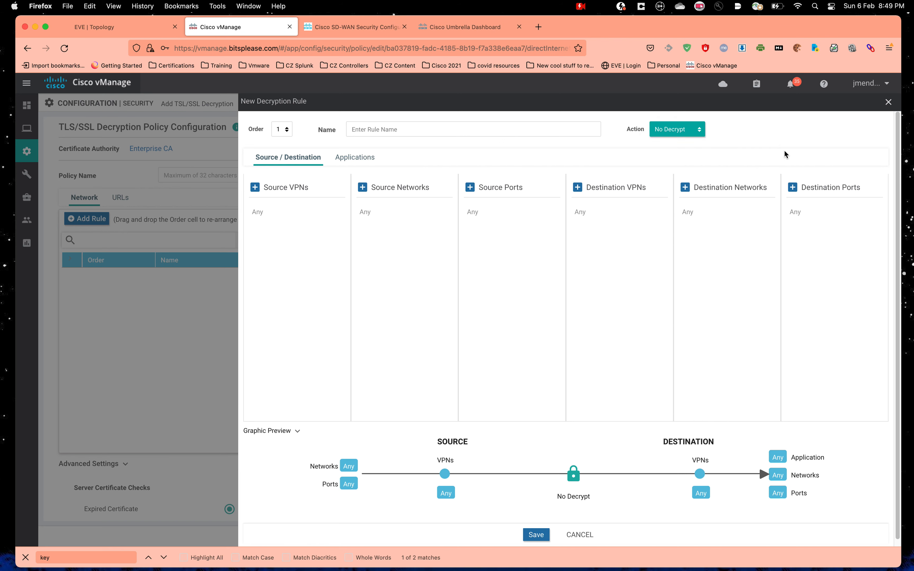
pyautogui.click(886, 102)
pyautogui.click(520, 537)
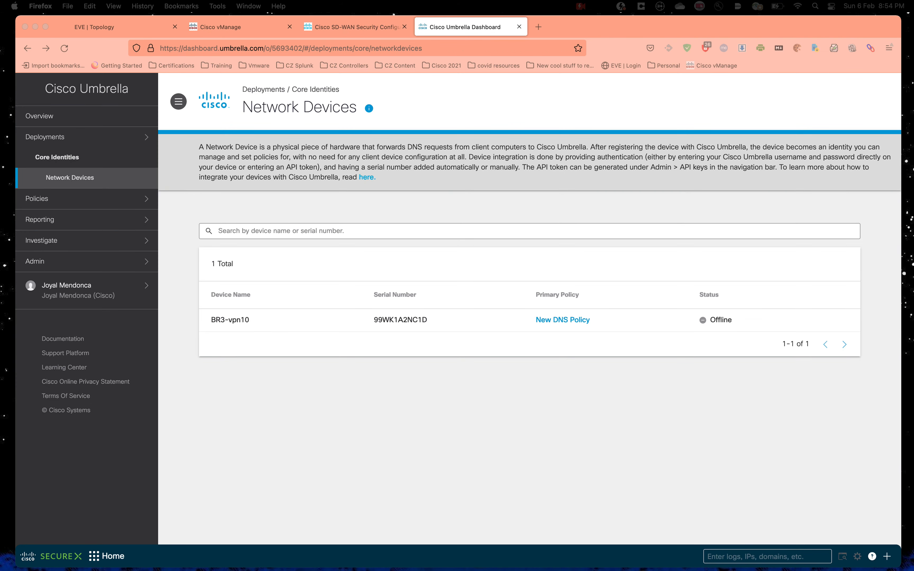
# Step: Reload Umbrella's Network Devices page and open the DNS Policies list under Policies
pyautogui.click(594, 398)
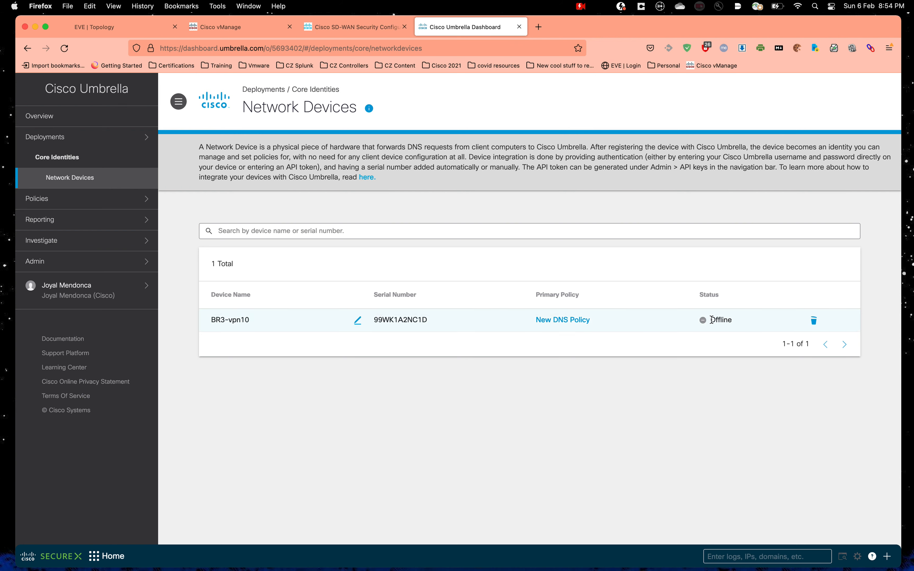
pyautogui.click(61, 49)
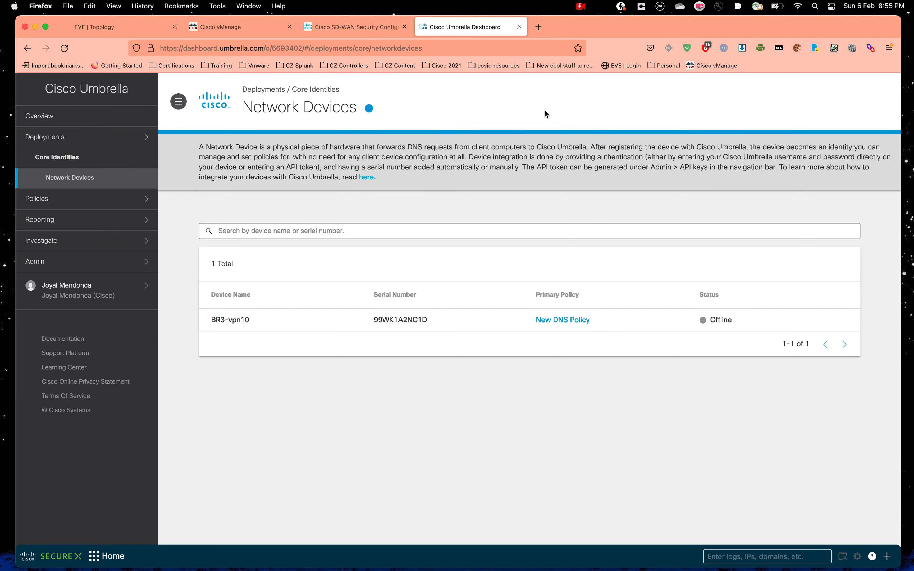
pyautogui.click(80, 207)
pyautogui.click(76, 239)
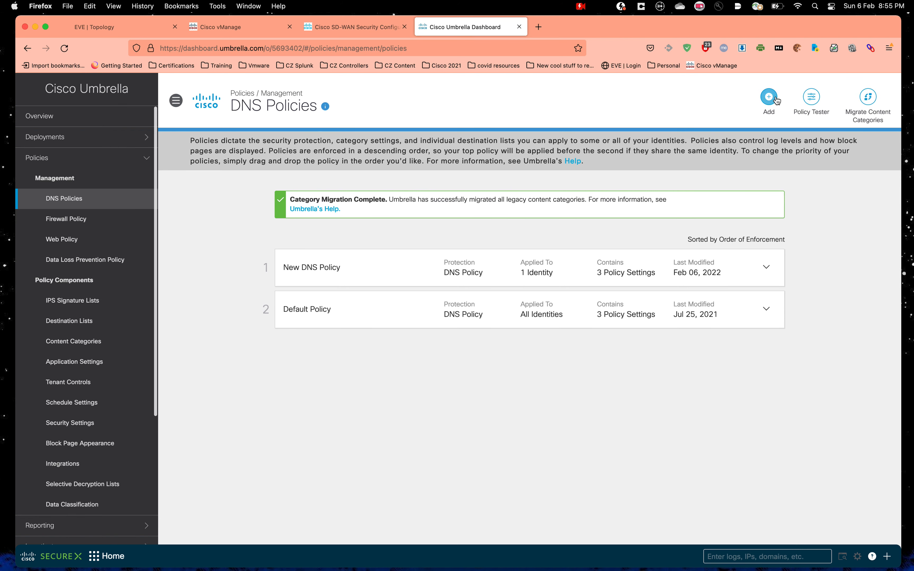
pyautogui.click(812, 97)
pyautogui.click(438, 304)
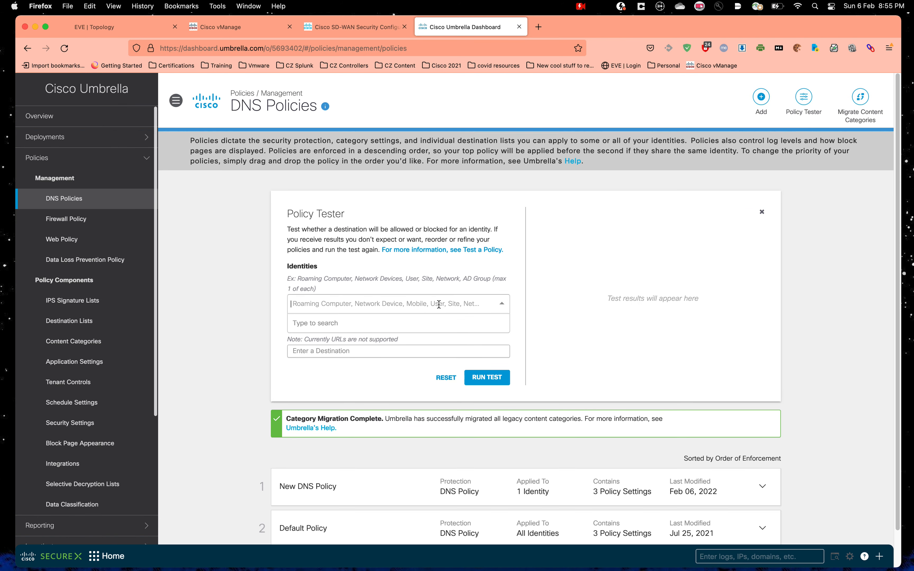
pyautogui.write('BR3')
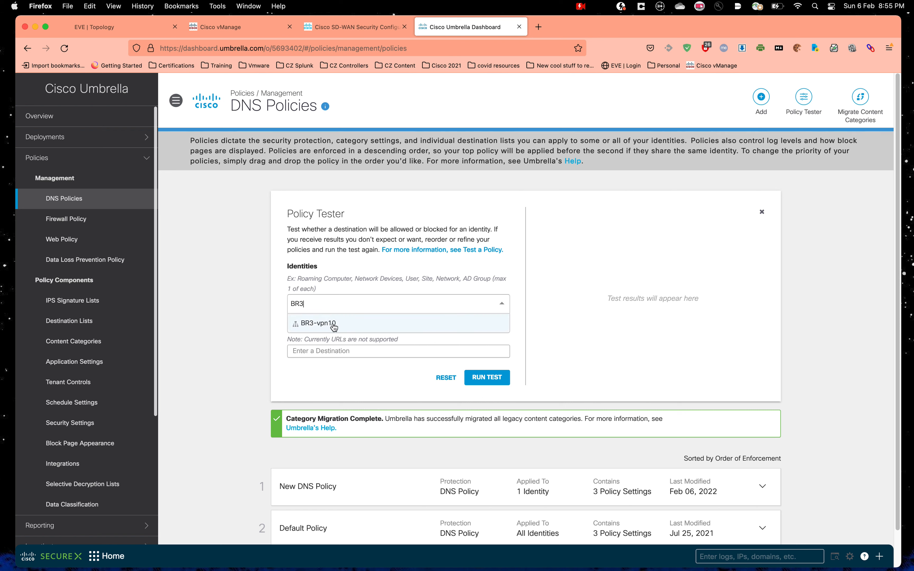
pyautogui.click(334, 324)
pyautogui.click(361, 367)
pyautogui.write('www')
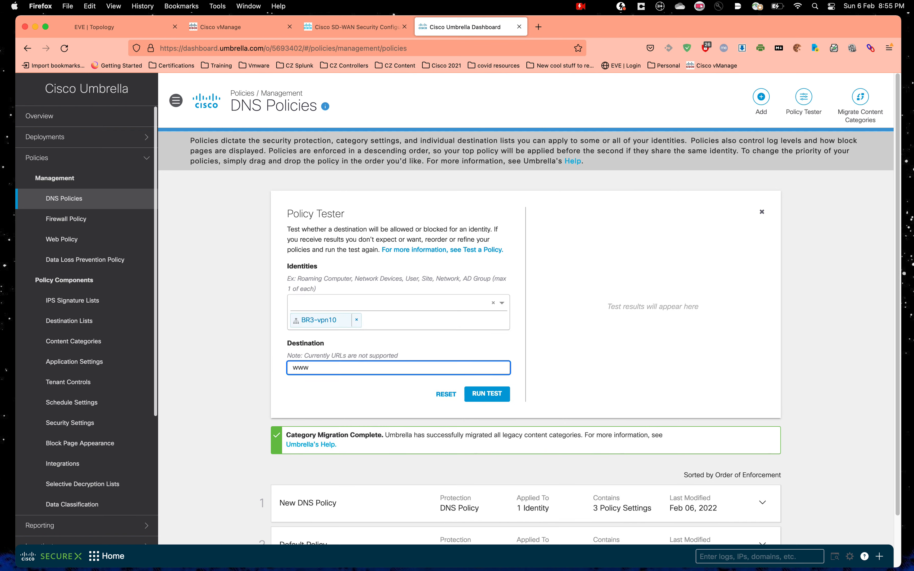
pyautogui.write('.casino.com')
pyautogui.click(487, 394)
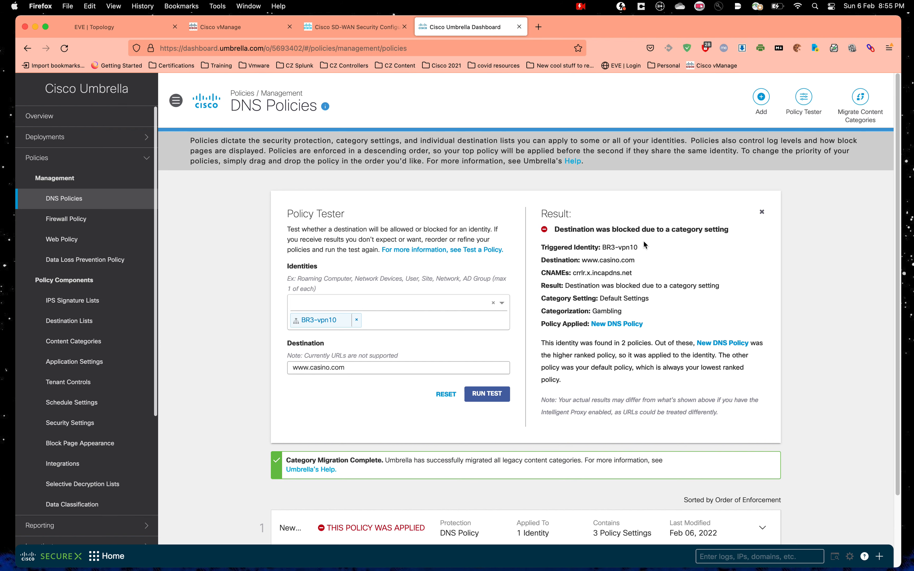
# Step: Highlight the Gambling block reason shown in the test result
pyautogui.moveTo(650, 230); pyautogui.dragTo(735, 231)
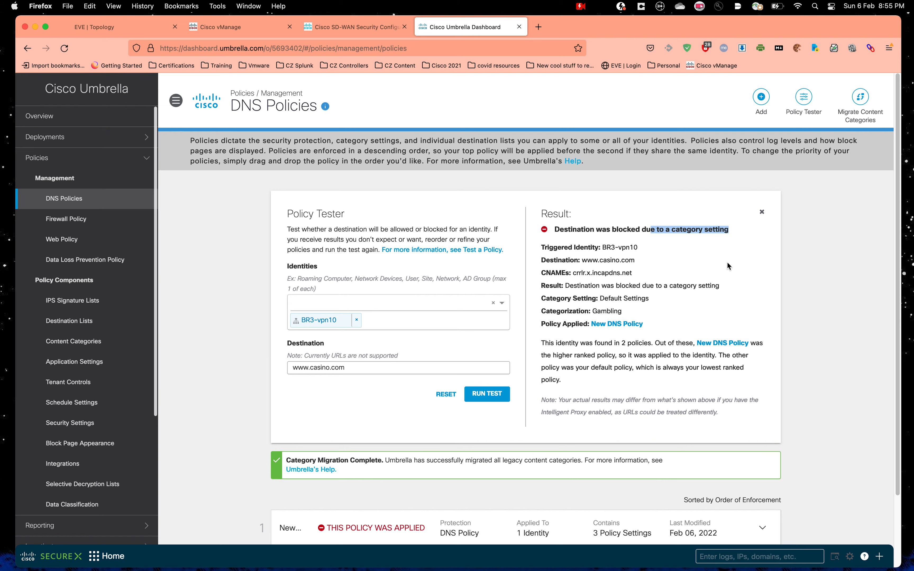
pyautogui.scroll(-5, 93, 356)
pyautogui.scroll(3, 93, 356)
pyautogui.scroll(-2, 93, 357)
# Step: Open the Activity Search report under Reporting
pyautogui.click(113, 441)
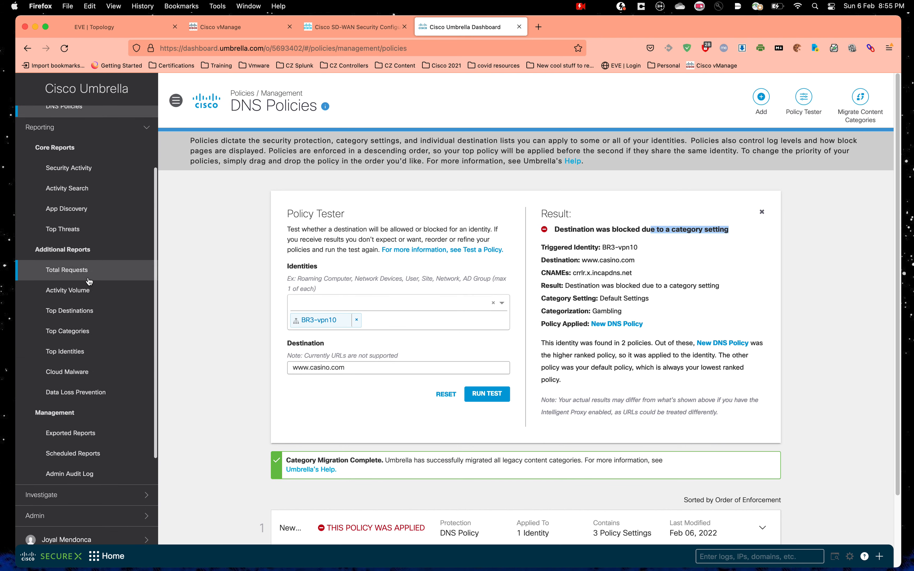
pyautogui.scroll(2, 90, 271)
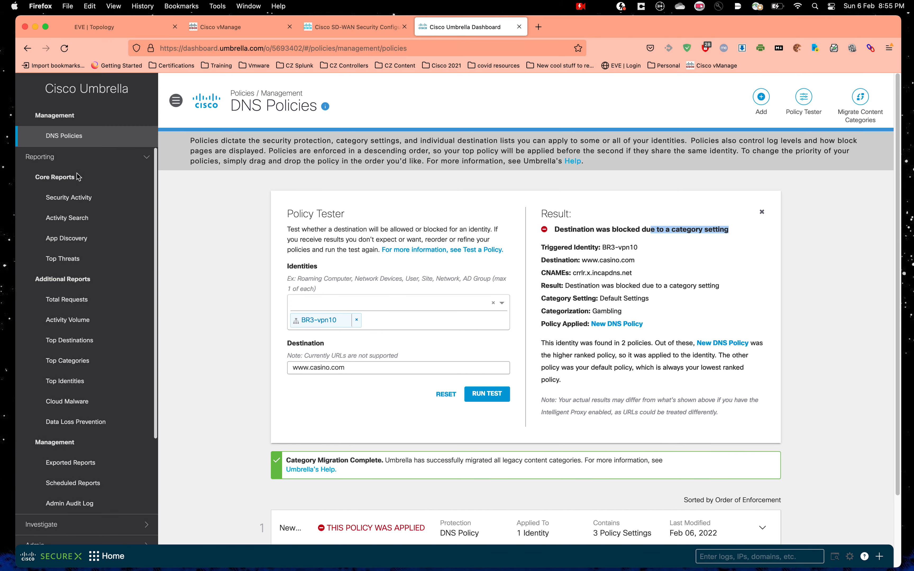
pyautogui.scroll(1, 82, 302)
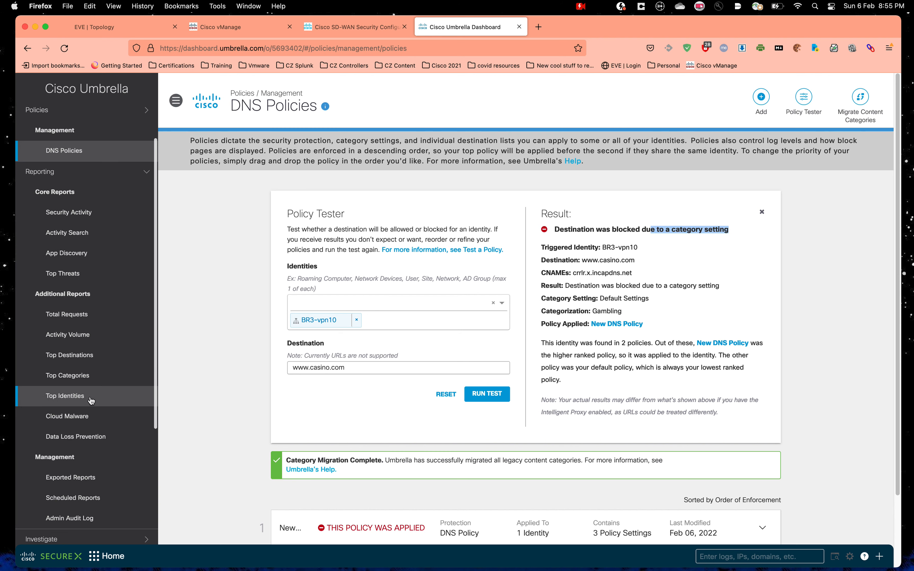
pyautogui.click(88, 234)
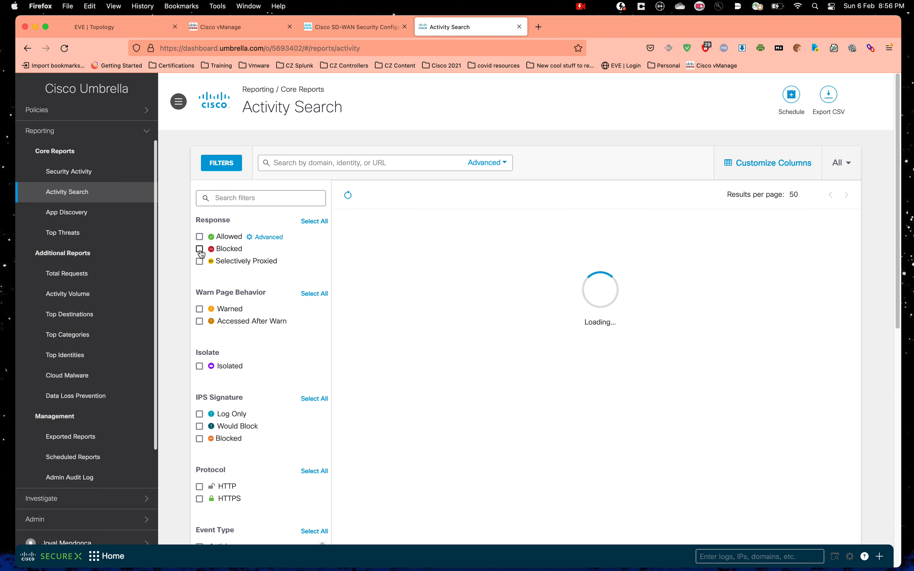
pyautogui.click(199, 249)
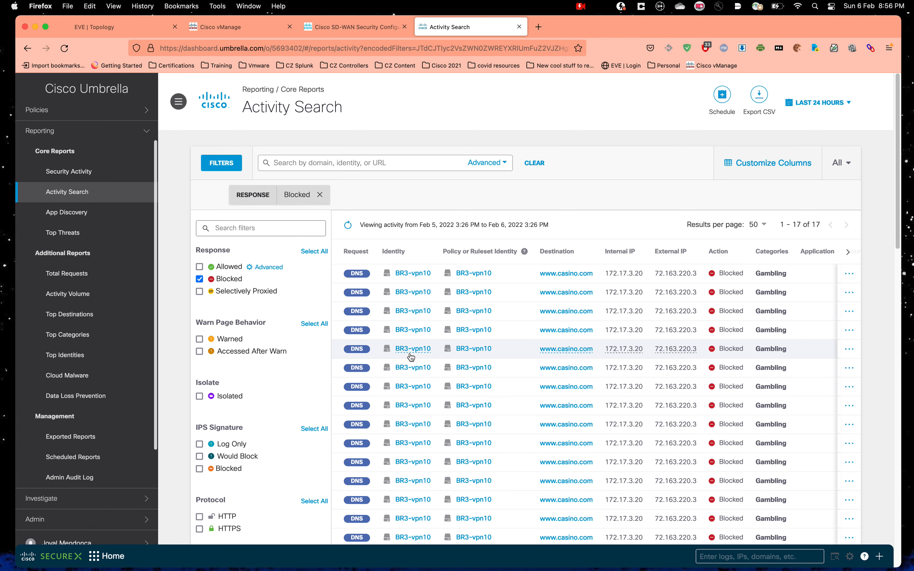
pyautogui.scroll(-10, 522, 318)
pyautogui.scroll(6, 516, 328)
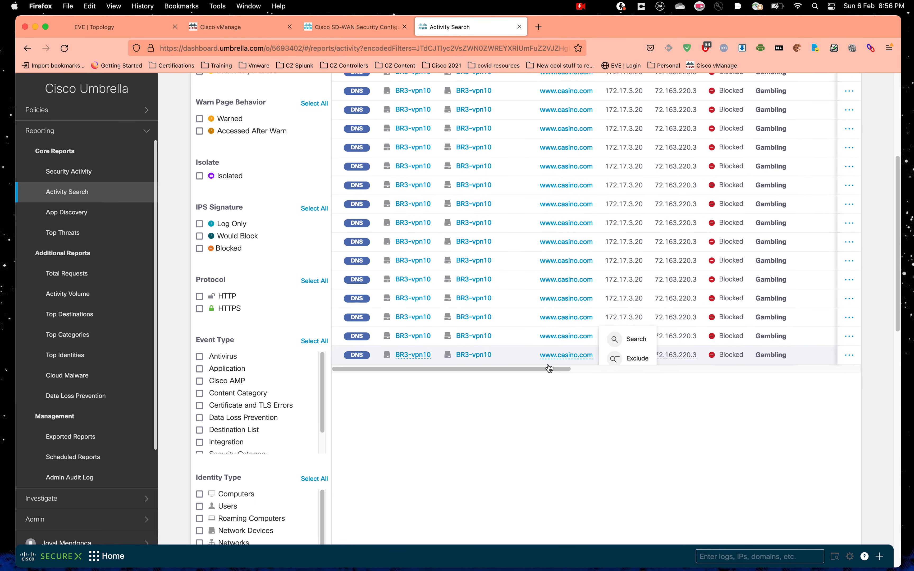
pyautogui.moveTo(548, 368); pyautogui.dragTo(854, 383)
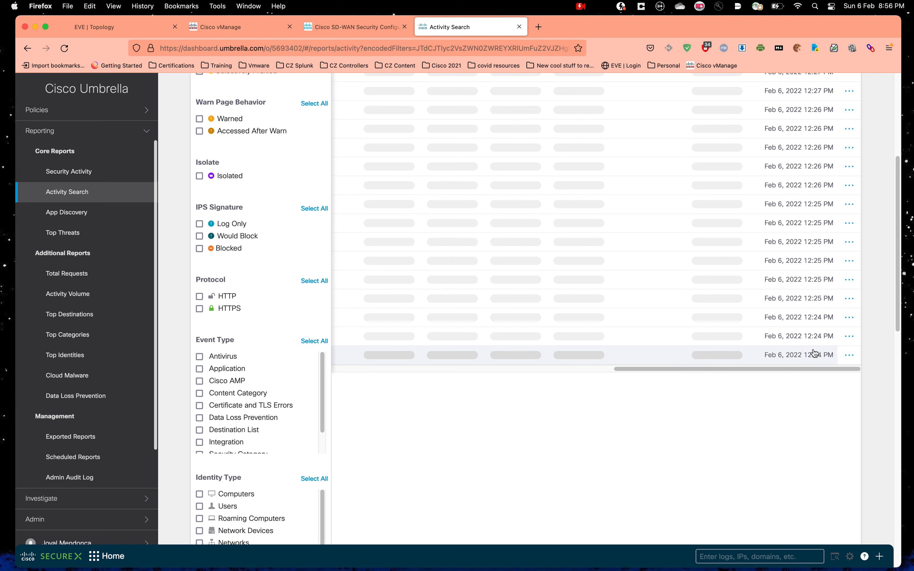
pyautogui.moveTo(797, 369); pyautogui.dragTo(492, 365)
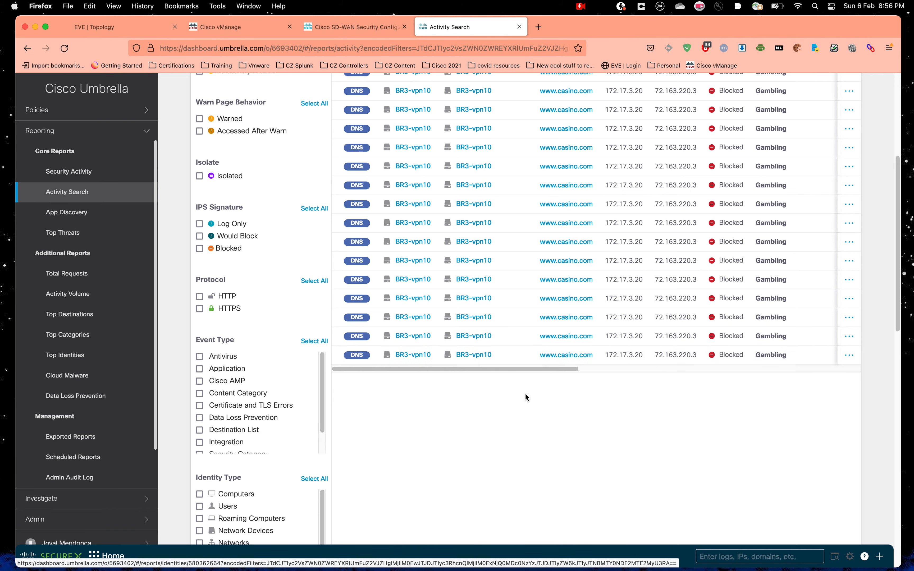
pyautogui.moveTo(573, 373); pyautogui.dragTo(582, 372)
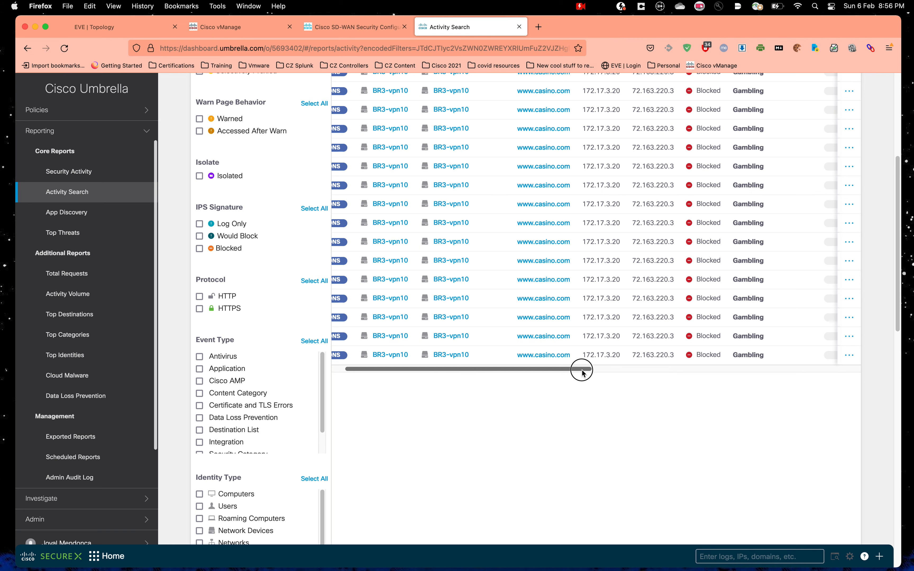
pyautogui.moveTo(582, 372); pyautogui.dragTo(663, 371)
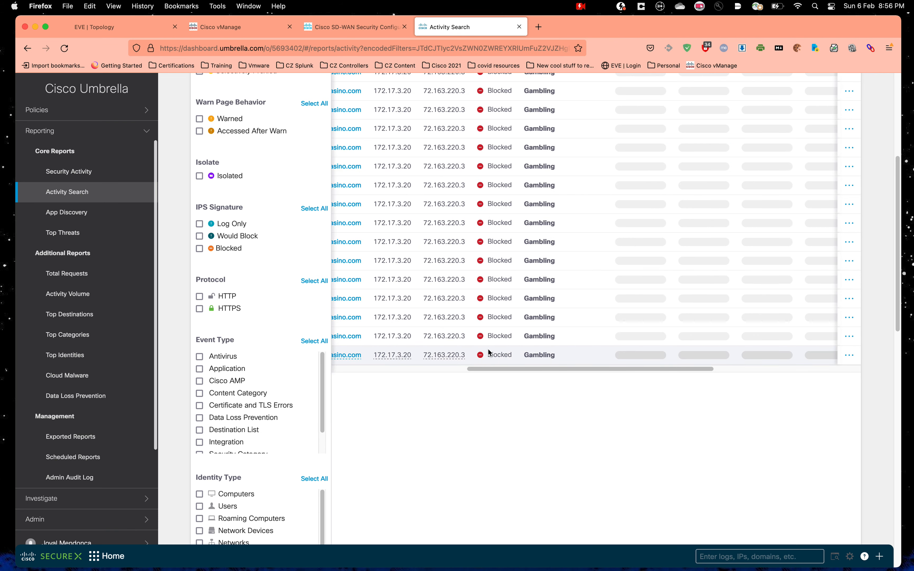
pyautogui.moveTo(657, 373); pyautogui.dragTo(479, 373)
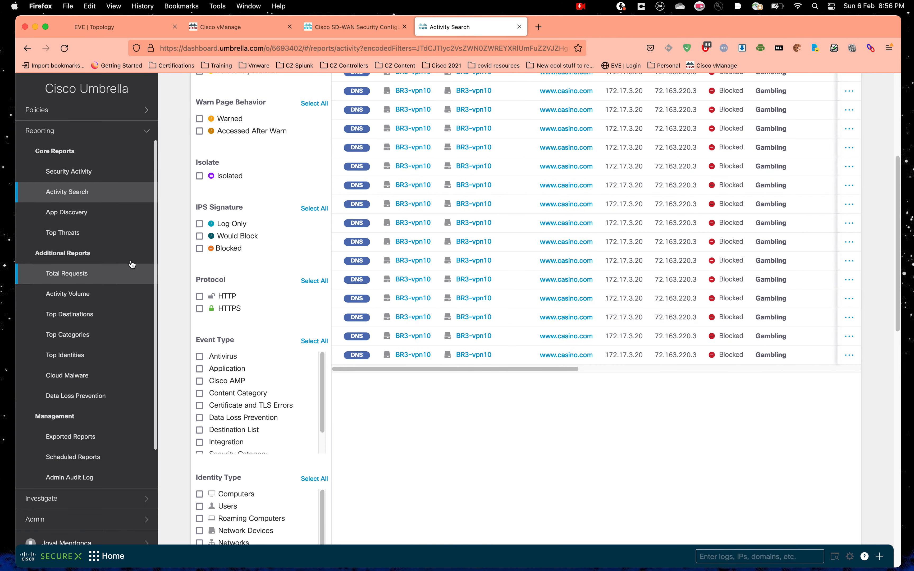
pyautogui.scroll(2, 66, 281)
pyautogui.scroll(5, 66, 282)
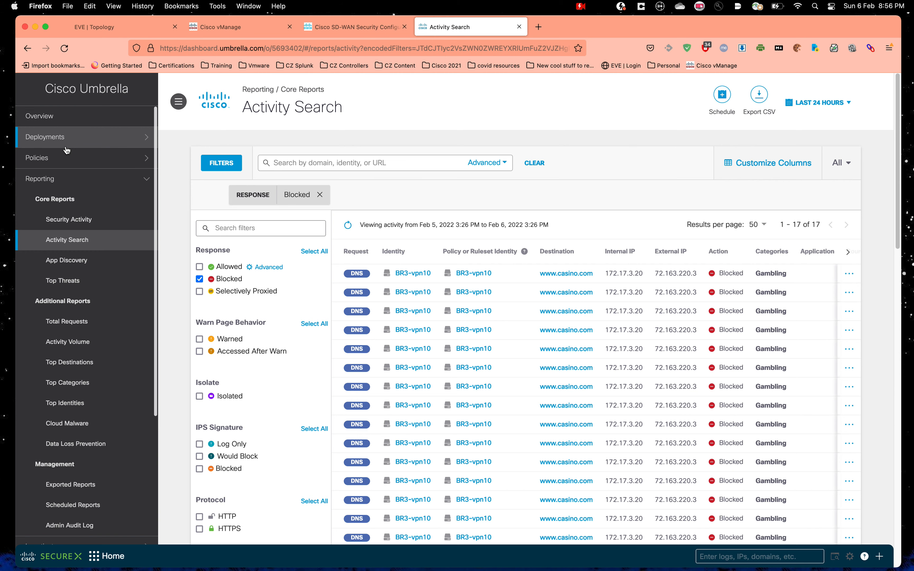
pyautogui.click(230, 28)
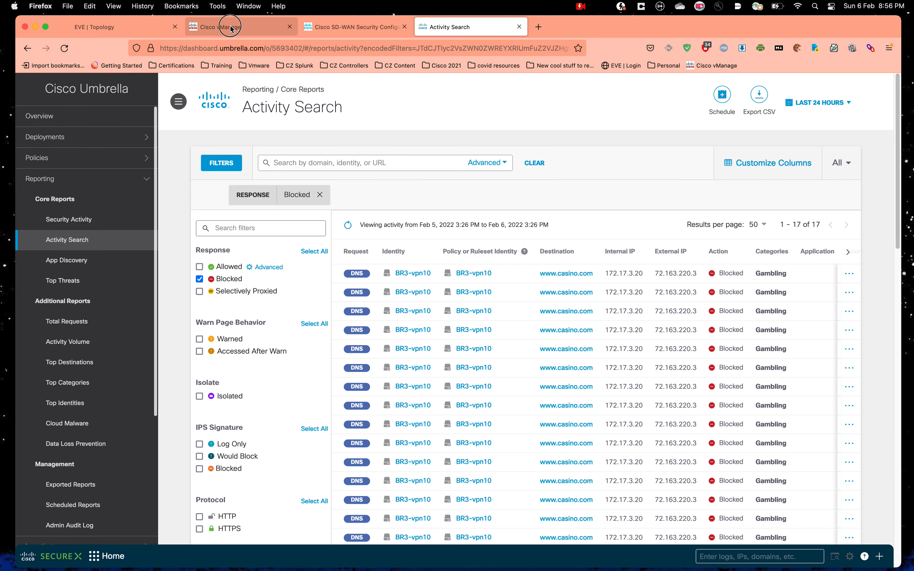
# Step: Check Security-BR3 in vManage's Security policy list, then view the SD-WAN guide and EVE topology
pyautogui.moveTo(38, 158)
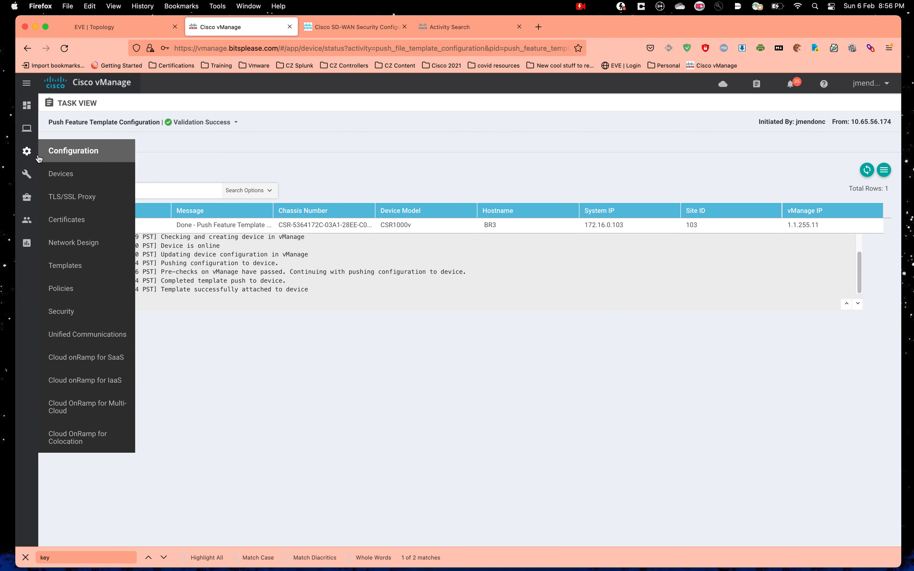
pyautogui.click(83, 311)
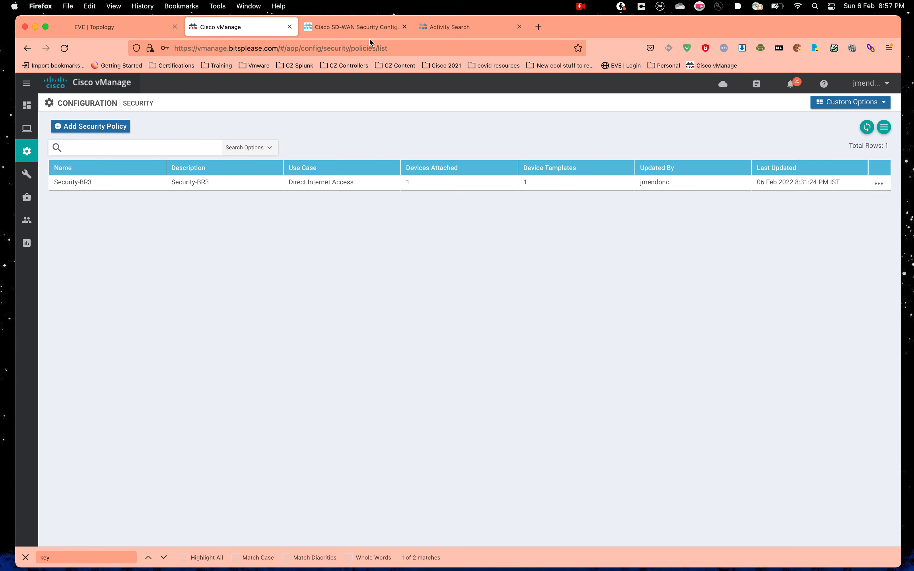
pyautogui.click(365, 28)
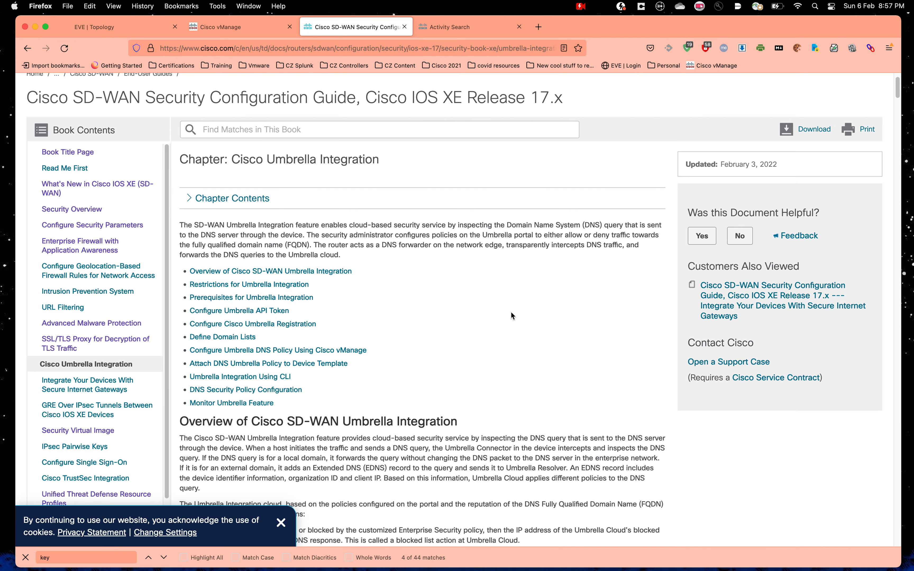
pyautogui.click(105, 25)
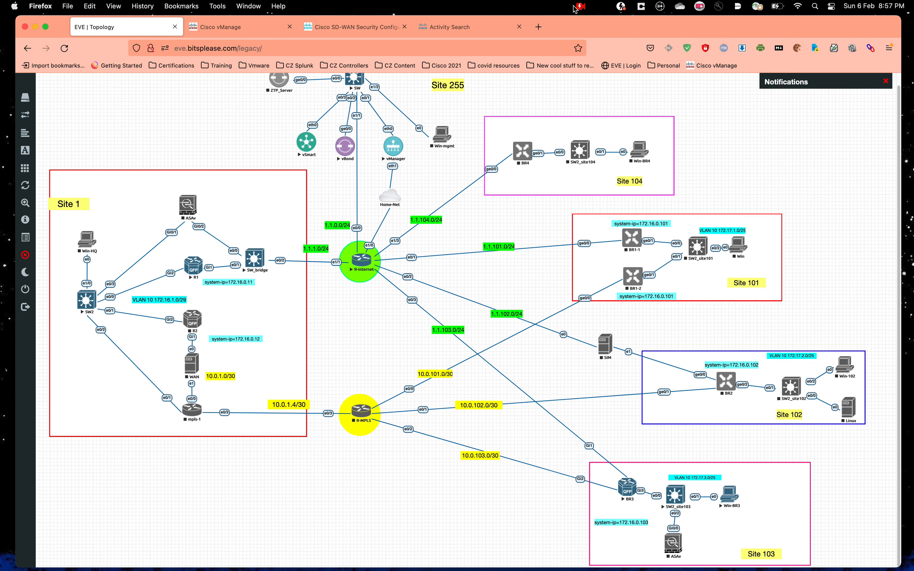